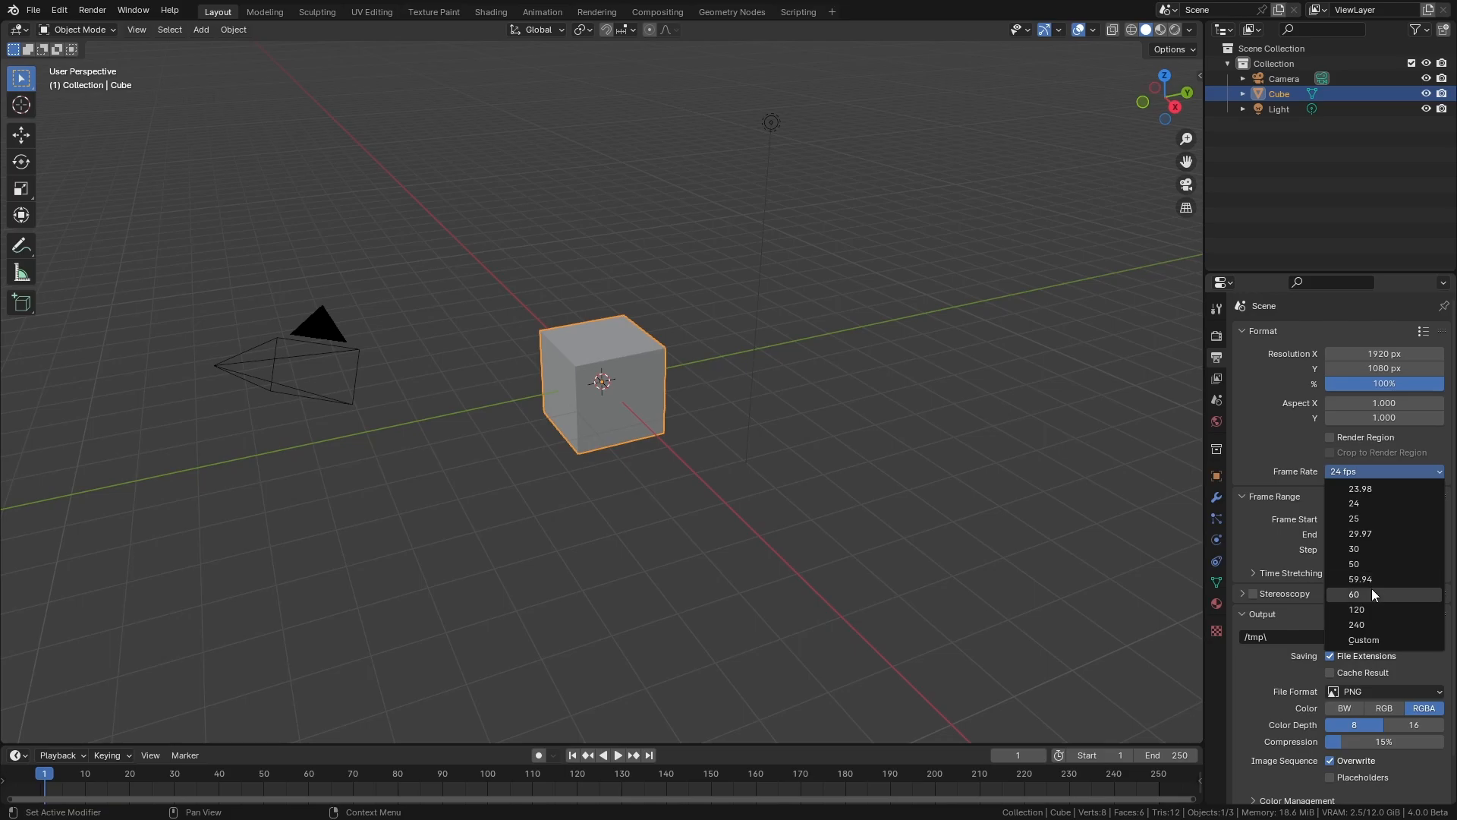
Turn off viewport denoising in the EEVEE render settings and delete all default scene objects.
left_click(1215, 334)
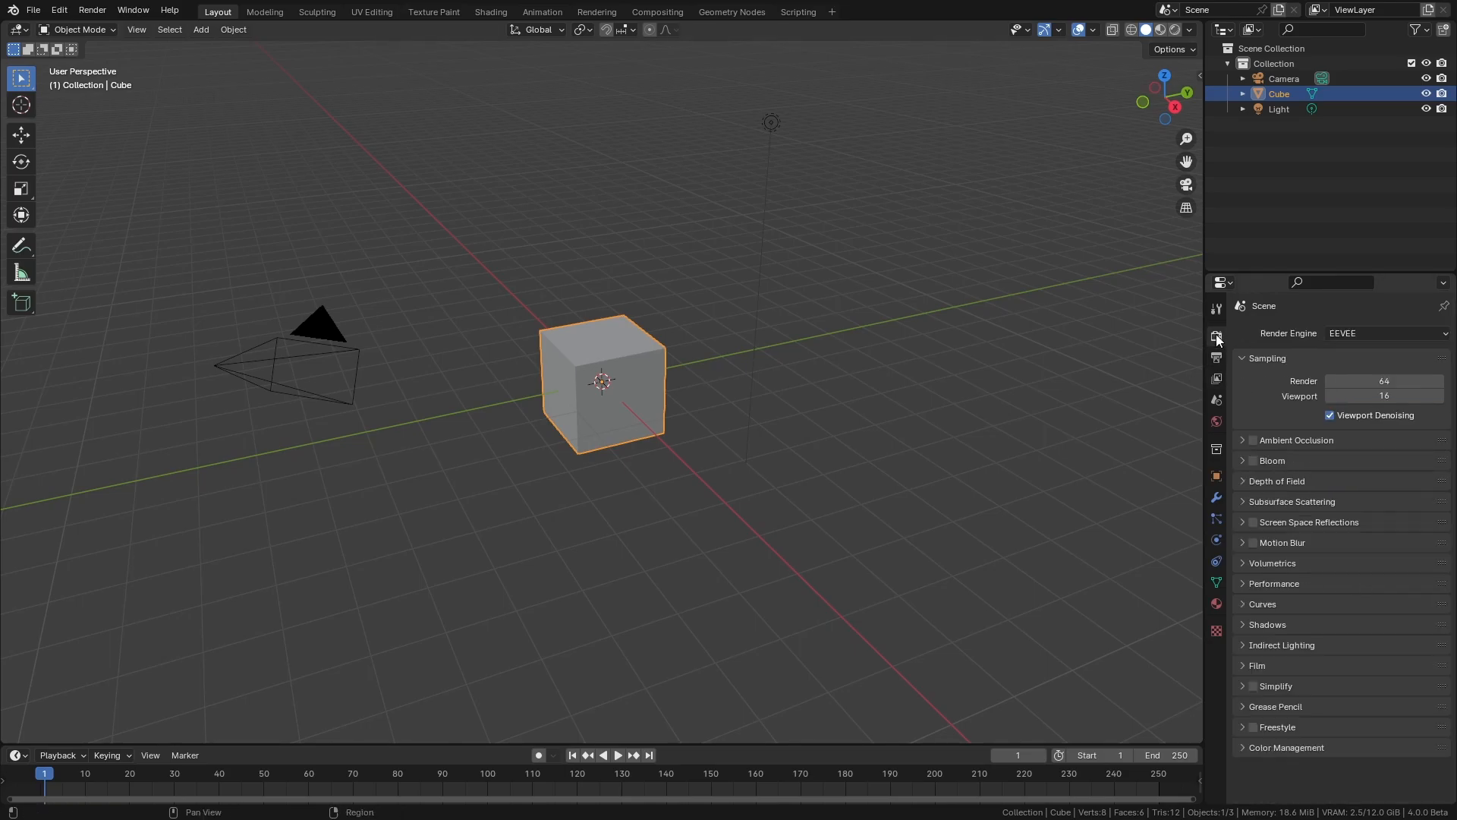
left_click(1331, 416)
key("a")
key("Delete")
Add a plane and scale its mesh by a factor of 3 in Edit Mode.
key("shift+a")
mouse_move(703, 381)
left_click(768, 381)
key("Tab")
key("s")
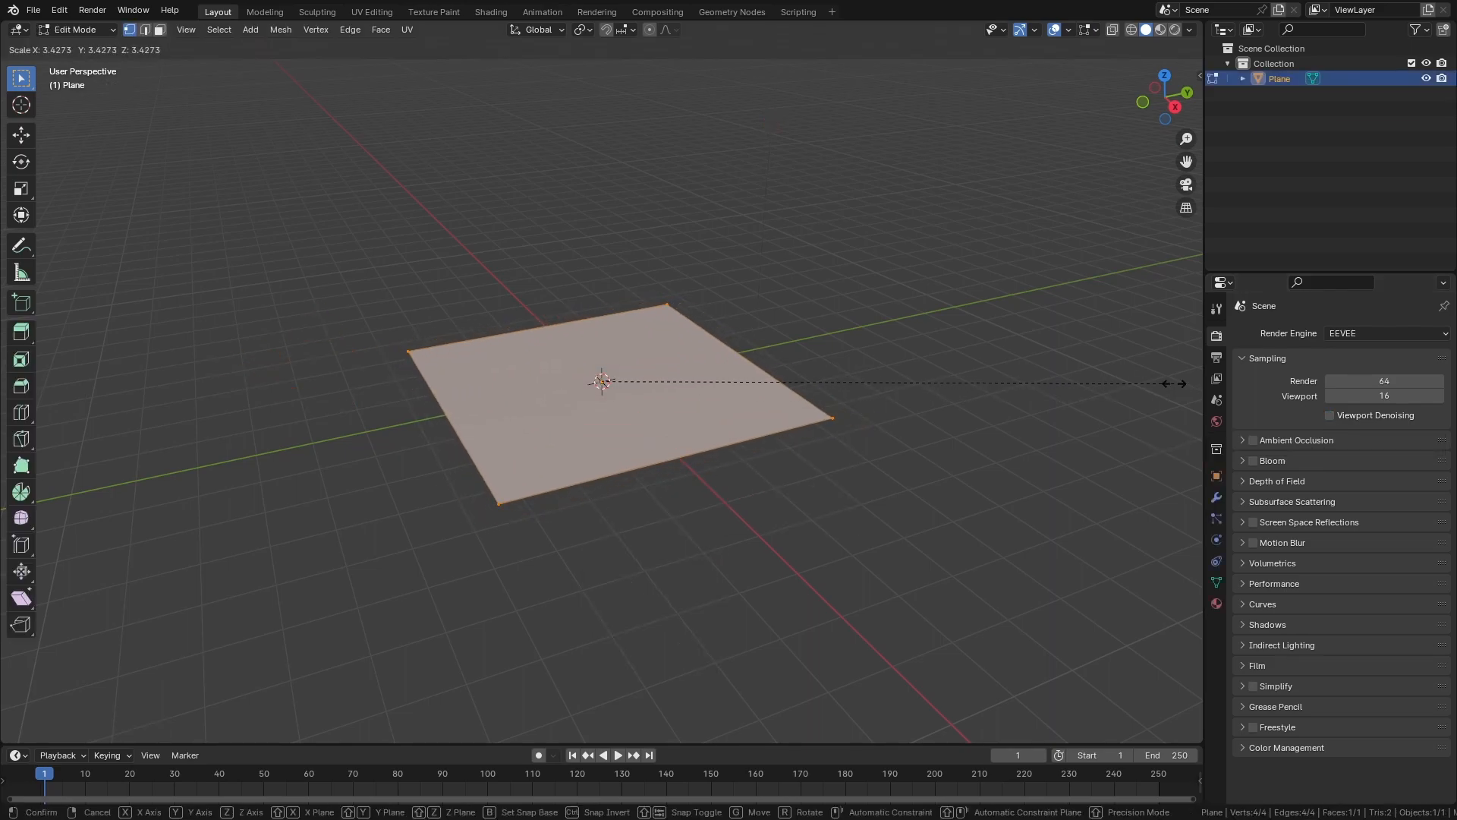
left_click(1123, 384)
key("Tab")
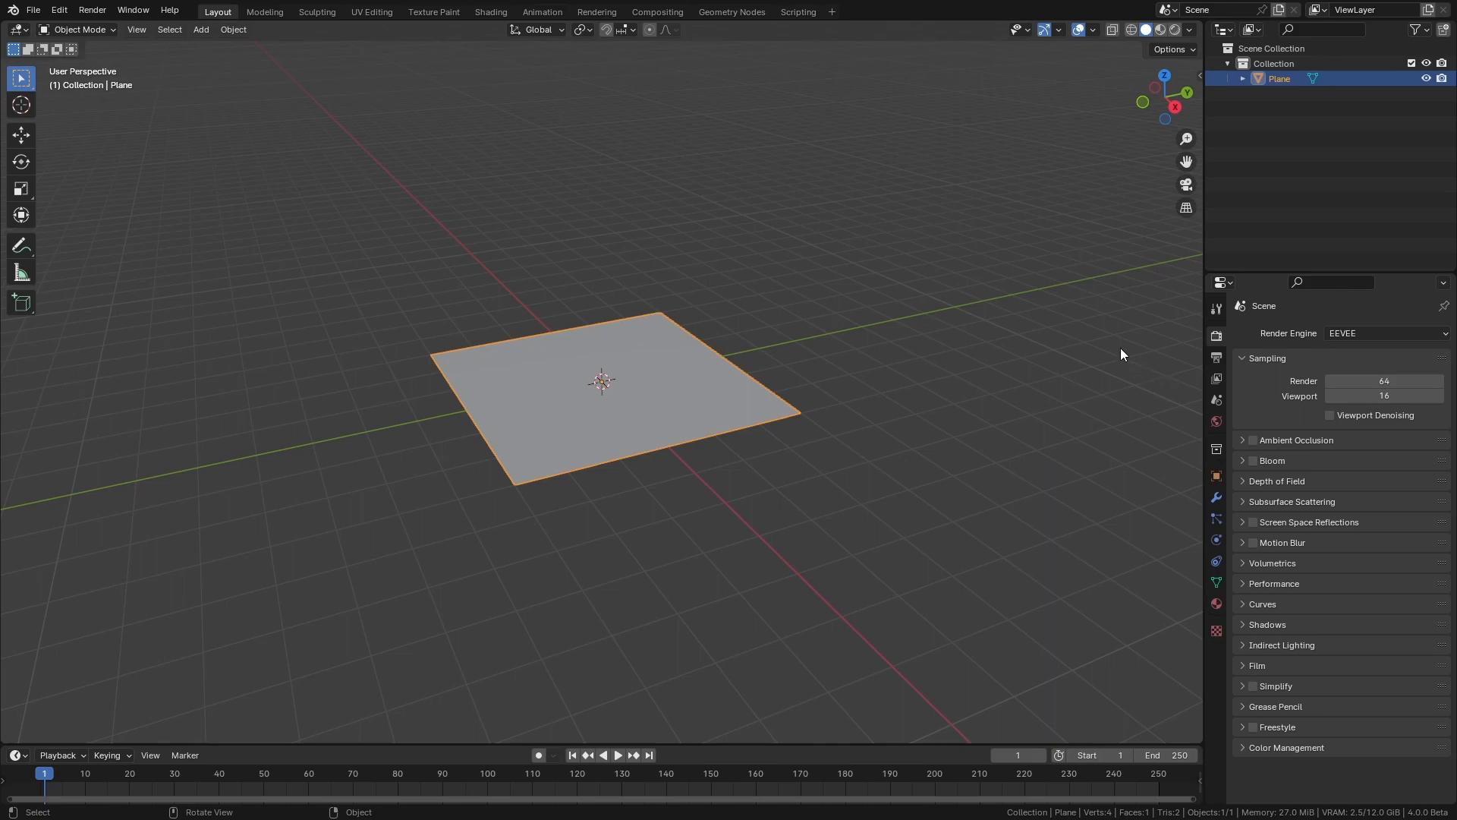
Create a geometry node tree named Rain on the plane and space its Group Input and Group Output apart.
left_click(719, 13)
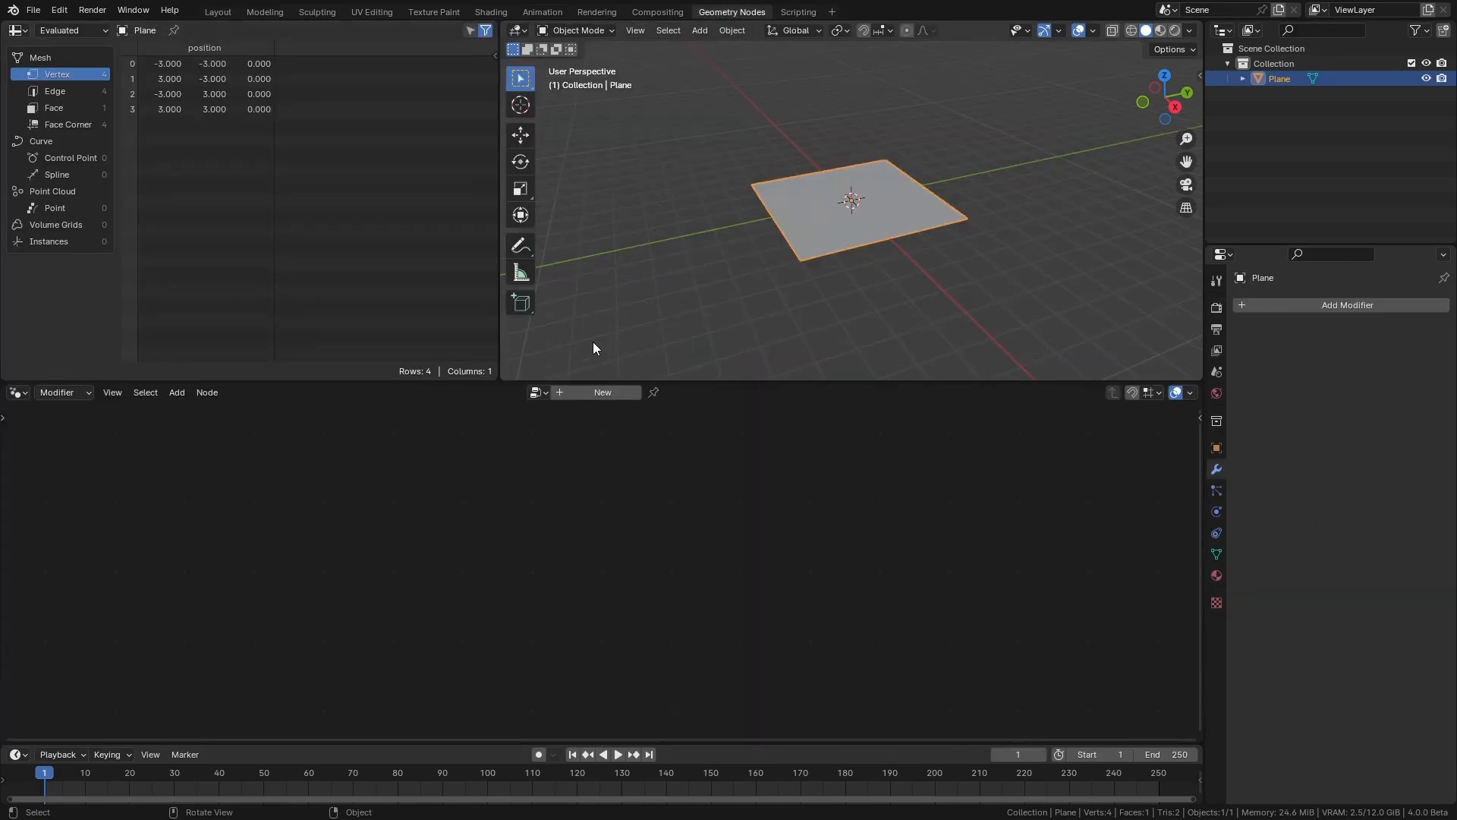
left_click(584, 394)
type("Rain")
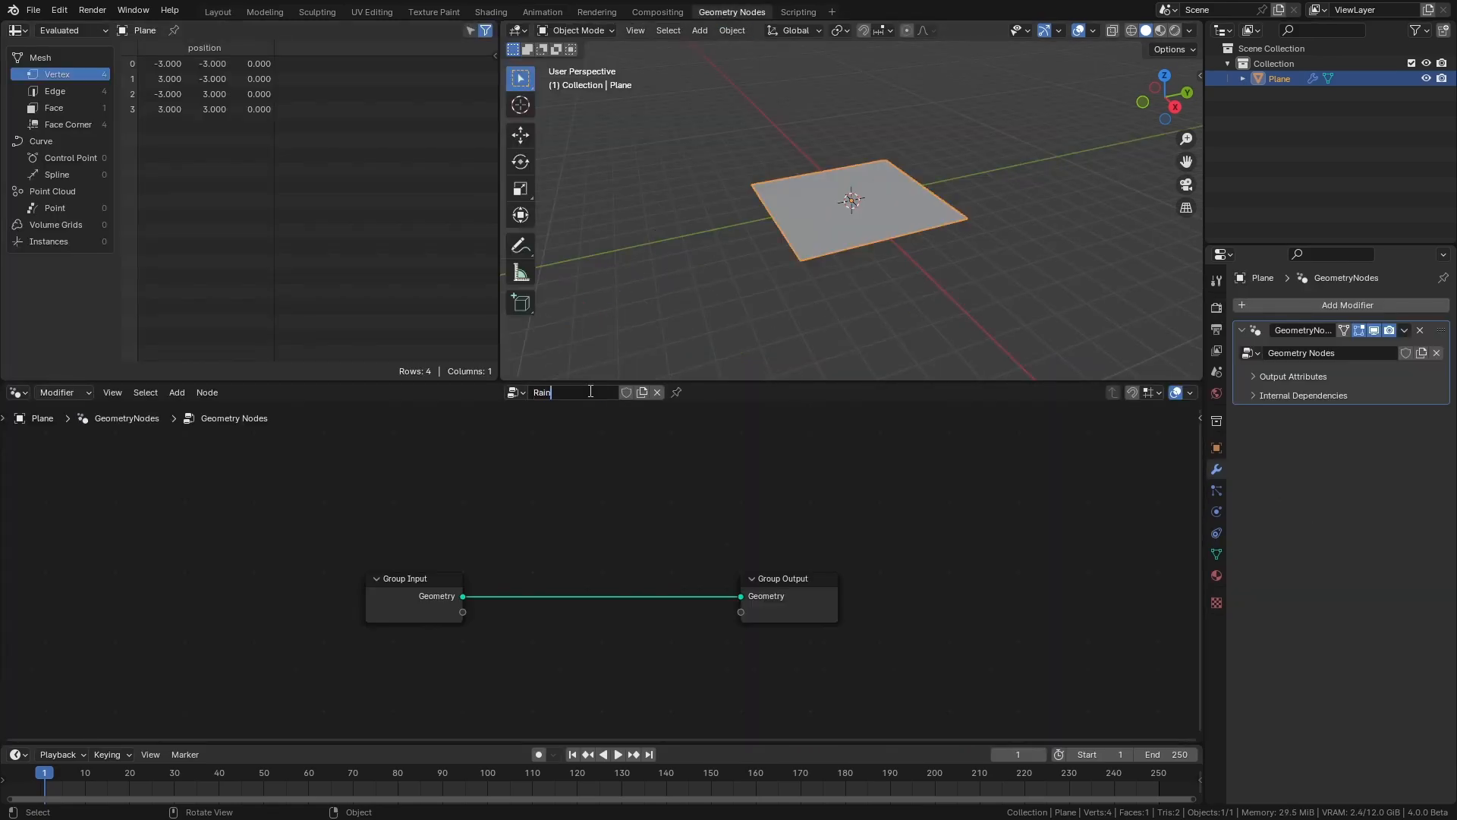
left_click_drag(768, 598, 1053, 563)
left_click_drag(430, 592, 268, 546)
Insert a Distribute Points on Faces node between Group Input and Group Output.
key("shift+a")
type("dist")
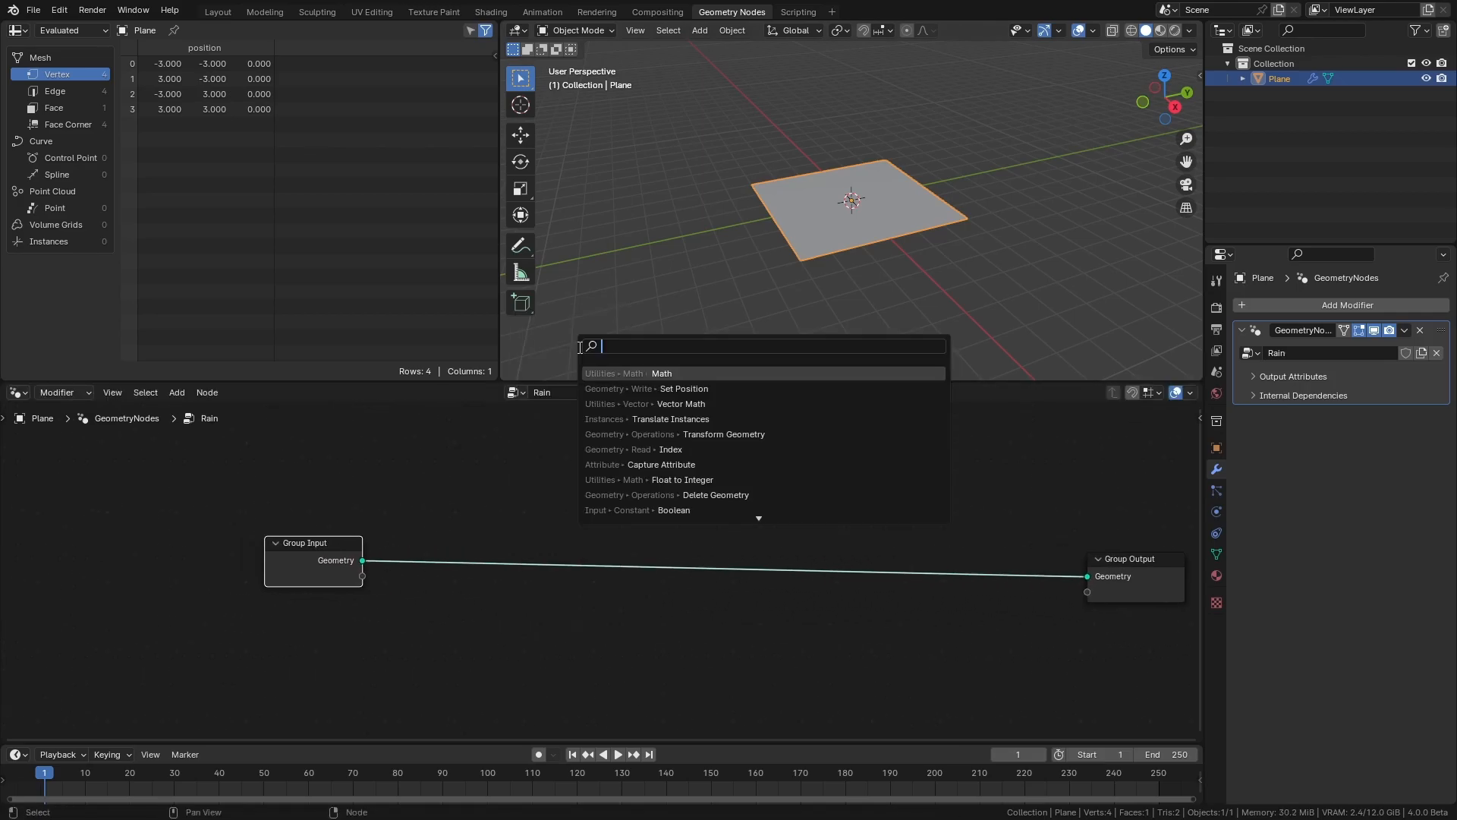
key("Down")
key("Return")
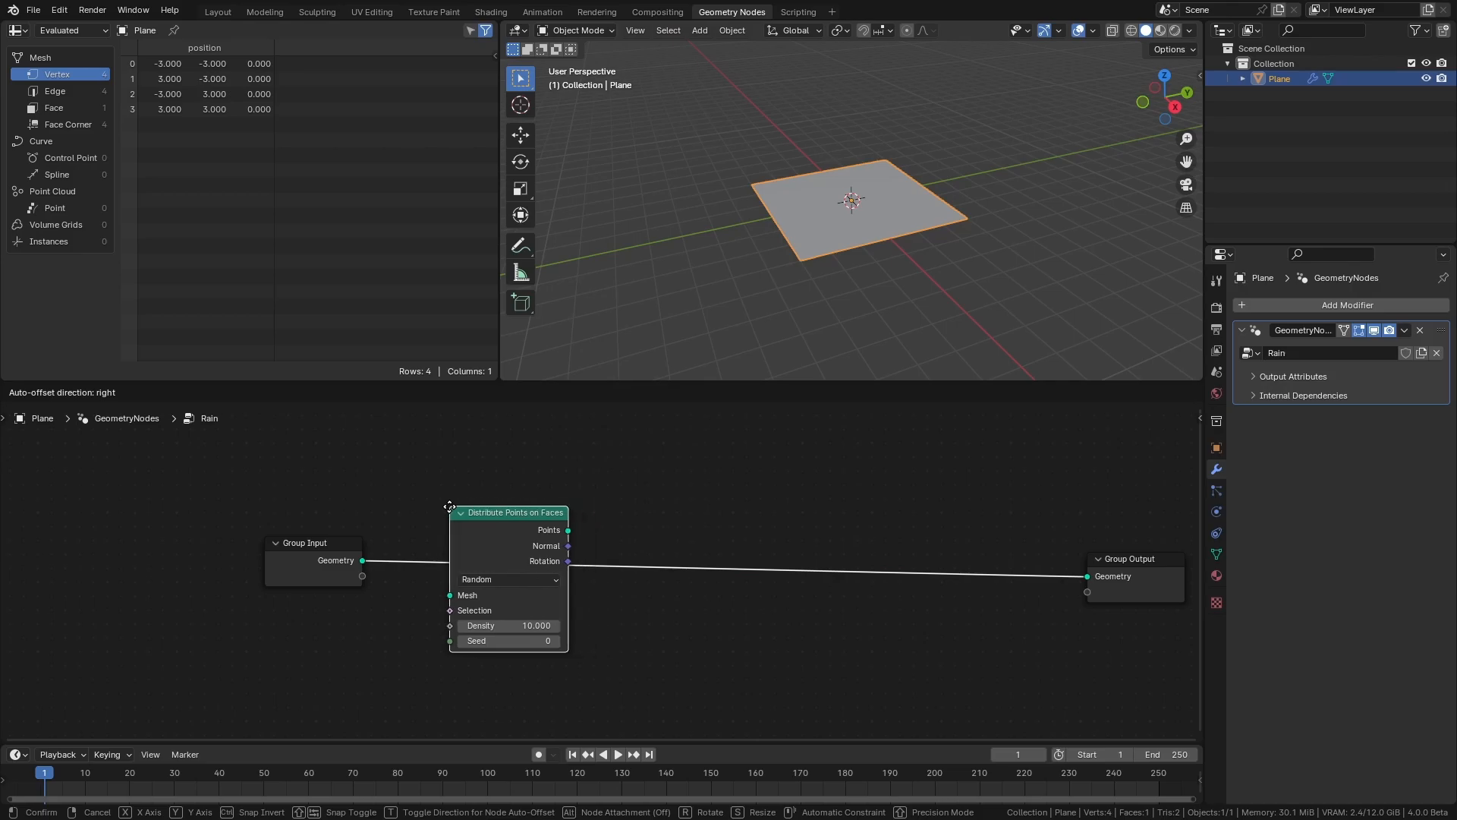
left_click(449, 508)
scroll(808, 302, "up", 5)
middle_click_drag(808, 302, 838, 276)
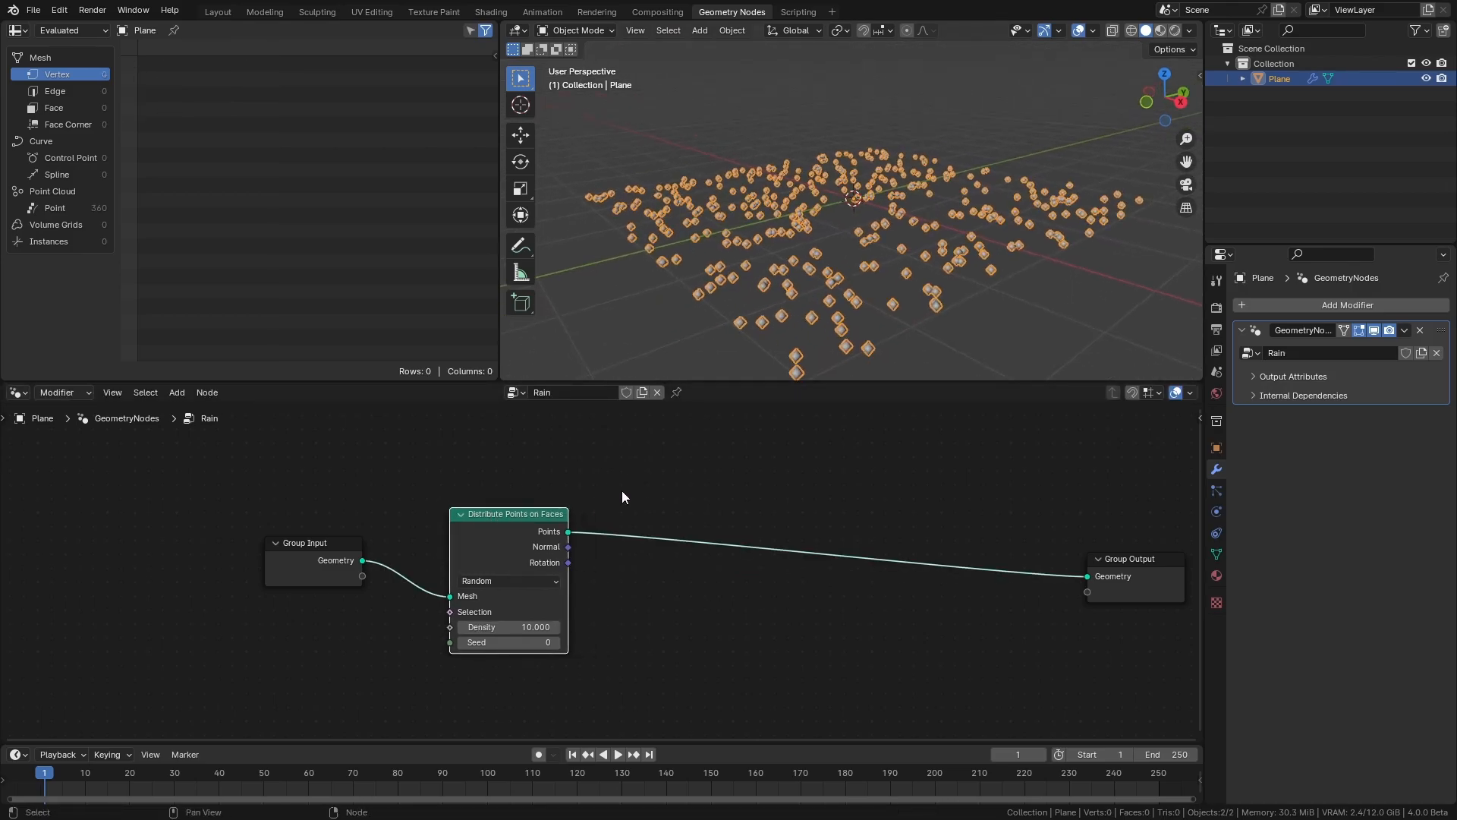
Add a simulation zone to the node tree between Distribute Points on Faces and Group Output.
left_click(671, 484)
middle_click_drag(672, 484, 512, 479)
key("shift+a")
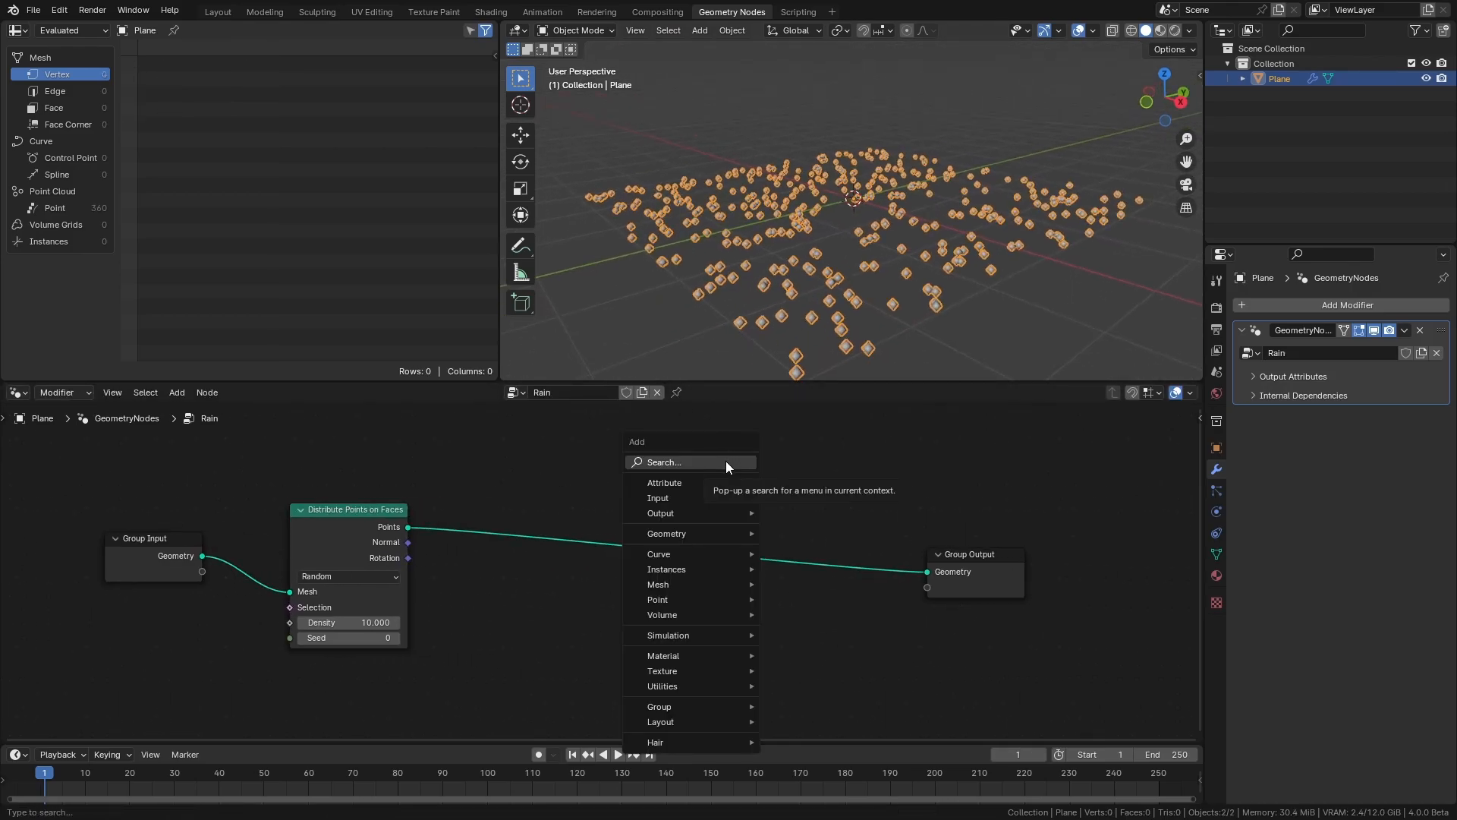
left_click(727, 463)
type("simulation")
key("Return")
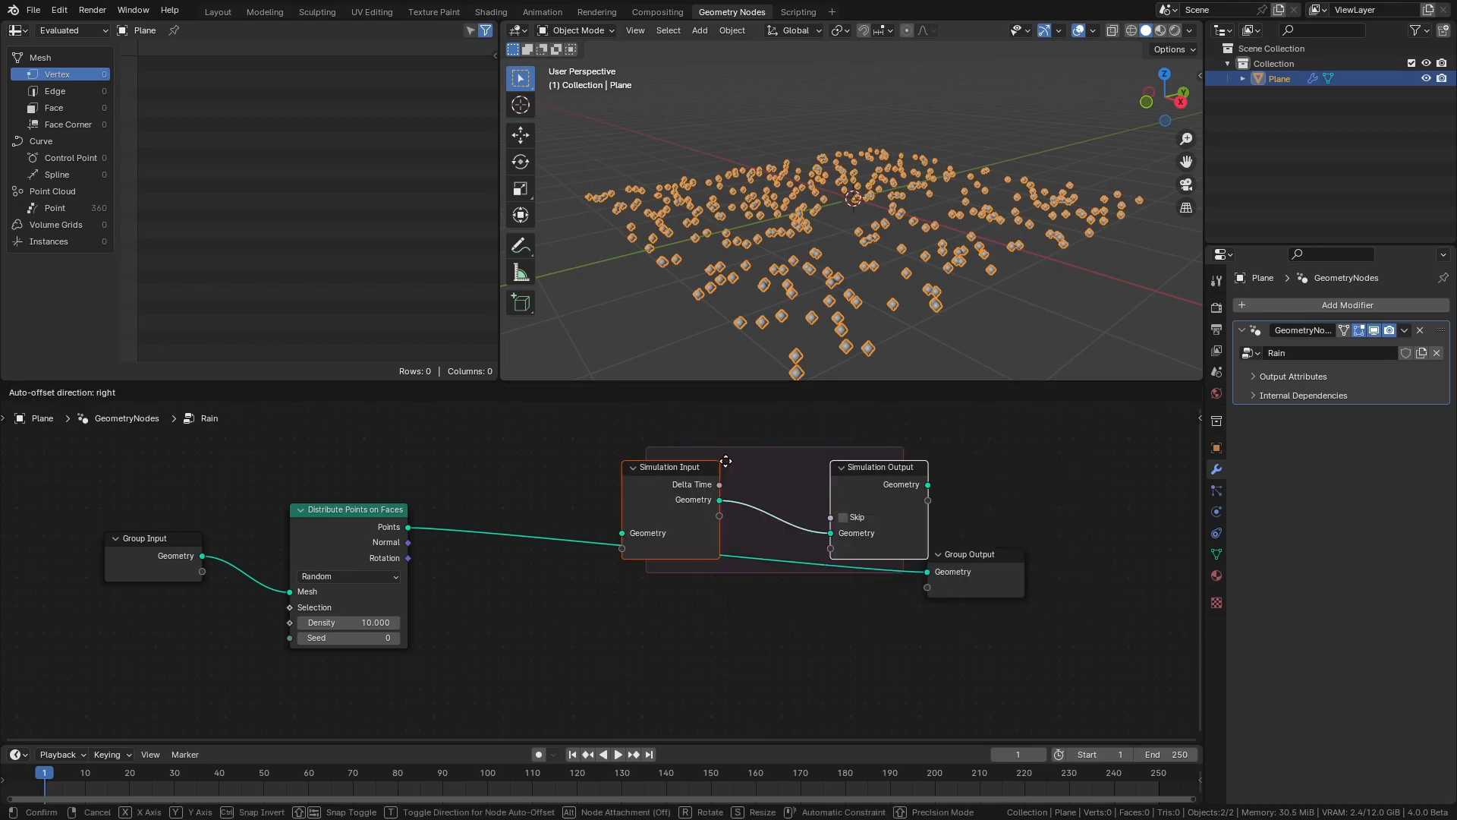
left_click(652, 526)
Route the distributed points through the simulation zone into Group Output and spread the zone's nodes apart.
left_click_drag(408, 527, 548, 598)
left_click_drag(854, 549, 1098, 546)
left_click_drag(790, 540, 972, 540)
left_click_drag(574, 538, 527, 512)
left_click_drag(1100, 548, 1140, 545)
scroll(1083, 572, "down", 3)
left_click_drag(557, 516, 538, 514)
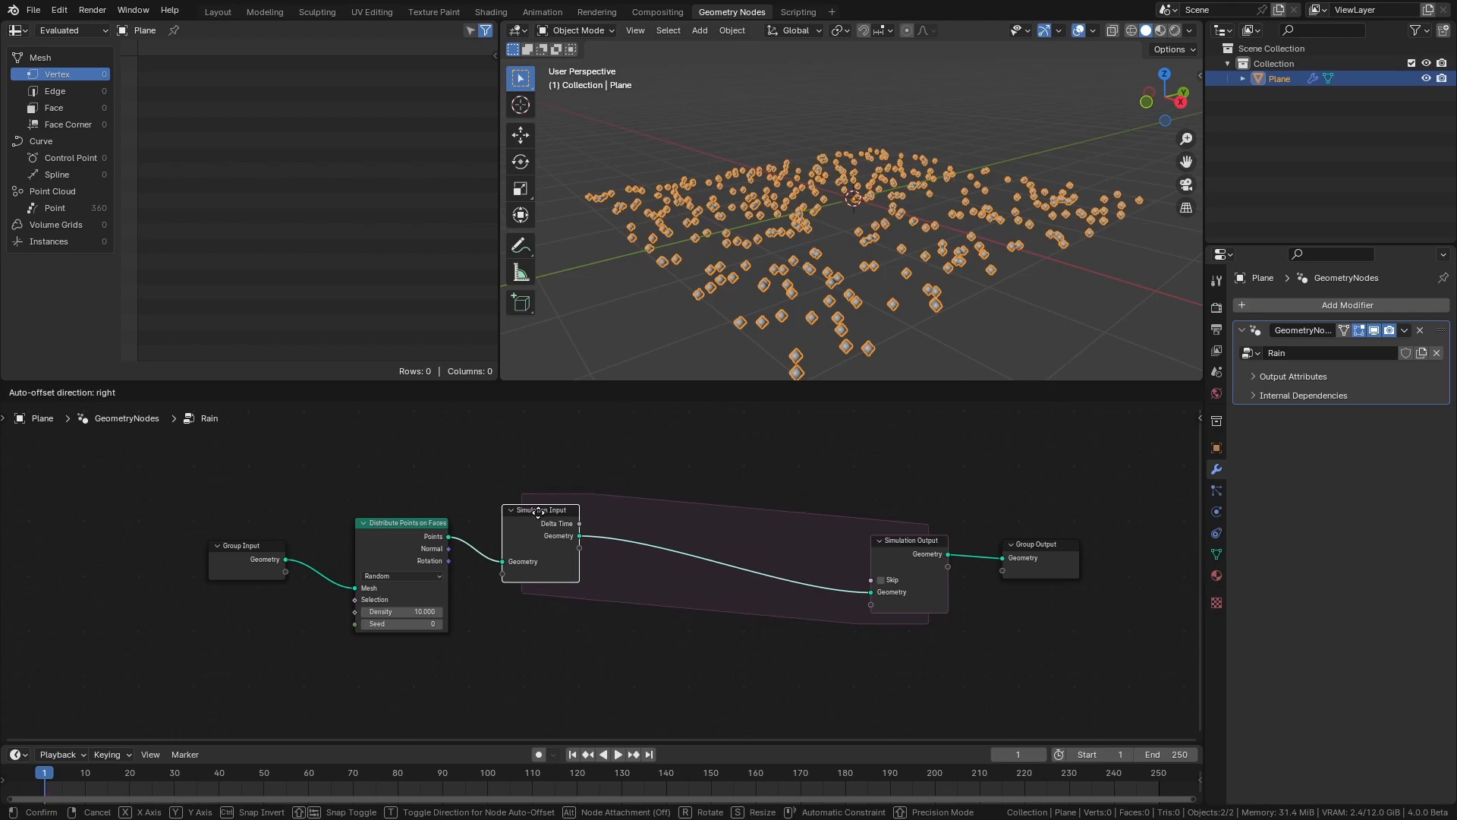
Play the animation to check the simulation zone and return to the first frame.
key("space")
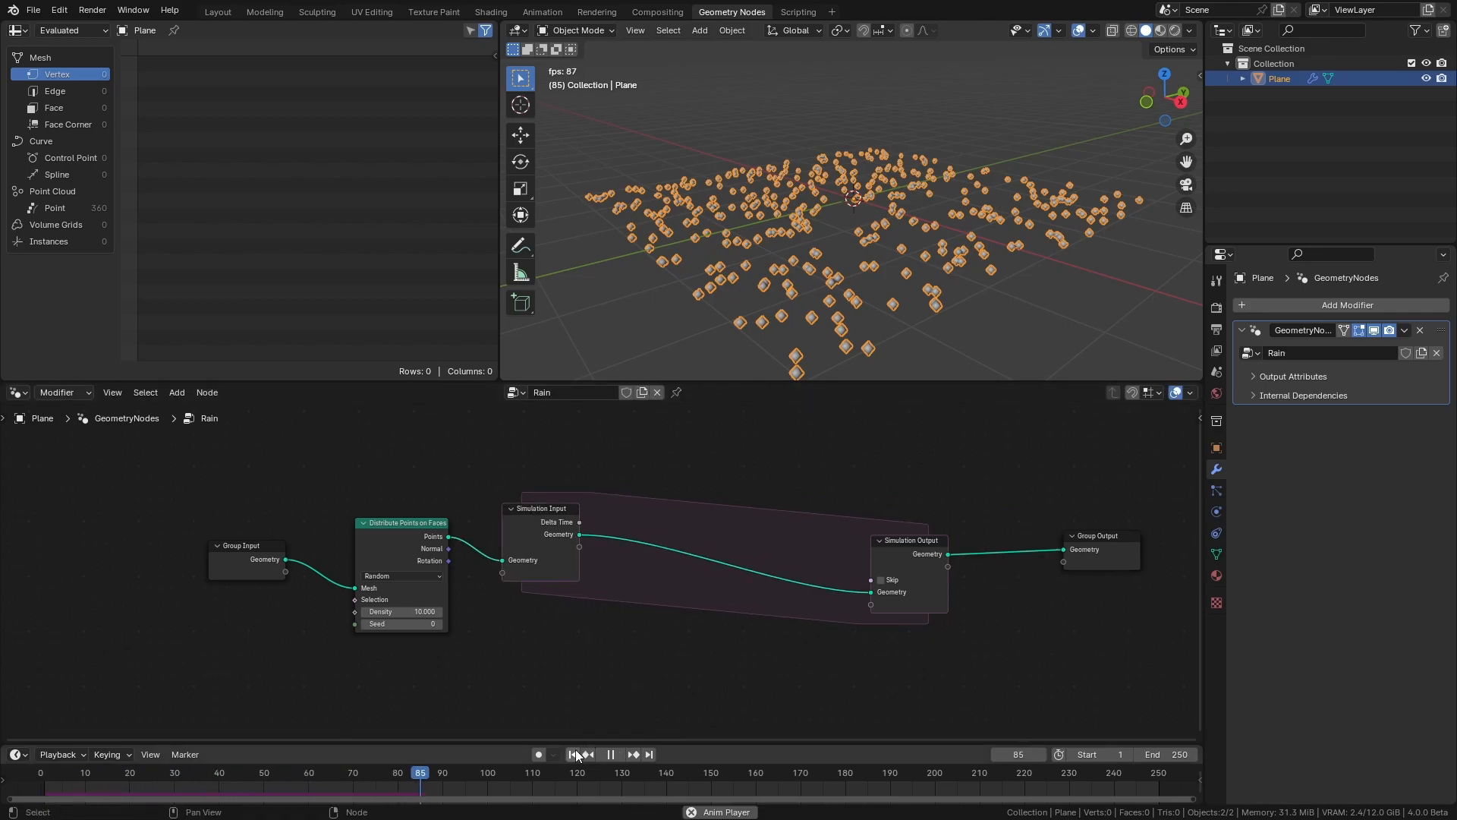
key("space")
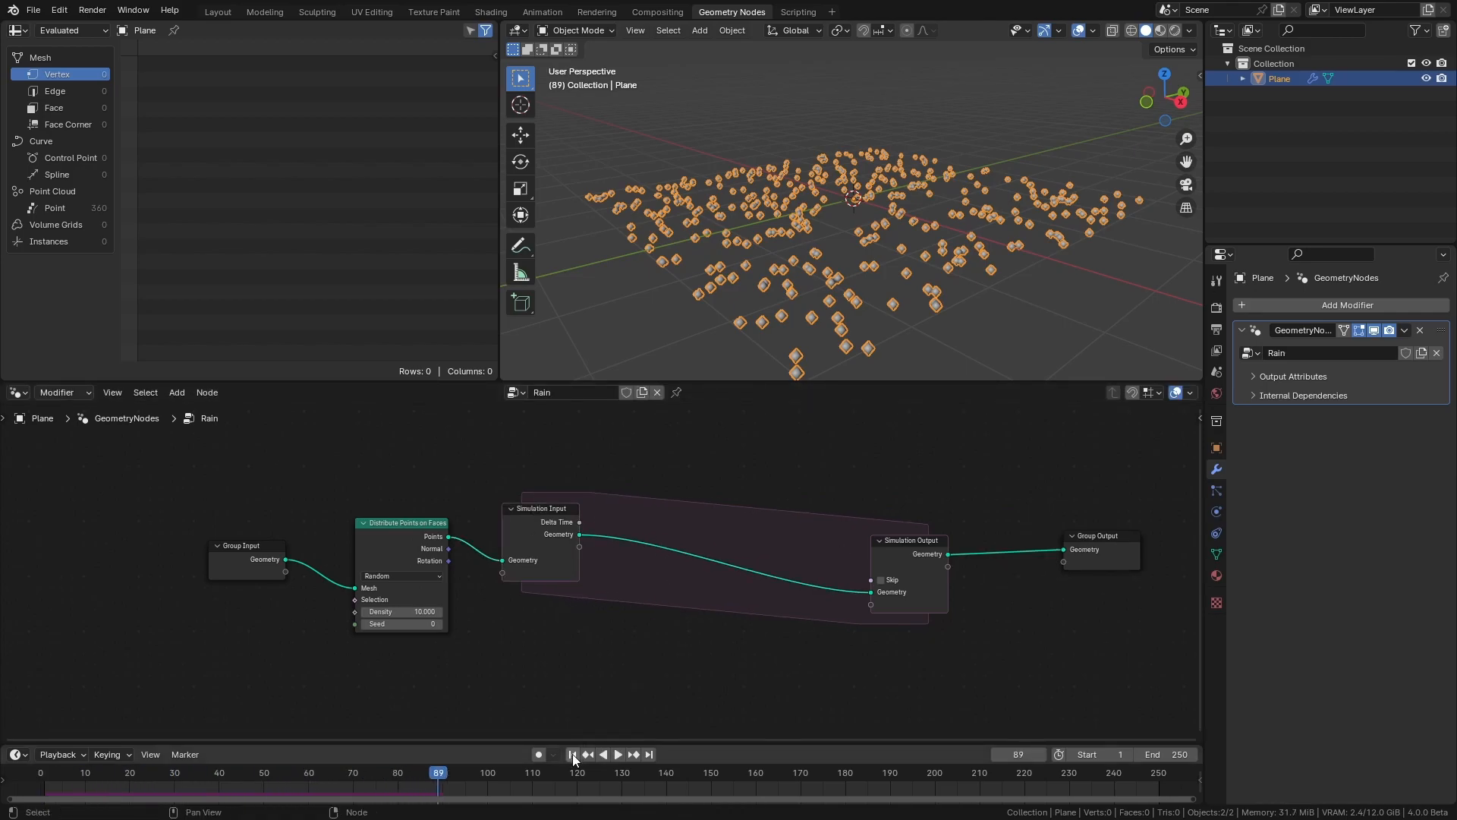
left_click(573, 755)
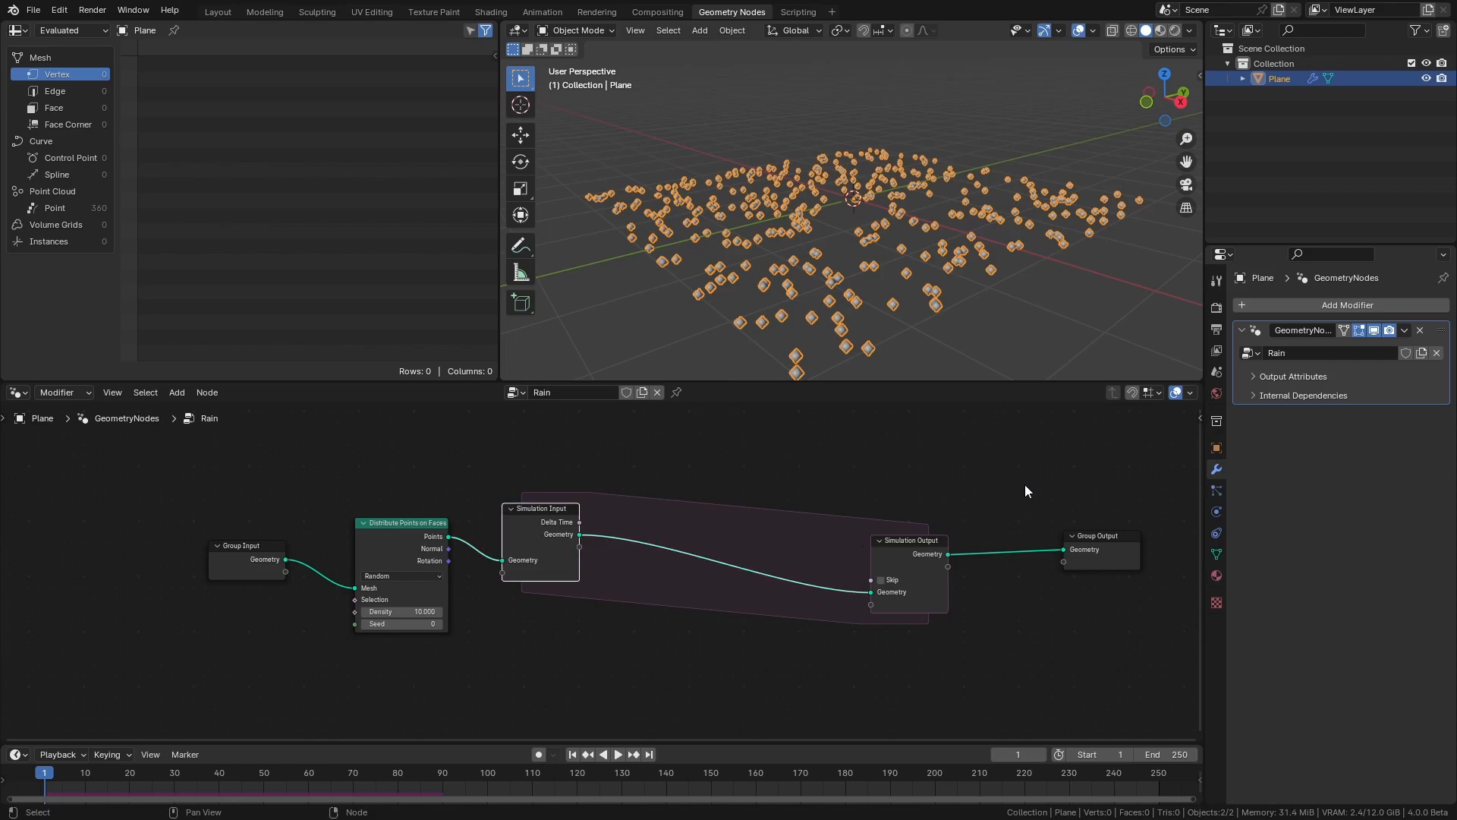
Add a simulation state item named Velocity with the Vector socket type.
key("n")
left_click(1194, 463)
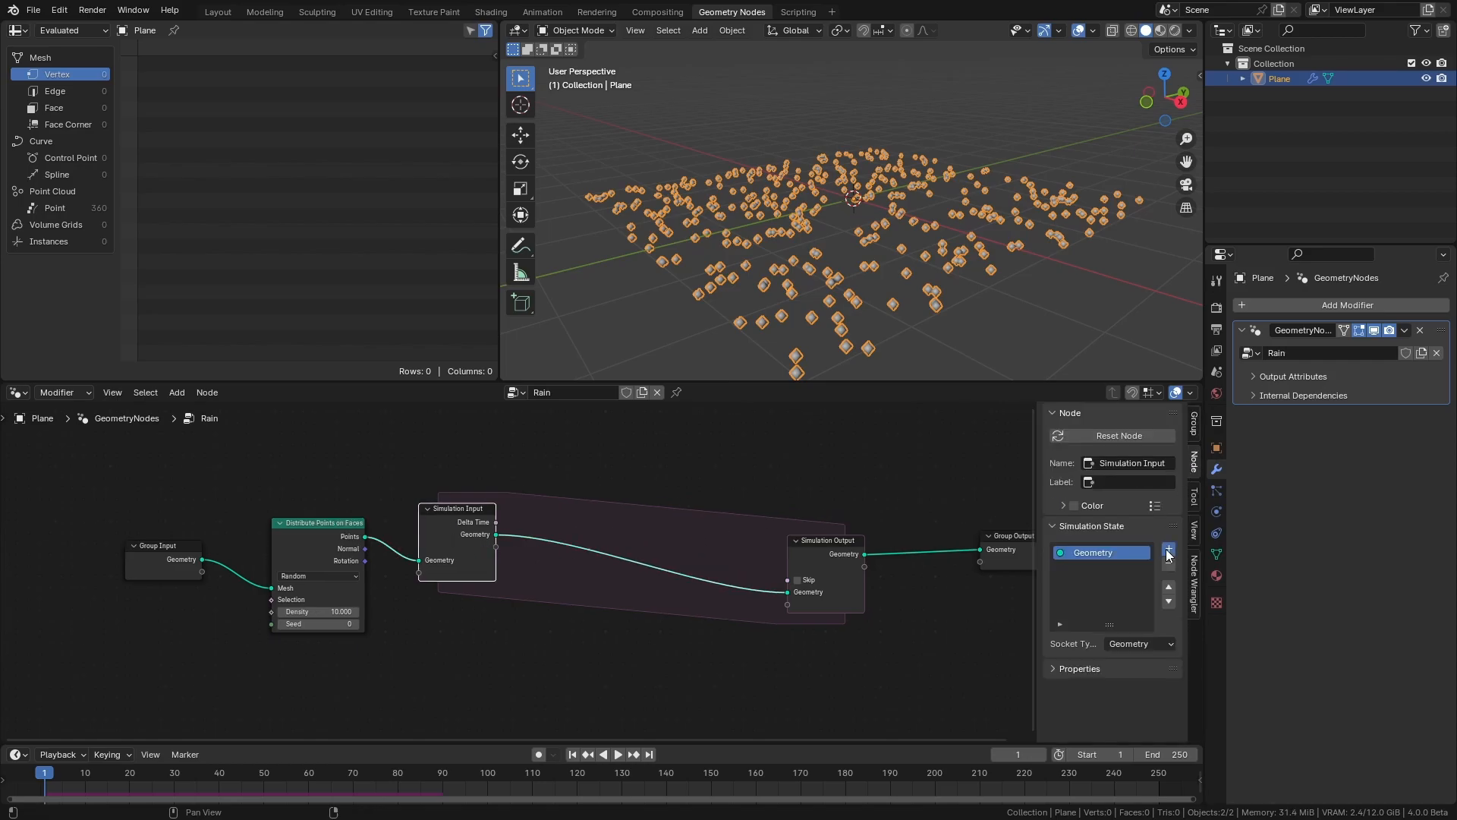
left_click(1168, 549)
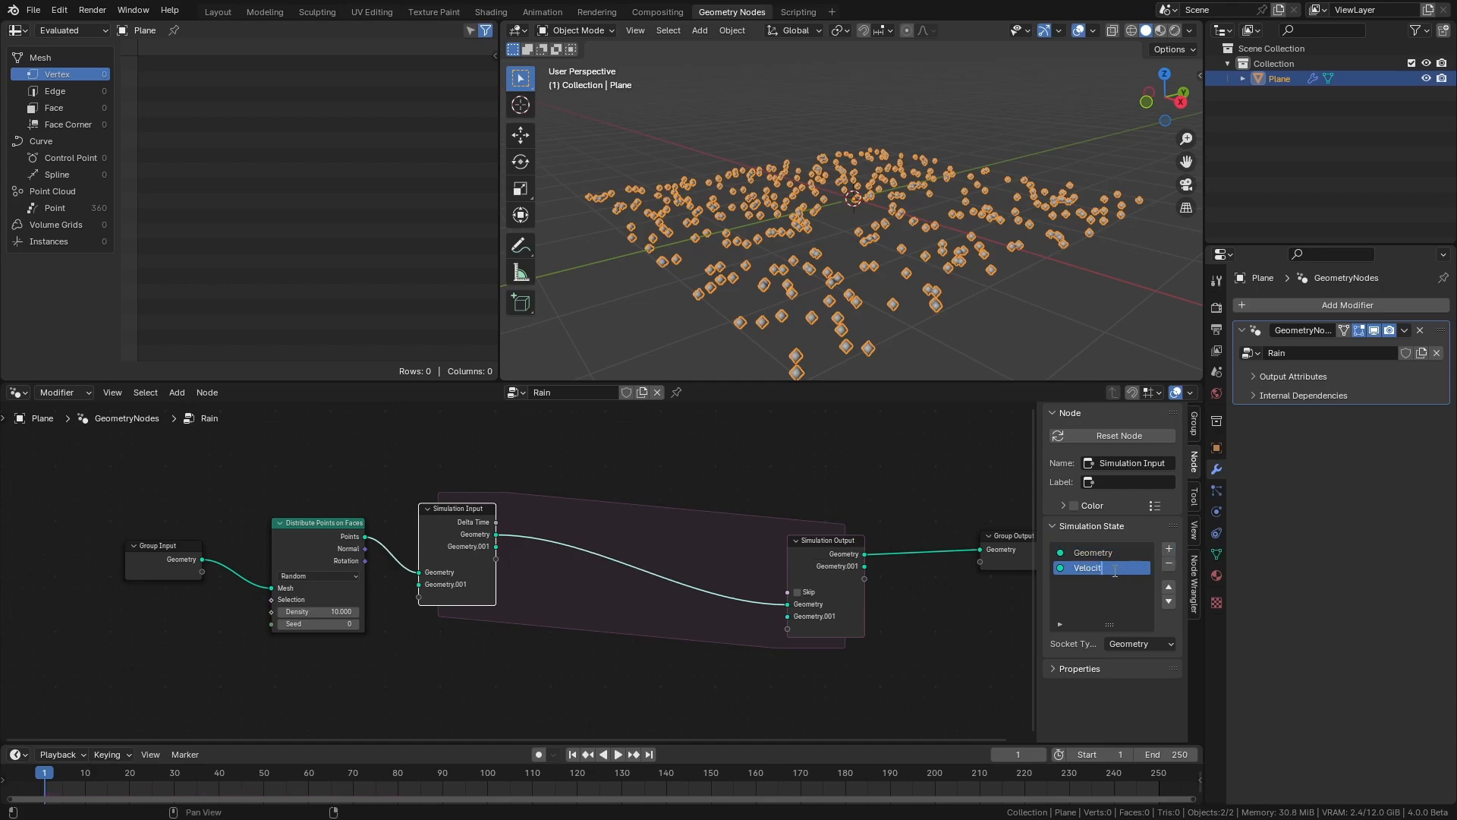
left_click(1150, 643)
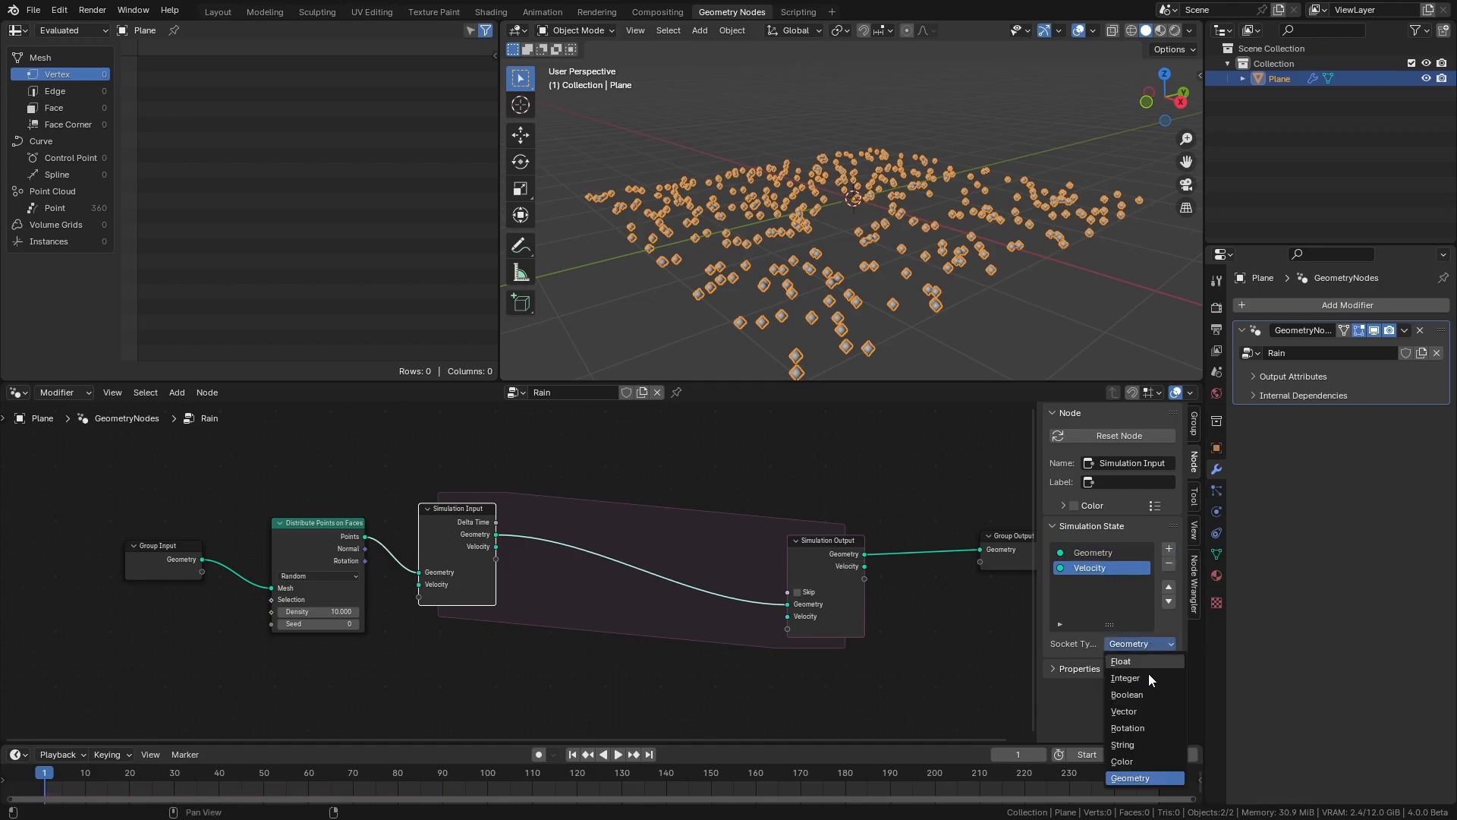
left_click(1144, 710)
key("Home")
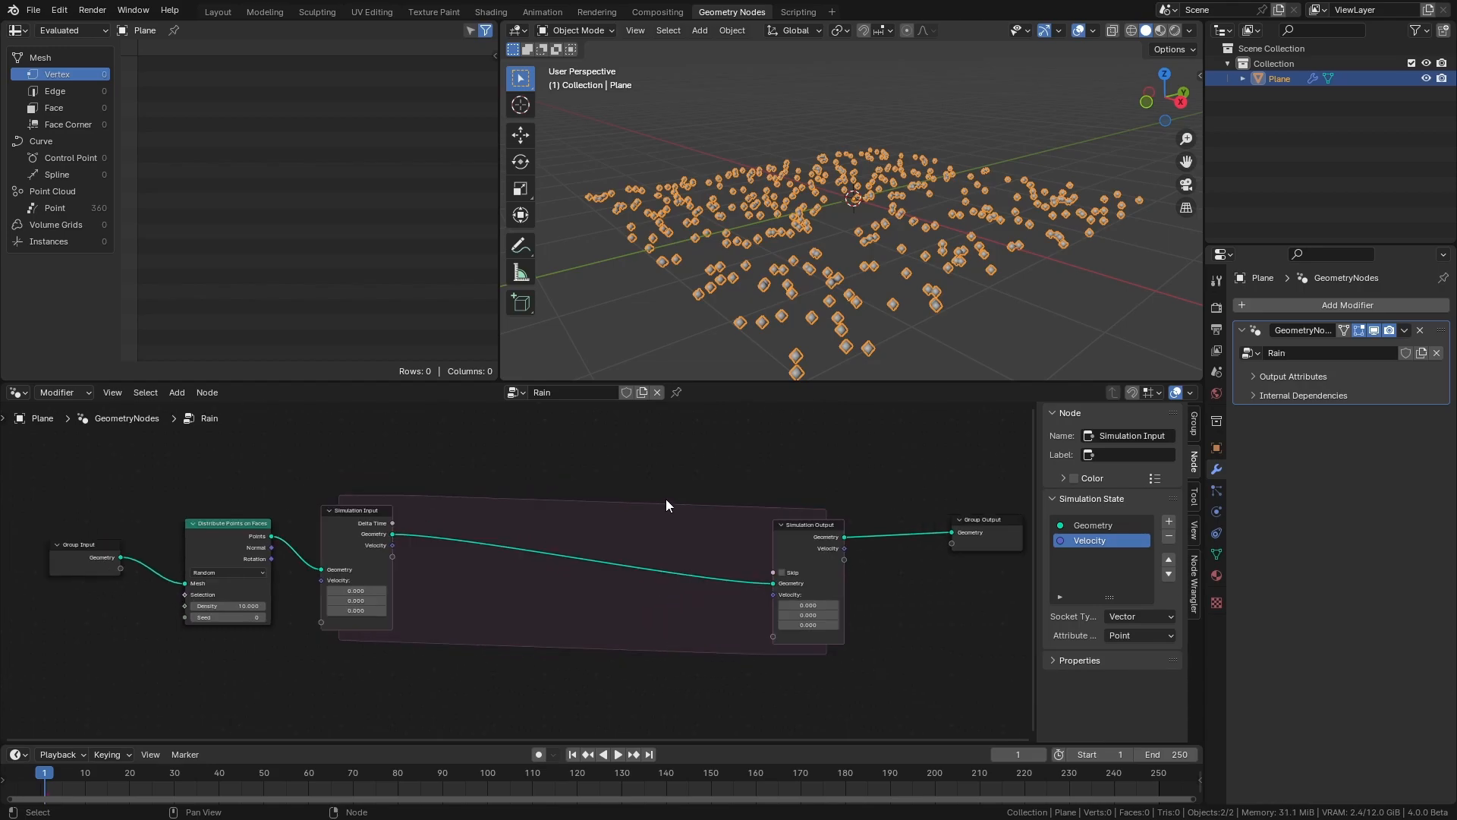
Insert a Set Position node on the geometry link inside the simulation zone.
key("shift+a")
type("set pos")
key("Return")
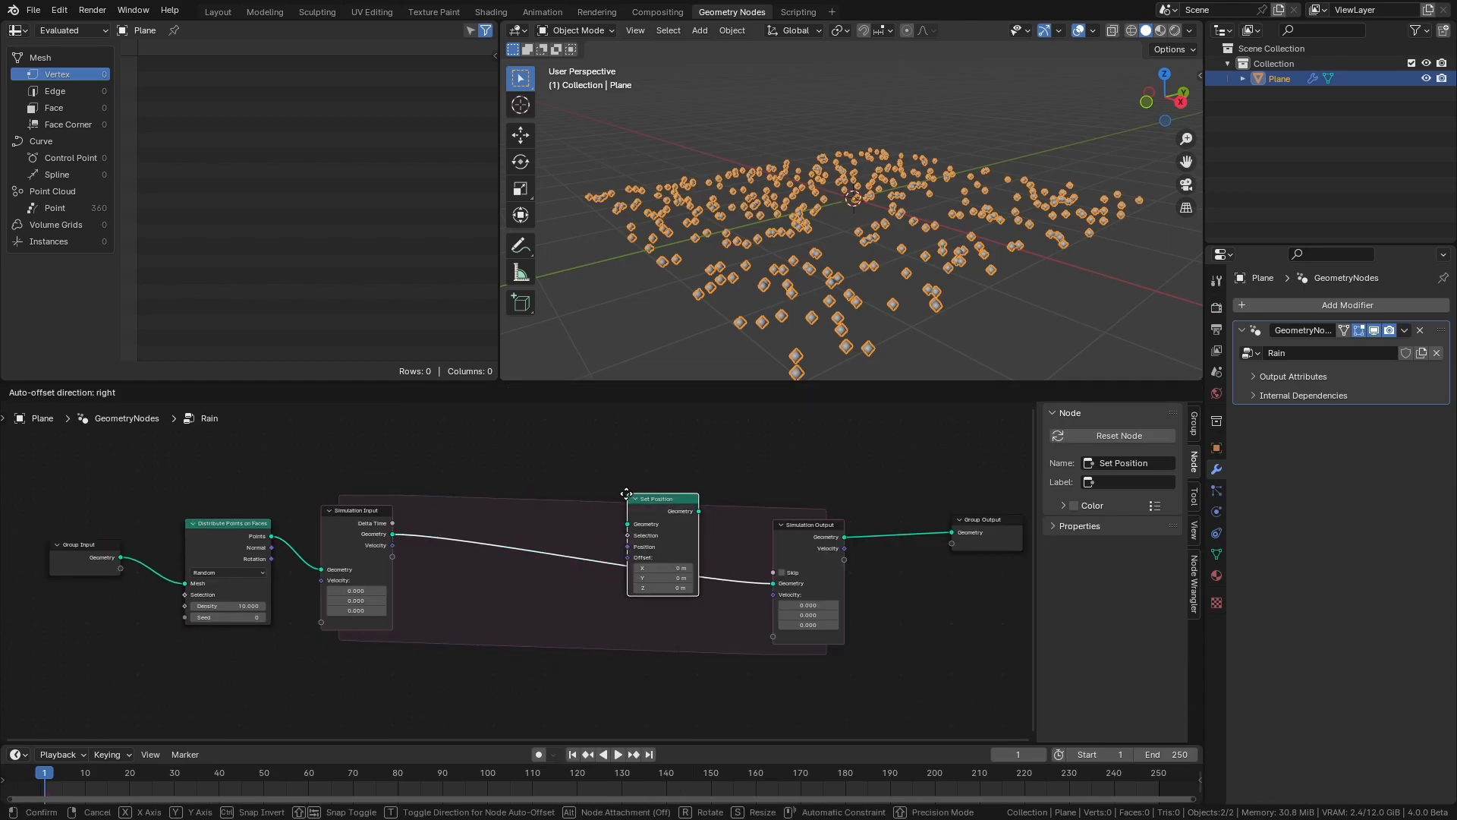
left_click(628, 494)
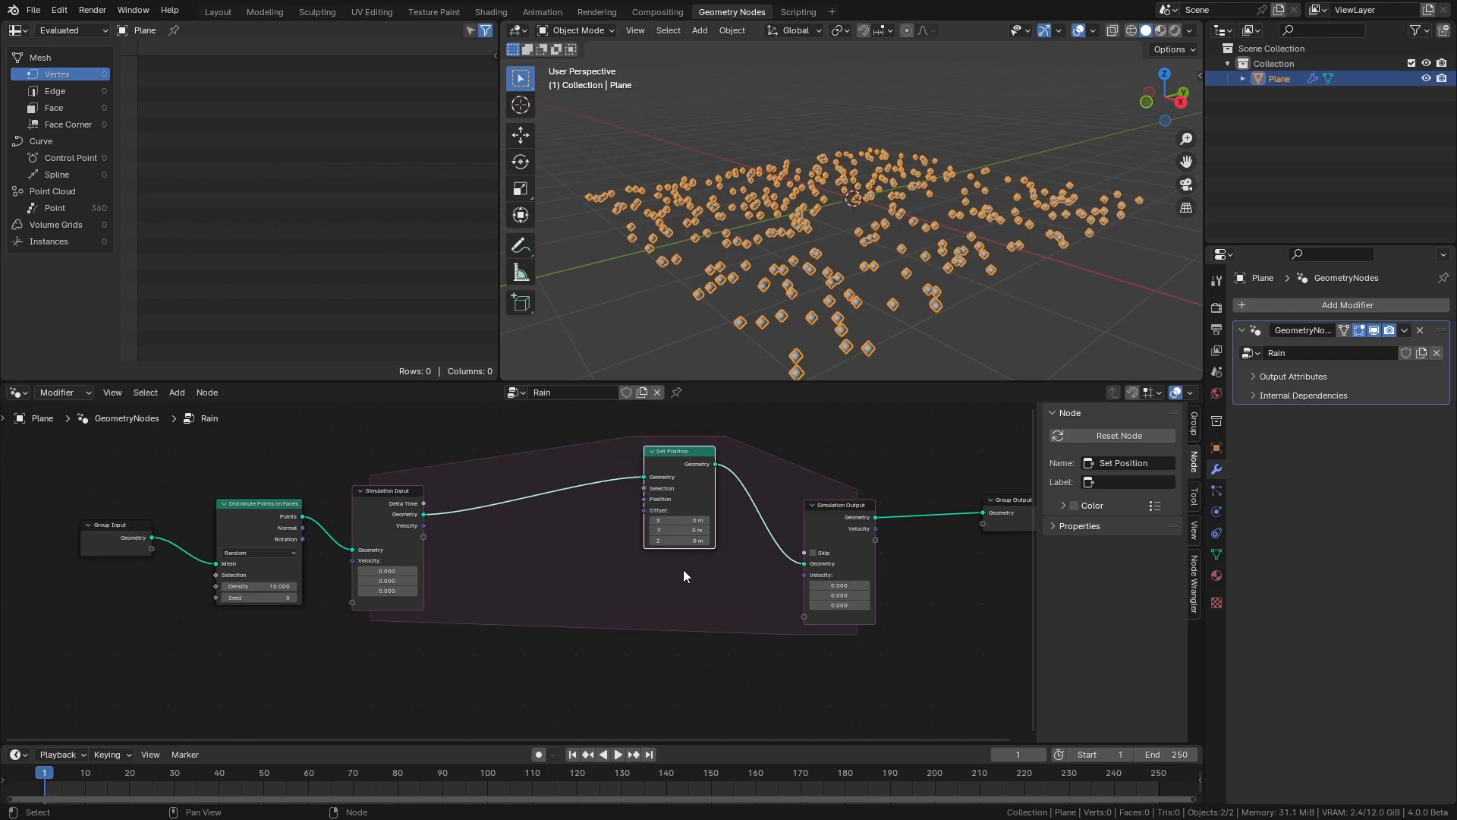
key("space")
mouse_move(695, 539)
left_mouse_down()
mouse_move(733, 540)
mouse_move(688, 540)
left_mouse_up()
scroll(849, 280, "down", 3)
mouse_move(840, 239)
middle_mouse_down("shift")
mouse_move(850, 326)
mouse_move(854, 231)
middle_mouse_up("shift")
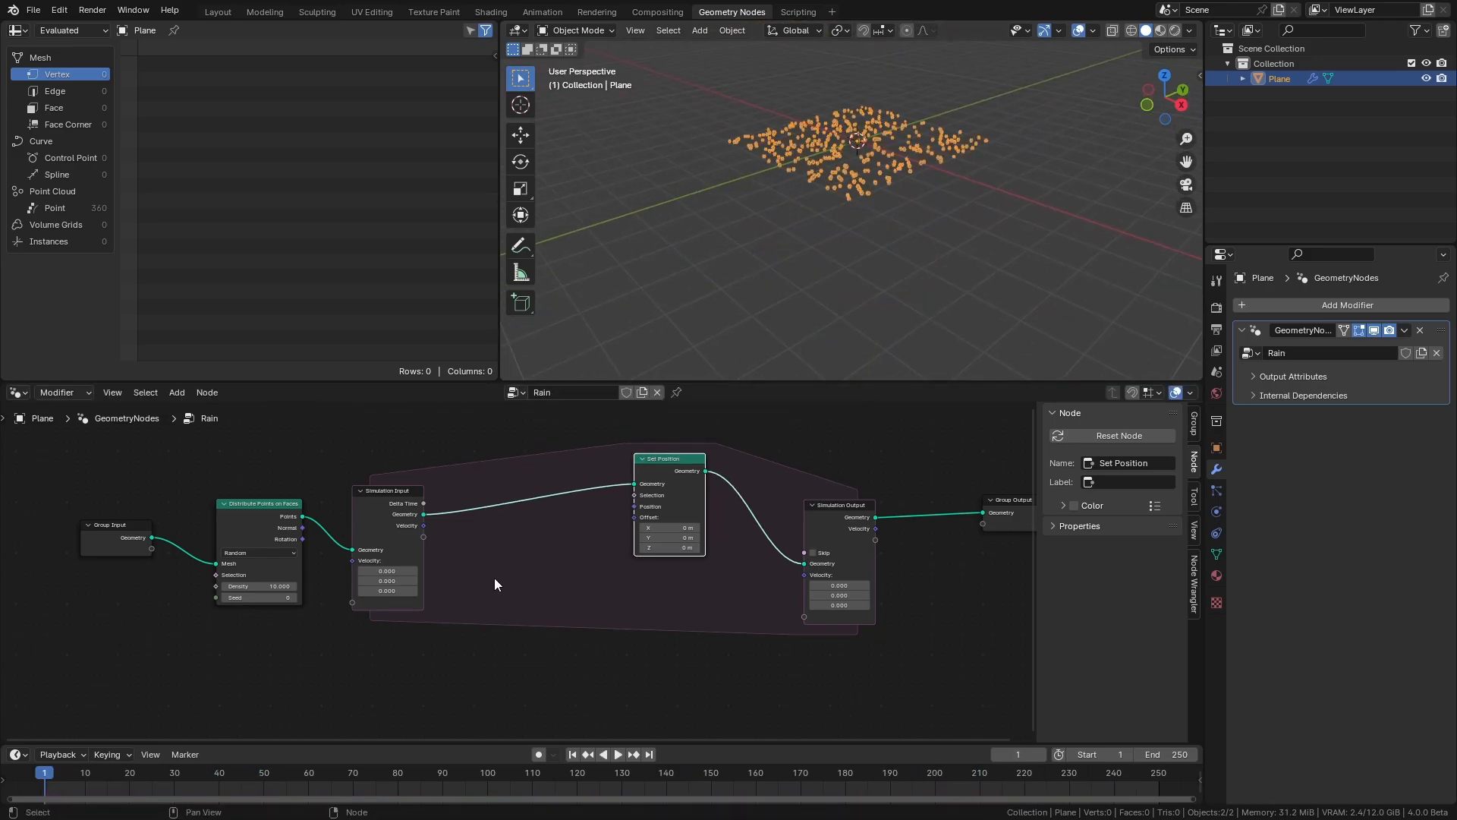
Add a Vector node with Z set to -9.8 and link it to Set Position's Offset.
middle_click_drag(495, 579, 513, 536)
key("shift+a")
type("vector")
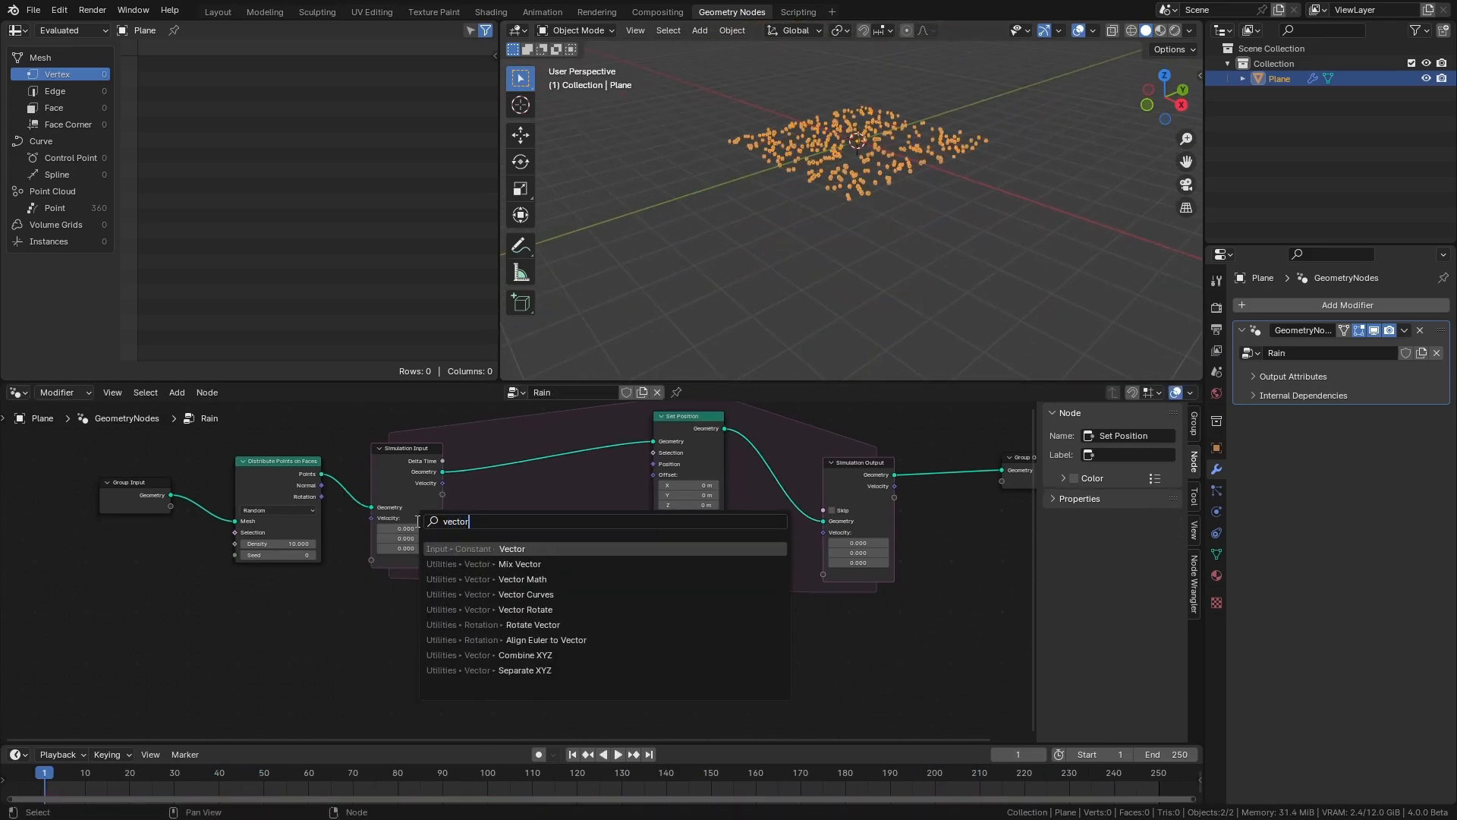
key("Return")
left_click(395, 605)
scroll(433, 638, "up", 3)
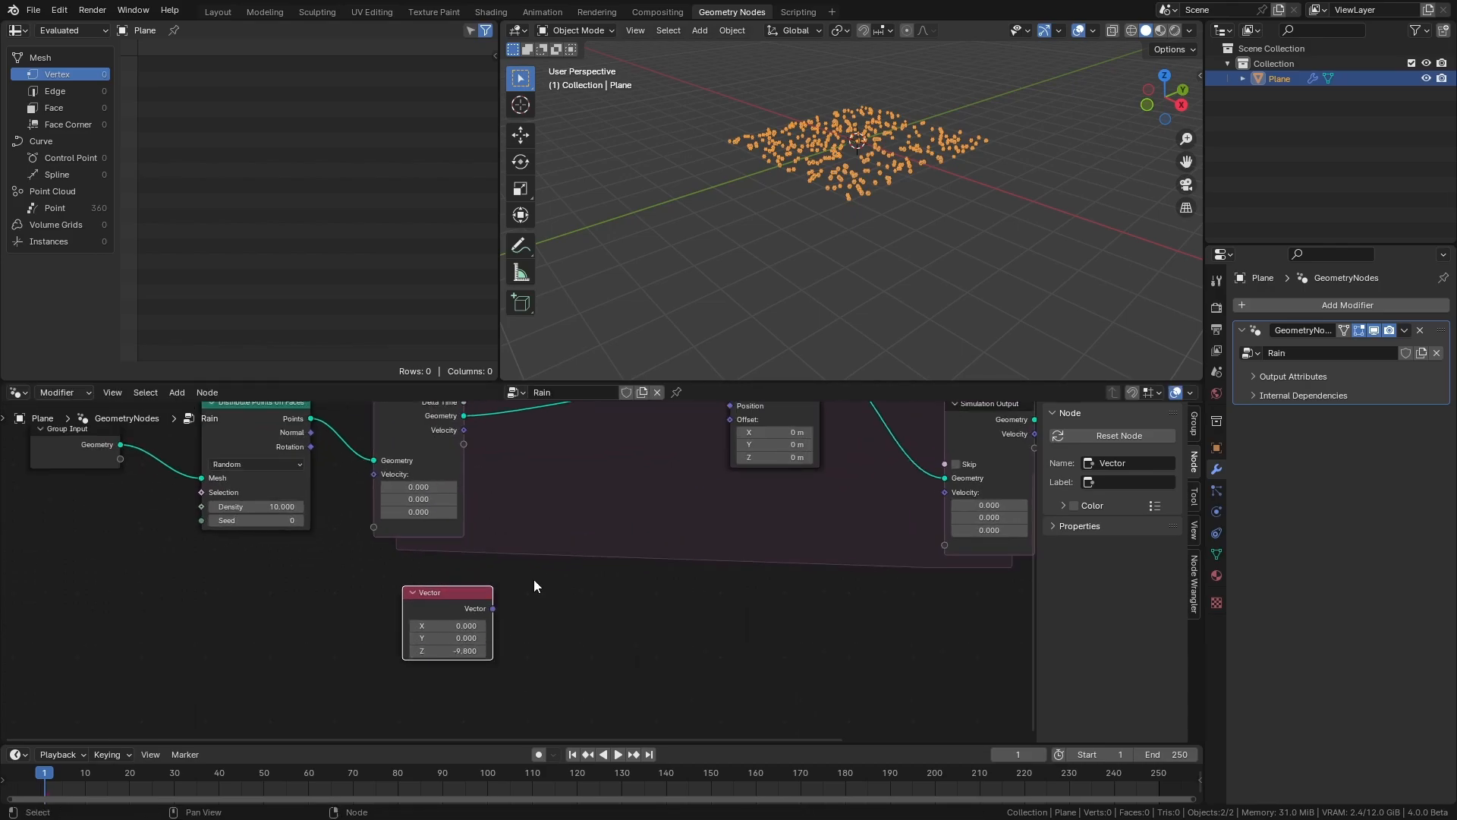
middle_click_drag(593, 523, 586, 567)
left_click_drag(485, 650, 723, 462)
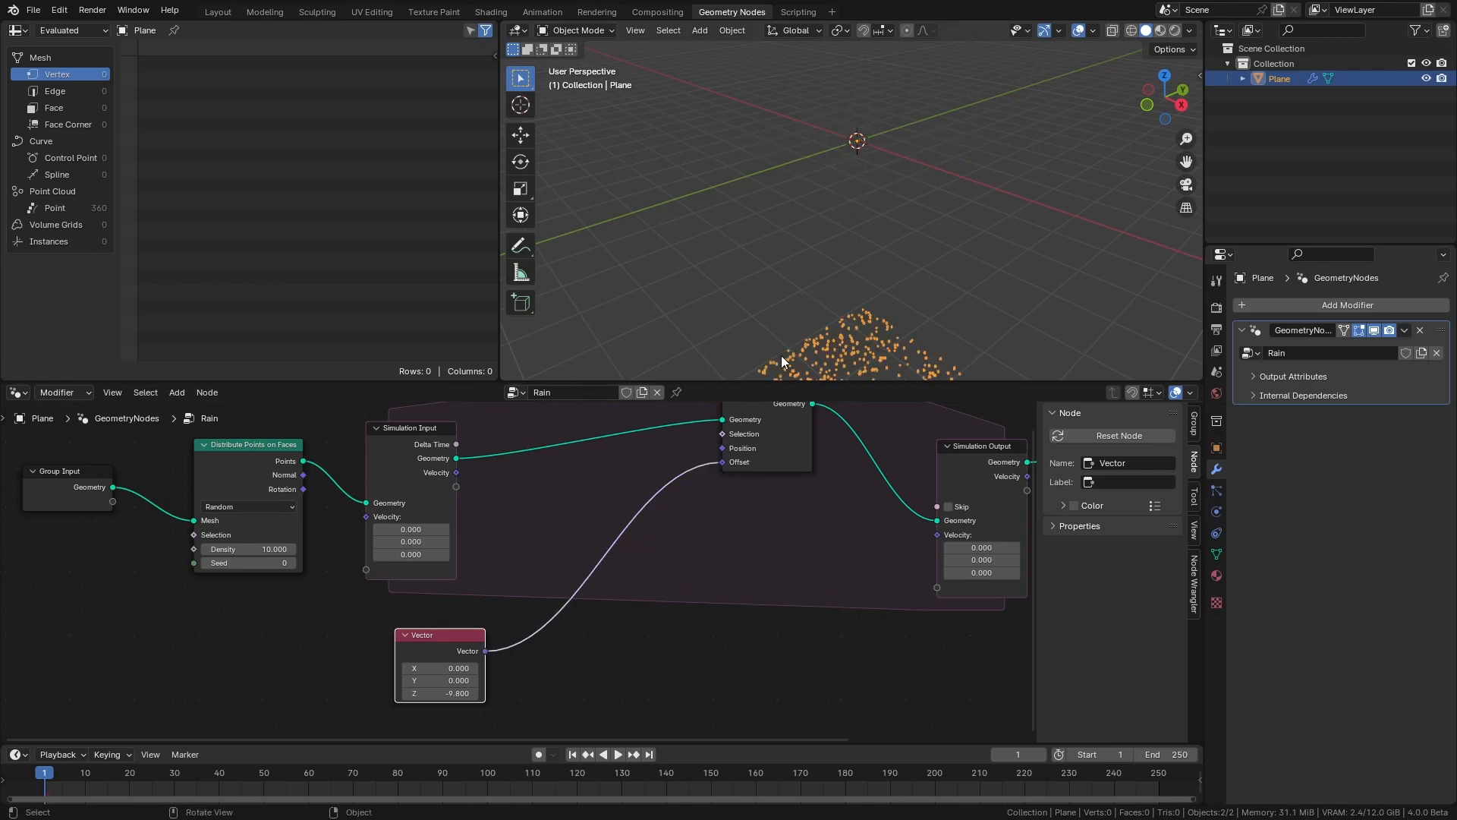
Play the simulation to examine how the points fall, and return to the first frame.
key("space")
middle_click_drag(753, 339, 807, 60)
key("space")
middle_click_drag(838, 167, 772, 357)
left_click(573, 754)
Insert a vector Scale node between the Vector and Set Position's Offset, driven by Delta Time, and preview the motion.
middle_click_drag(599, 436, 616, 474)
key("shift+a")
left_click_drag(501, 689, 563, 560)
type("scale")
key("Return")
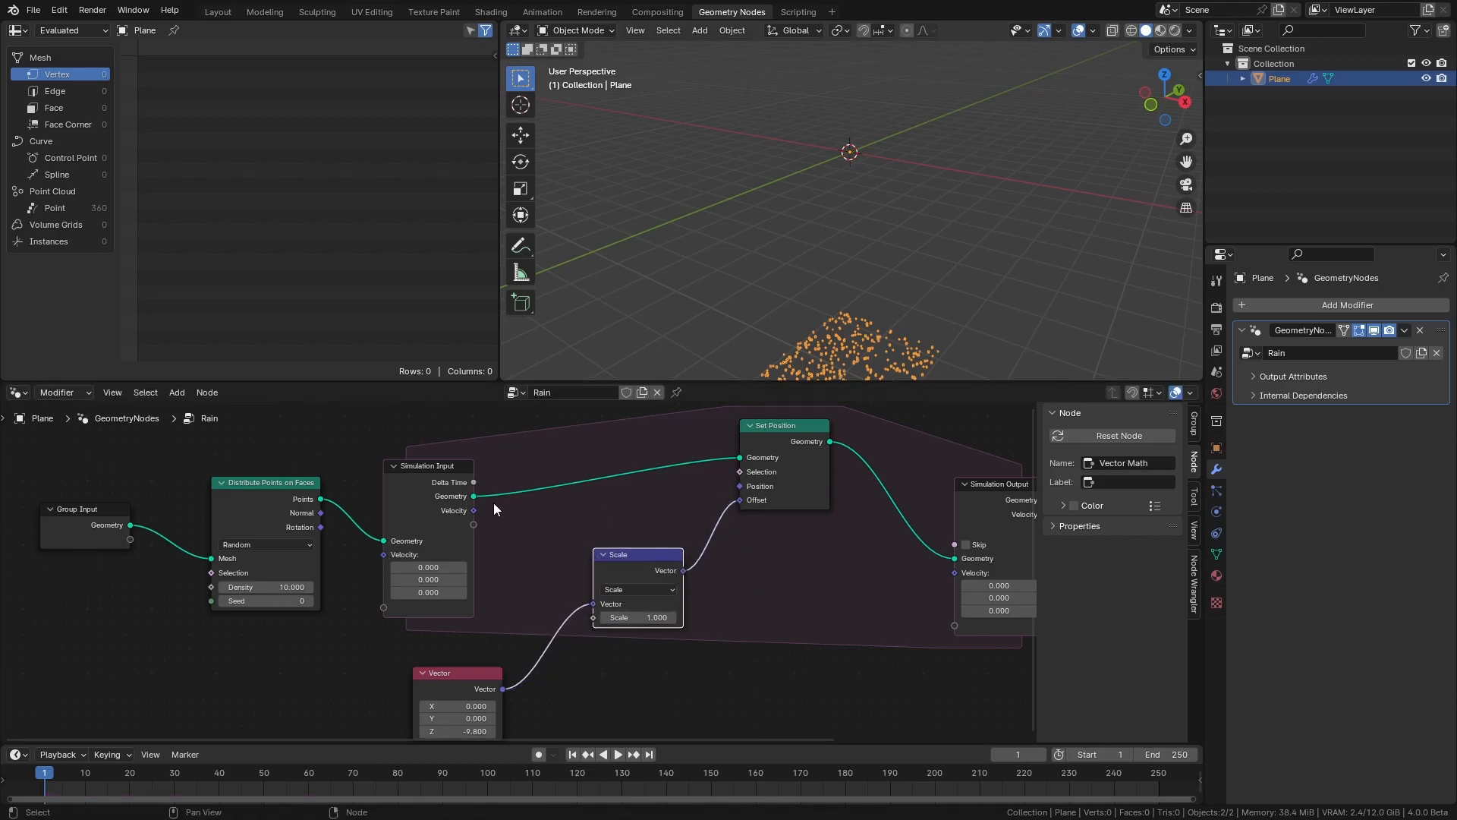
left_click_drag(473, 482, 600, 617)
left_click(630, 571)
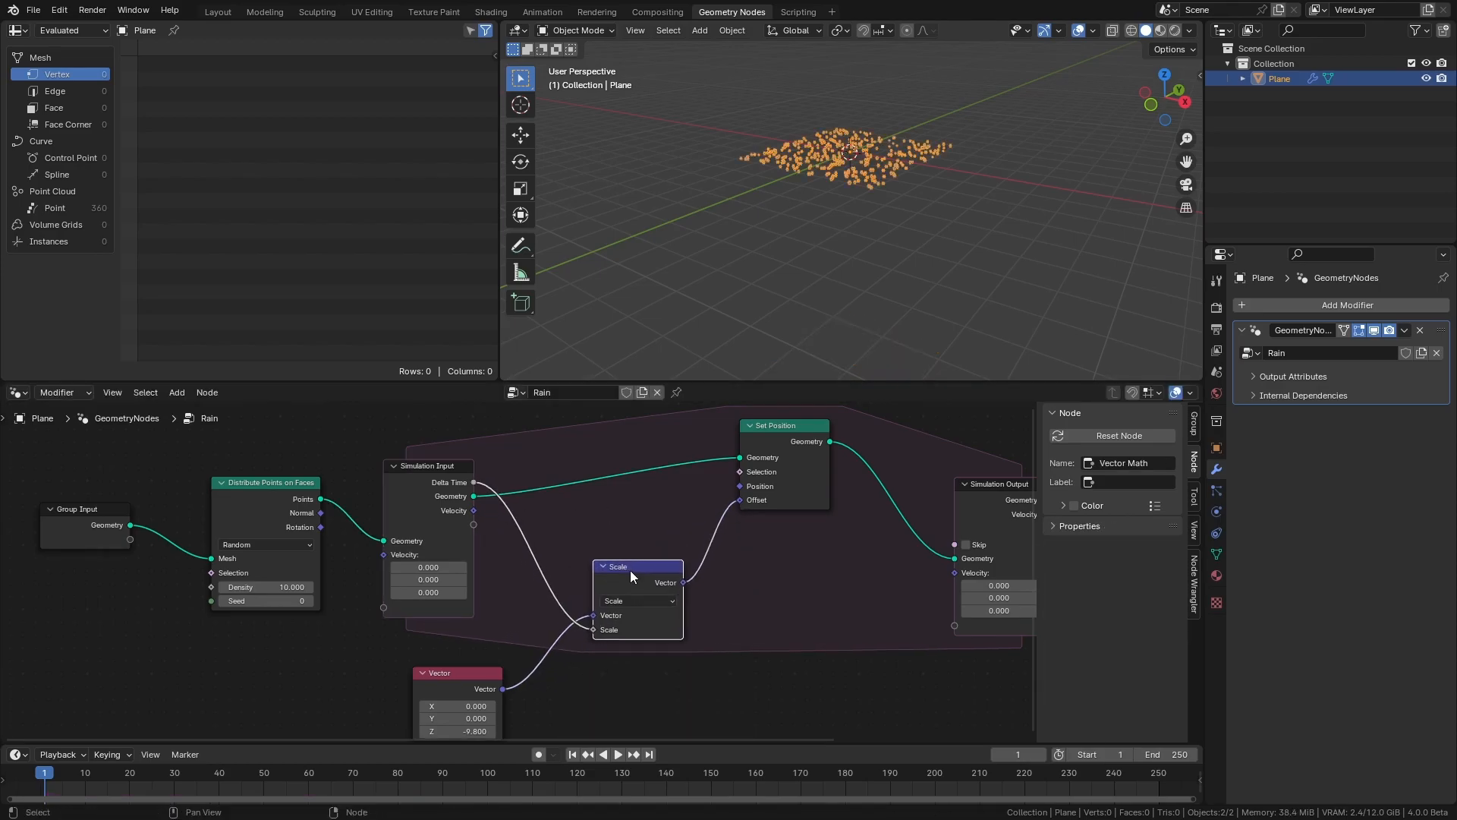
key("space")
middle_click_drag(886, 278, 898, 315)
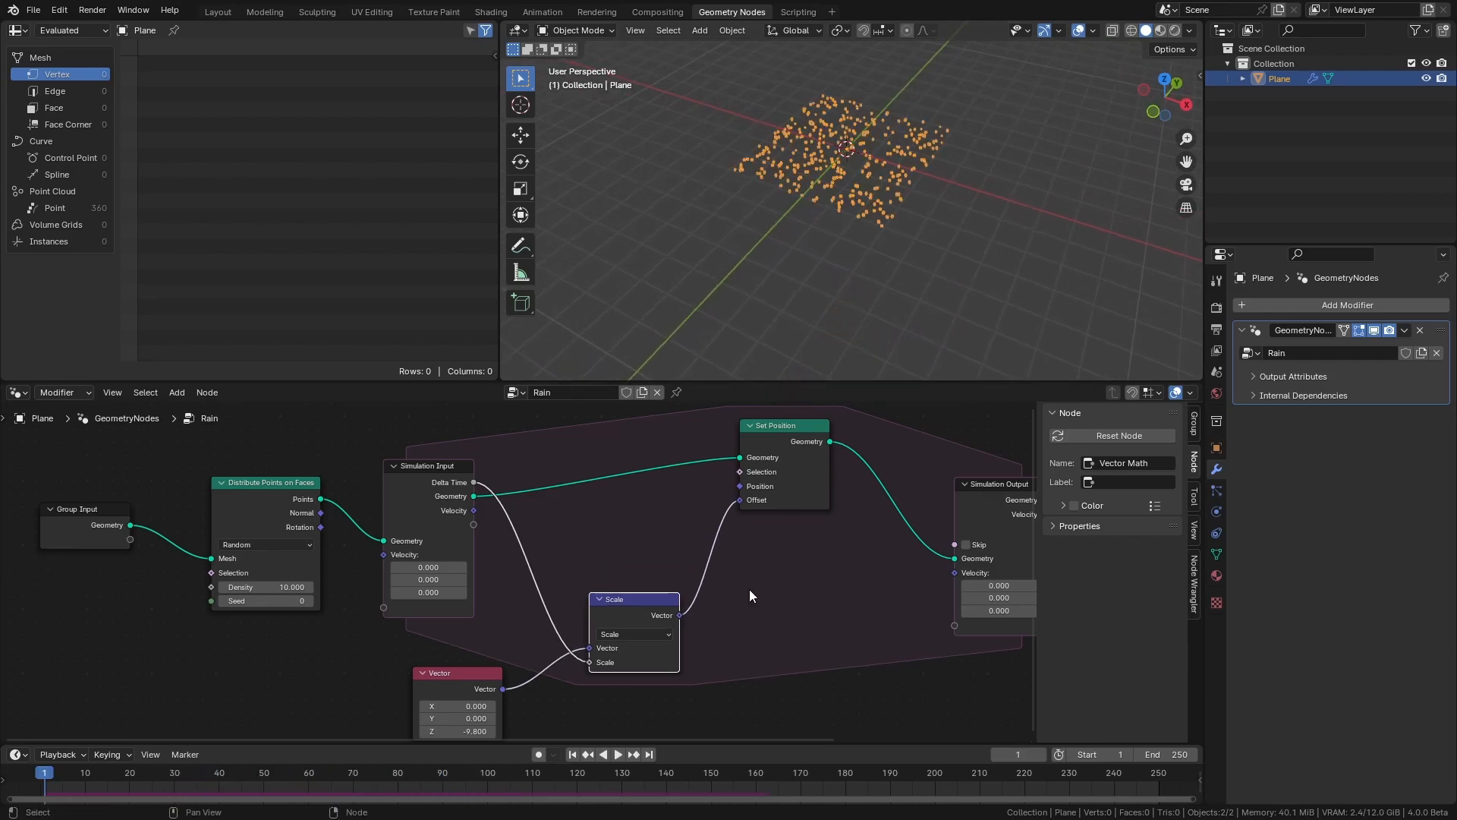
Add the scaled gravity vector to the incoming Velocity with an Add node and link the sum to Simulation Output's Velocity.
left_click_drag(679, 615, 750, 593)
type("add")
key("Return")
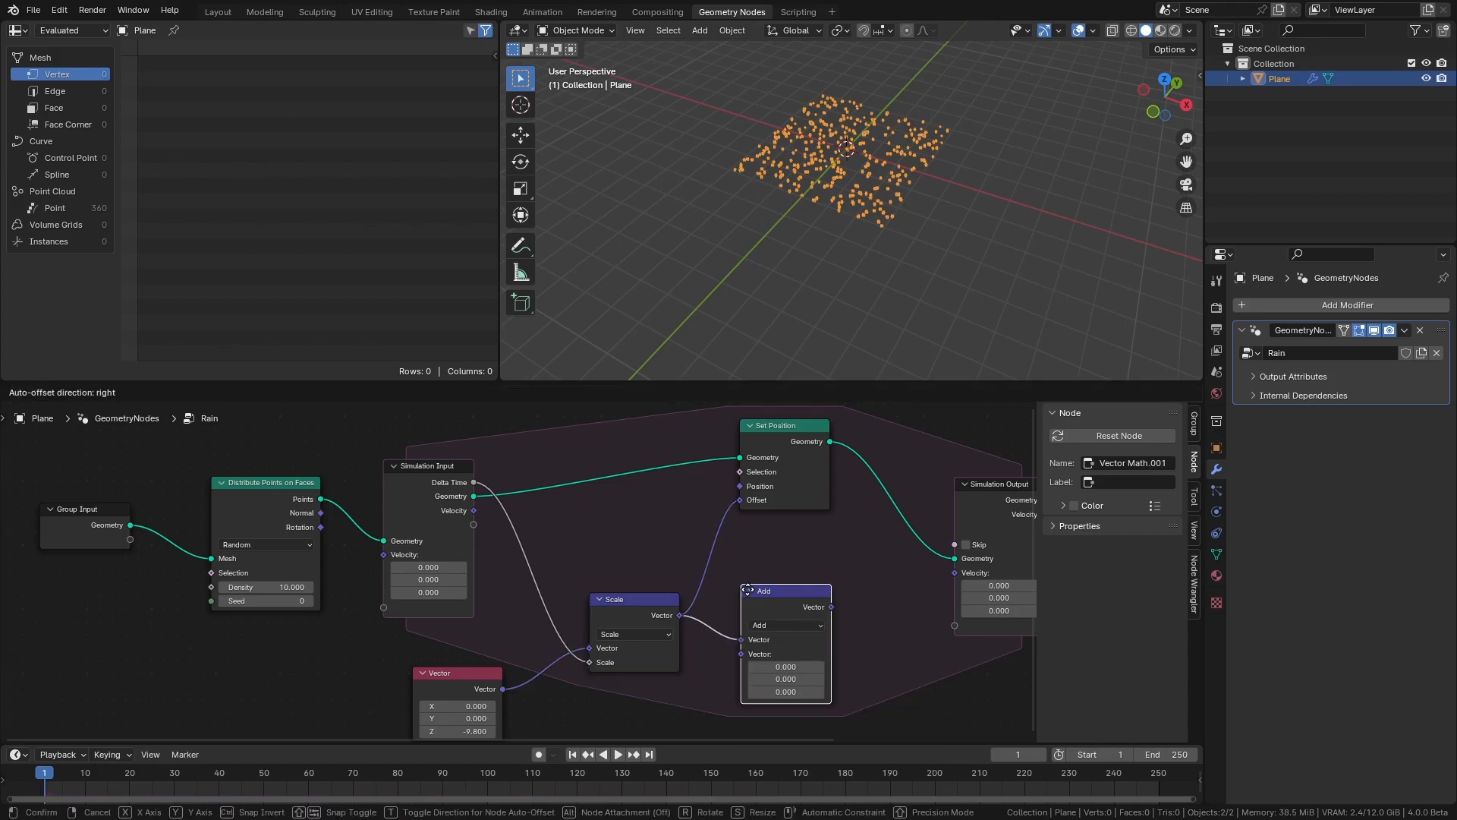
left_click(746, 560)
middle_click_drag(719, 551, 691, 518)
left_click_drag(445, 477, 712, 591)
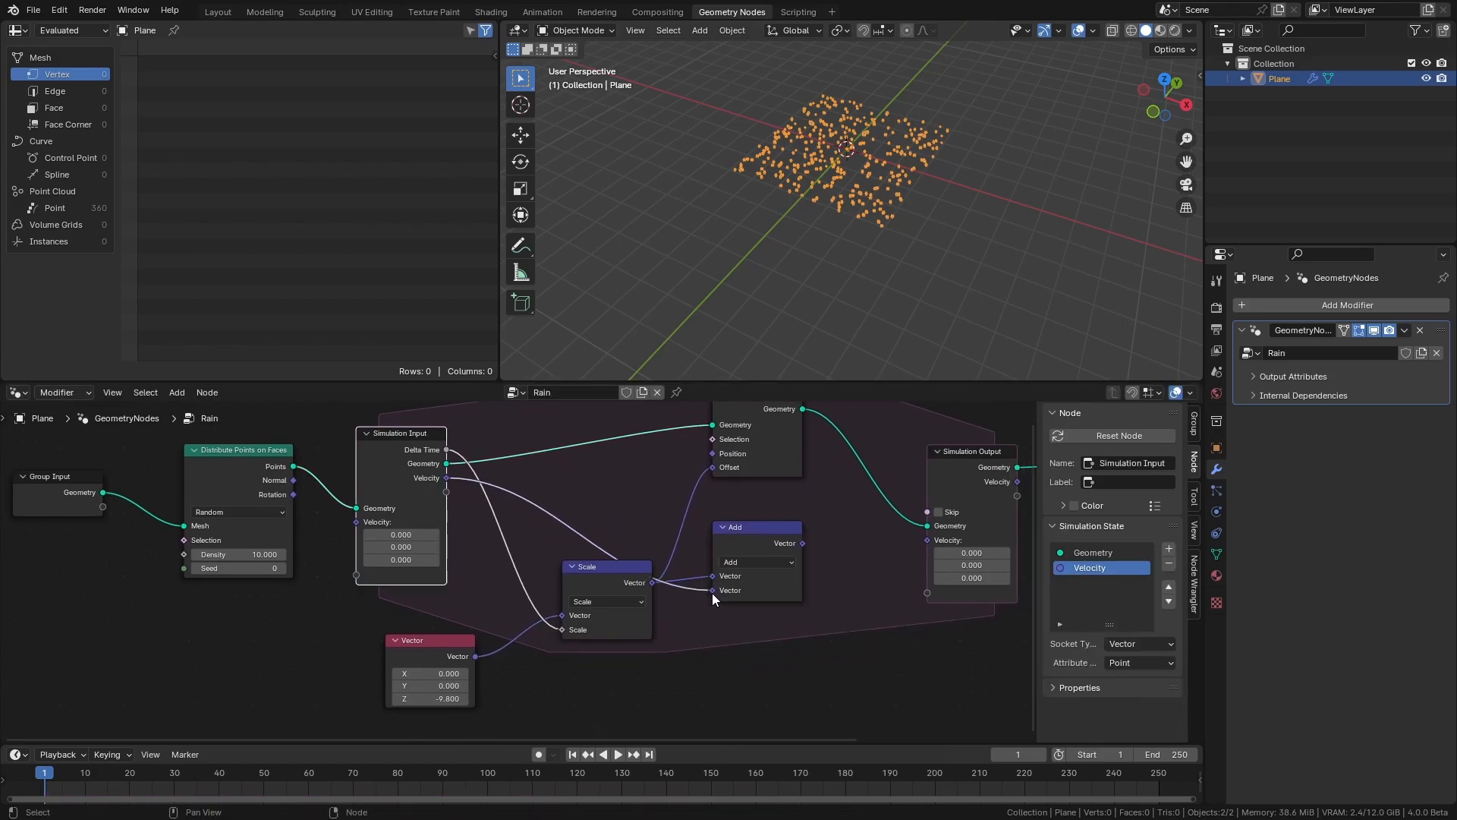
left_click_drag(798, 544, 931, 538)
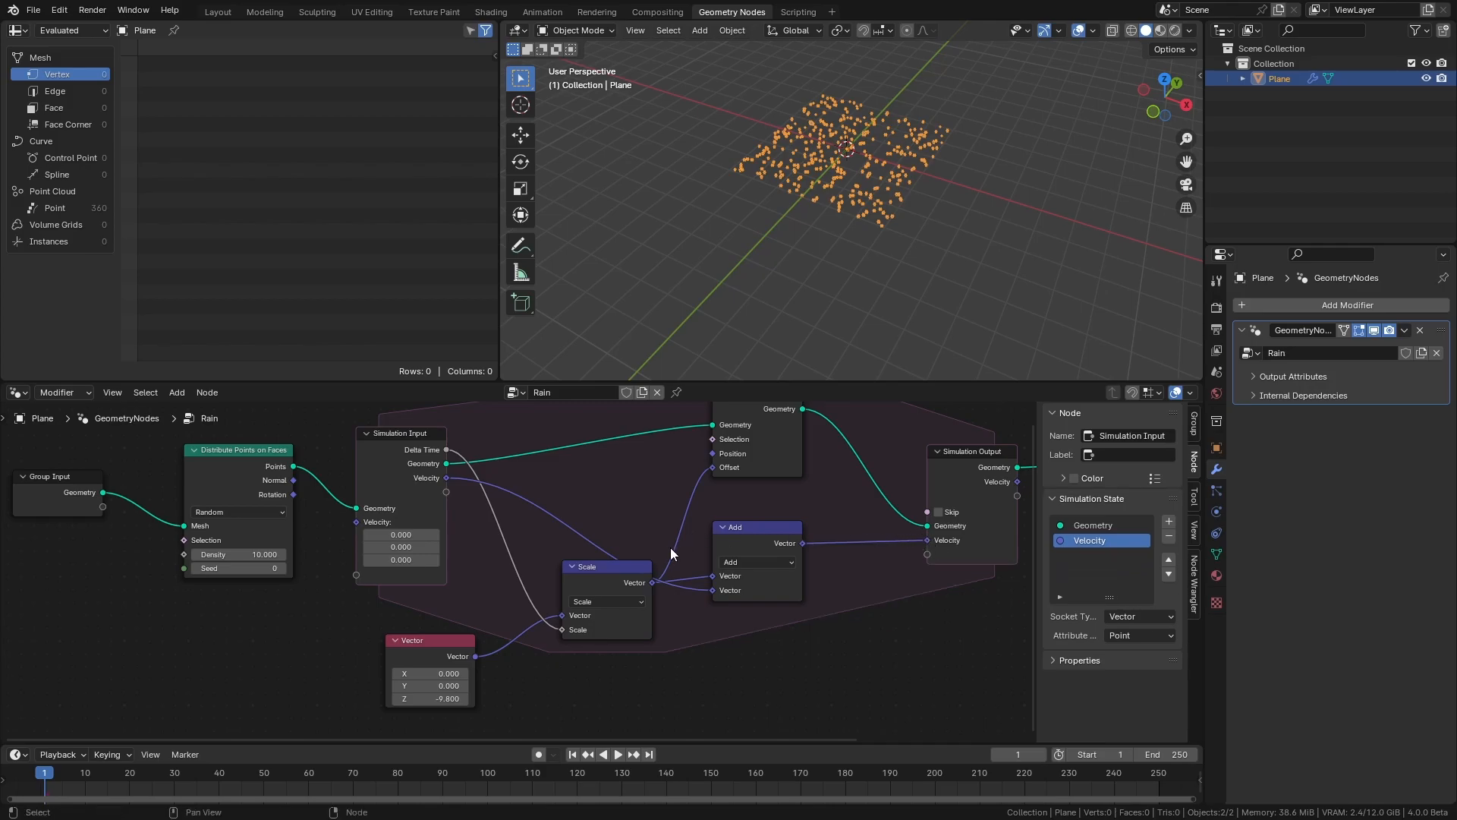
Link Simulation Input's Velocity to Set Position's Offset in place of the scaled gravity and tidy the math nodes.
left_click_drag(607, 568, 600, 582)
left_click_drag(448, 478, 709, 472)
left_click_drag(753, 538, 762, 541)
Play the velocity-driven simulation, return to the first frame and preview the falling points again.
key("space")
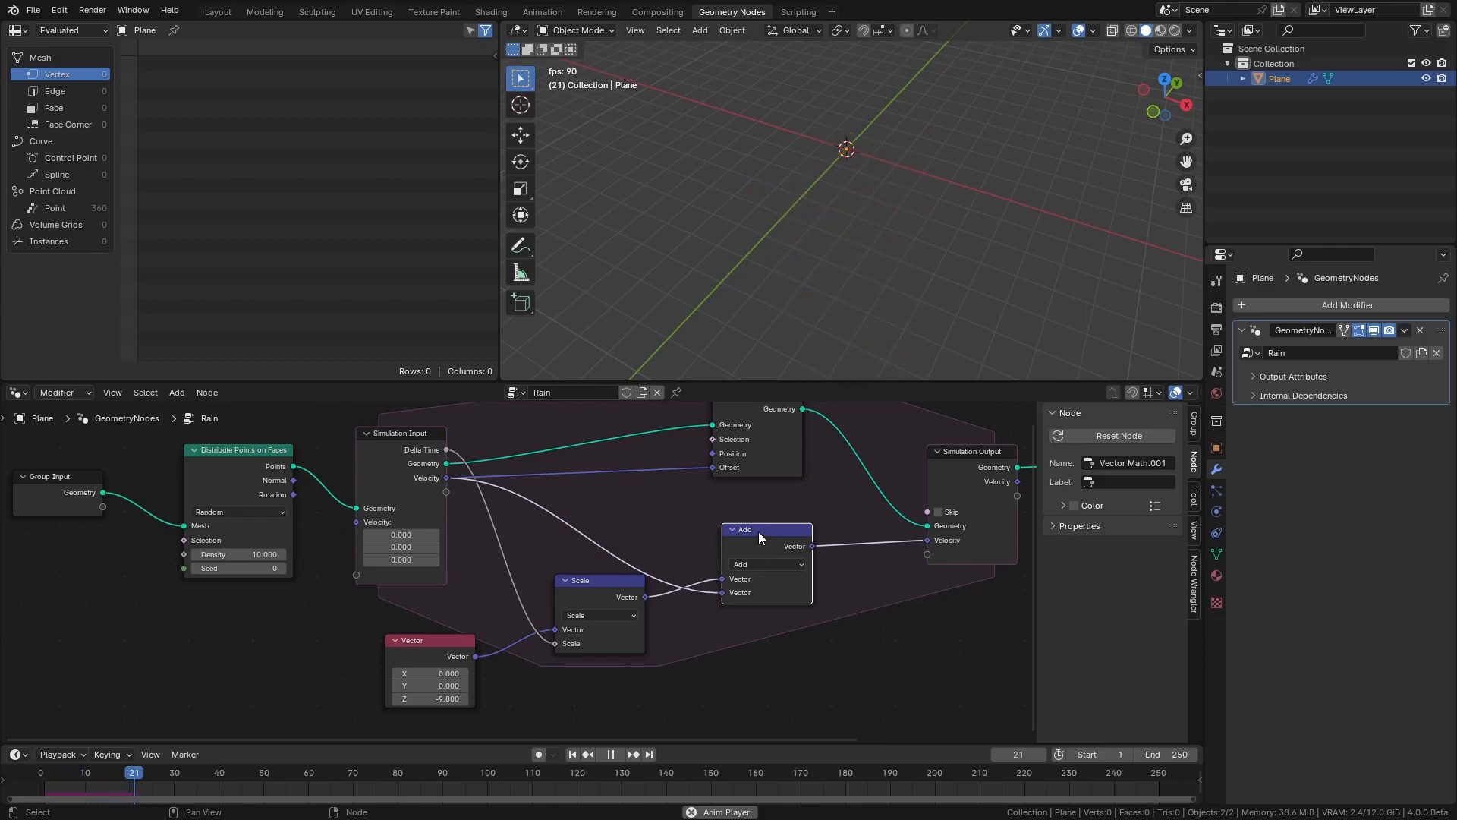
key("space")
left_click(573, 755)
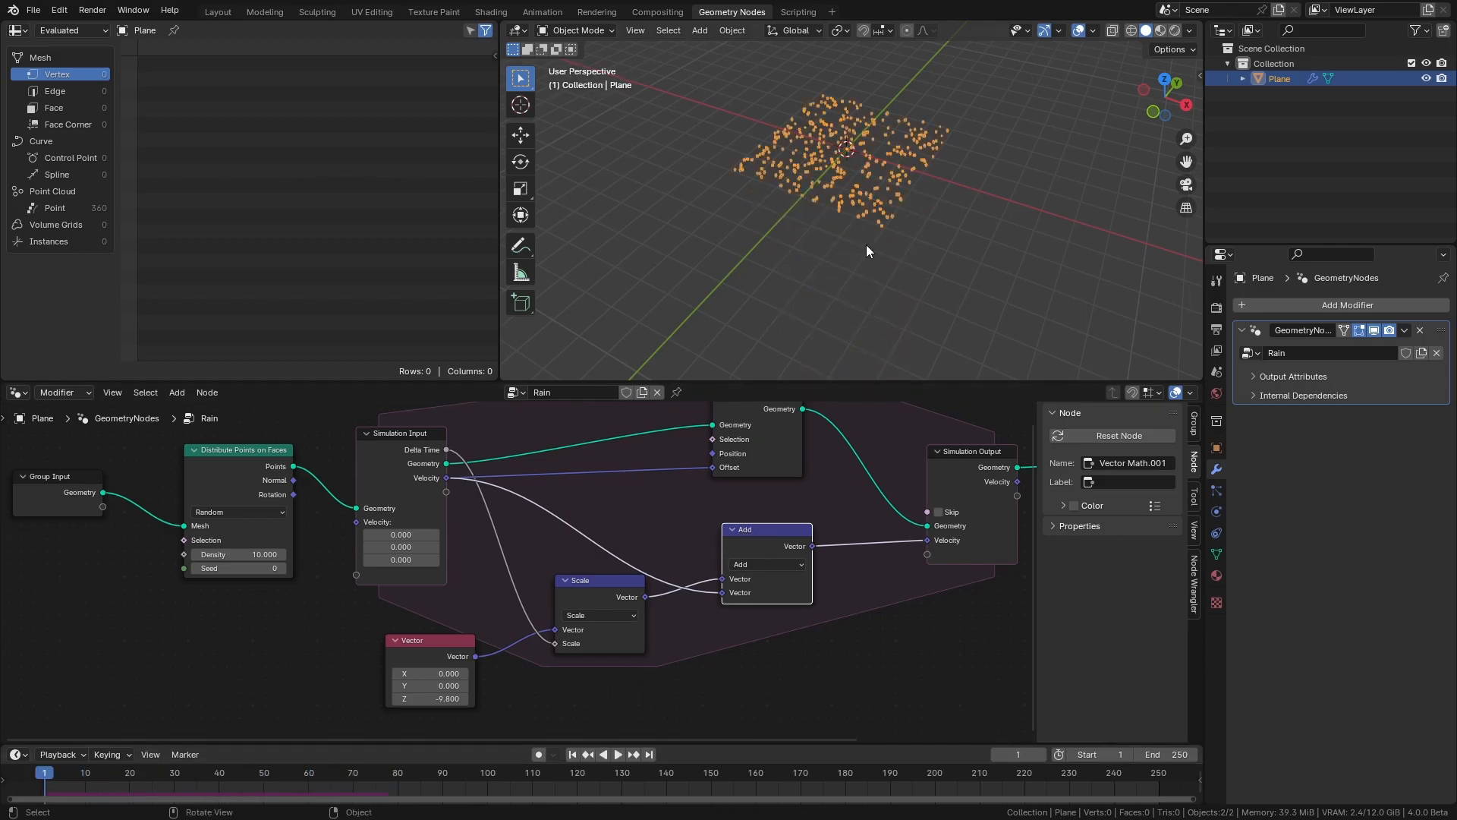
key("space")
middle_click_drag(867, 320, 877, 344)
key("Escape")
Insert a Scale node between Velocity and Set Position's Offset, with Delta Time as its scale factor.
middle_click_drag(754, 406, 762, 518)
left_click_drag(762, 522, 777, 496)
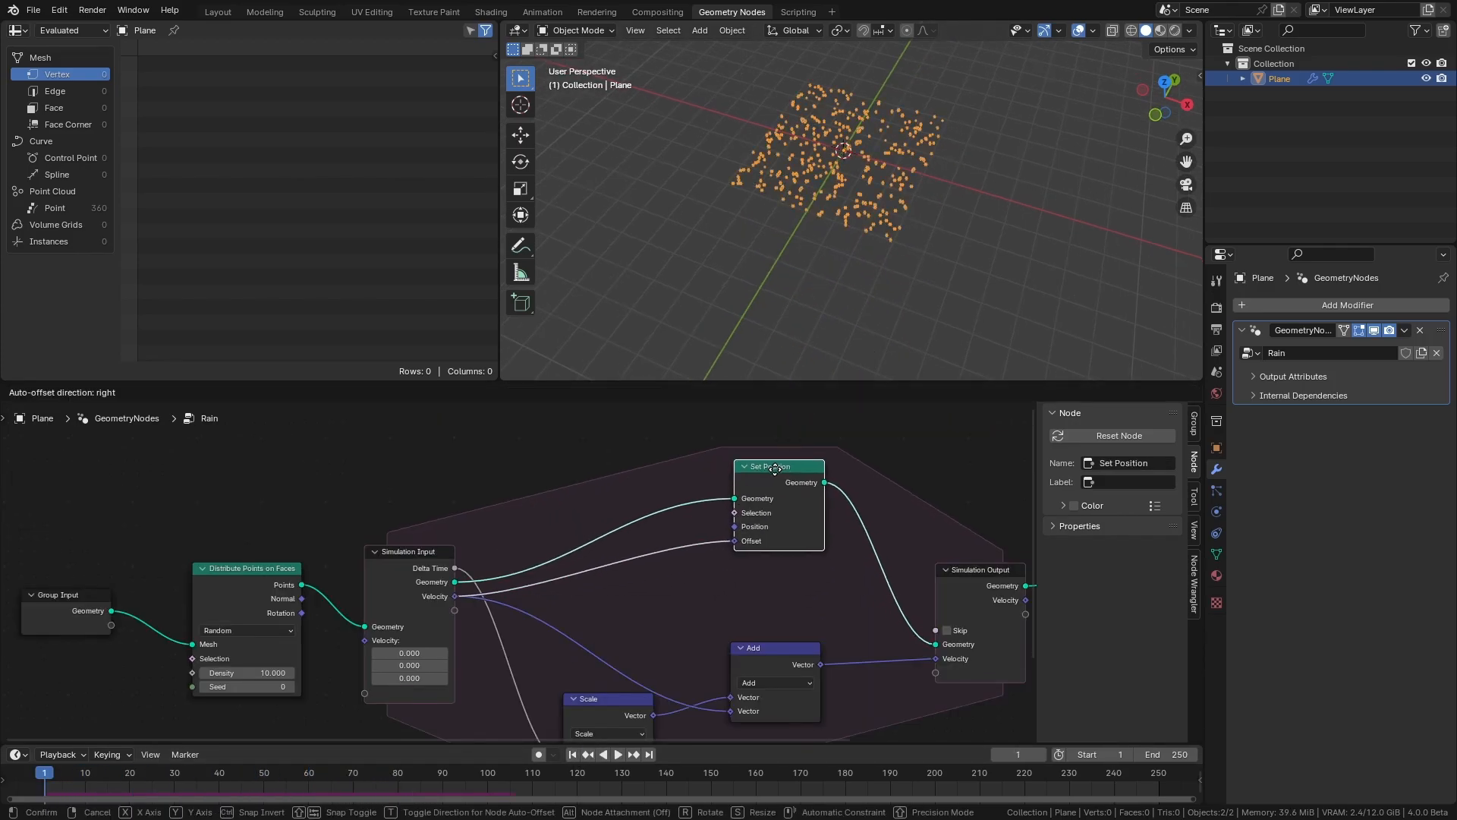
left_click_drag(453, 597, 735, 560)
type("scale")
key("Return")
left_click(606, 576)
left_click_drag(666, 571, 666, 564)
left_click_drag(454, 569, 611, 625)
Play the simulation to inspect the accelerating fall of the points and rewind to the first frame.
key("space")
middle_click_drag(817, 295, 844, 318)
key("space")
left_click(571, 754)
Insert a Join Geometry node between Simulation Input and Set Position, and link Distribute Points on Faces' Points into it.
middle_click_drag(366, 549, 455, 519)
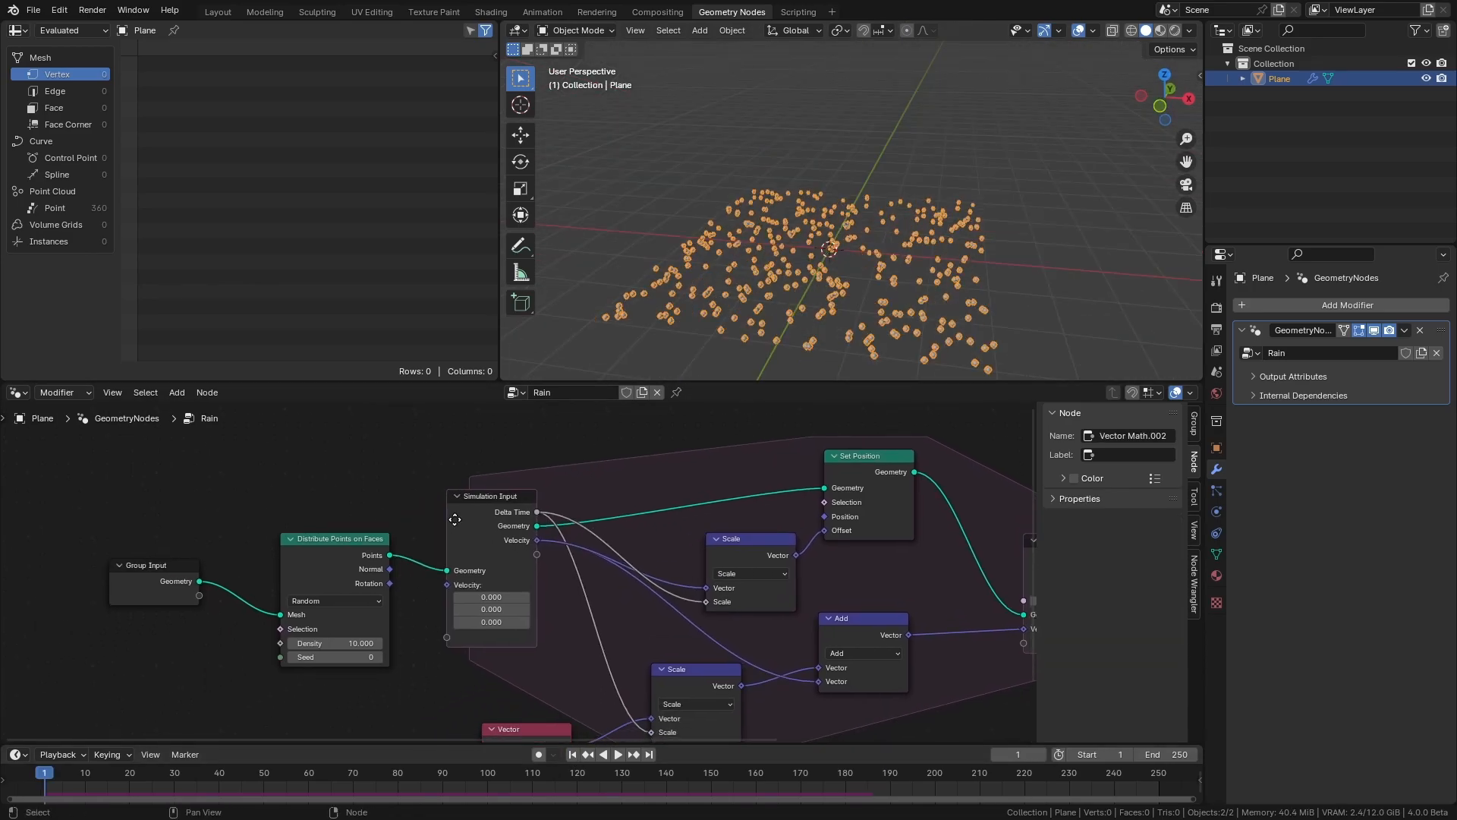
key("shift+a")
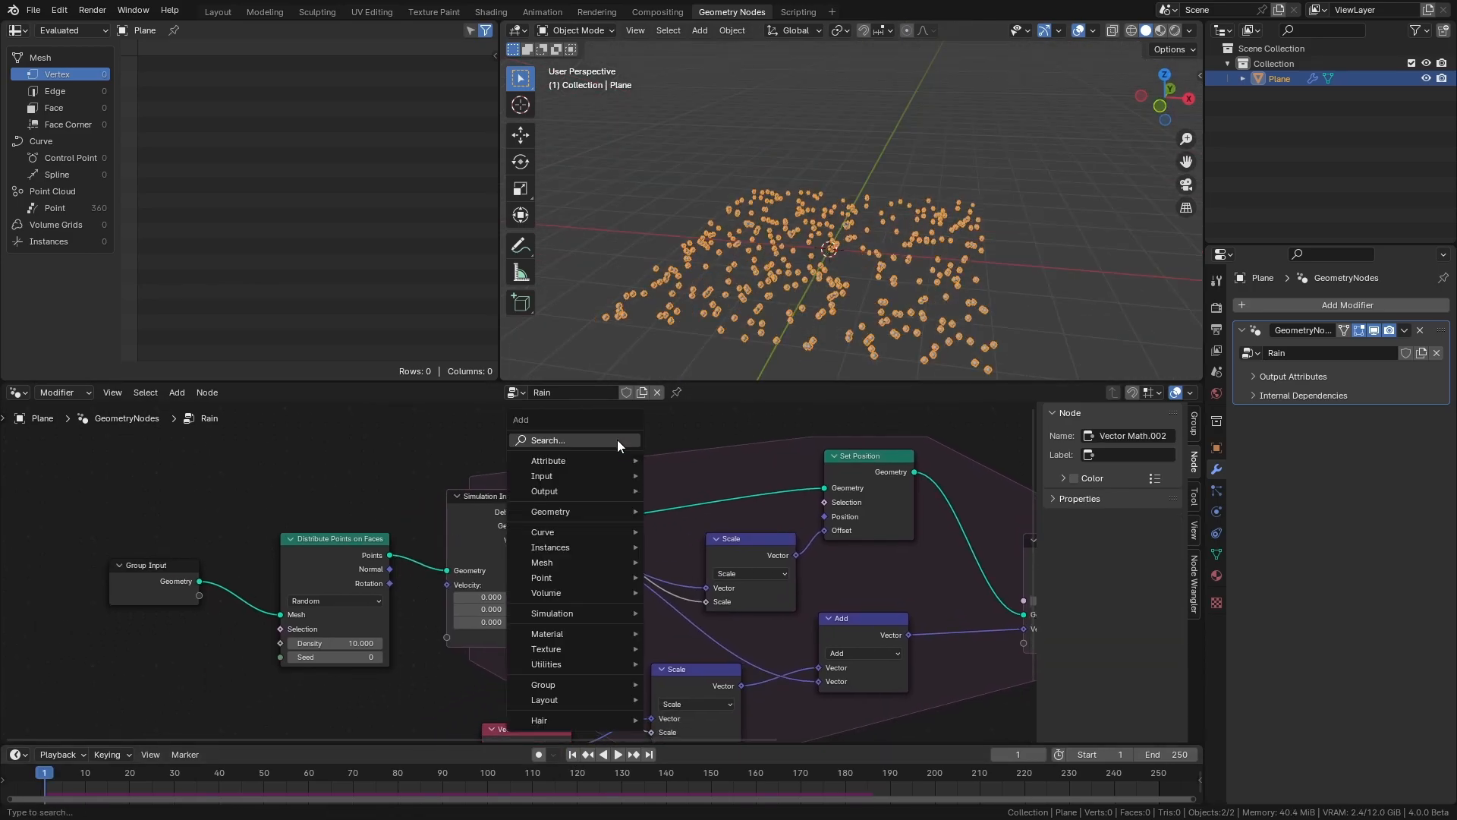
type("join")
key("Down")
key("Return")
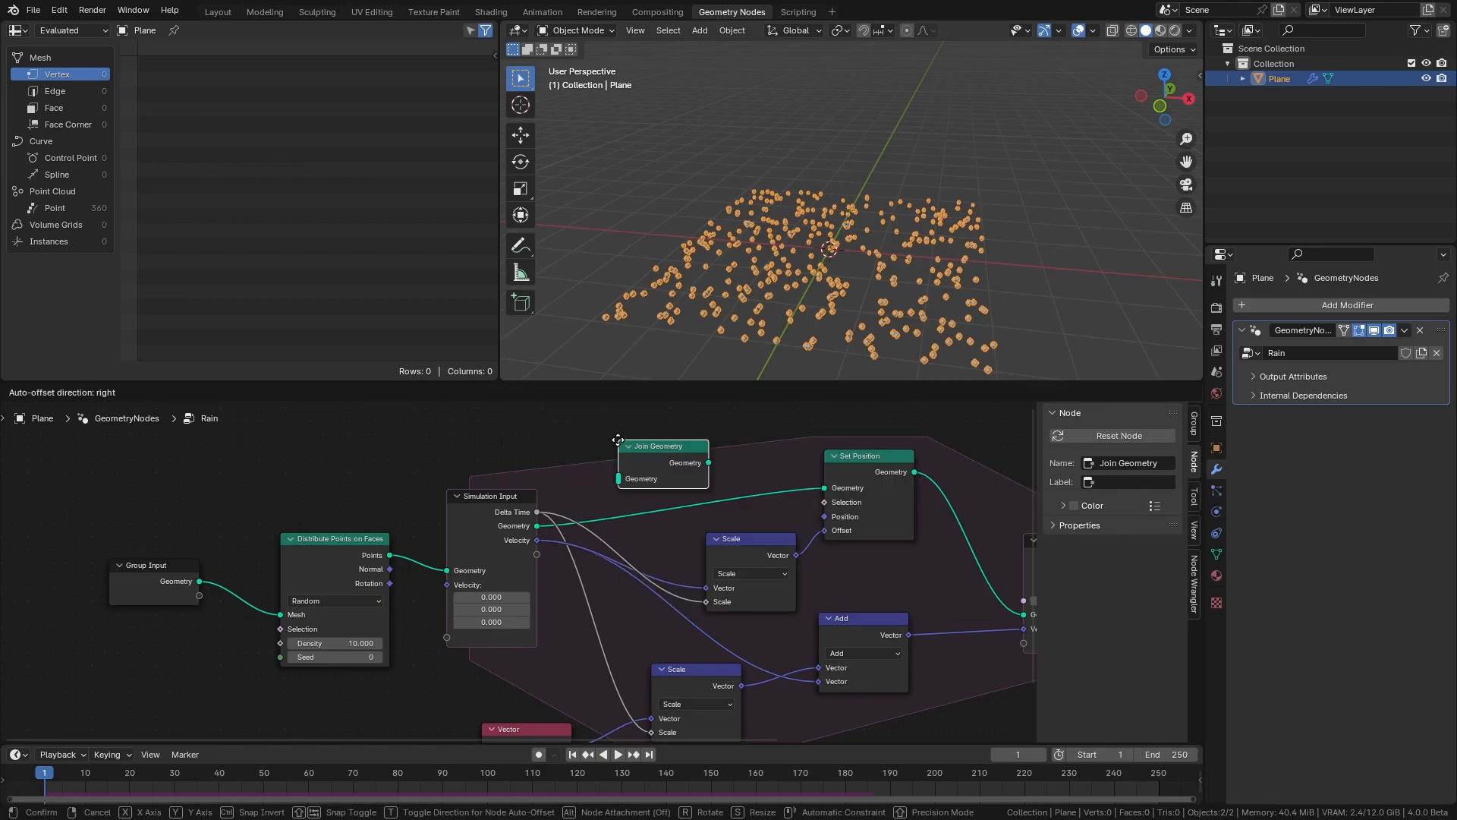
left_click(649, 478)
left_click_drag(389, 555, 647, 510)
Play the simulation to inspect the newly joined points falling, stop playback and rewind to the first frame.
key("space")
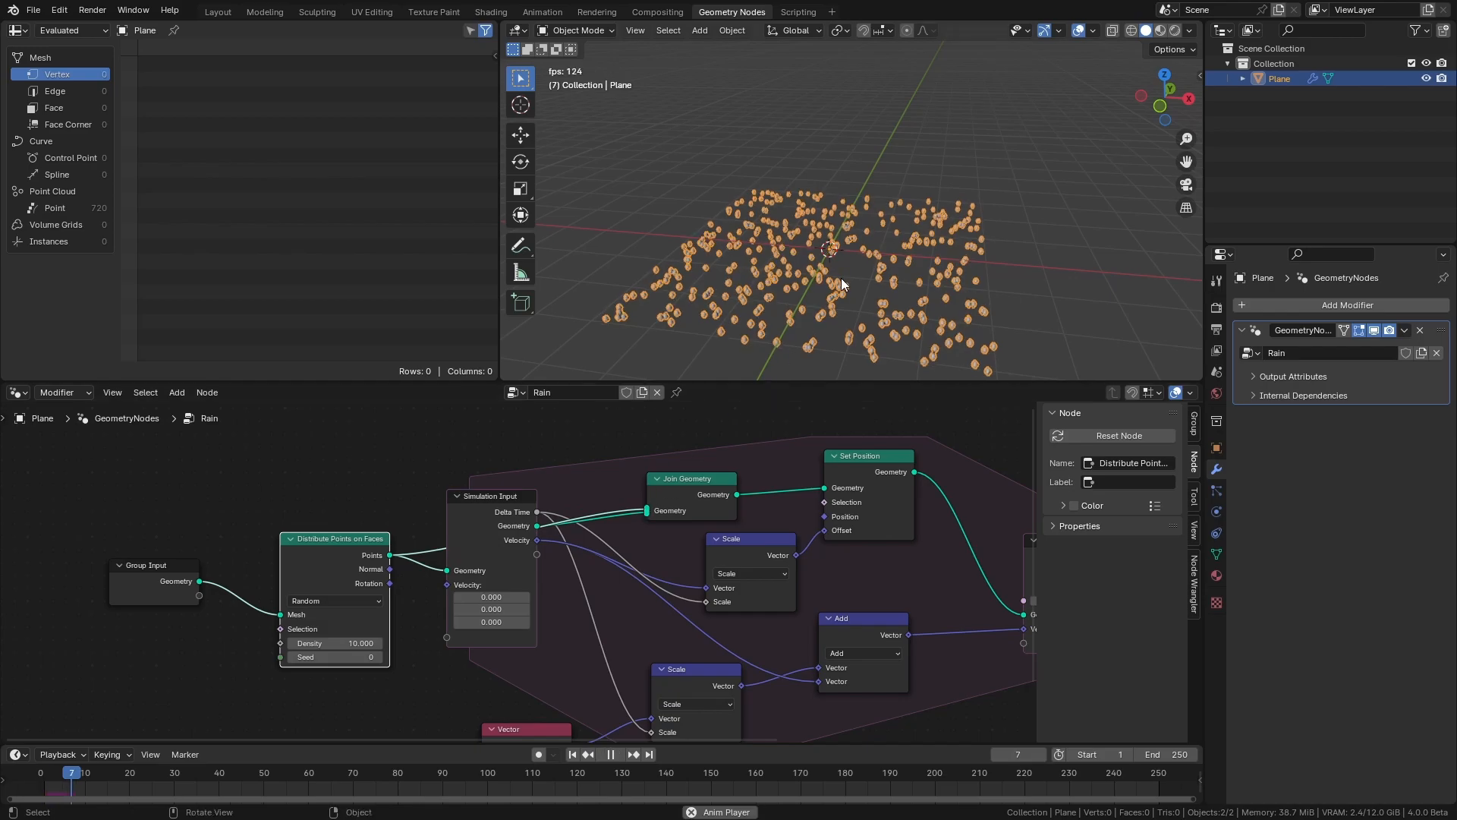
middle_click_drag(844, 307, 844, 250, "shift")
scroll(800, 216, "up", 2)
key("space")
left_click_drag(497, 497, 488, 520)
key("shift+Left")
Add a Scene Time node and link its Frame output to Distribute Points on Faces' Seed.
middle_click_drag(339, 628, 576, 554)
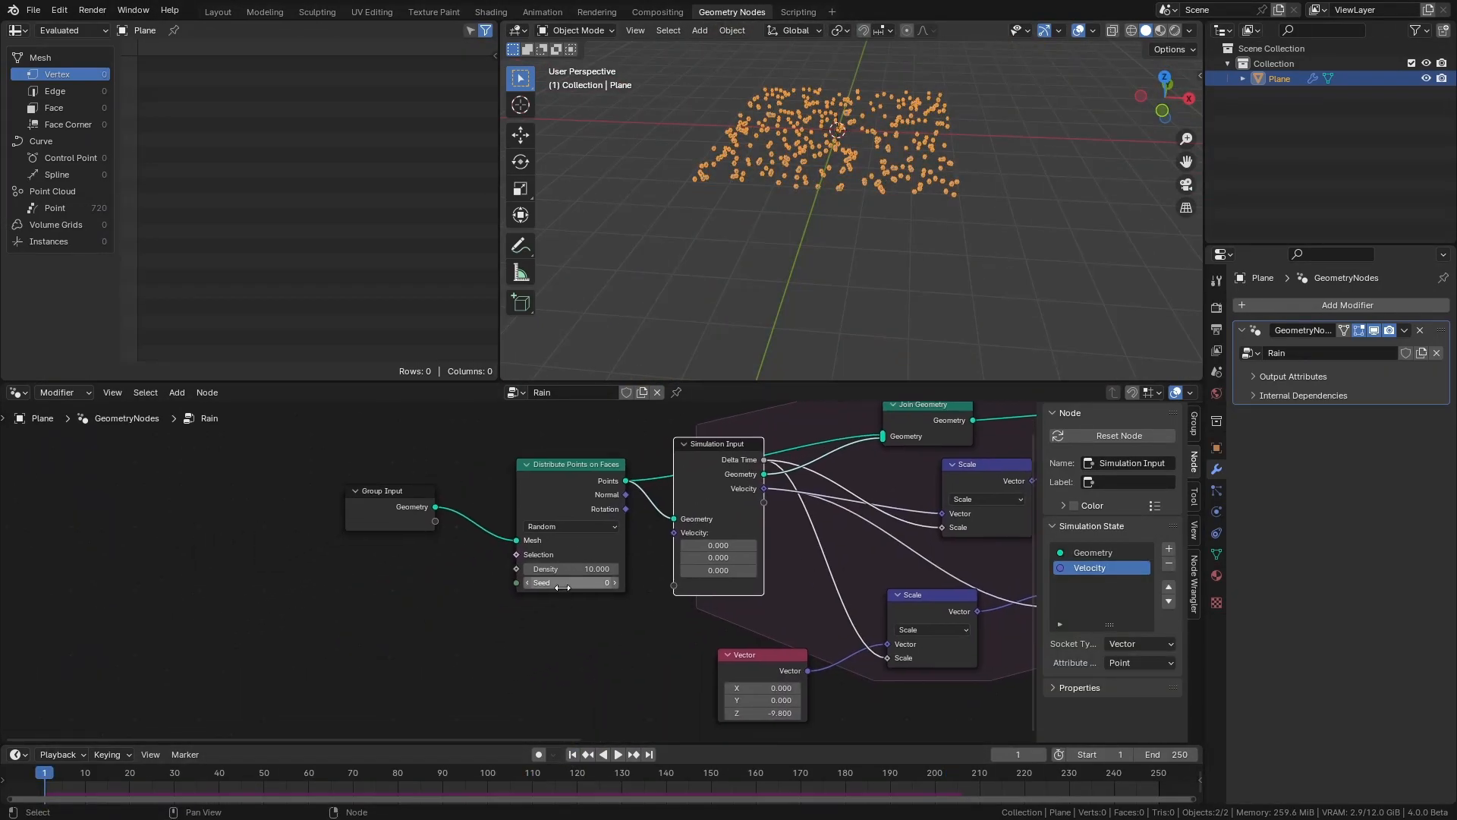
key("shift+a")
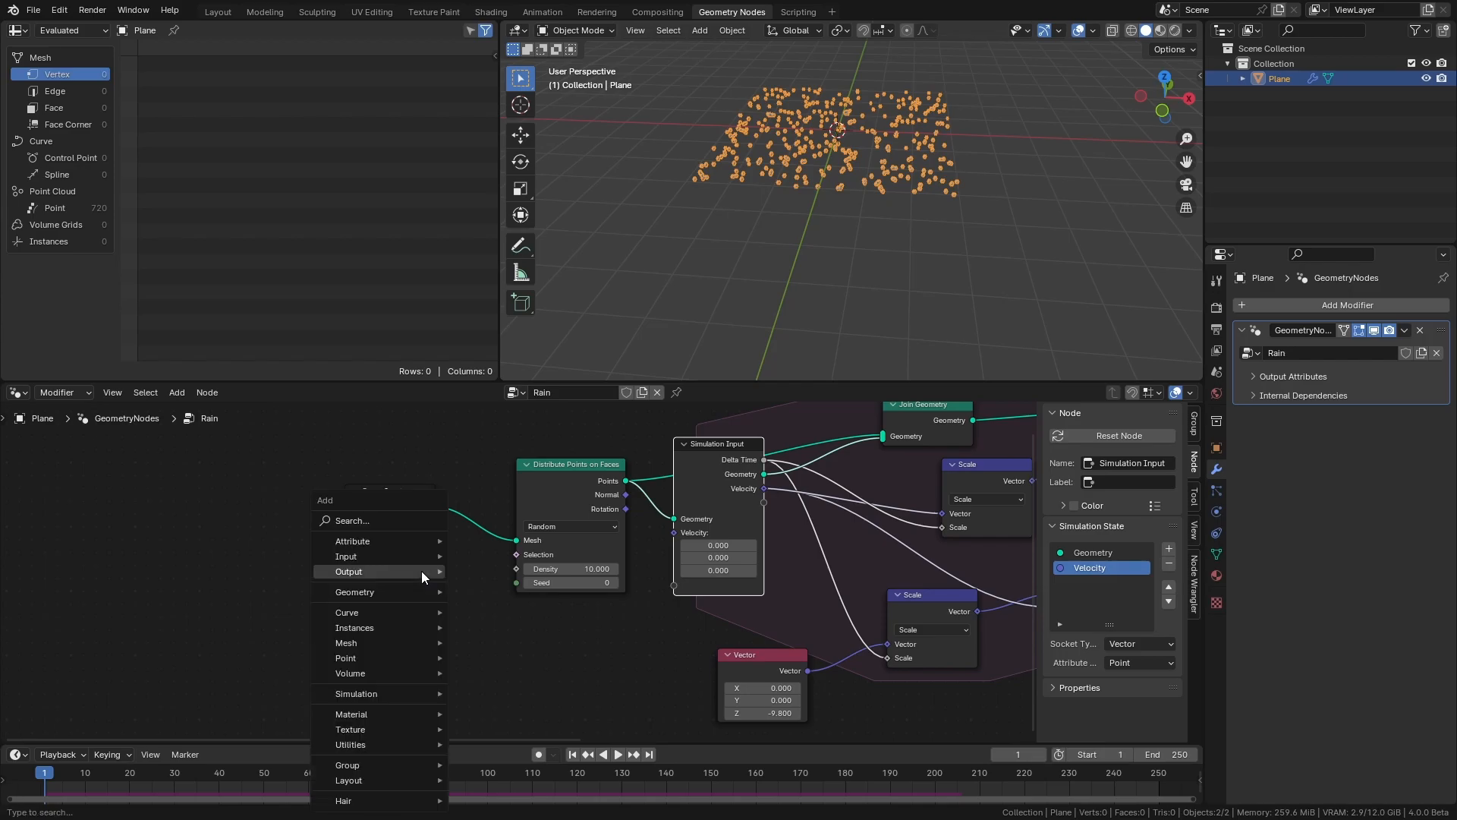
left_click(372, 517)
type("scene")
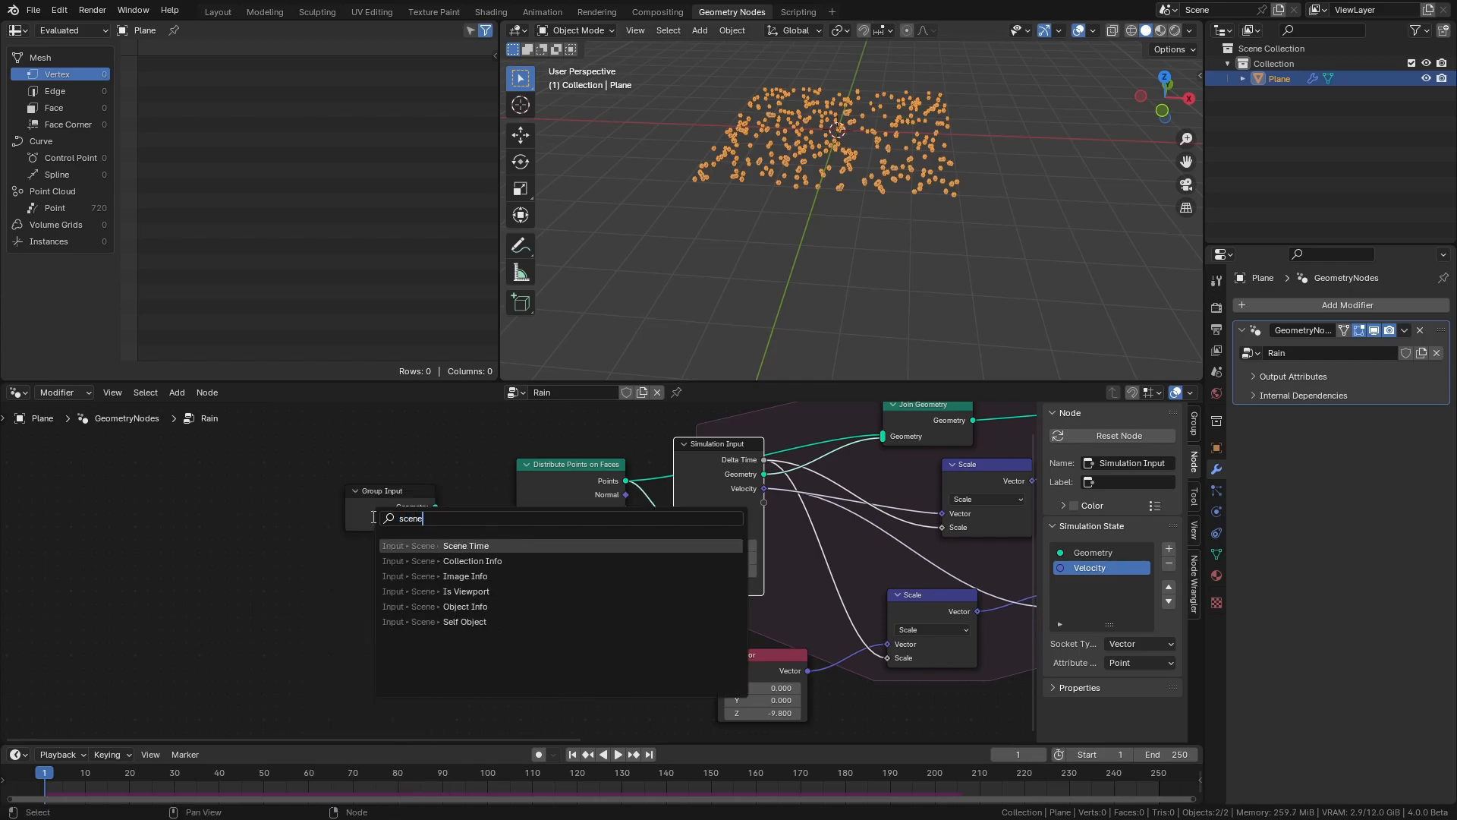
key("Return")
left_click(342, 565)
left_click_drag(429, 596, 516, 582)
Play the simulation and examine the layering of the emitted points in front and perspective views.
key("space")
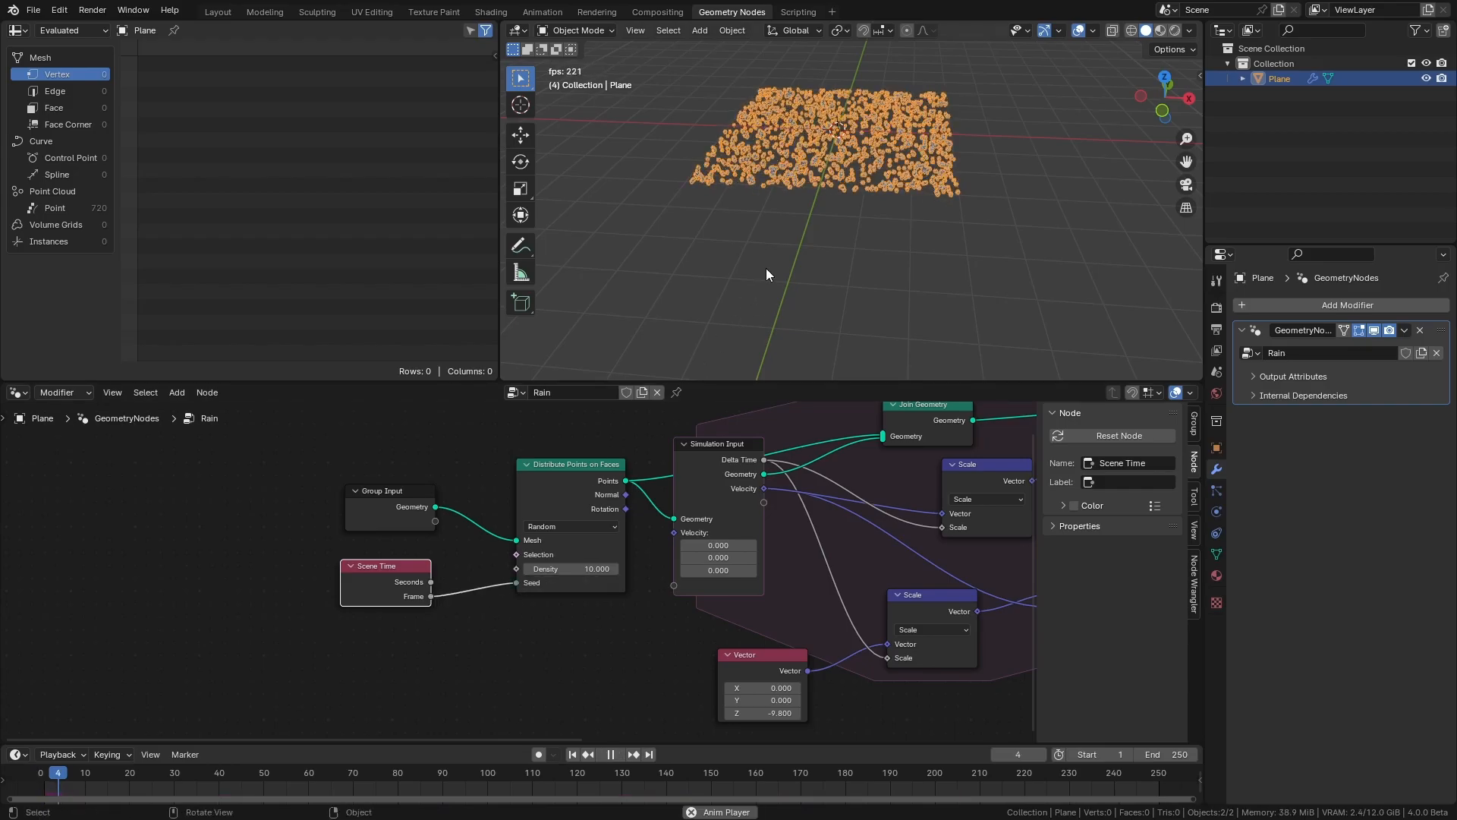
left_click(1059, 263)
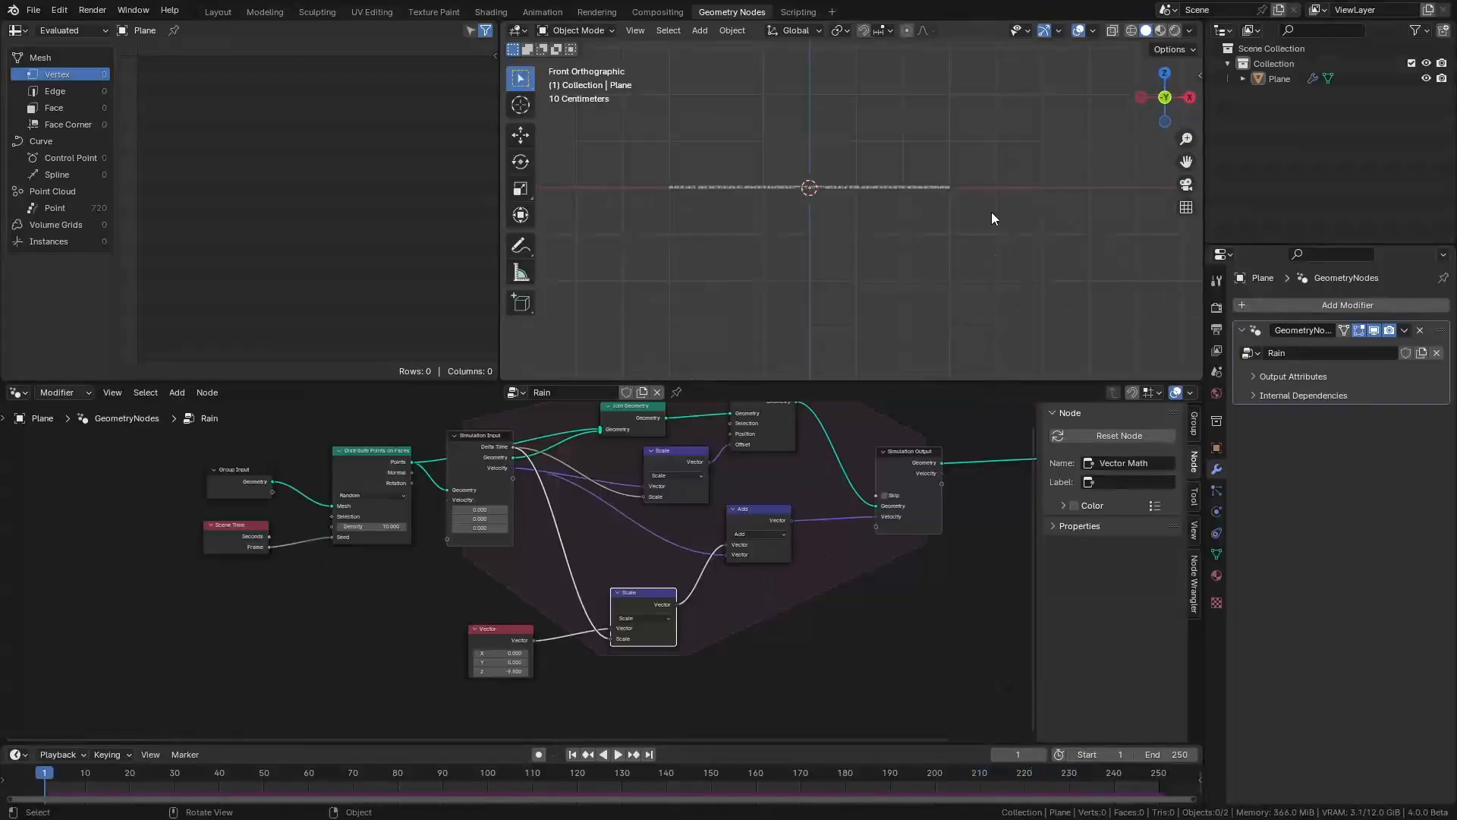
key("space")
scroll(800, 244, "up", 4)
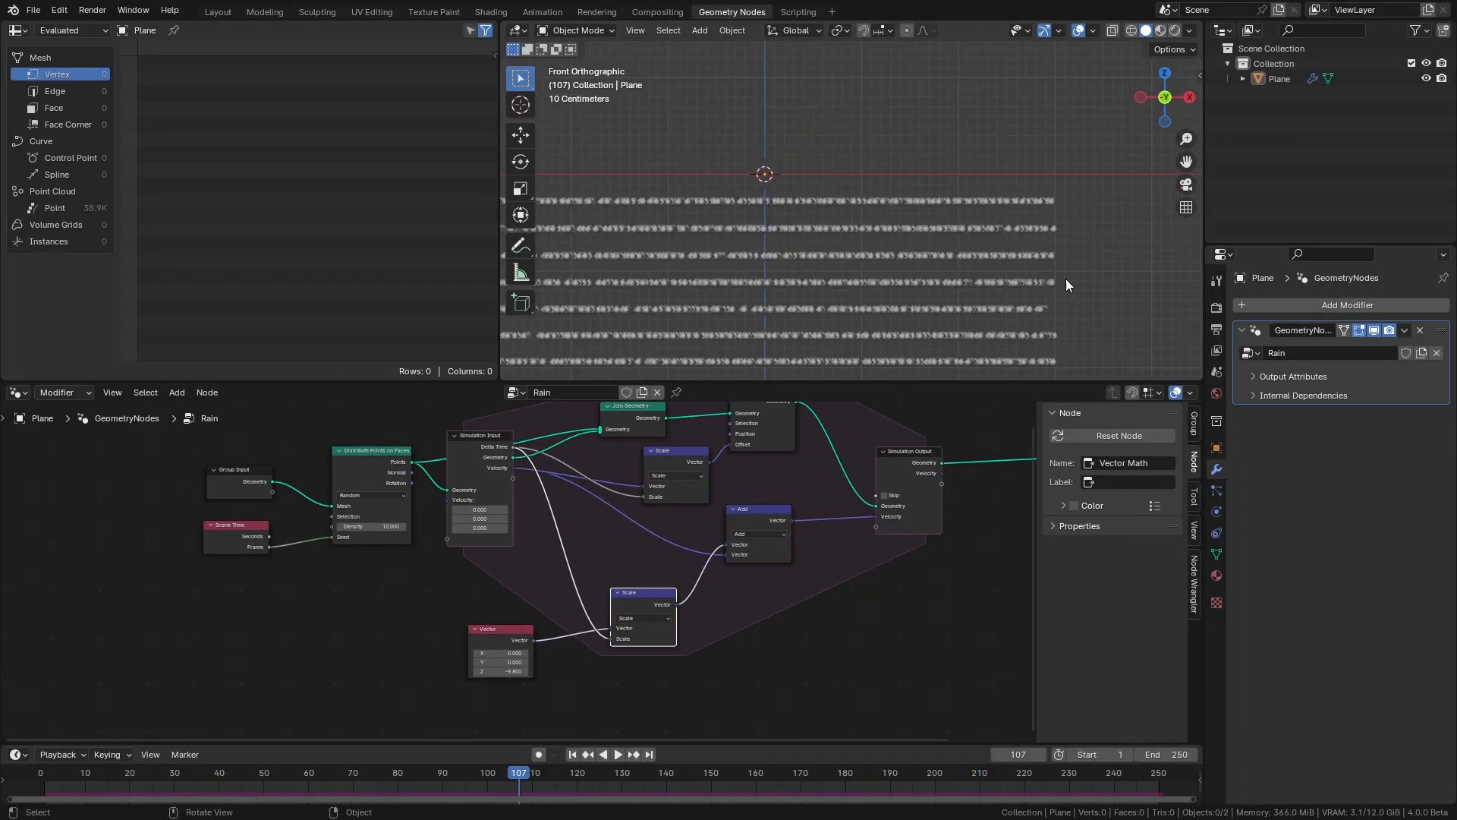
middle_click_drag(966, 262, 924, 314)
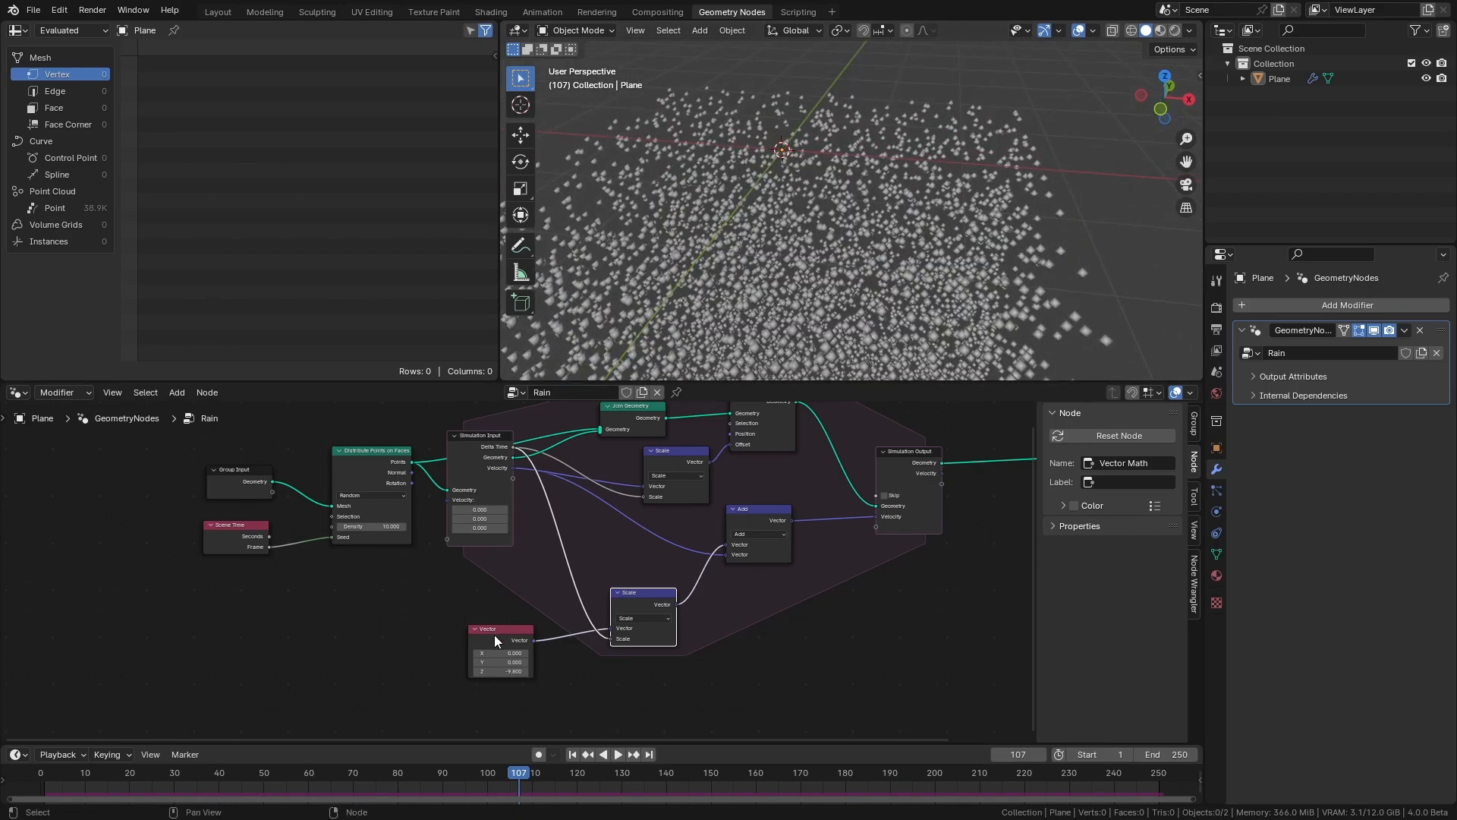
Add a Random Value node set to Vector with Max 0, 0, 1 and link it to Simulation Input's Velocity.
left_click_drag(494, 634, 494, 685)
key("shift+a")
type("random")
key("Return")
left_click(388, 589)
middle_click_drag(389, 589, 440, 569)
scroll(456, 589, "up", 3)
left_click(471, 589)
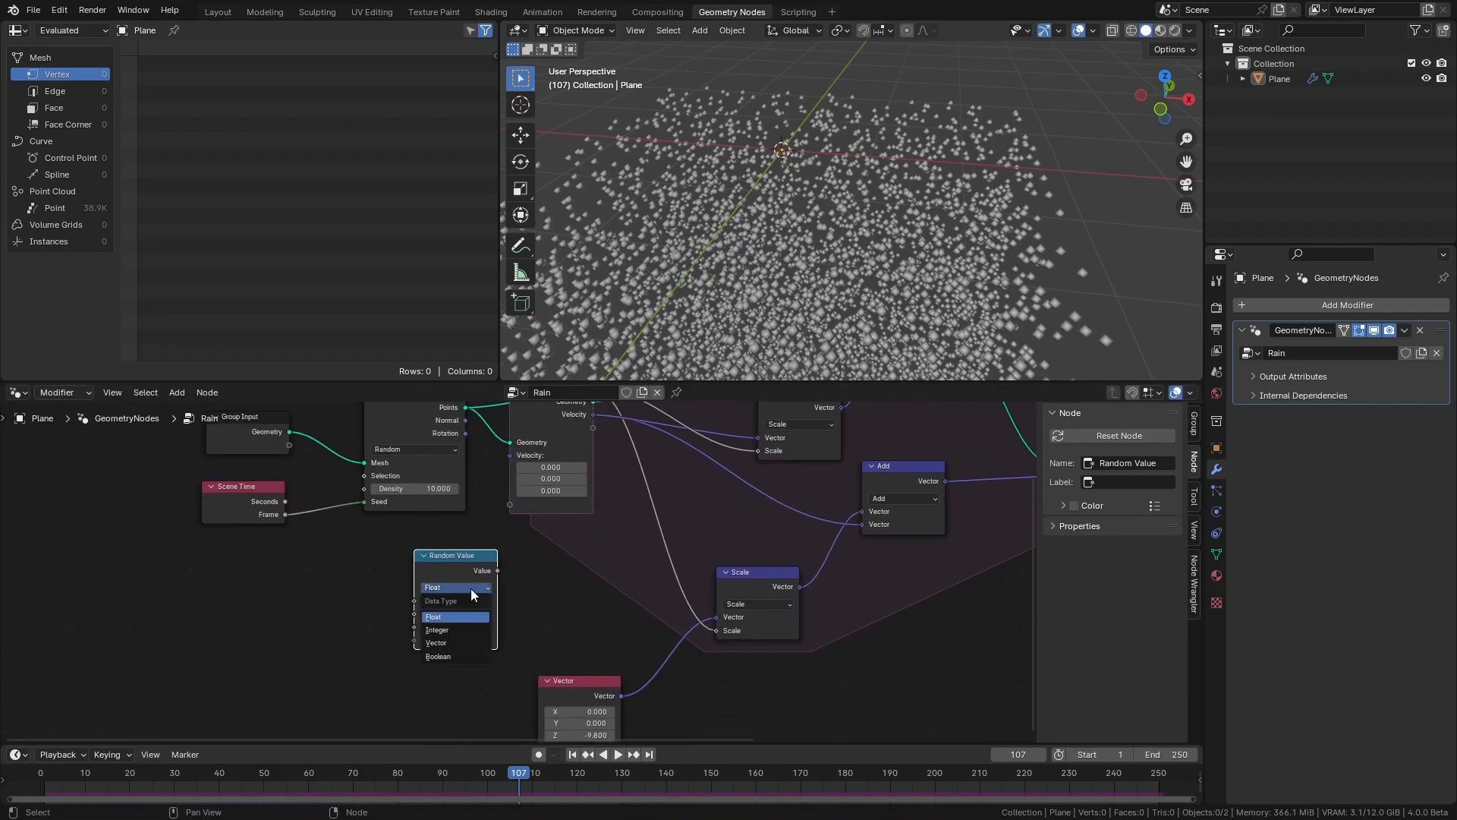
left_click(460, 642)
left_click_drag(449, 561, 508, 457)
mouse_move(549, 585)
middle_mouse_down()
mouse_move(529, 595)
mouse_move(531, 573)
mouse_move(490, 598)
mouse_move(550, 594)
middle_mouse_up()
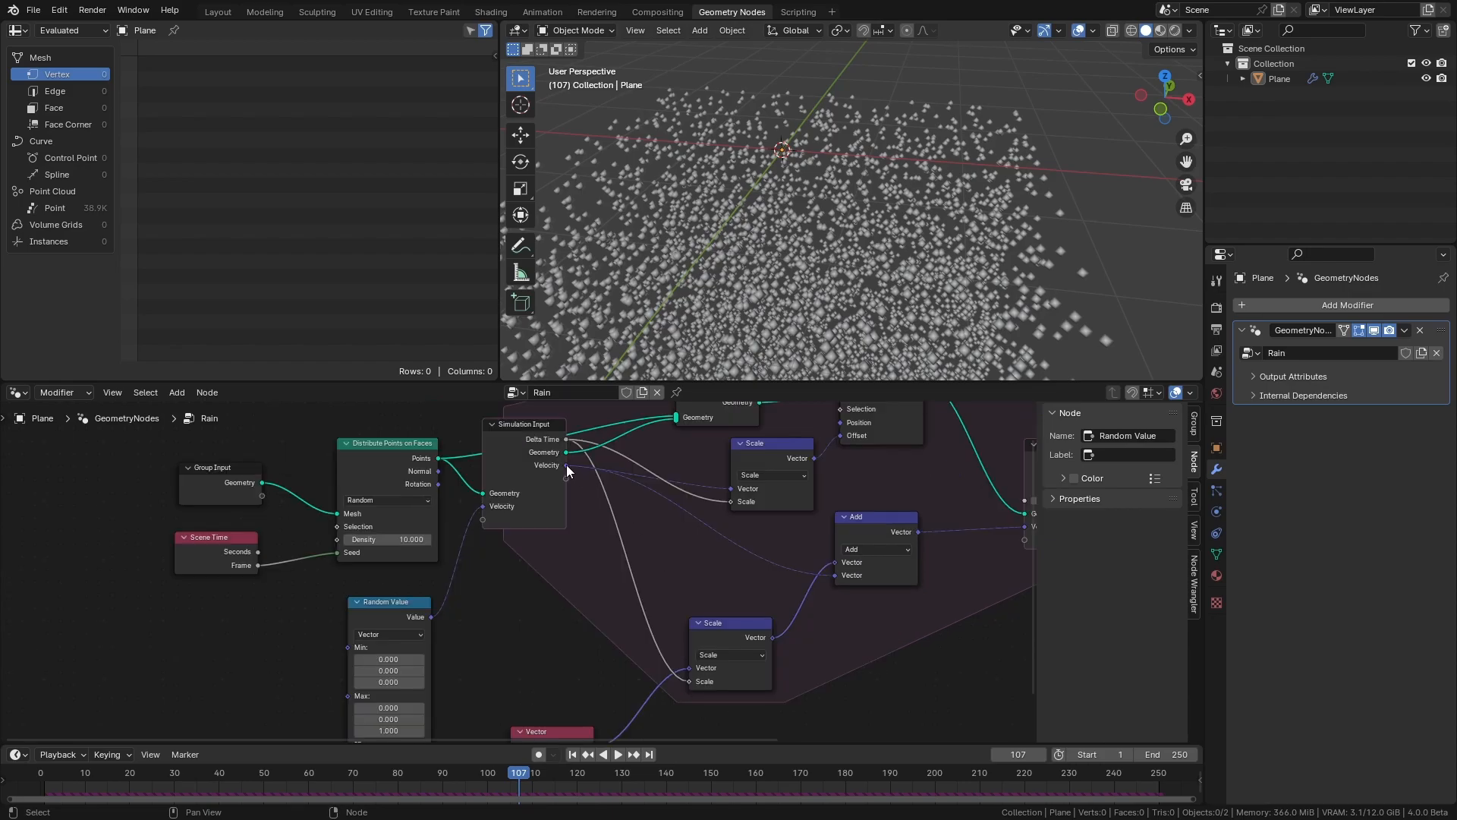
Sum Velocity and the Random Value in a new vector Add node, feeding the upper Scale node and the existing Add node.
left_click_drag(567, 464, 658, 539)
left_click(733, 582)
left_click(678, 573)
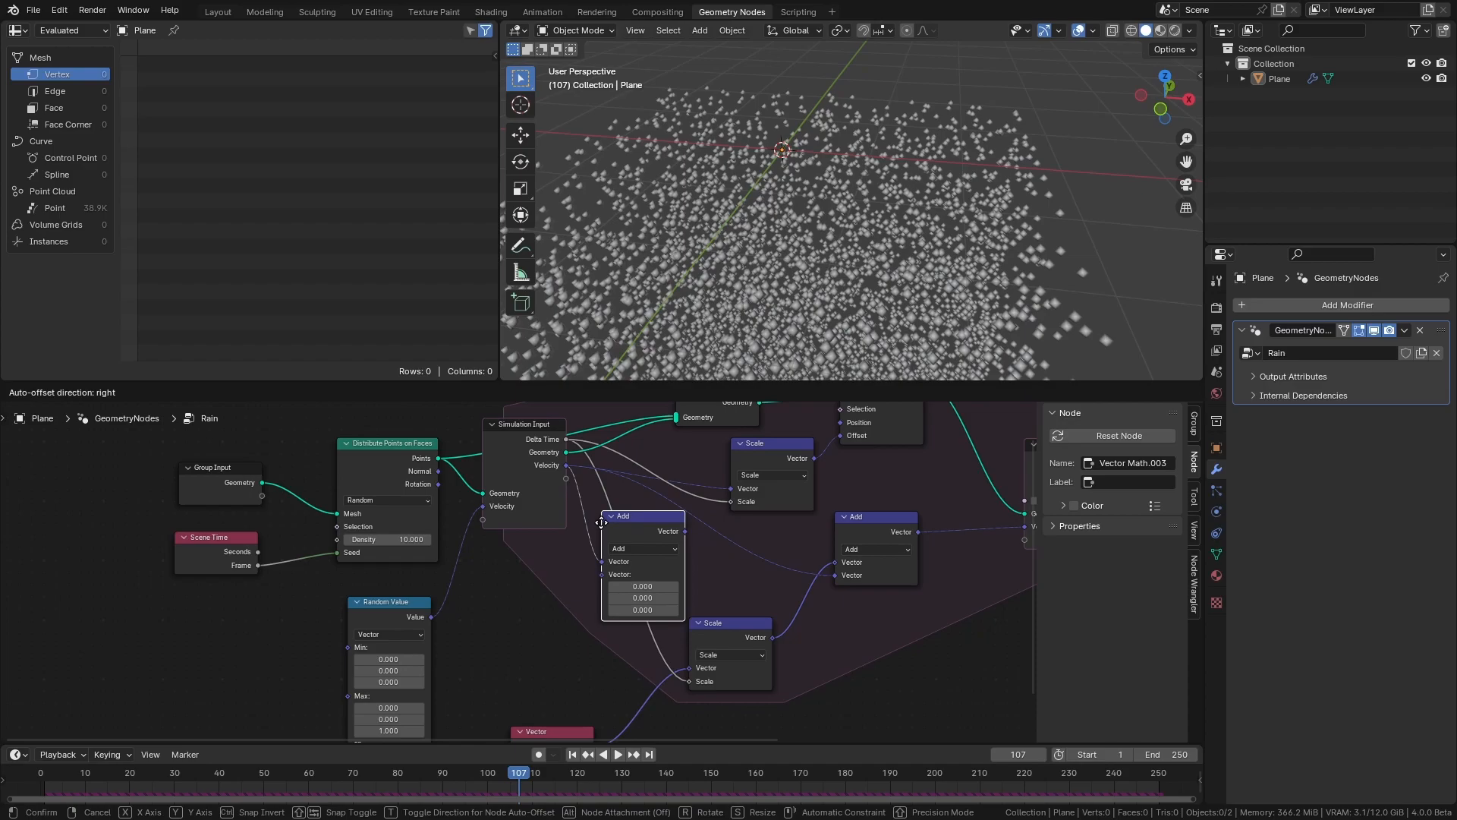
left_click_drag(431, 616, 603, 575)
middle_click_drag(699, 575, 668, 586)
left_click_drag(652, 543, 810, 588)
left_click_drag(653, 543, 697, 501)
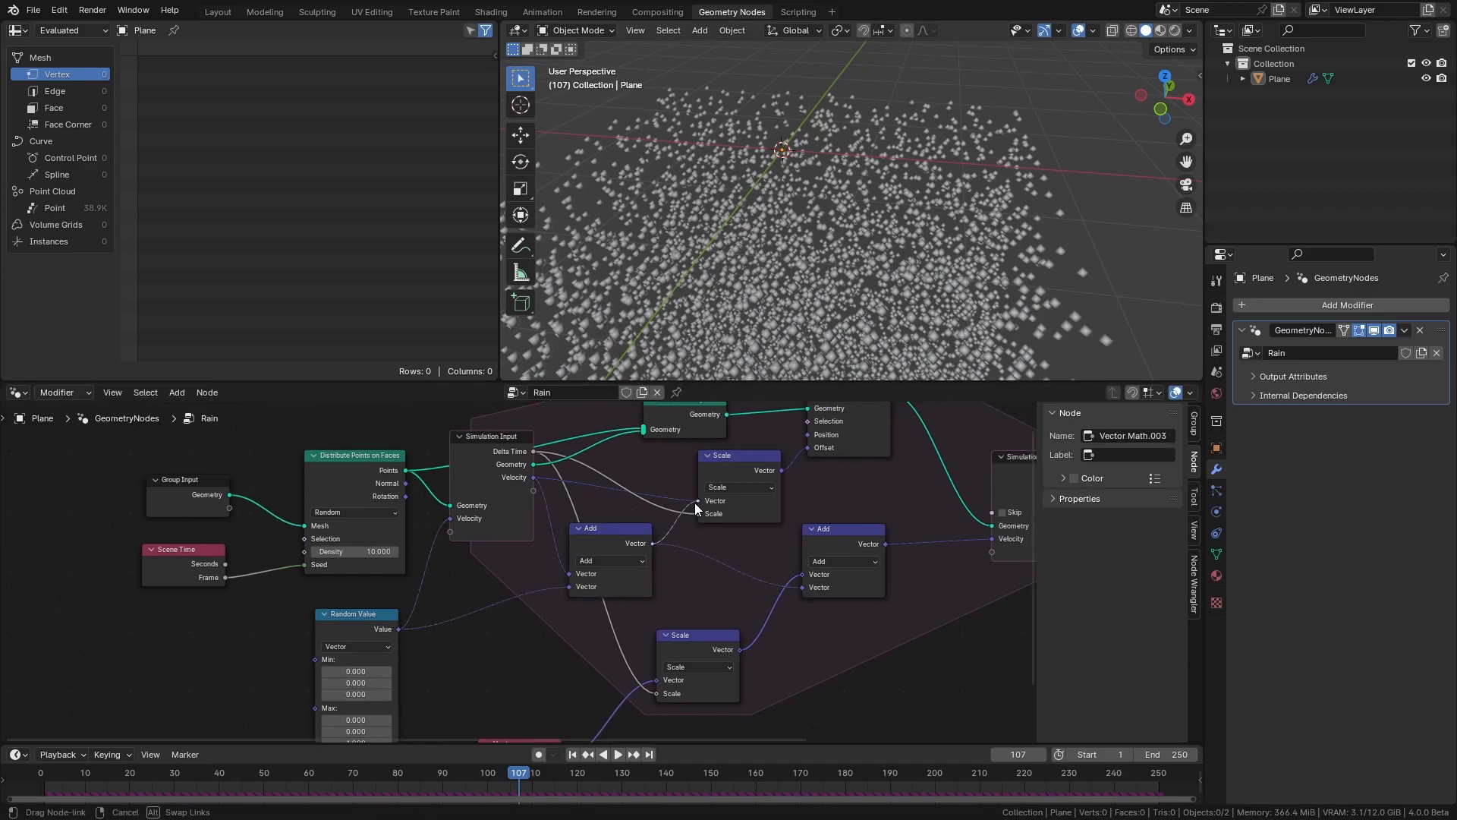
Replay the simulation from the first frame to examine how the random velocity affects the points.
key("shift+Left")
key("space")
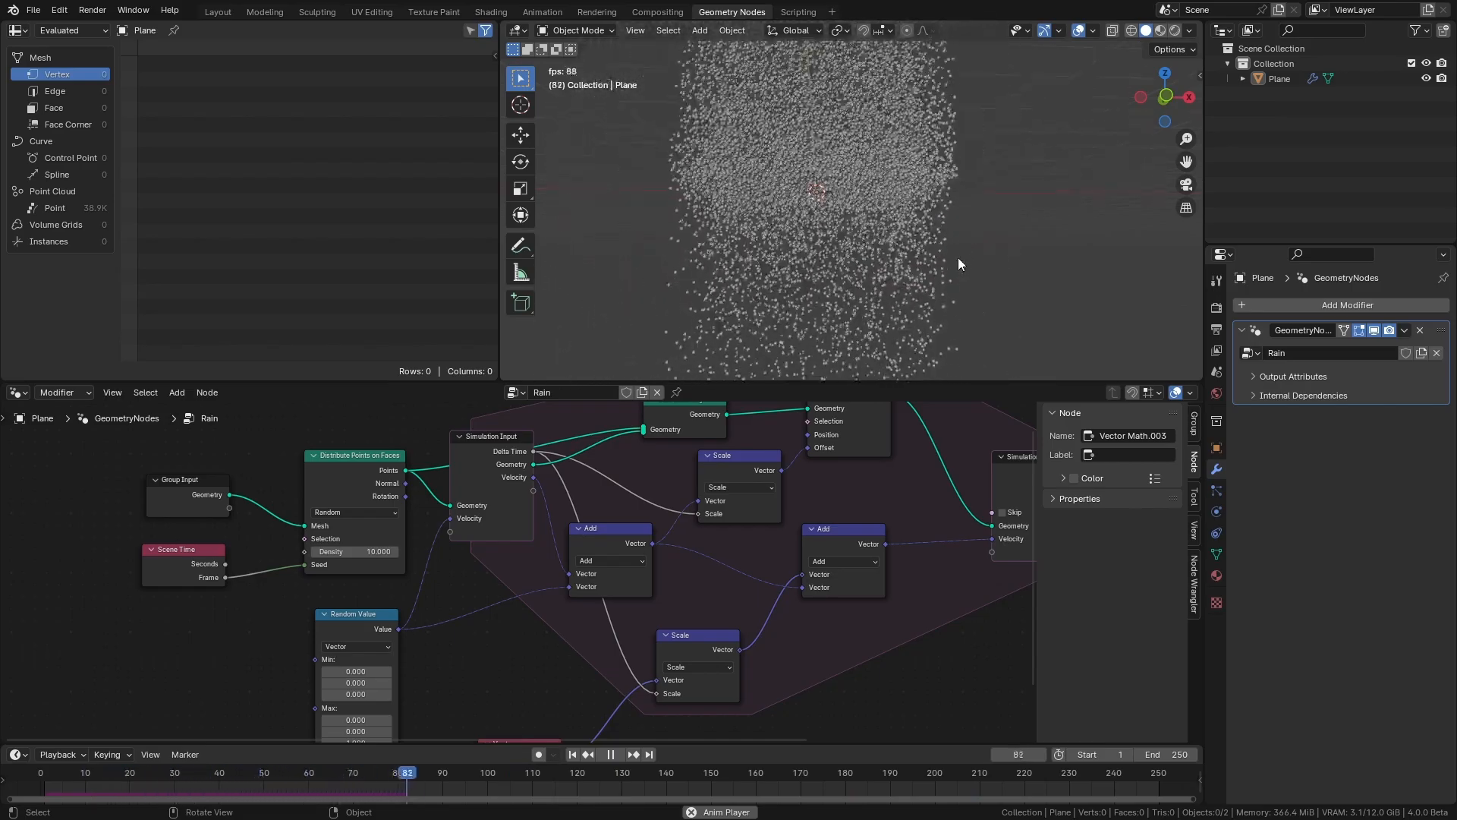
key("space")
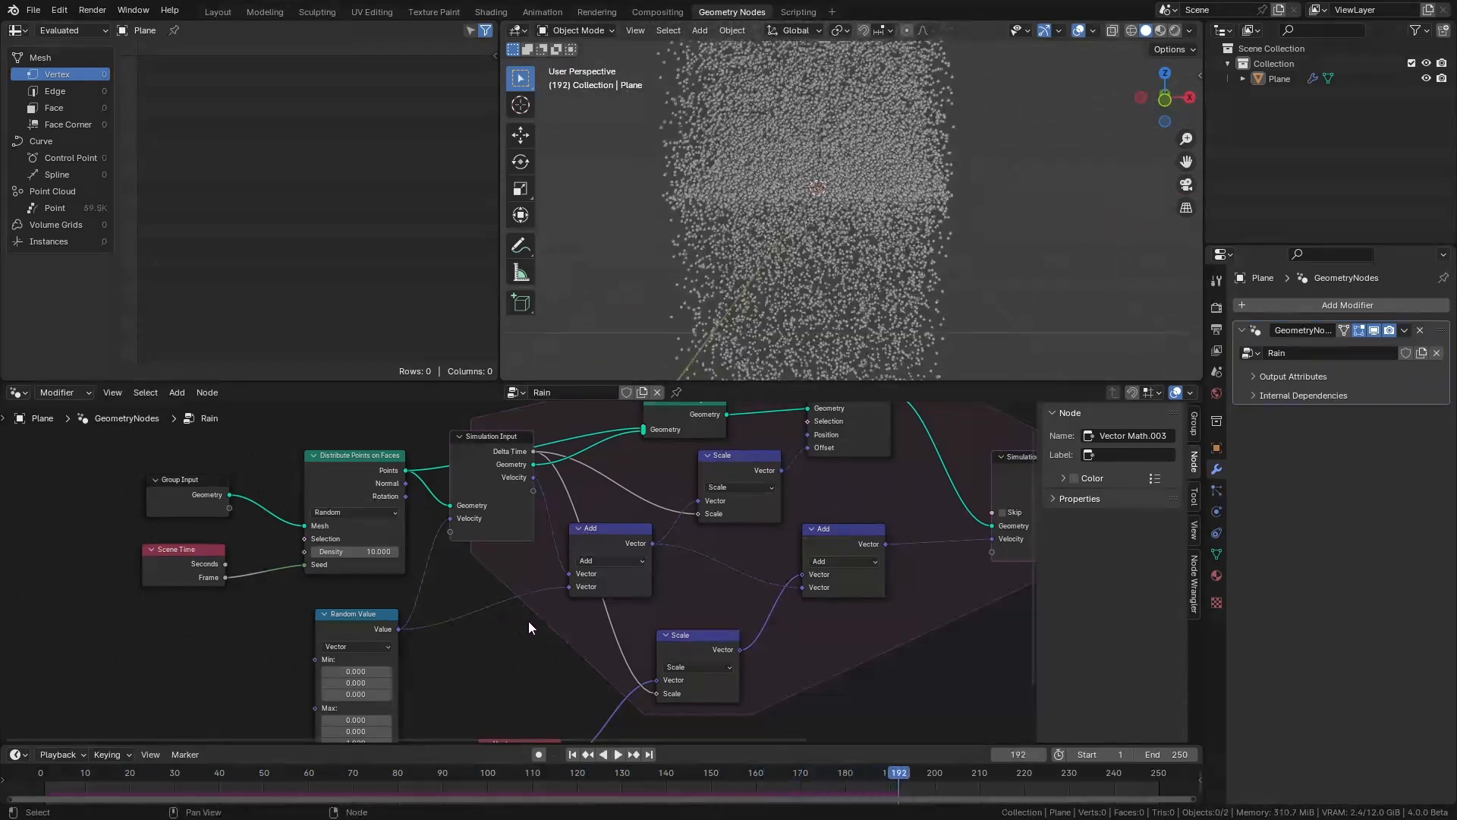
middle_click_drag(771, 613, 713, 627)
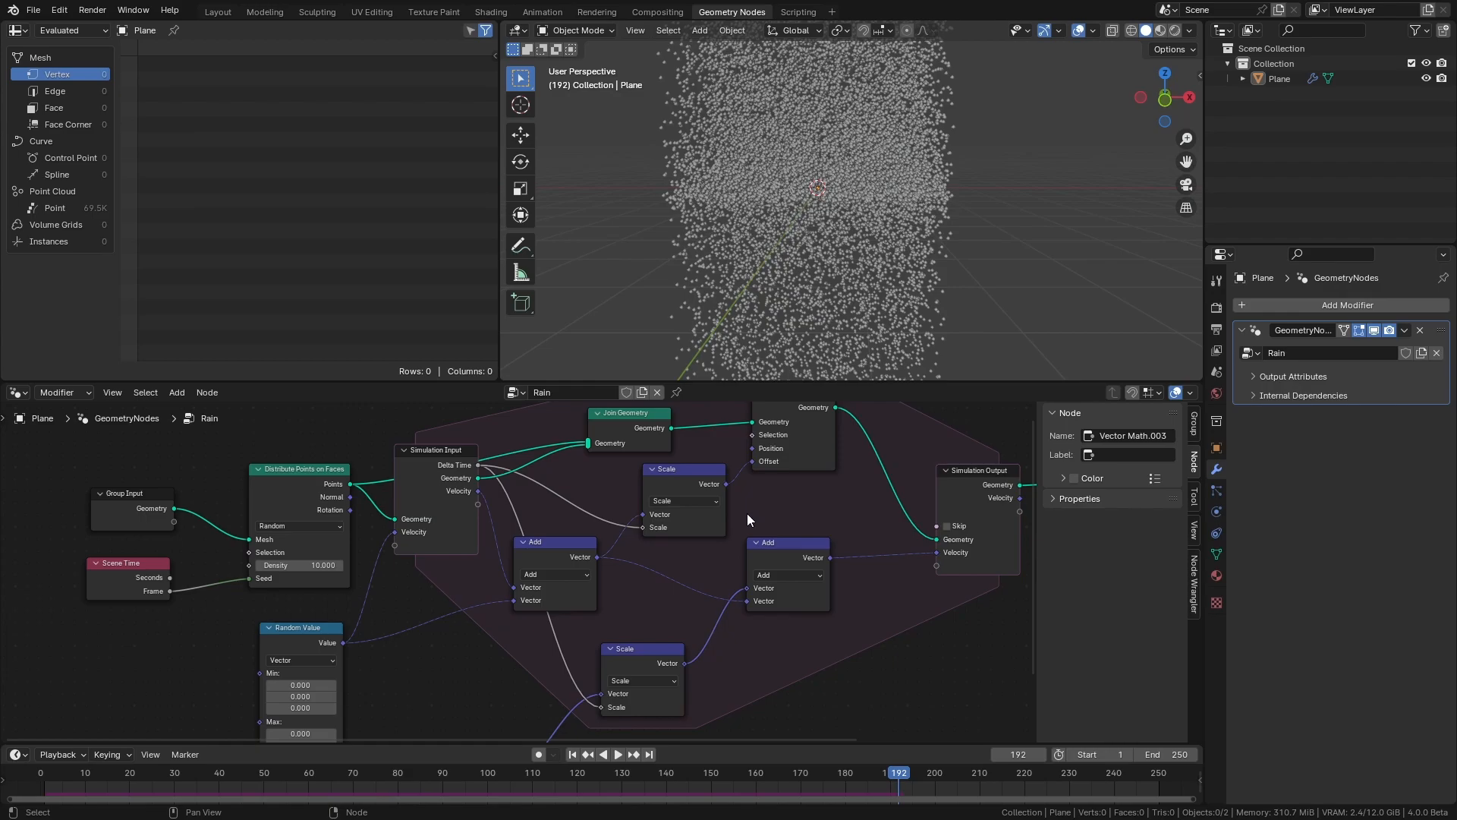
key("space")
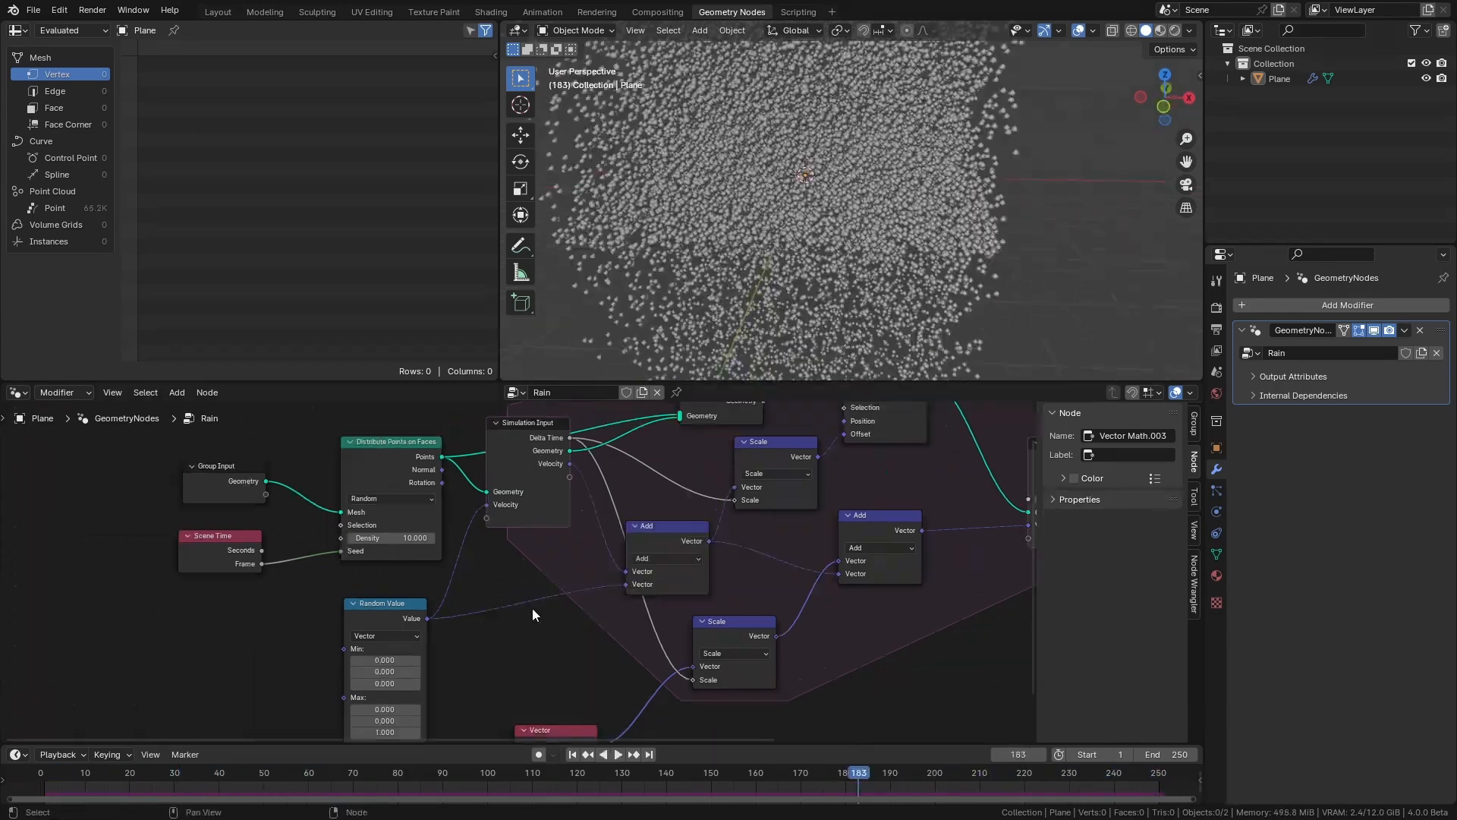
Add a Capture Attribute node set to Vector between the Random Value and the new Add node.
key("shift+a")
left_click(517, 520)
type("capture")
key("Return")
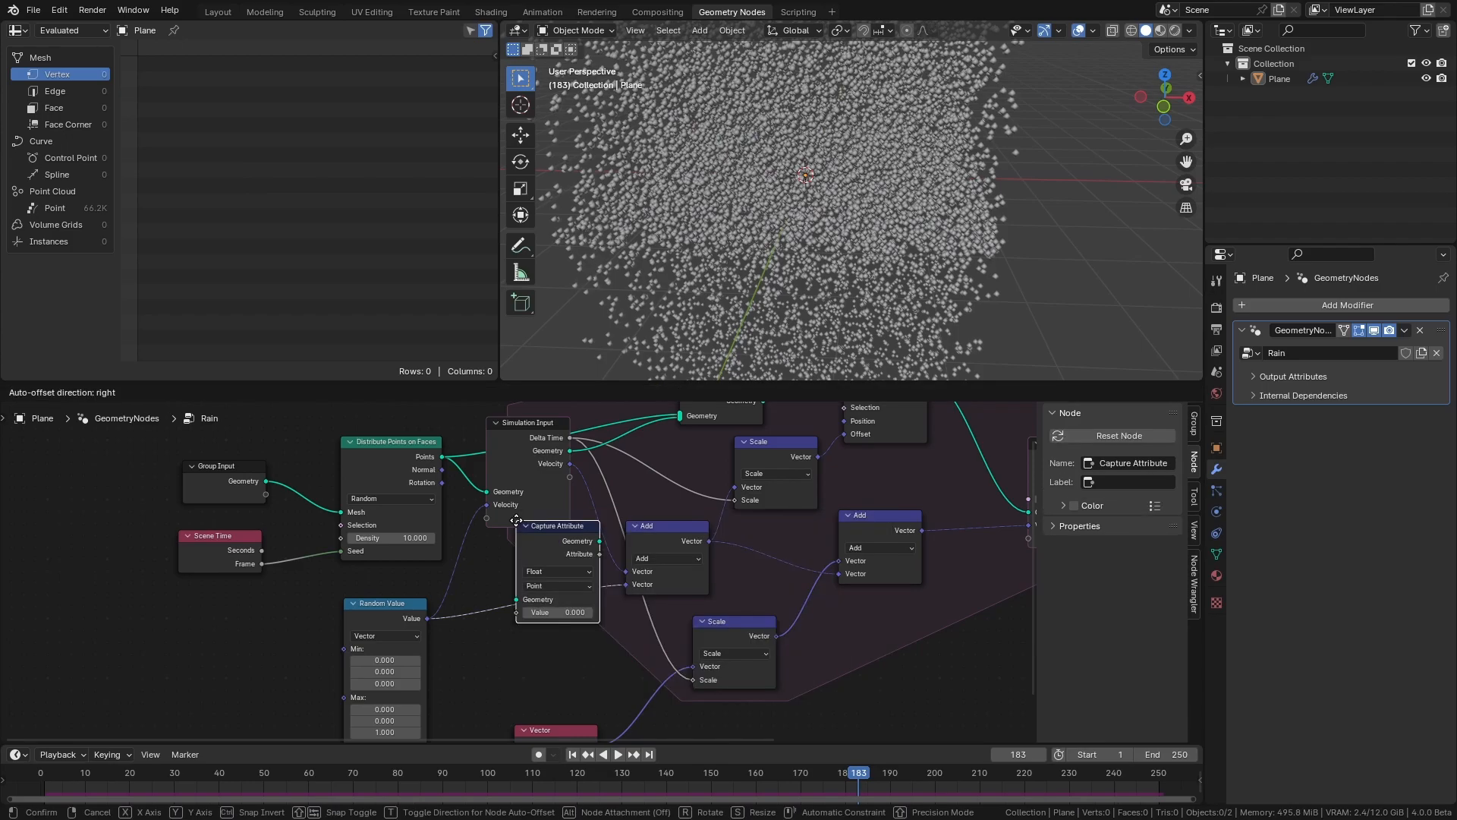
left_click(495, 545)
left_click(540, 596)
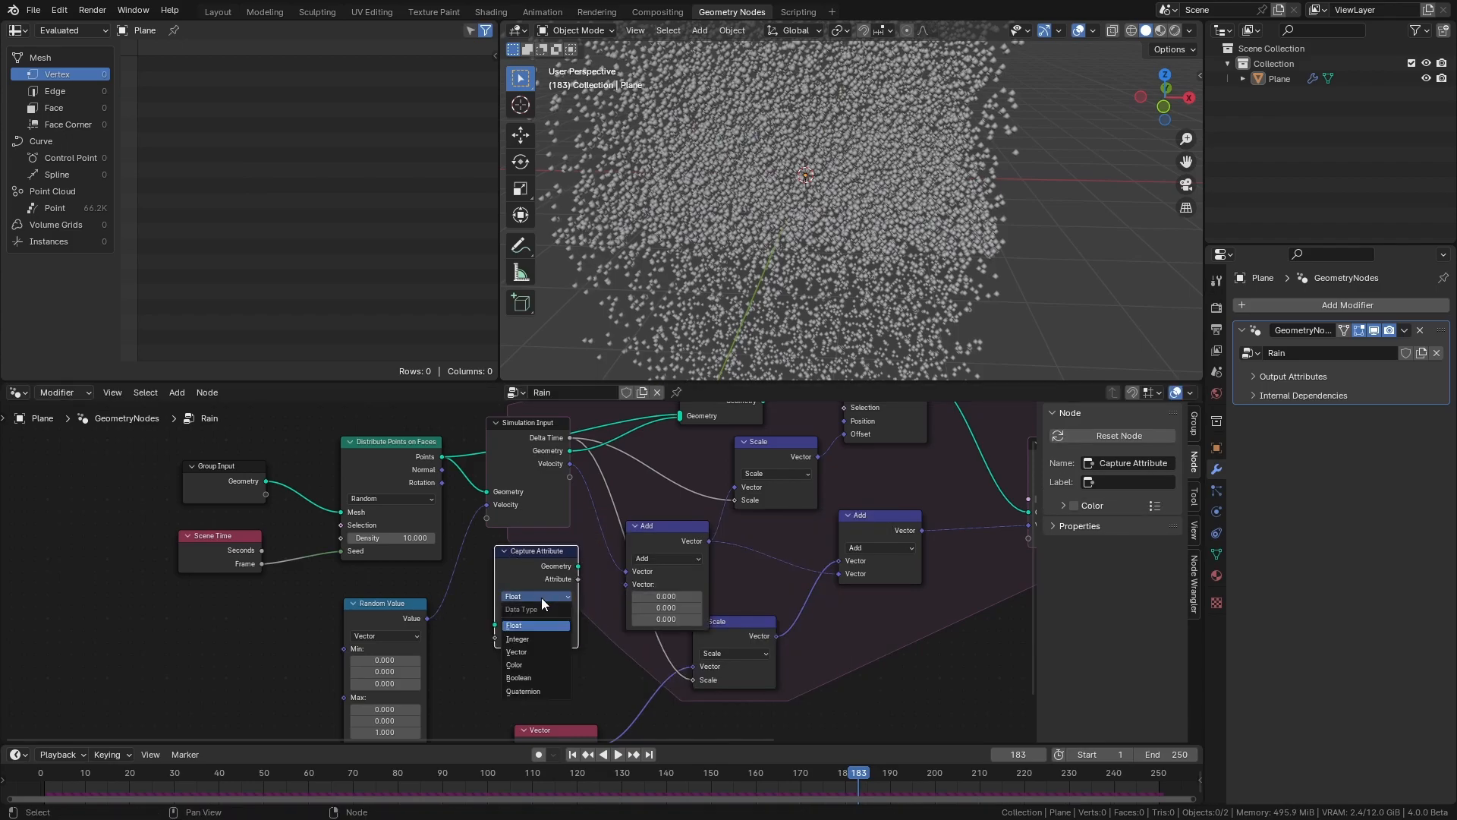
left_click(531, 649)
left_click_drag(428, 618, 498, 638)
left_click_drag(578, 579, 625, 586)
Route the distributed points through Capture Attribute into Join Geometry and cut their direct link to Join Geometry.
left_click_drag(445, 458, 480, 545)
left_click_drag(493, 616, 495, 624)
middle_click_drag(497, 623, 463, 678)
left_click_drag(545, 620, 572, 580)
left_click_drag(651, 476, 649, 476)
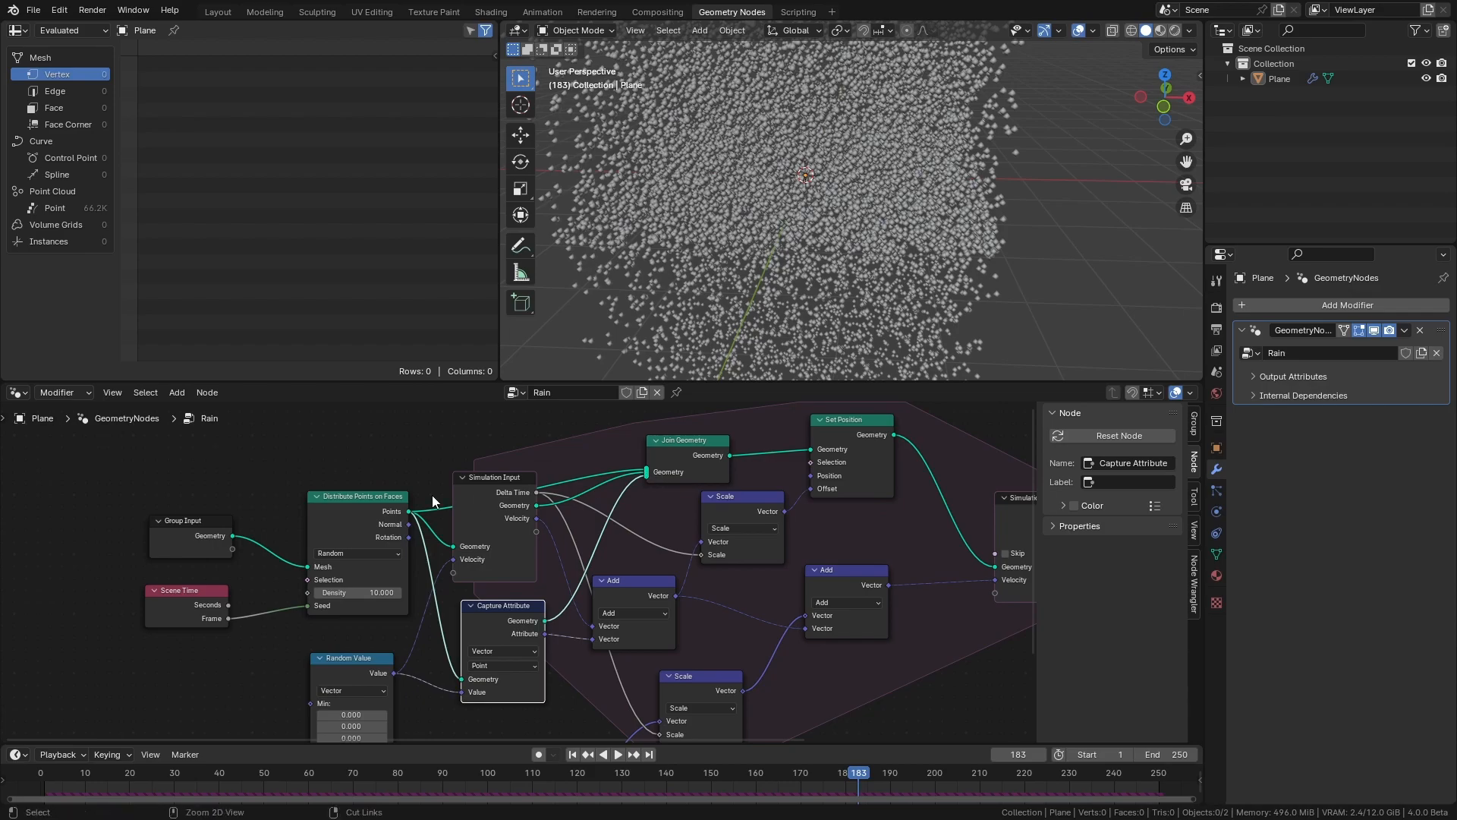
right_click_drag(447, 509, 443, 517, "ctrl")
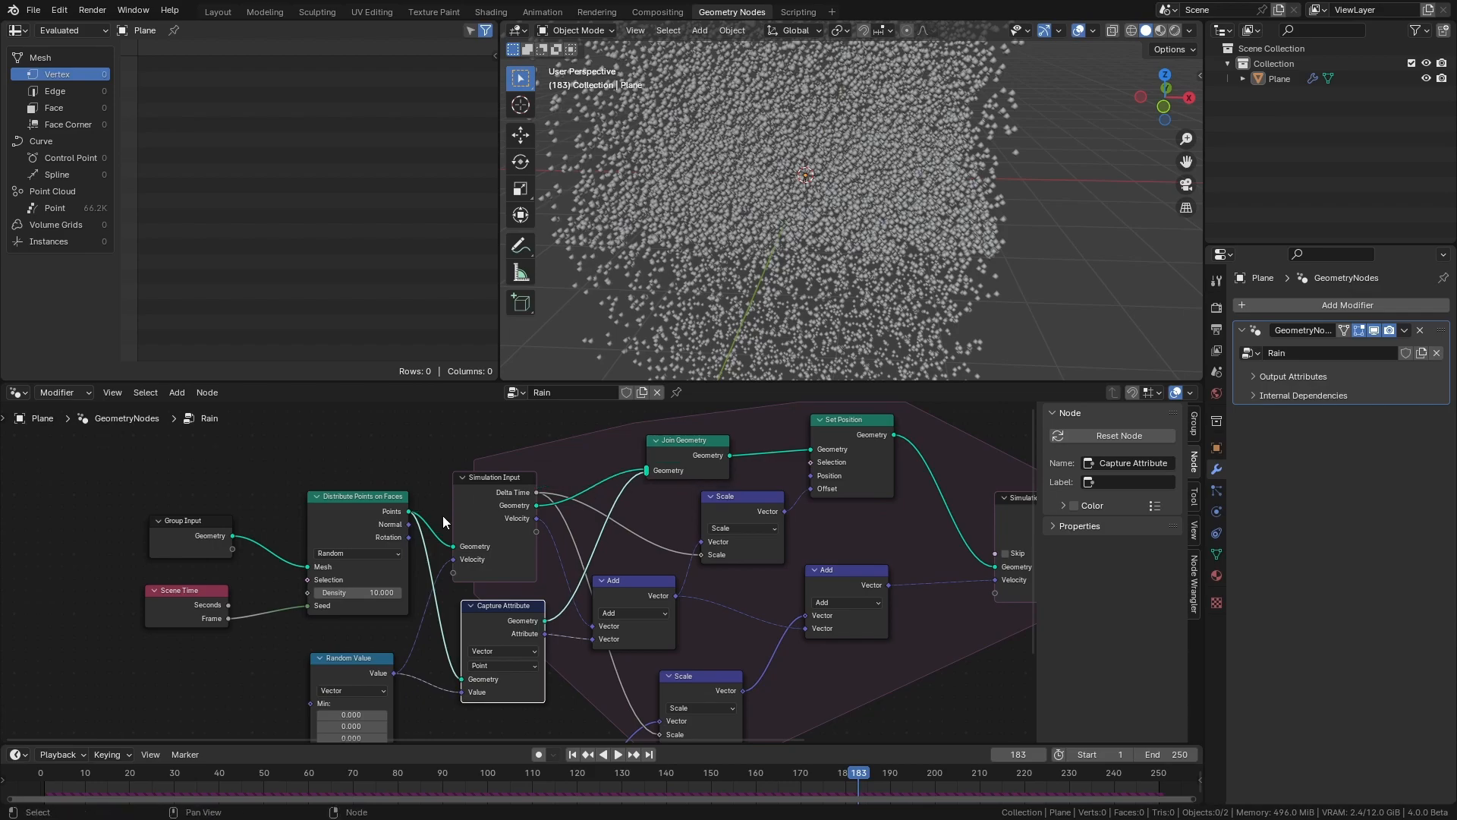
Play the simulation from the first frame to check the rain with the captured random velocity.
left_click(572, 754)
key("space")
middle_click_drag(928, 304, 857, 301)
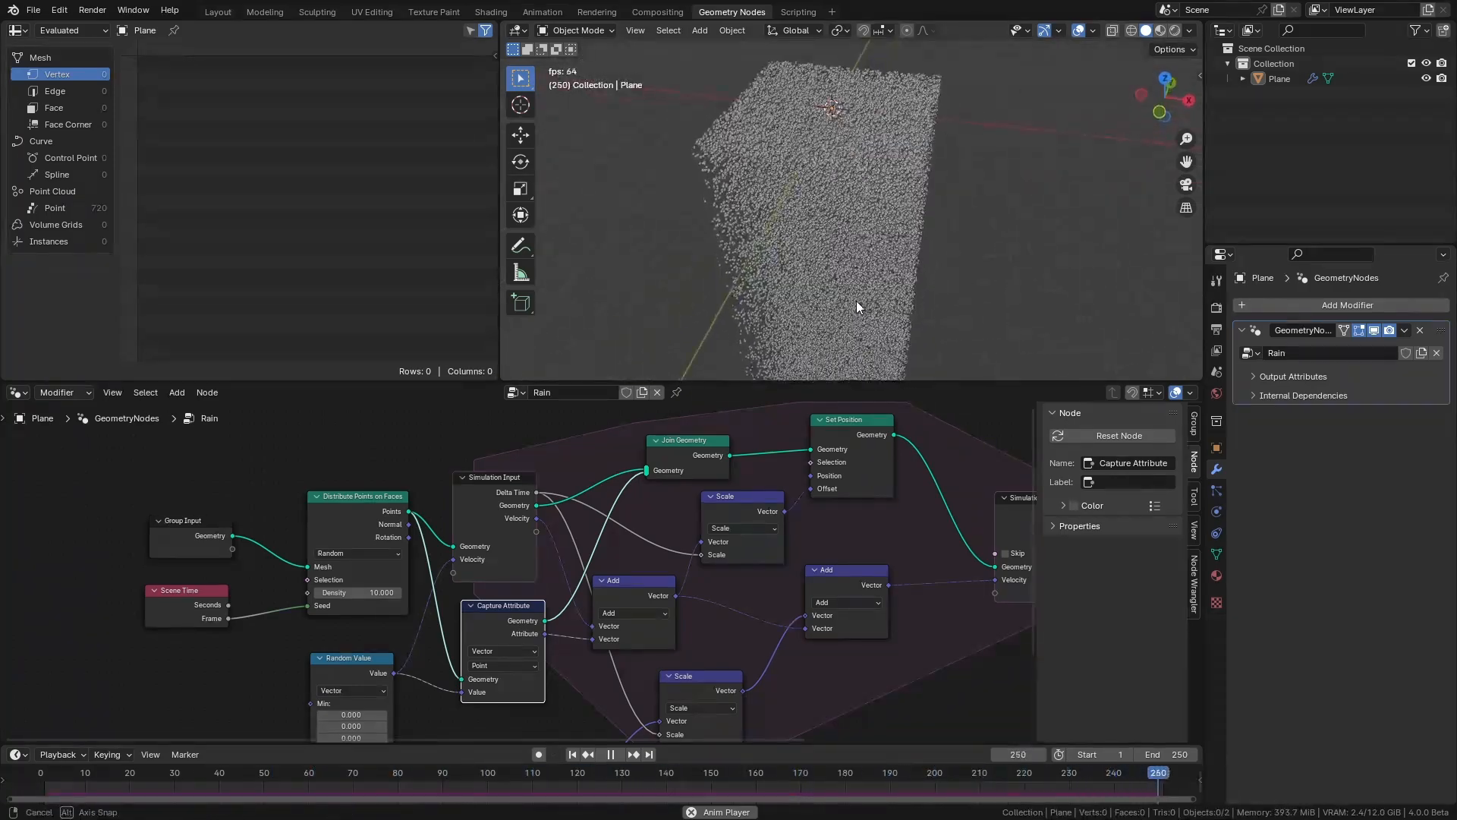
key("space")
Set Distribute Points on Faces' Density to 0.25 and the animation's end frame to 1000, and save the file.
left_click(379, 592)
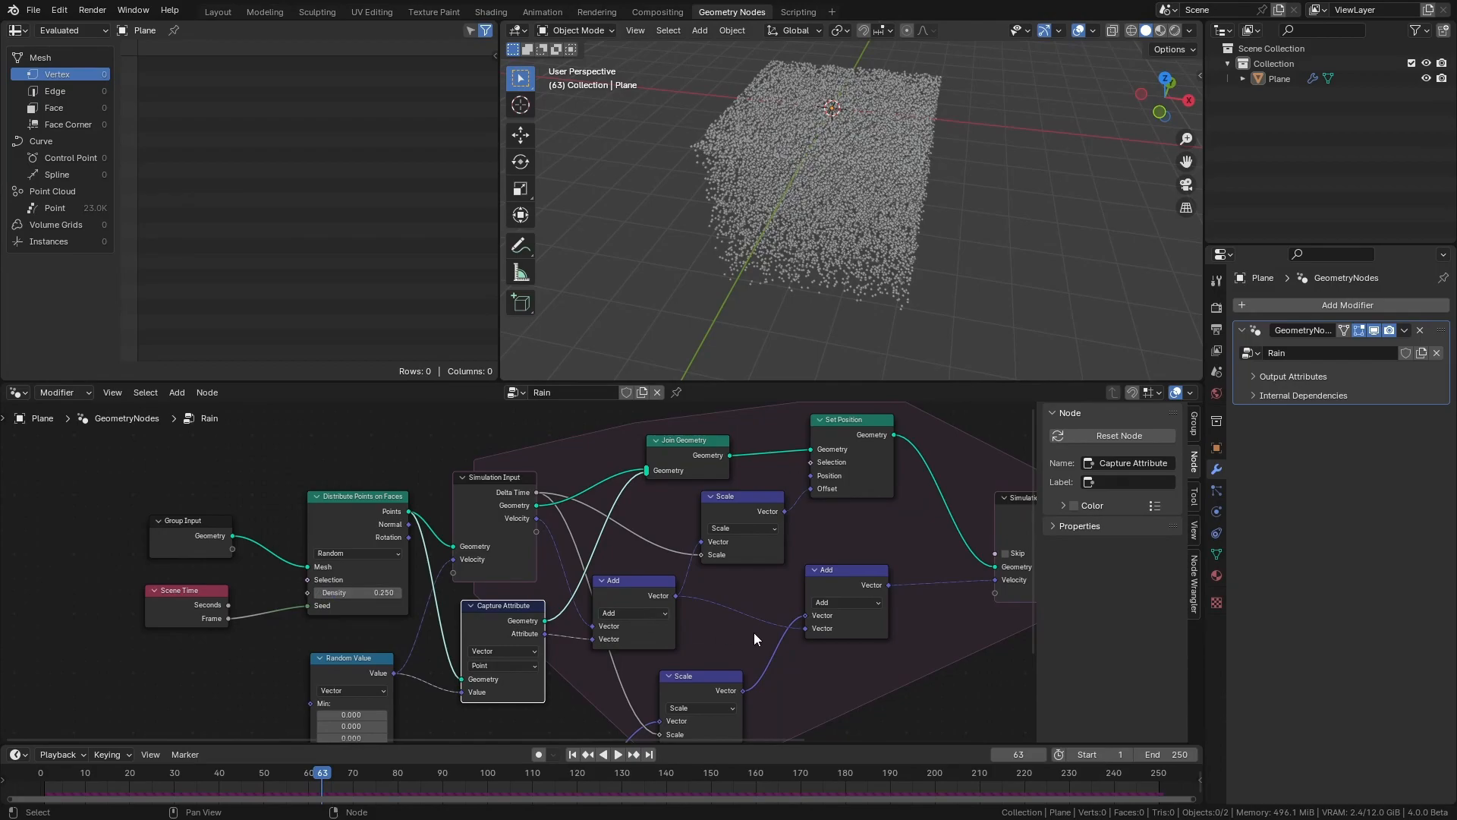
left_click(1173, 754)
type("1000")
key("Return")
key("ctrl+s")
Restart playback from the first frame and inspect the sparser rain from a lower angle.
key("space")
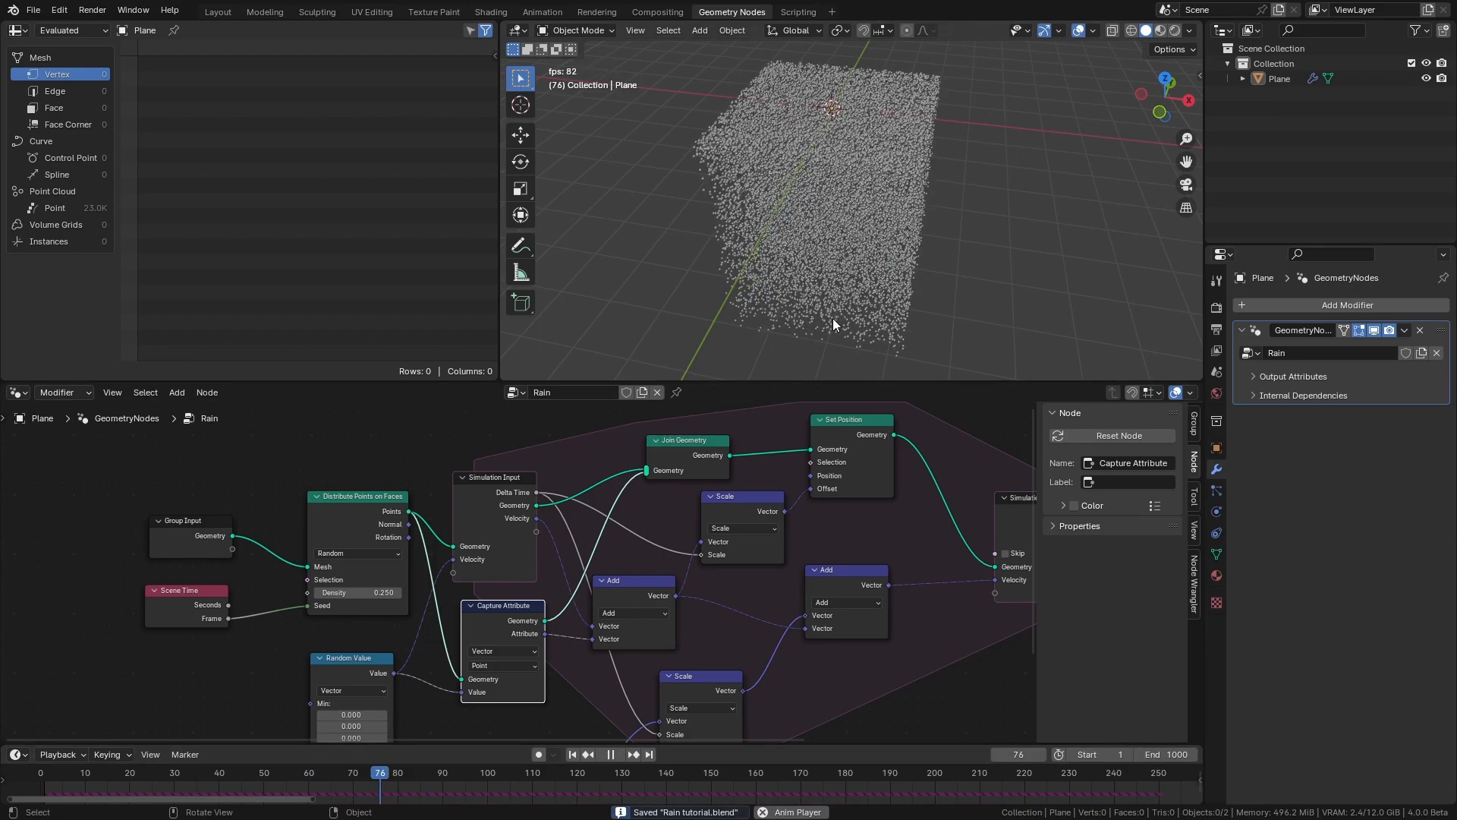
left_click(571, 754)
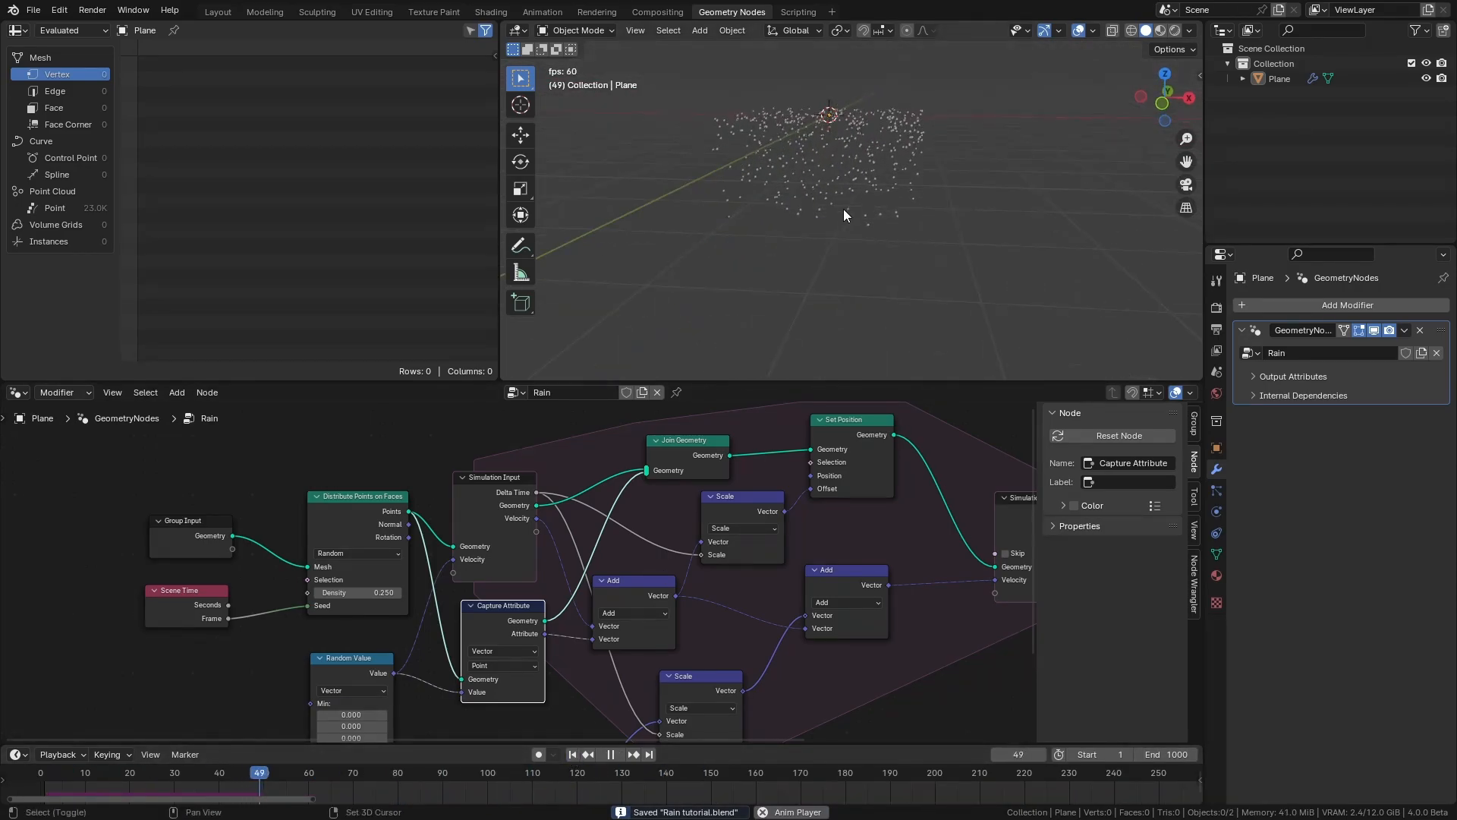
mouse_move(882, 271)
middle_mouse_down()
mouse_move(863, 279)
mouse_move(917, 259)
mouse_move(908, 269)
middle_mouse_up()
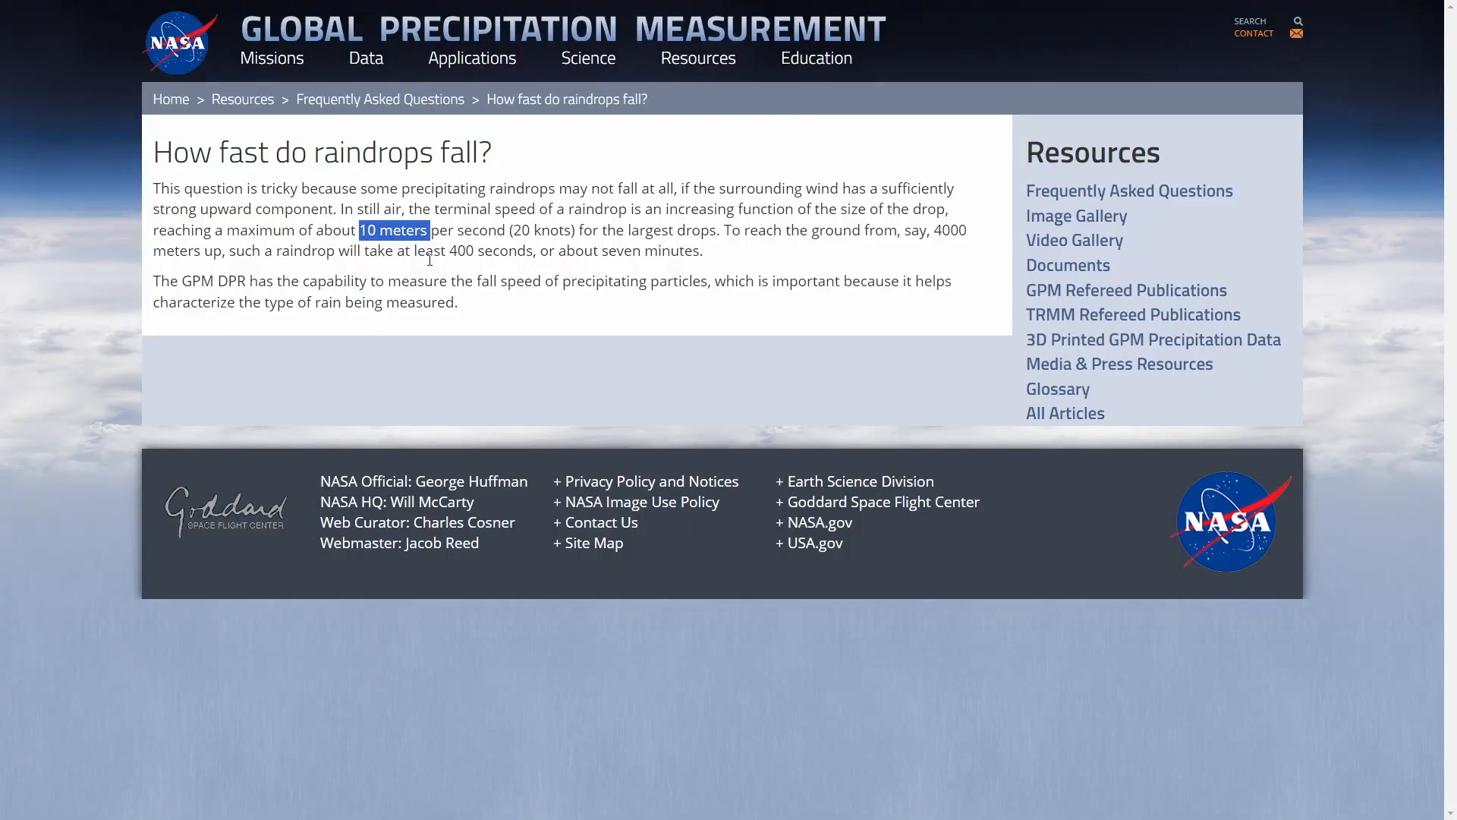
Switch to NASA's "How fast do raindrops fall?" page and highlight the maximum raindrop speed in the text.
left_click(368, 234)
left_click_drag(362, 230, 408, 237)
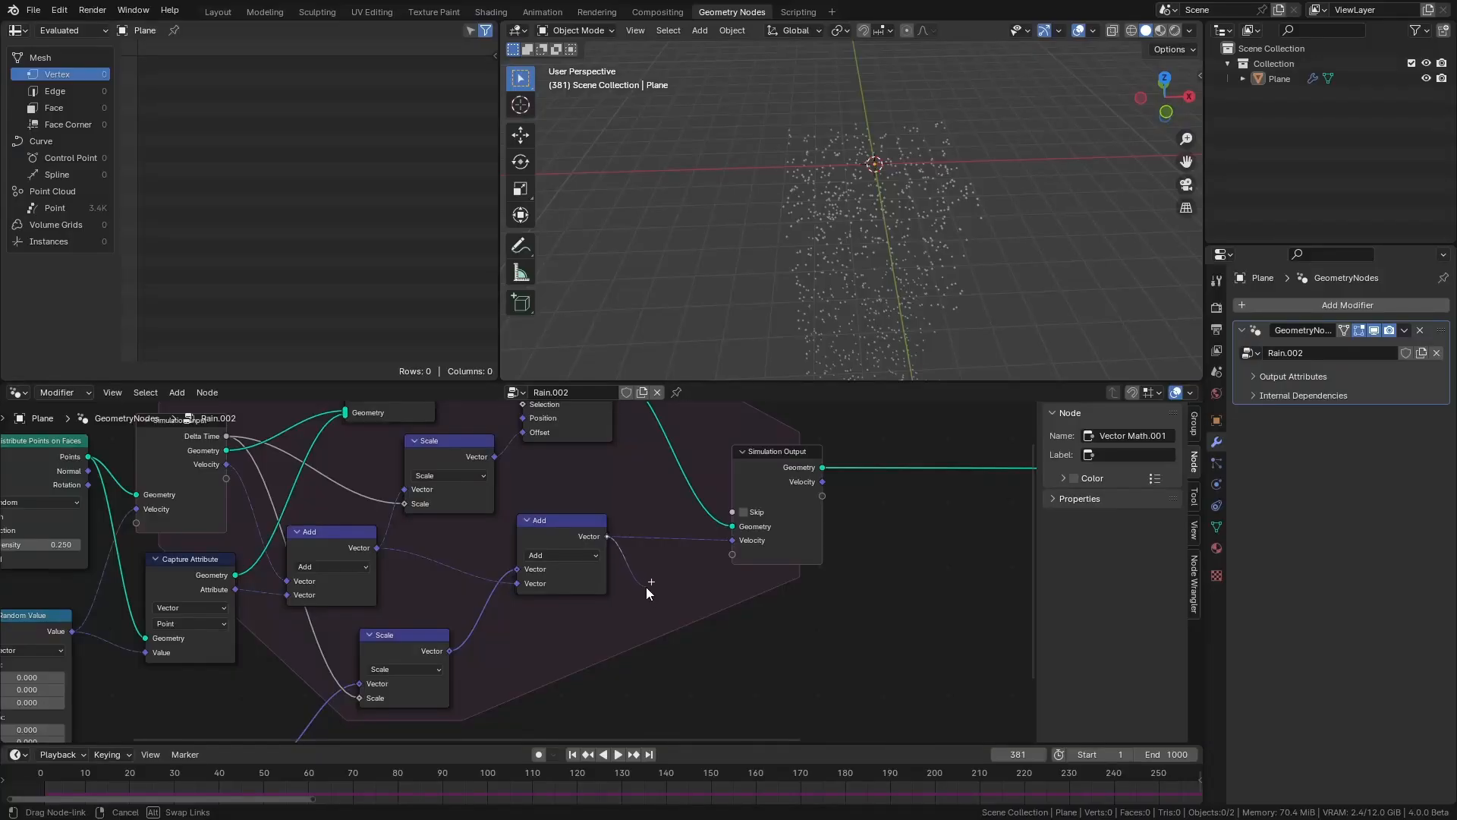
Insert a vector Maximum node between Add and Simulation Output's Velocity, with its second vector's Z set to -10.
key("shift+a")
type("maxim")
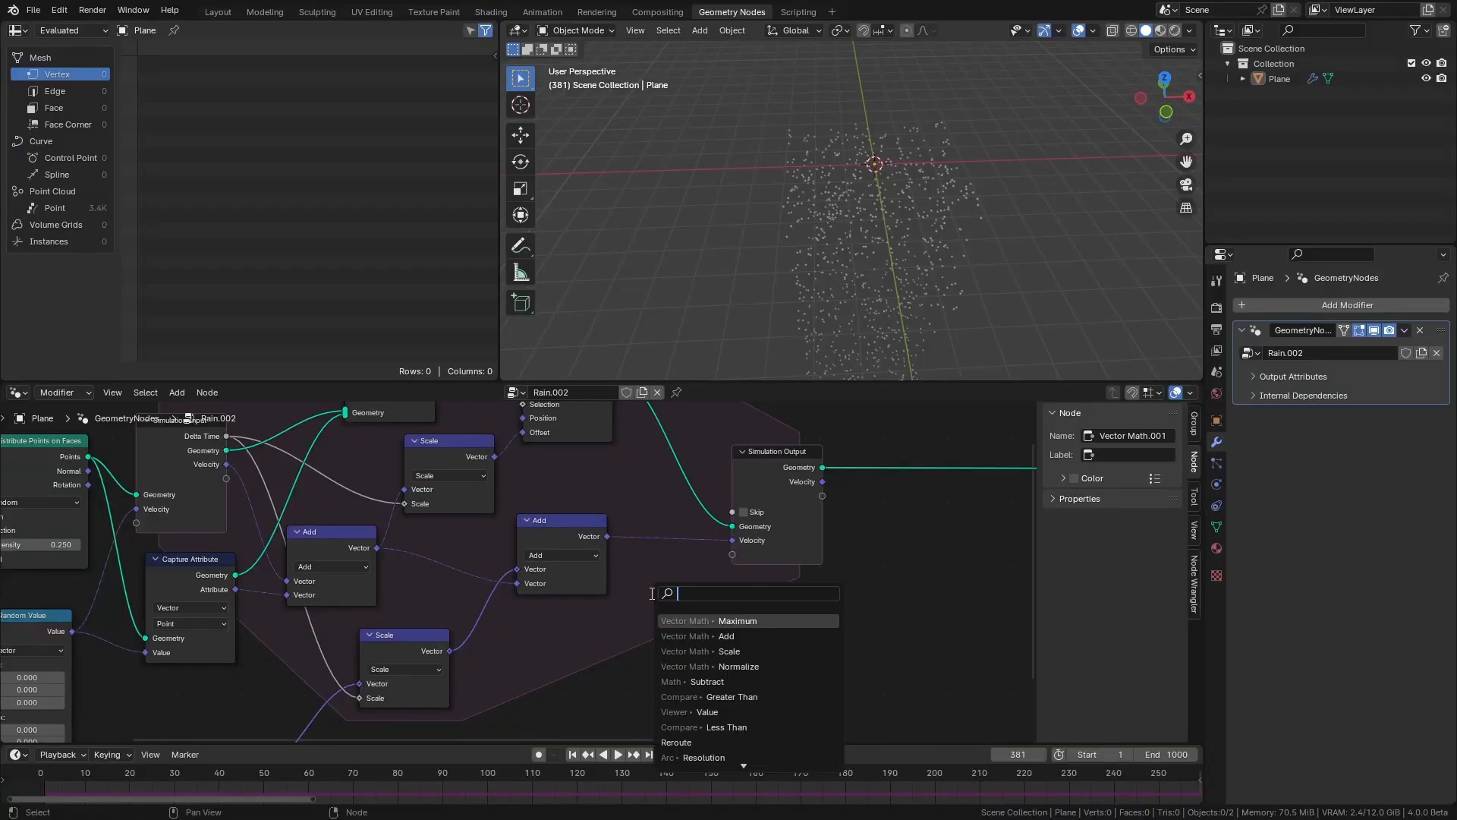
key("Return")
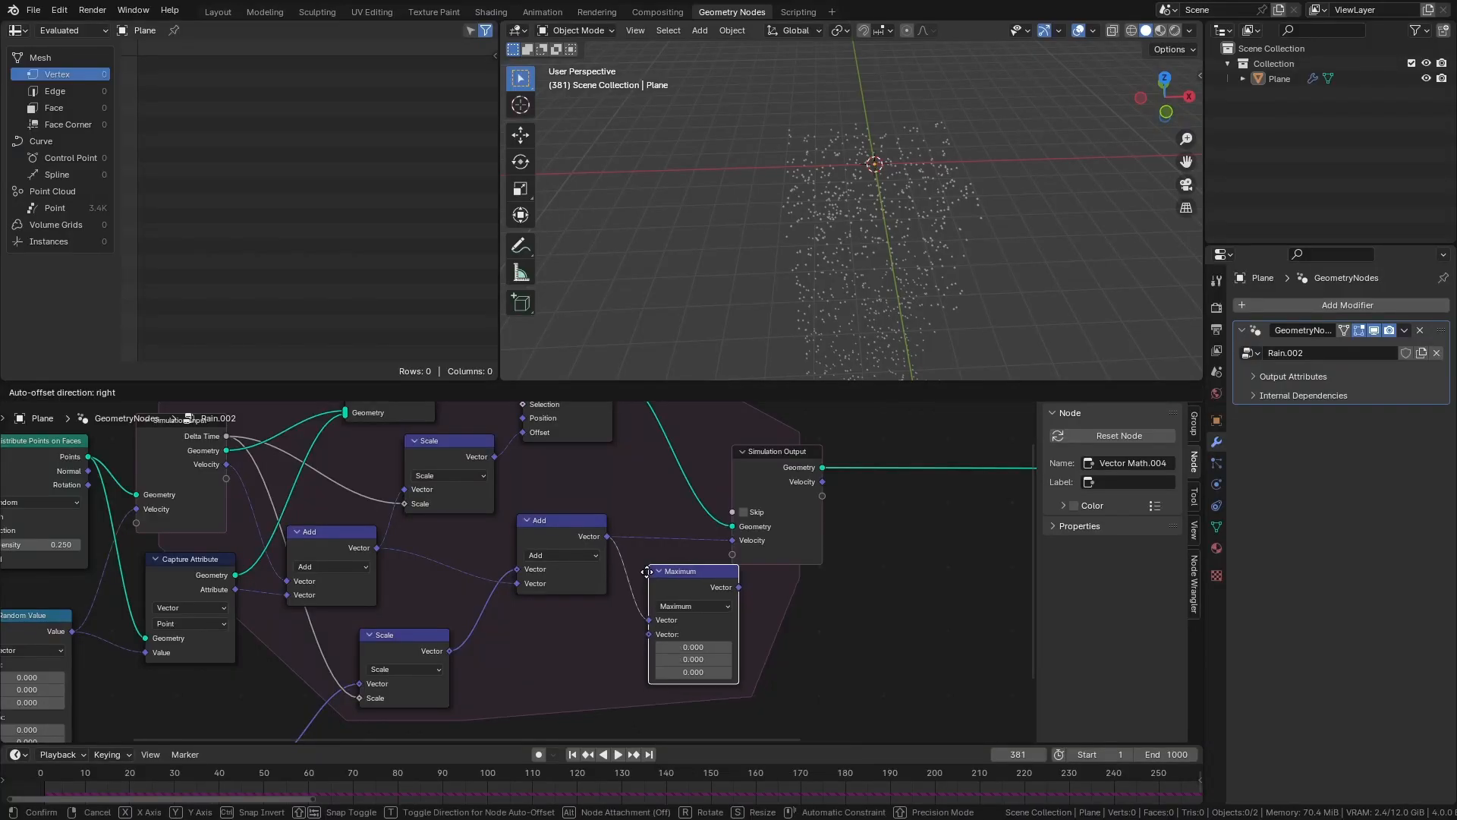
left_click(627, 536)
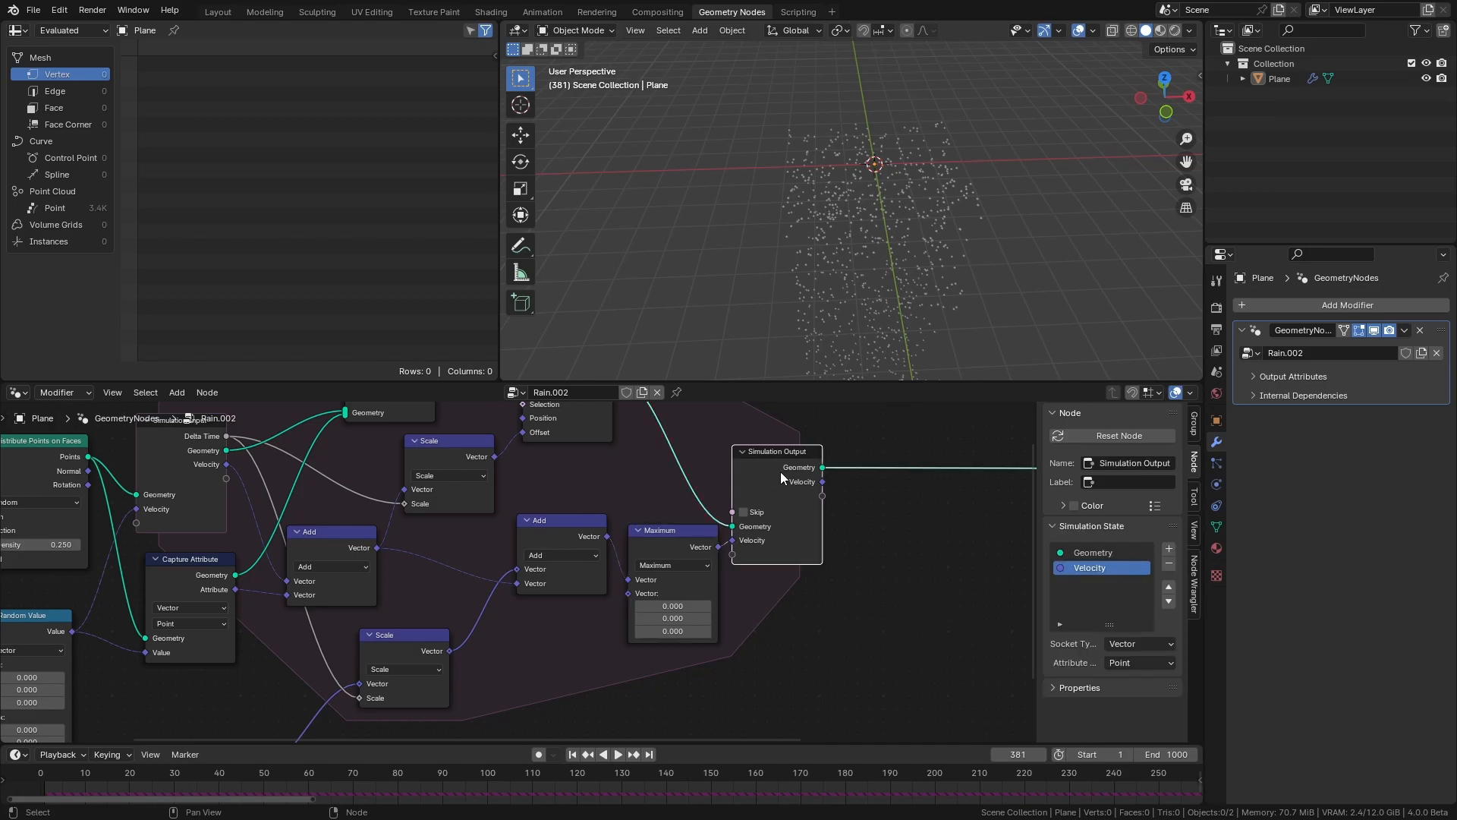
left_click_drag(776, 472, 904, 468)
left_click_drag(682, 533, 732, 510)
left_click(733, 607)
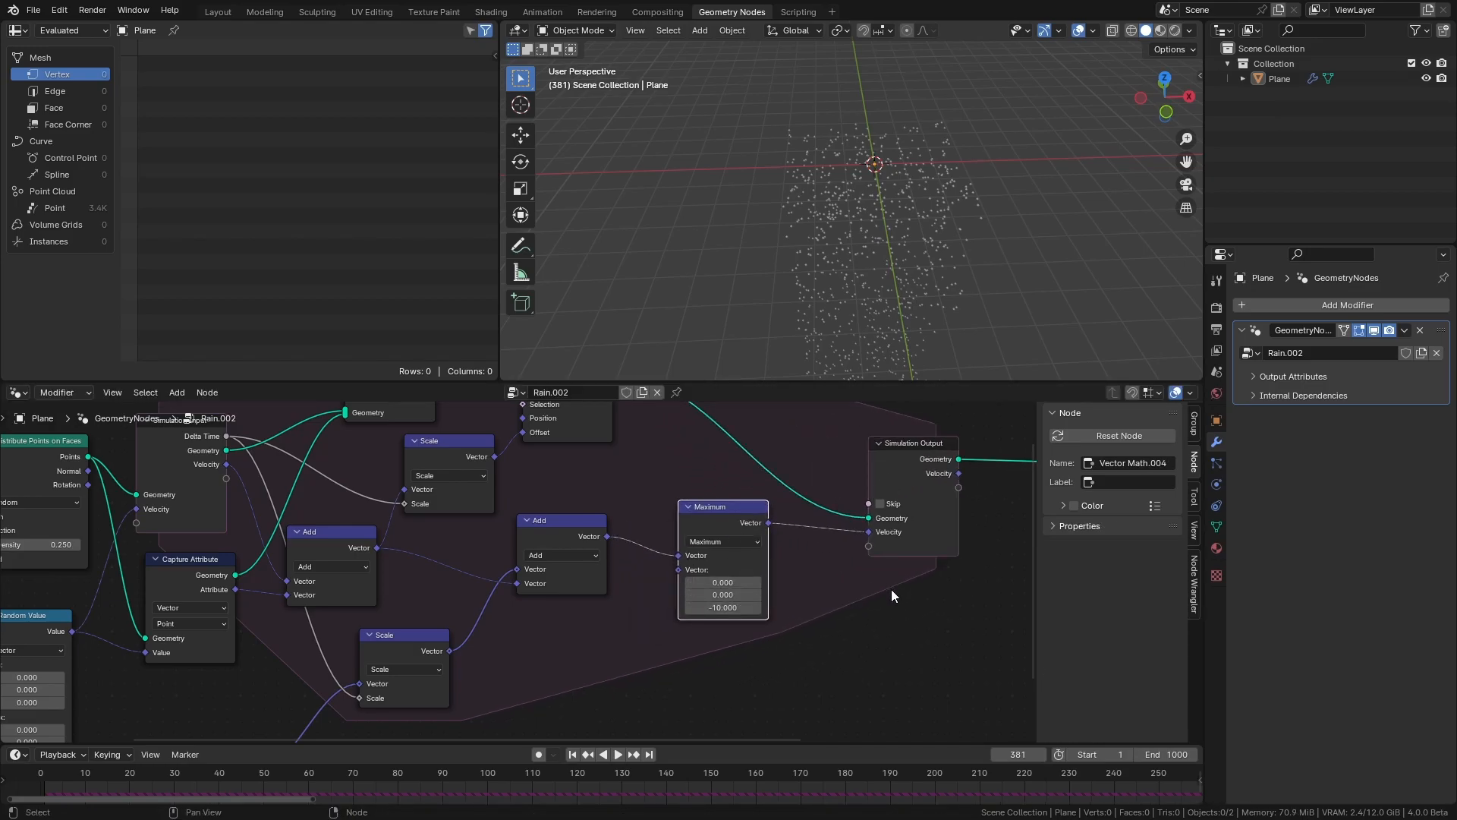
Frame the whole node tree and replay the speed-limited simulation from the first frame.
key("Home")
left_click(571, 754)
key("space")
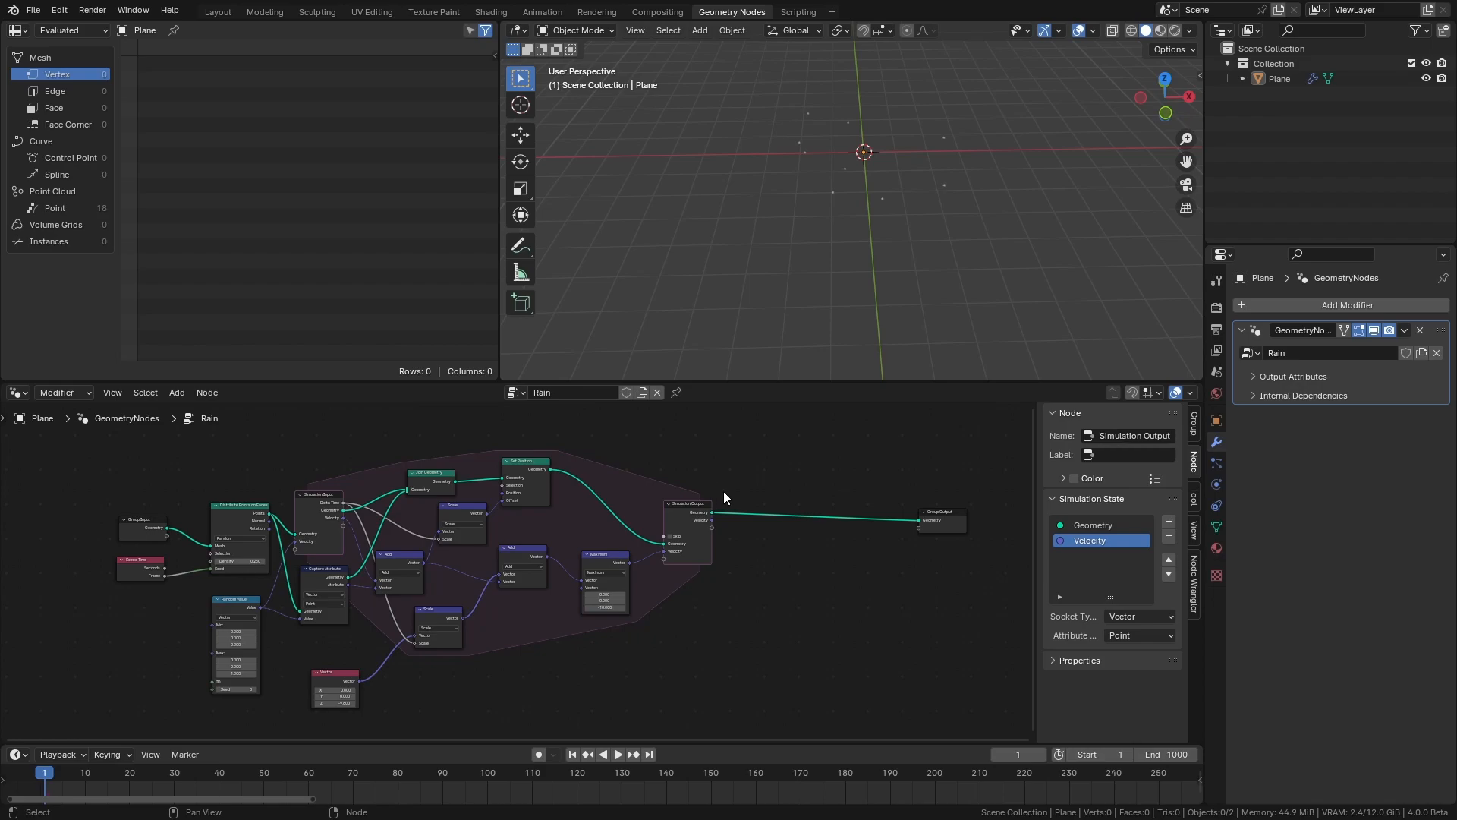
Raise the emitter plane about 3.9 m along the global Z axis.
key("g")
key("z")
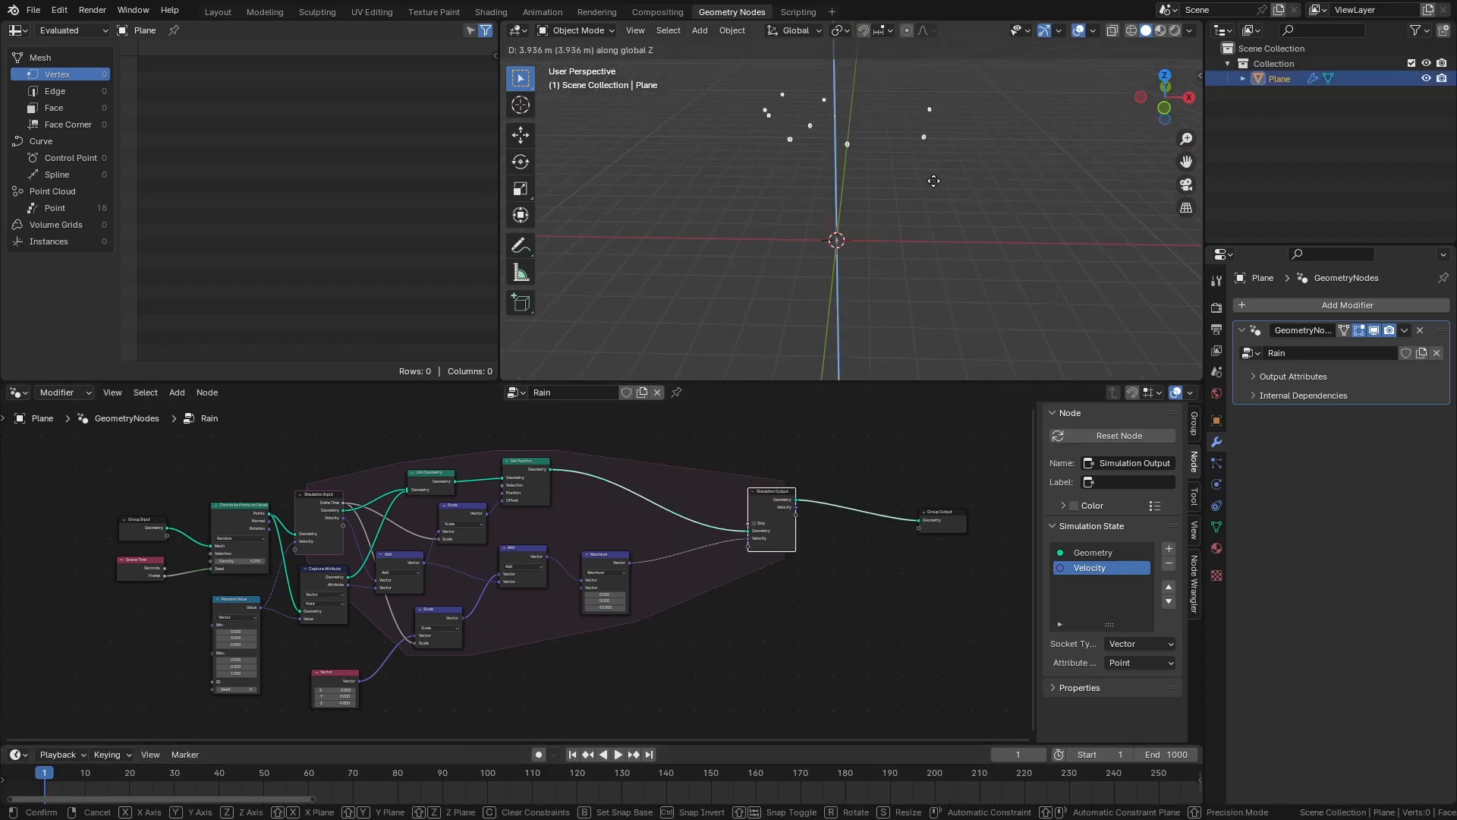
left_click(933, 180)
left_click(947, 214)
Add a mesh plane at the world origin and scale it up into a wide ground surface beneath the emitter.
key("shift+a")
mouse_move(923, 223)
left_click(999, 226)
key("s")
left_click(685, 244)
Move the ground plane into a new collection named Collision.
key("m")
left_click(872, 218)
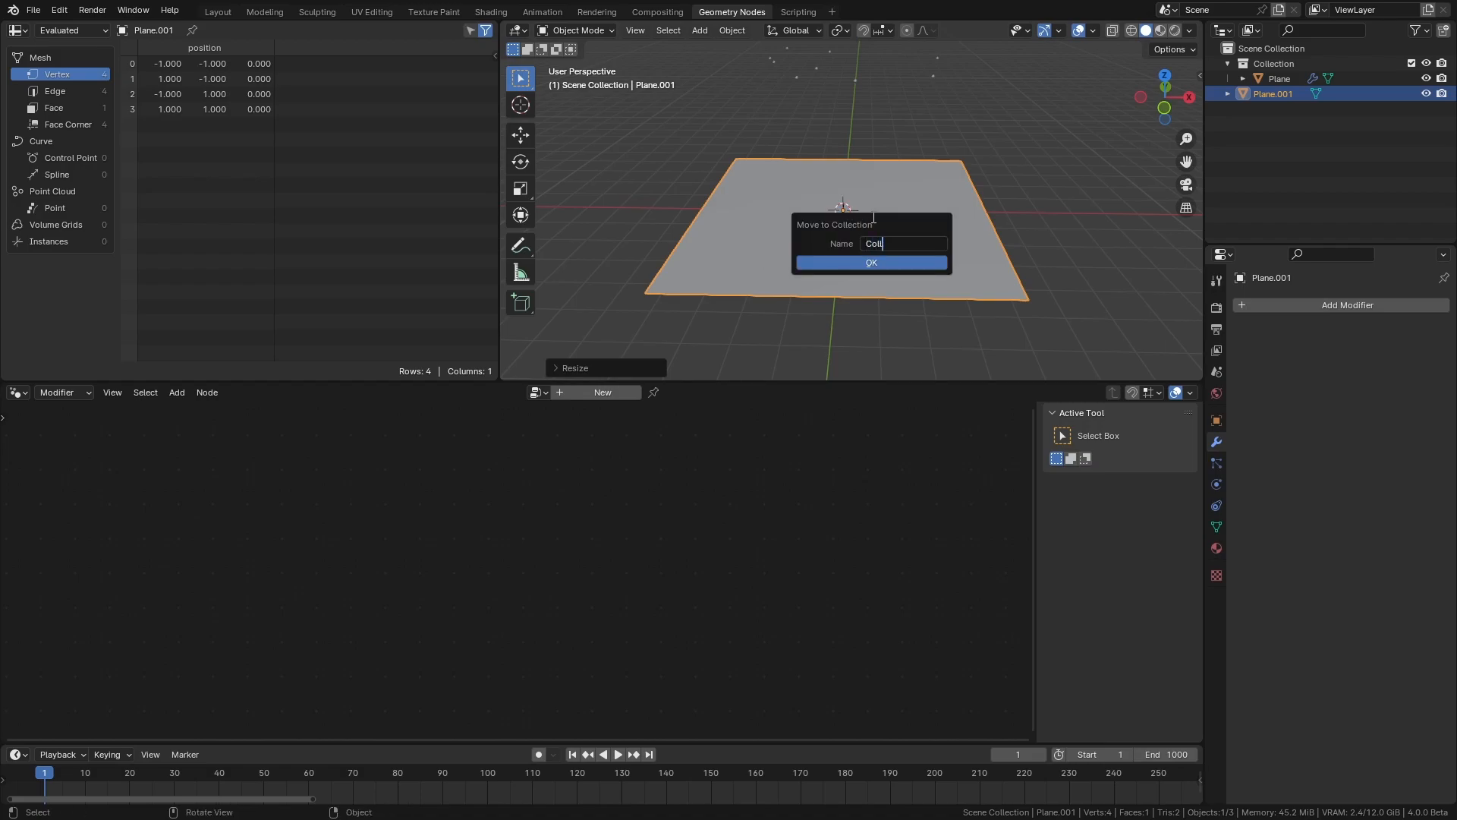
left_click(872, 262)
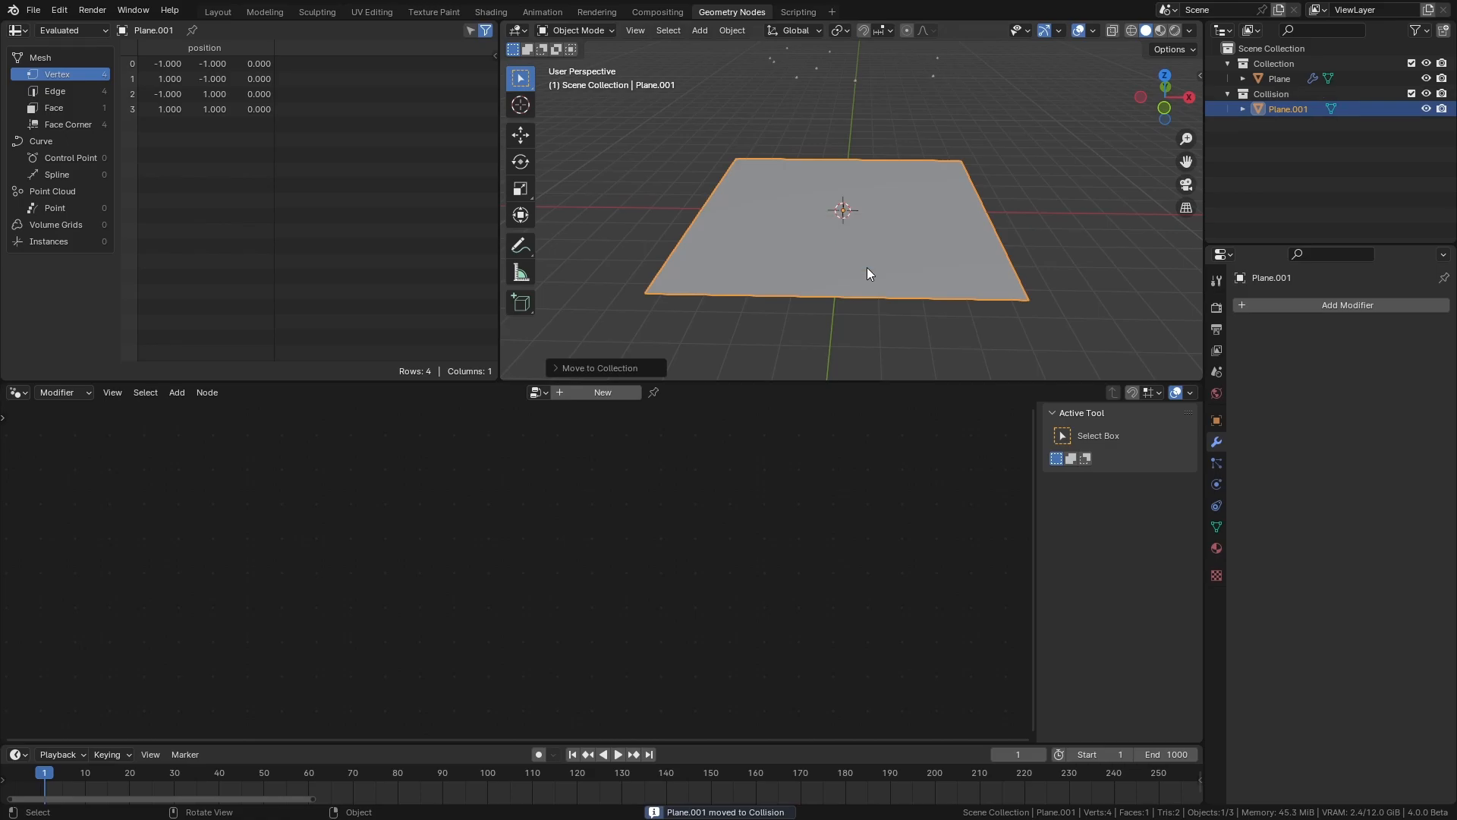
Add a Collection Info node to the emitter's Rain tree, with Collision as its collection and Relative as its transform space.
left_click(866, 267)
scroll(576, 581, "up", 2)
key("shift+a")
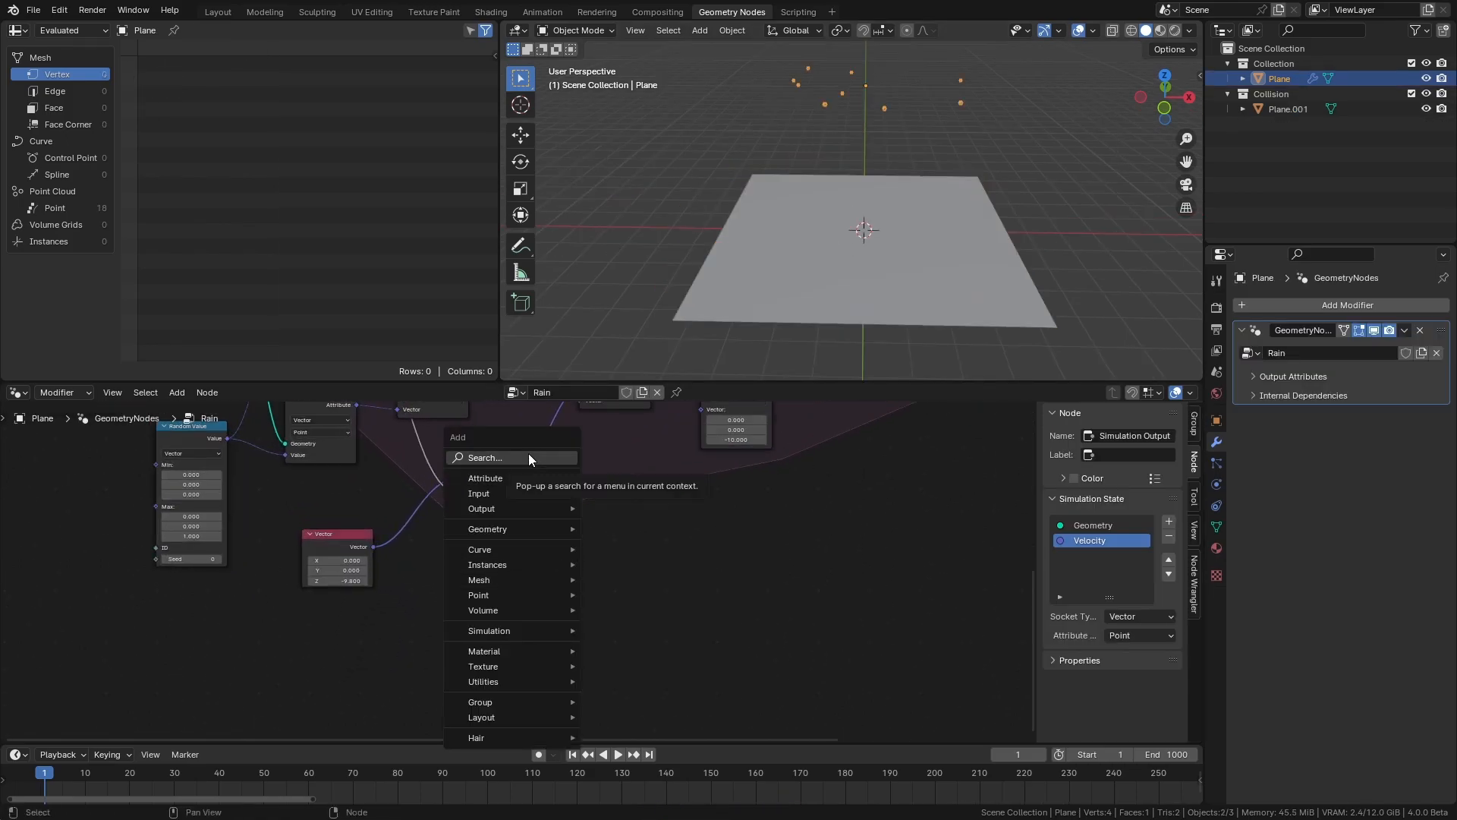
left_click(528, 458)
type("colle")
key("Return")
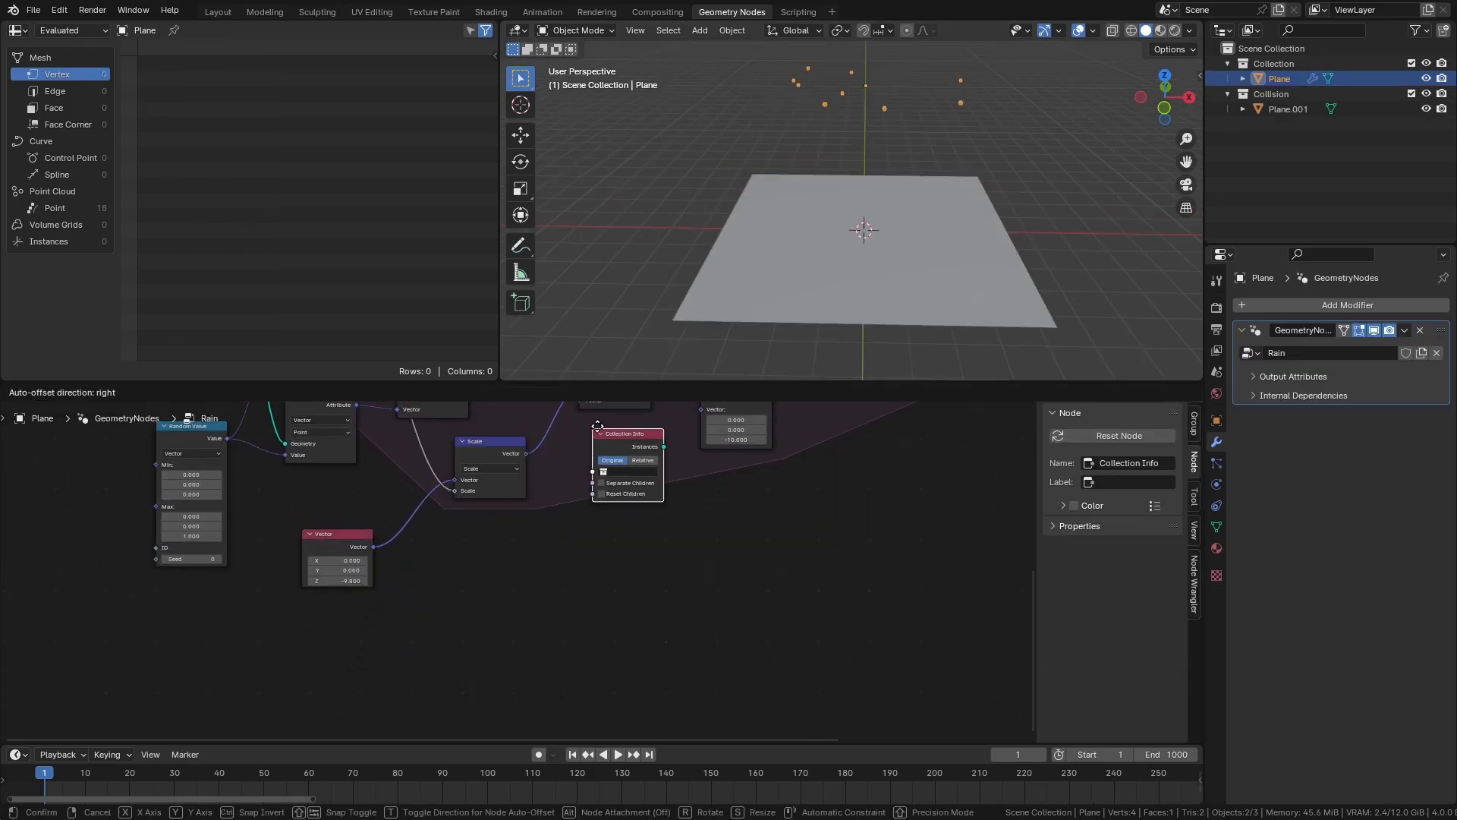
left_click(573, 626)
left_click(569, 622)
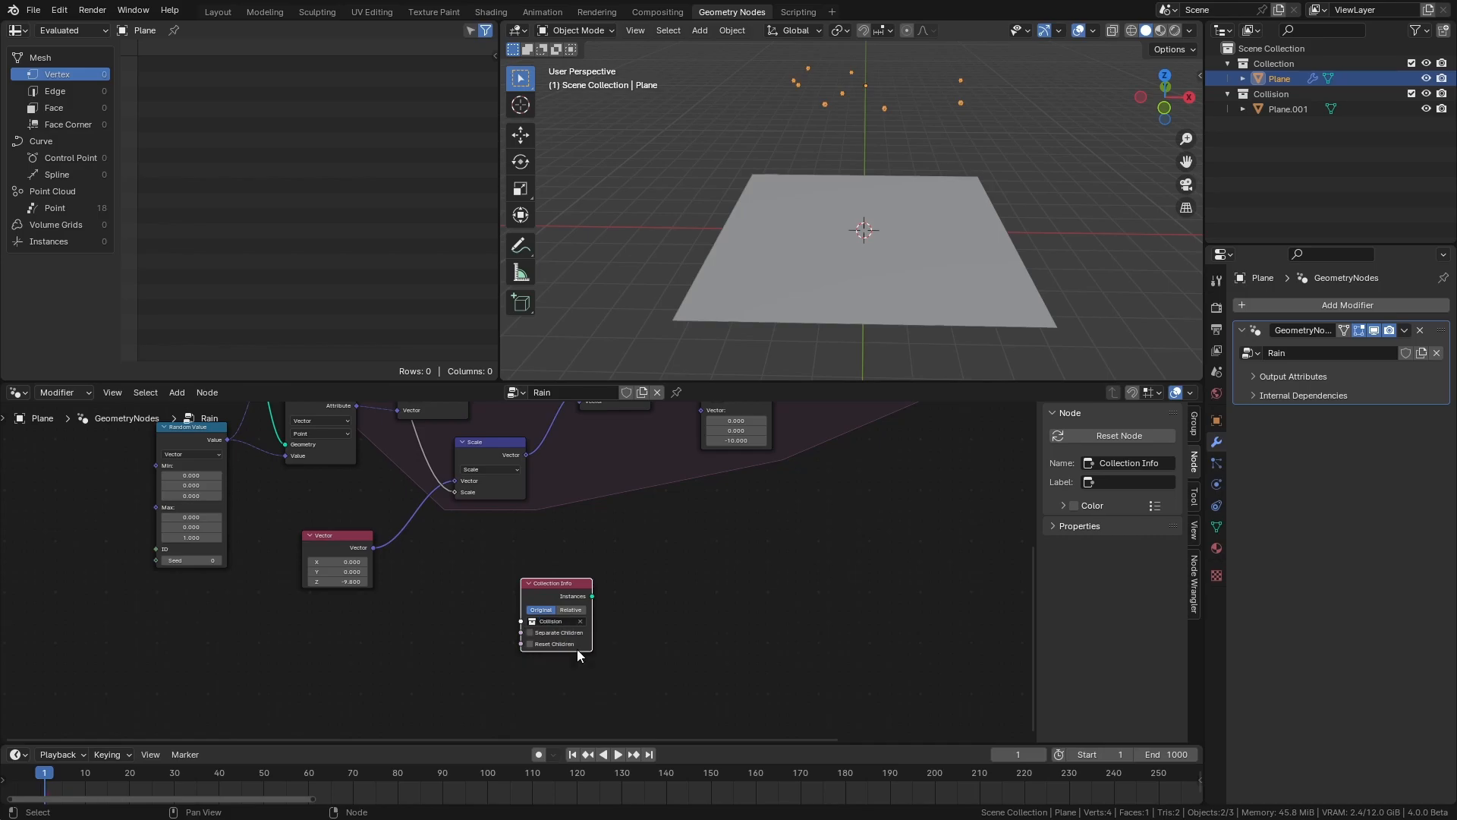
left_click(576, 649)
scroll(624, 606, "up", 2)
left_click(634, 577)
Add a Realize Instances node fed by Collection Info's Instances output.
middle_click_drag(687, 536, 503, 583)
left_click_drag(465, 606, 587, 570)
type("realiz")
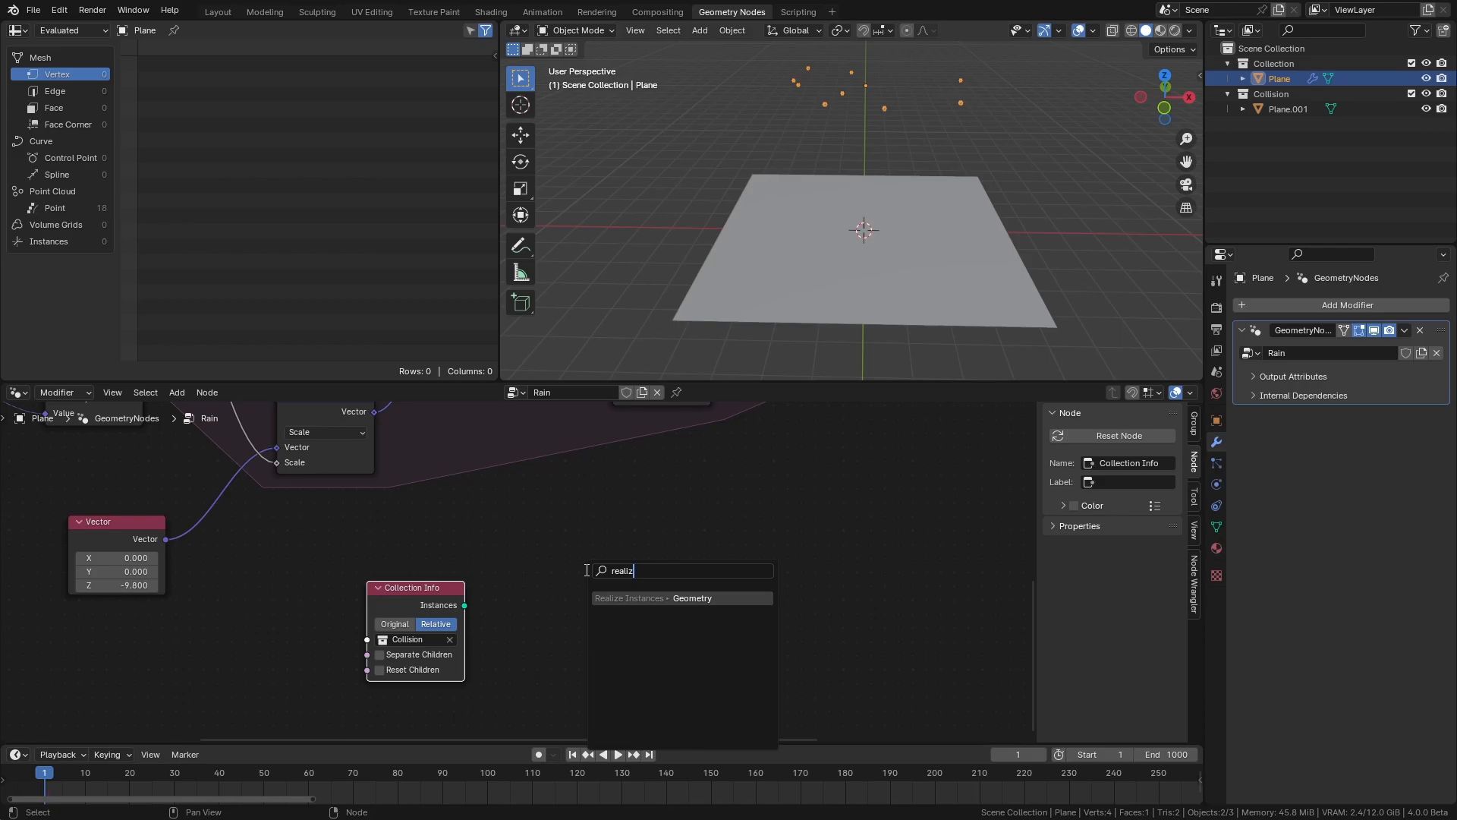
key("Return")
left_click(608, 580)
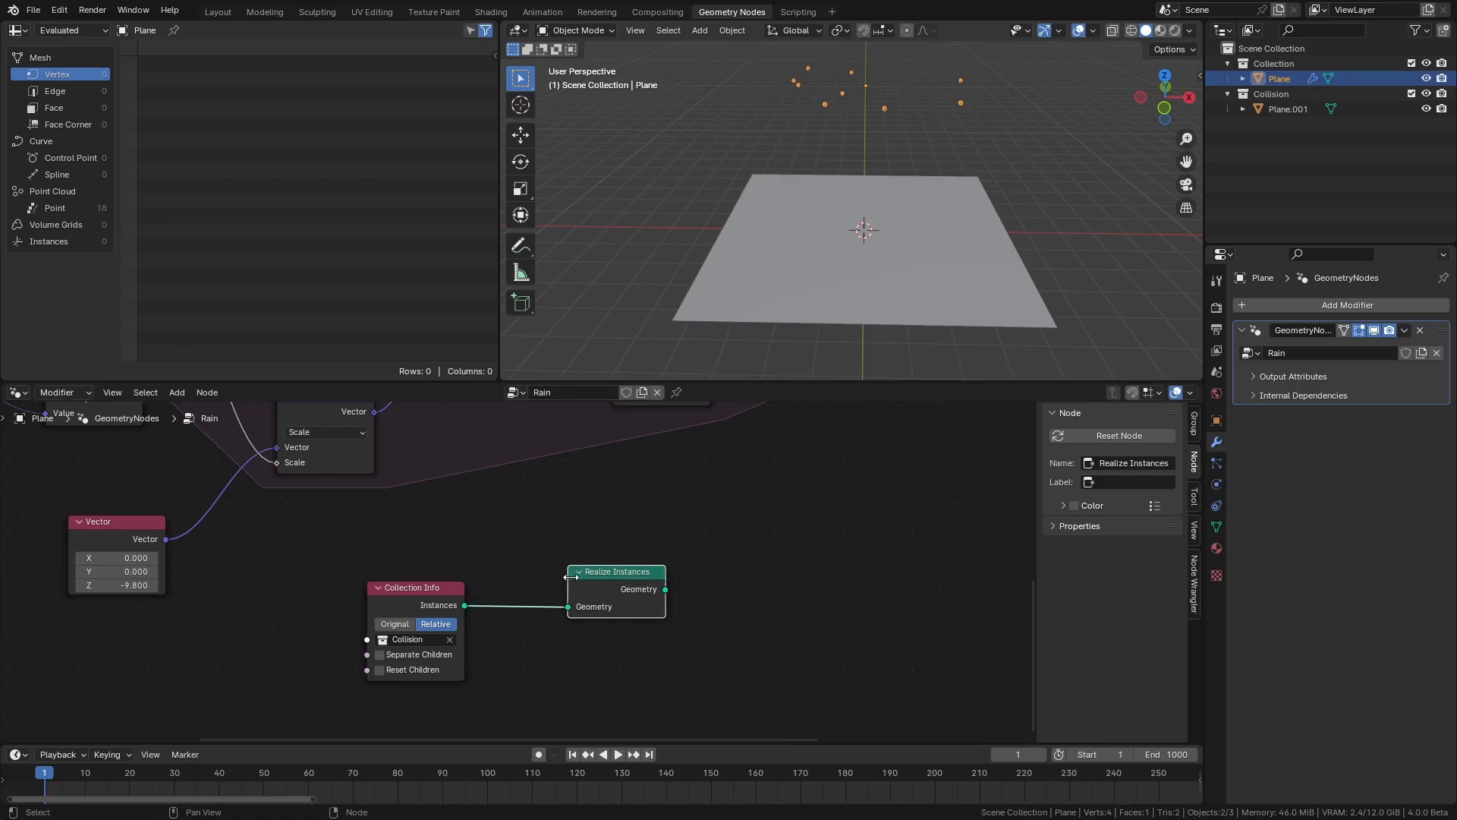
Add a Raycast node with the realized collision geometry as its Target Geometry.
scroll(703, 492, "down", 1)
scroll(658, 553, "up", 1)
middle_click_drag(703, 492, 612, 546)
scroll(658, 553, "down", 4)
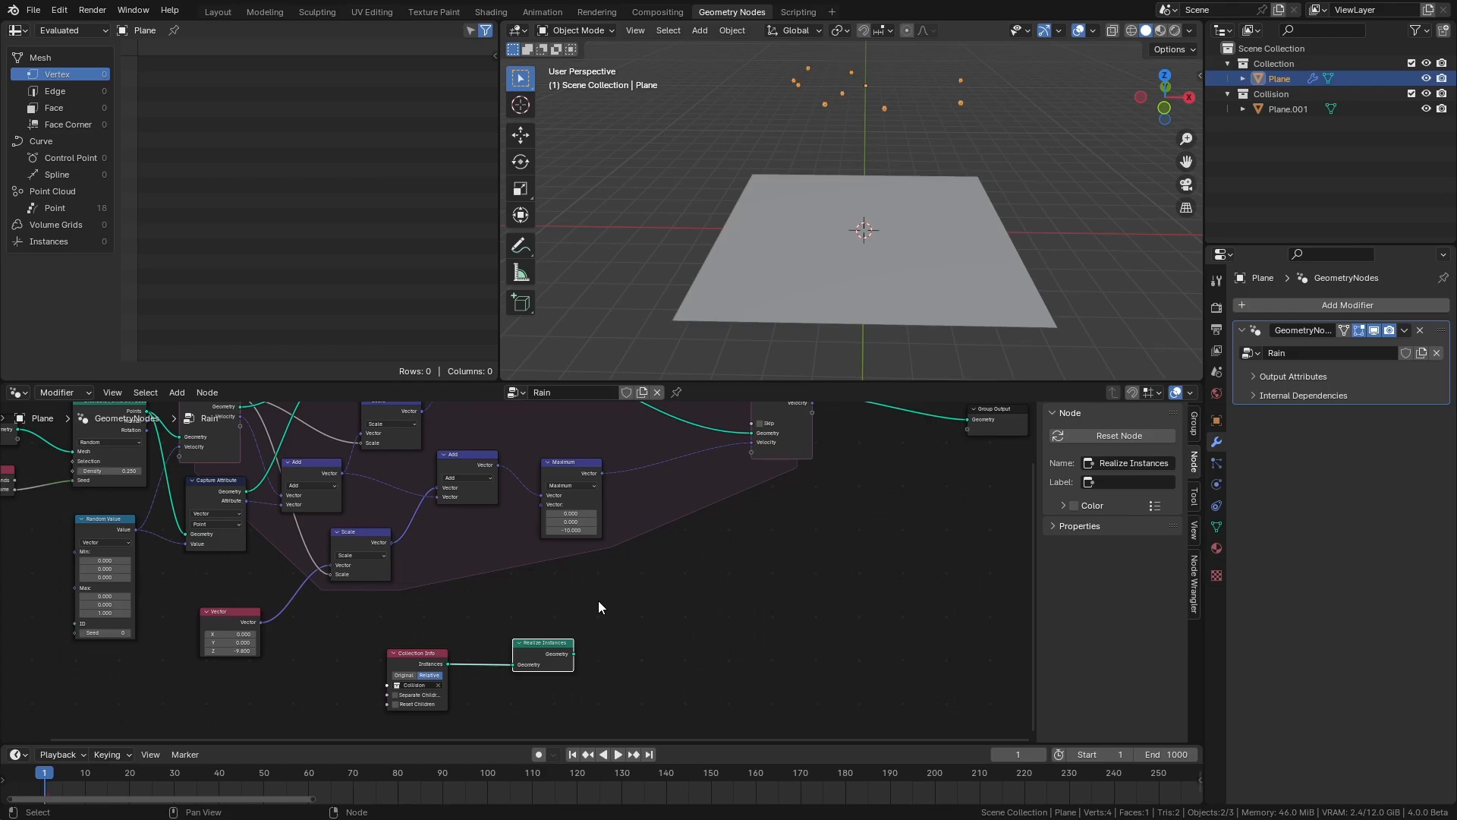
key("shift+a")
type("rayca")
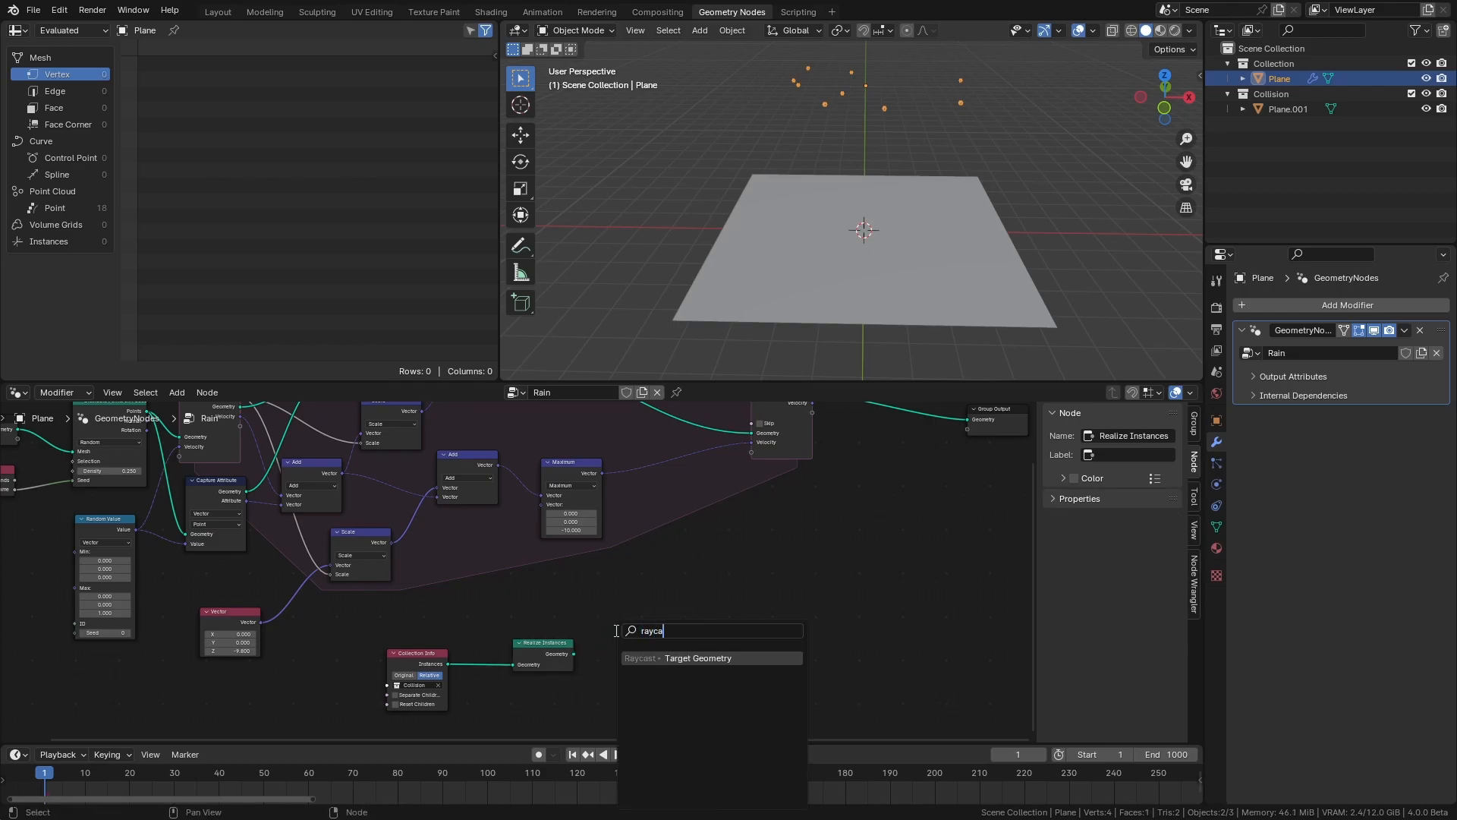
key("Return")
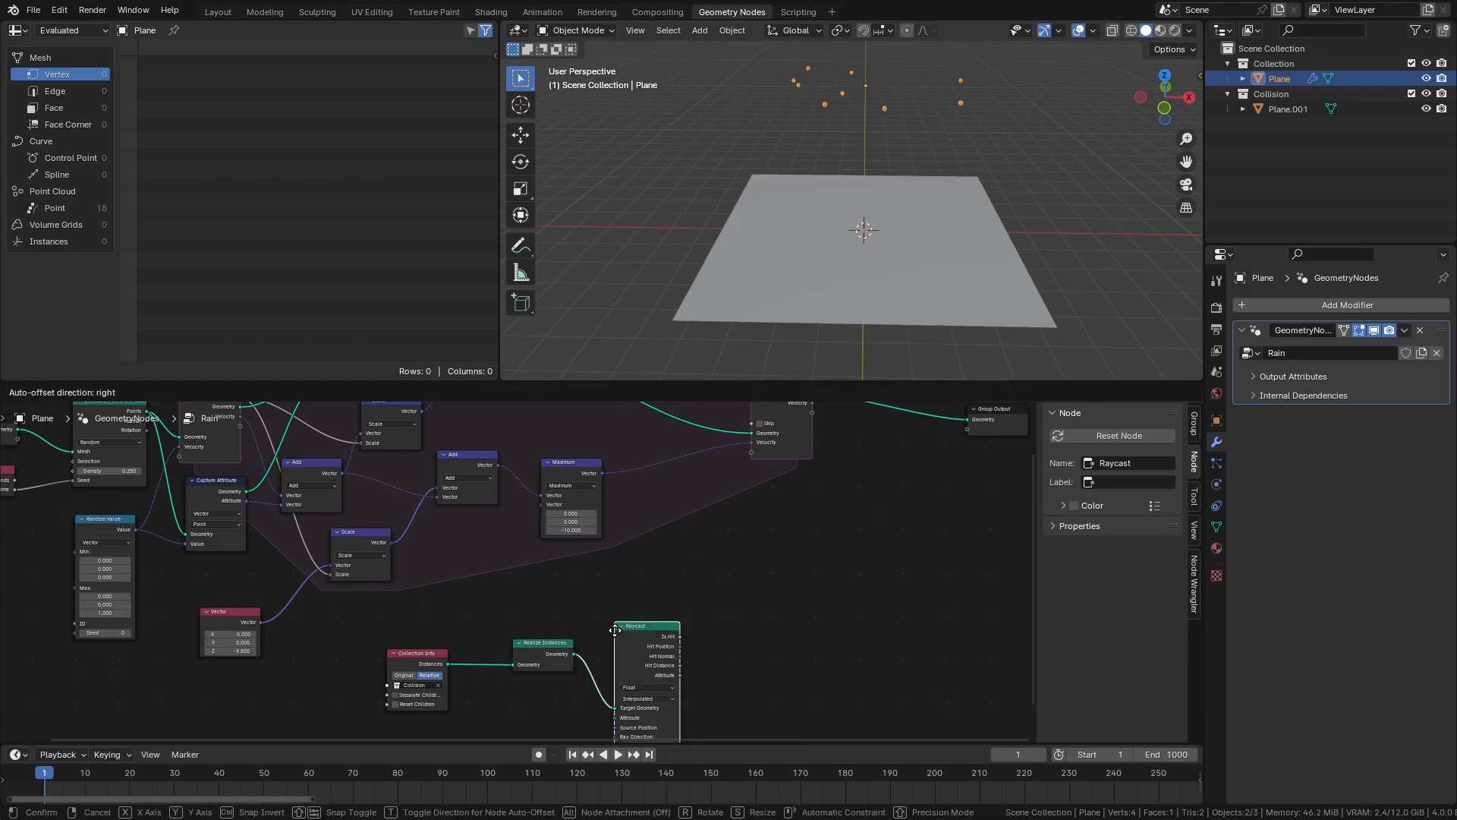
left_click(617, 590)
Insert a Delete Geometry node before Simulation Output, drive its Selection with Raycast's Is Hit, and test the playback.
middle_click_drag(717, 584, 649, 512)
scroll(683, 538, "up", 3)
scroll(680, 542, "up", 1)
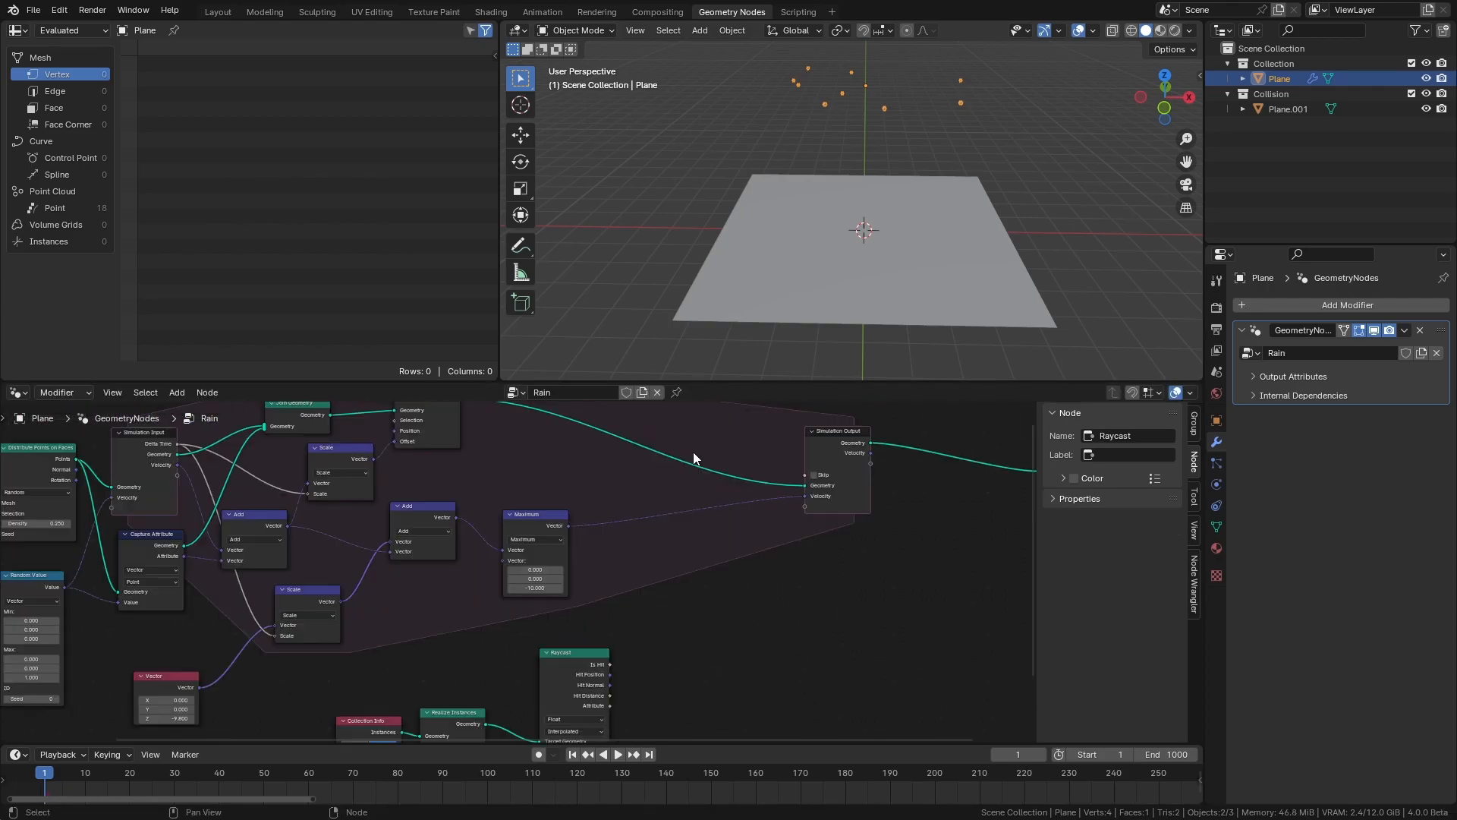
key("shift+a")
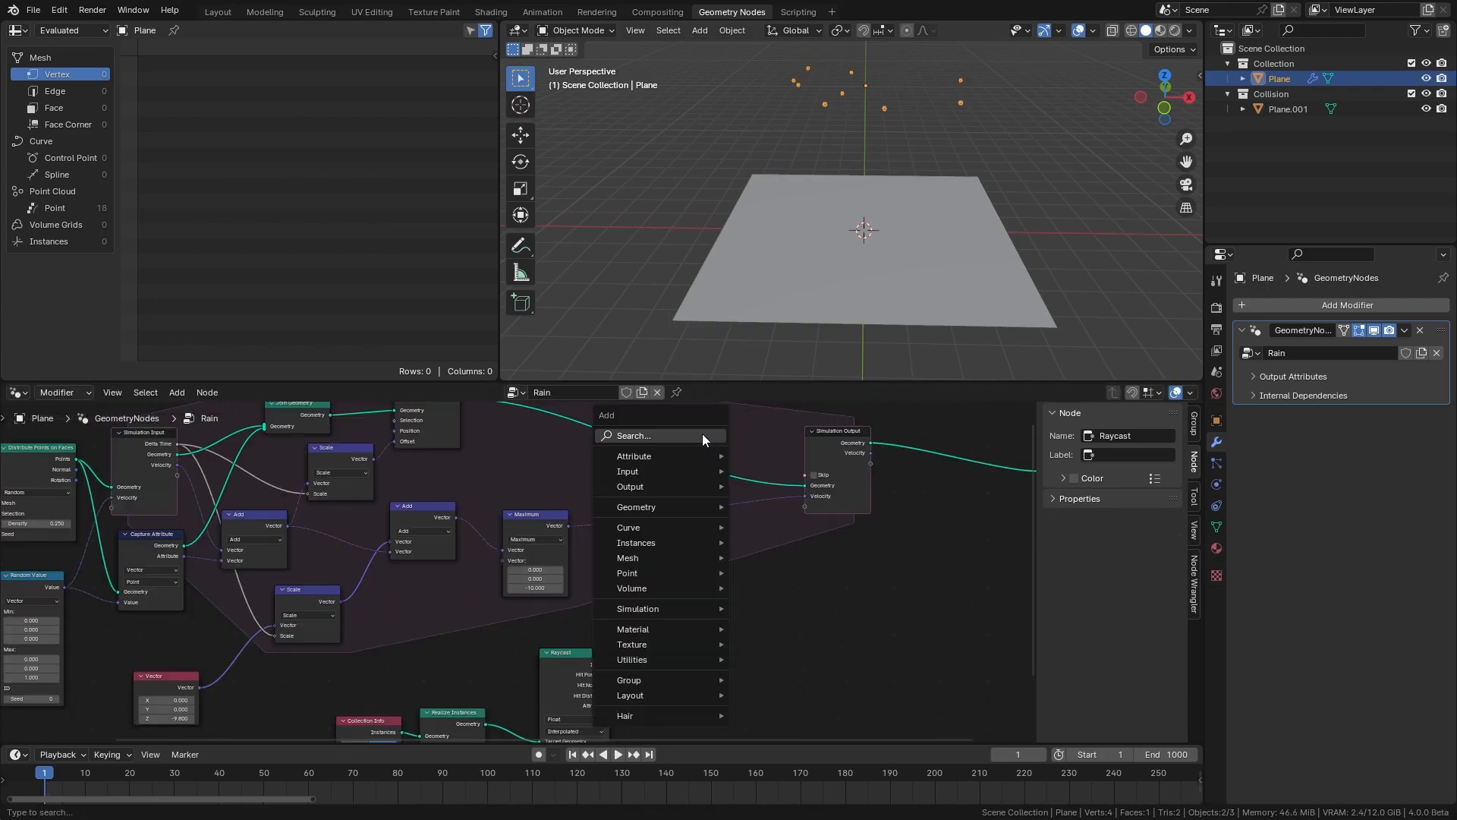
type("delete")
key("Return")
left_click(702, 434)
left_click_drag(575, 658, 700, 494)
key("space")
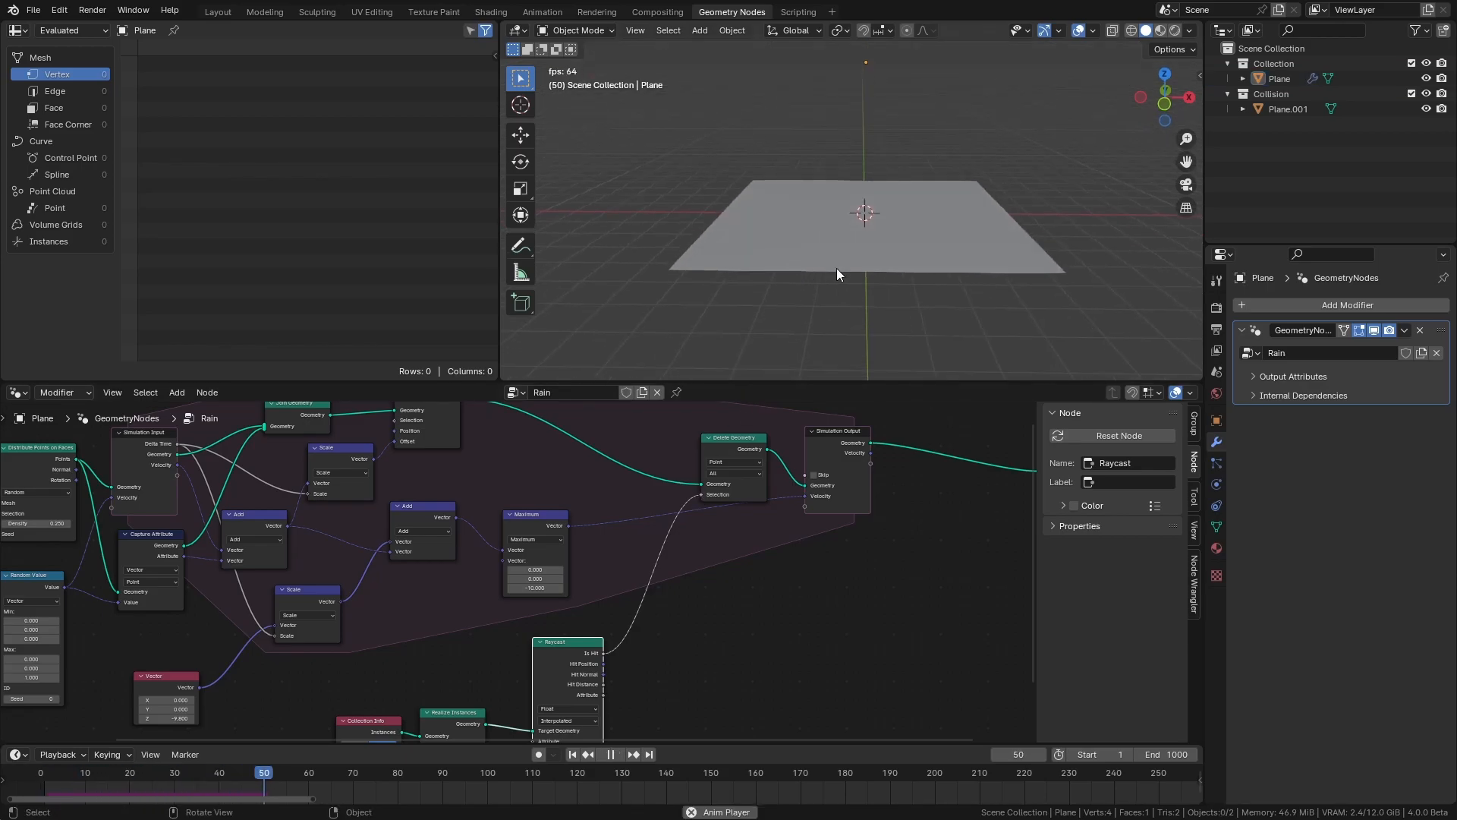
key("space")
Set the Raycast node's Ray Length to 0.4 m.
middle_click_drag(687, 660, 719, 481)
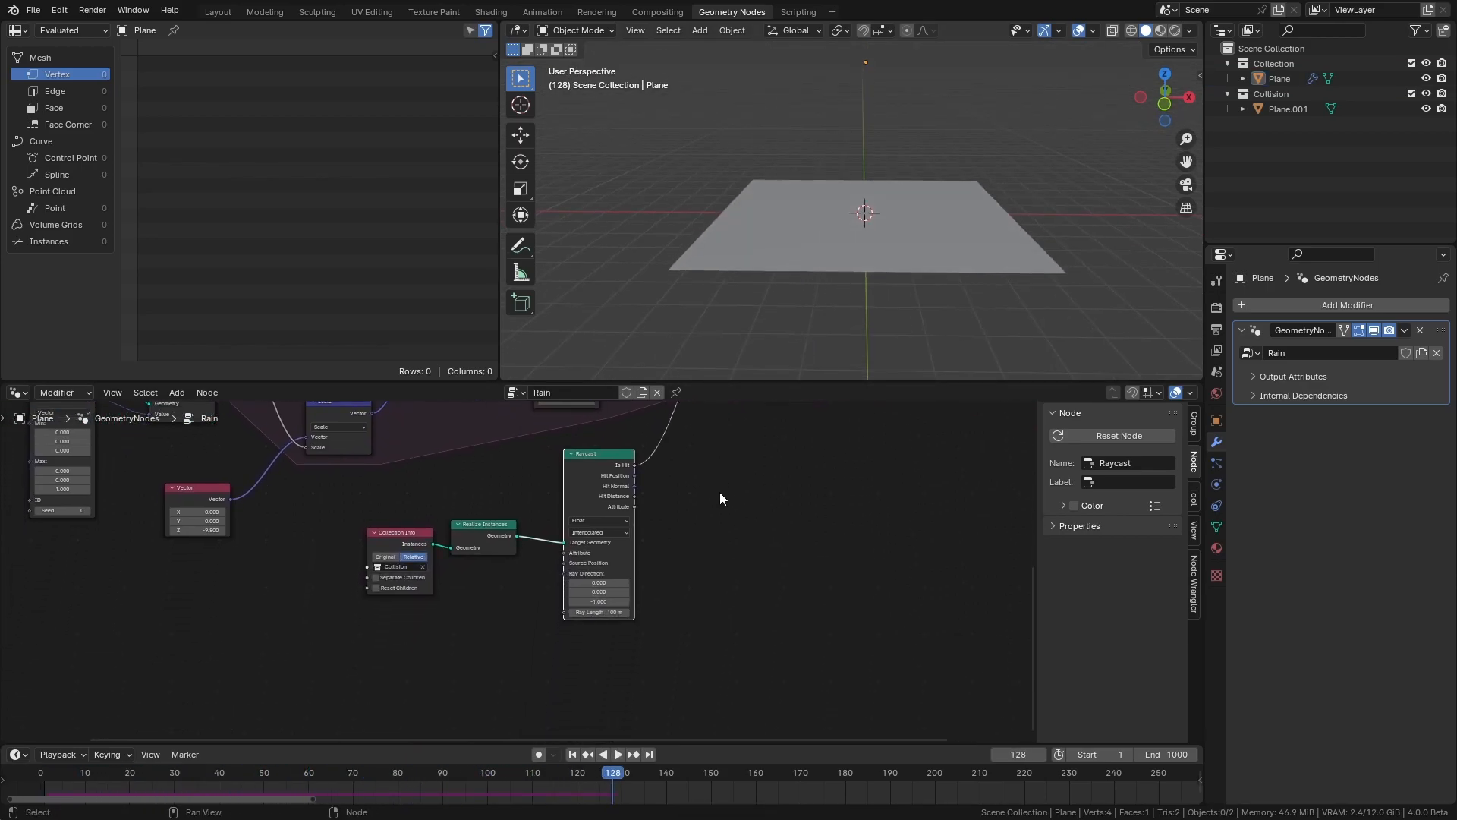
scroll(721, 531, "up", 6)
scroll(726, 649, "up", 1)
left_click(667, 638)
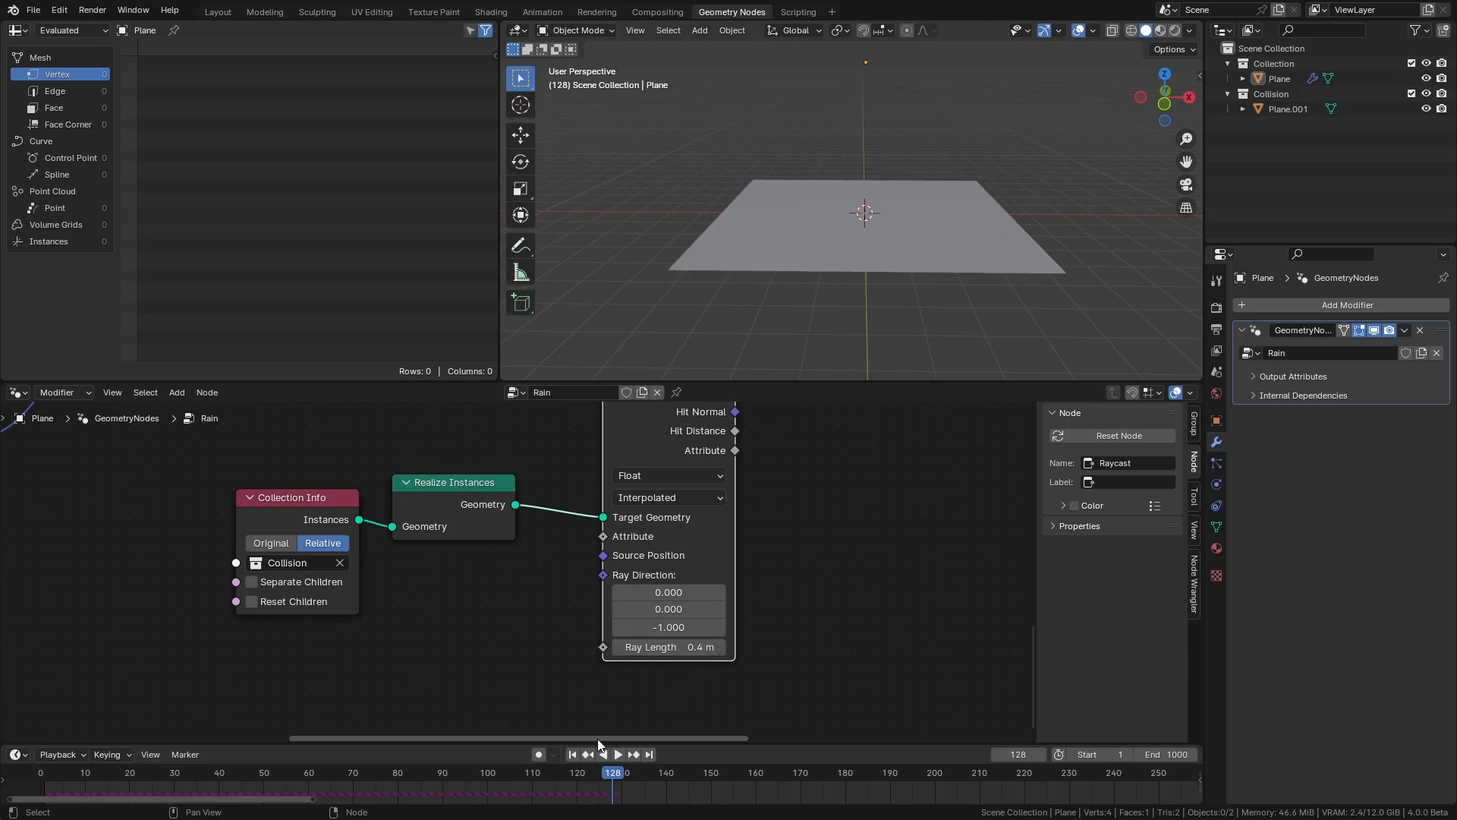
Replay the simulation from the first frame and inspect in front view where the points disappear above the ground.
left_click(574, 754)
key("space")
middle_click_drag(900, 307, 900, 285)
middle_click_drag(1034, 193, 1003, 223)
left_click(1147, 107)
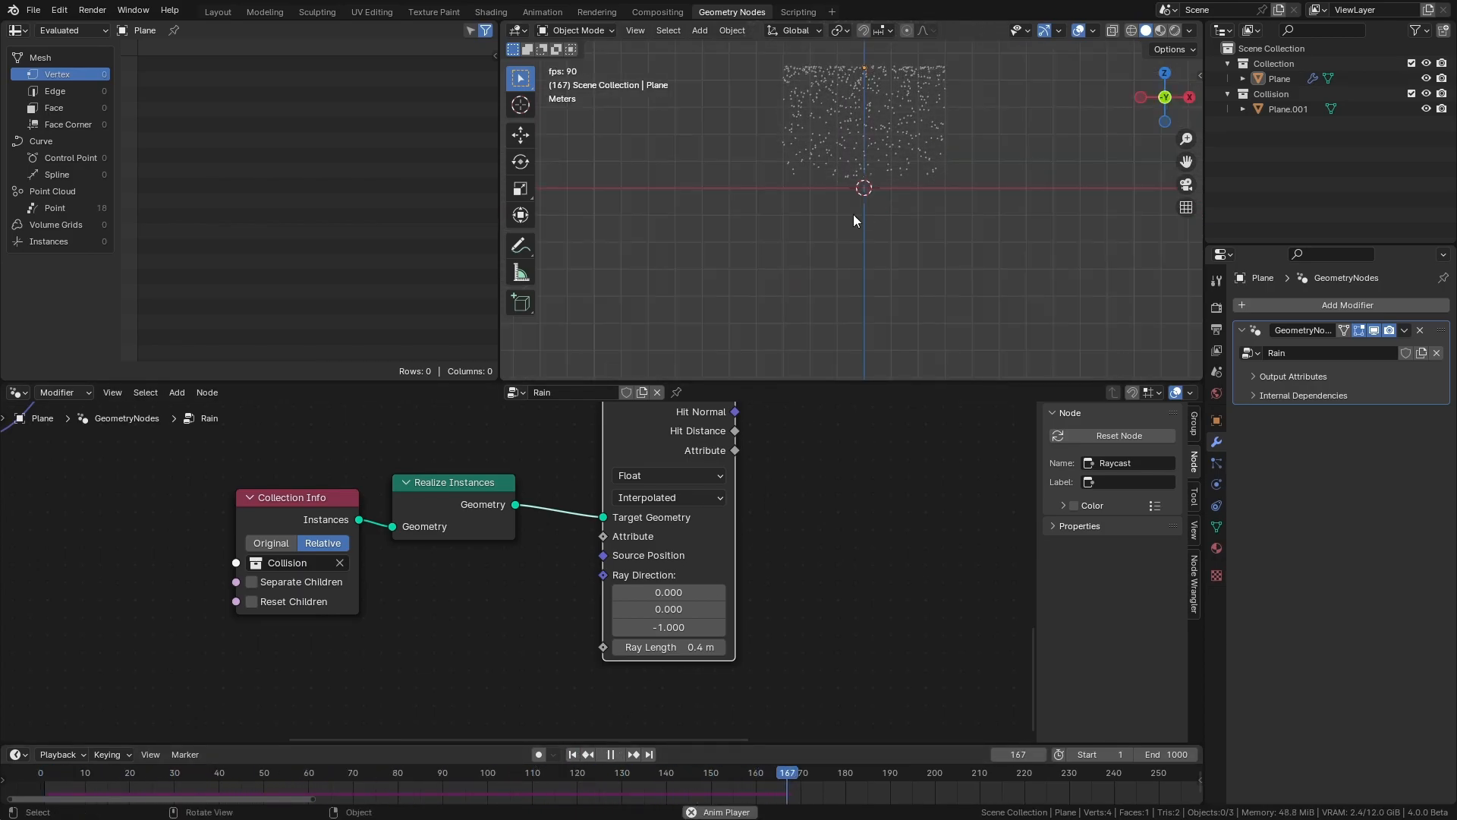
middle_click_drag(871, 184, 882, 273, "shift")
key("space")
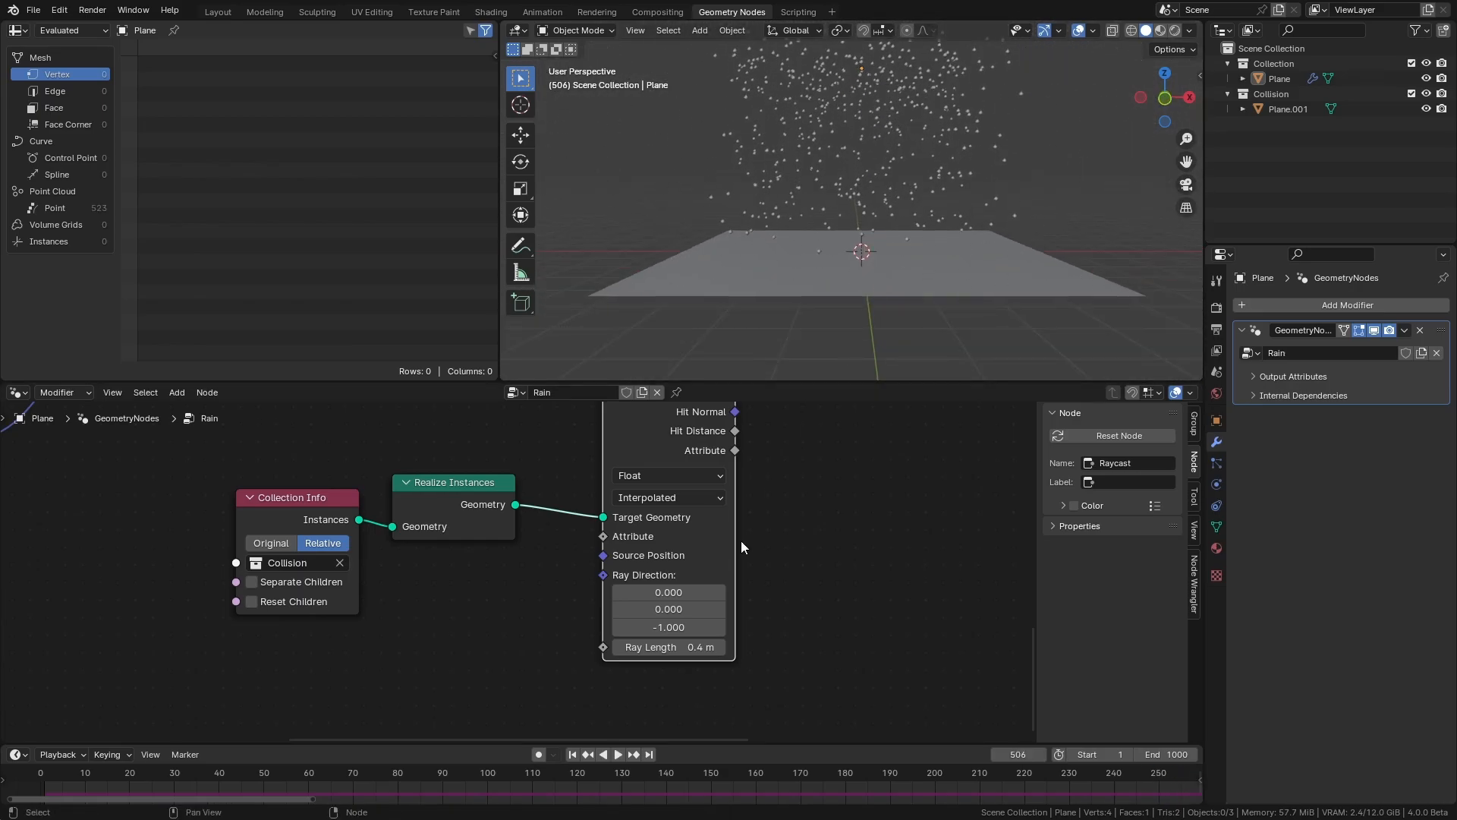
Try a Raycast Ray Length of 0.1 m and play the simulation.
middle_click_drag(735, 601, 722, 636)
double_click(624, 682)
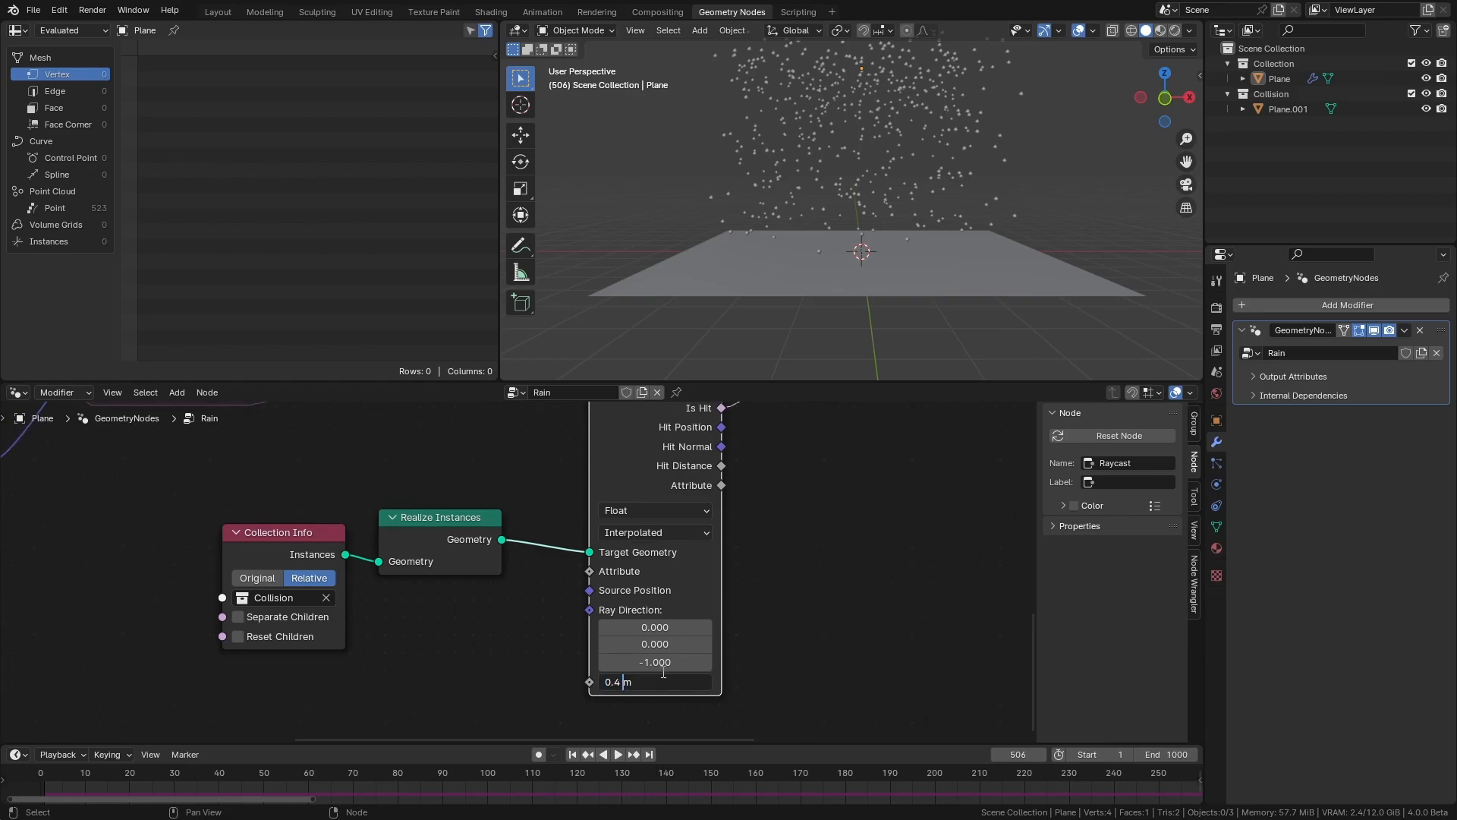
key("Return")
key("space")
Annotate the front view with a circle for a raindrop, a downward arrow, and a ground line below it.
scroll(801, 299, "down", 3)
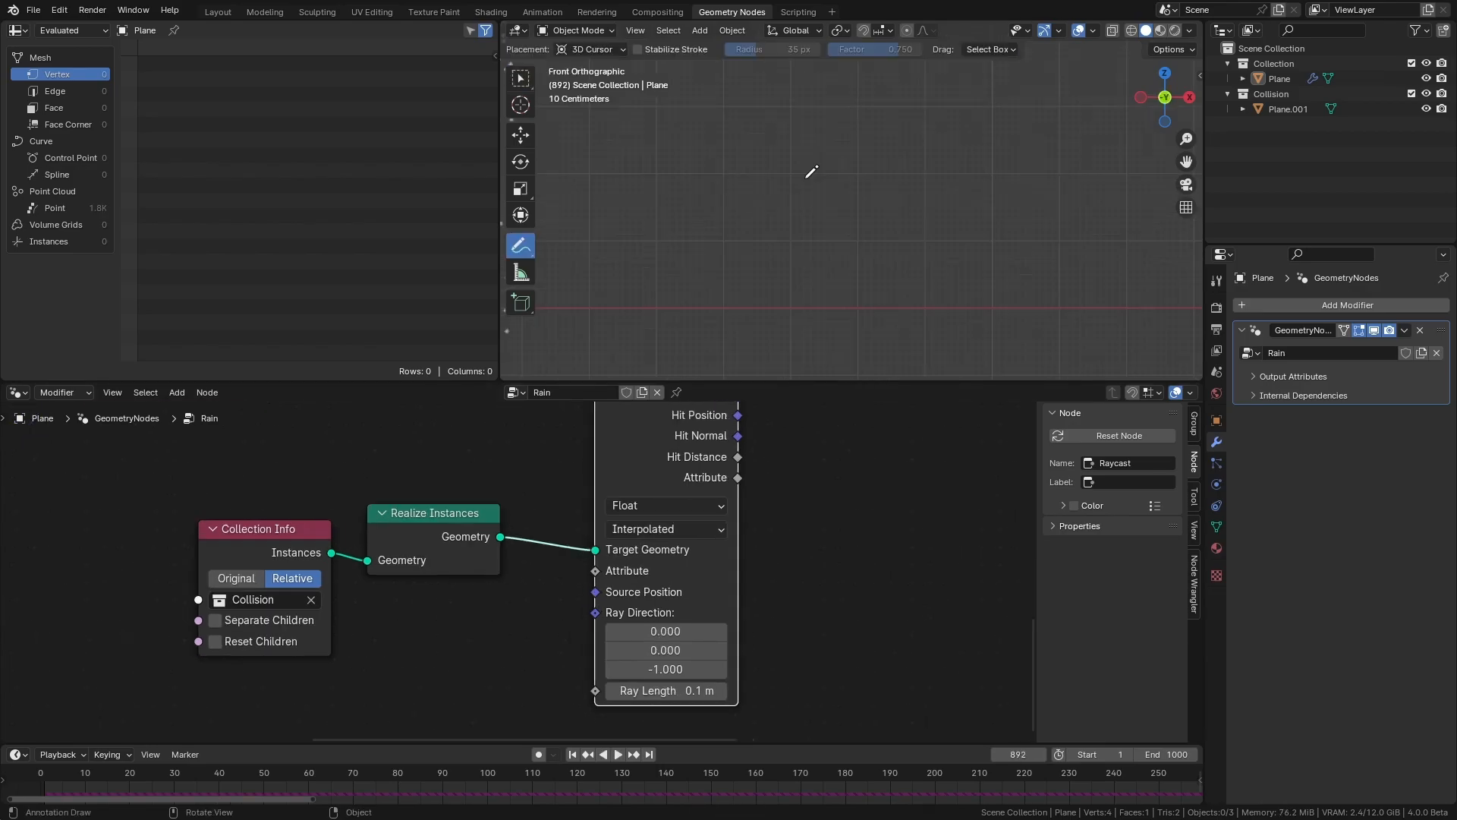
left_click_drag(797, 175, 794, 182)
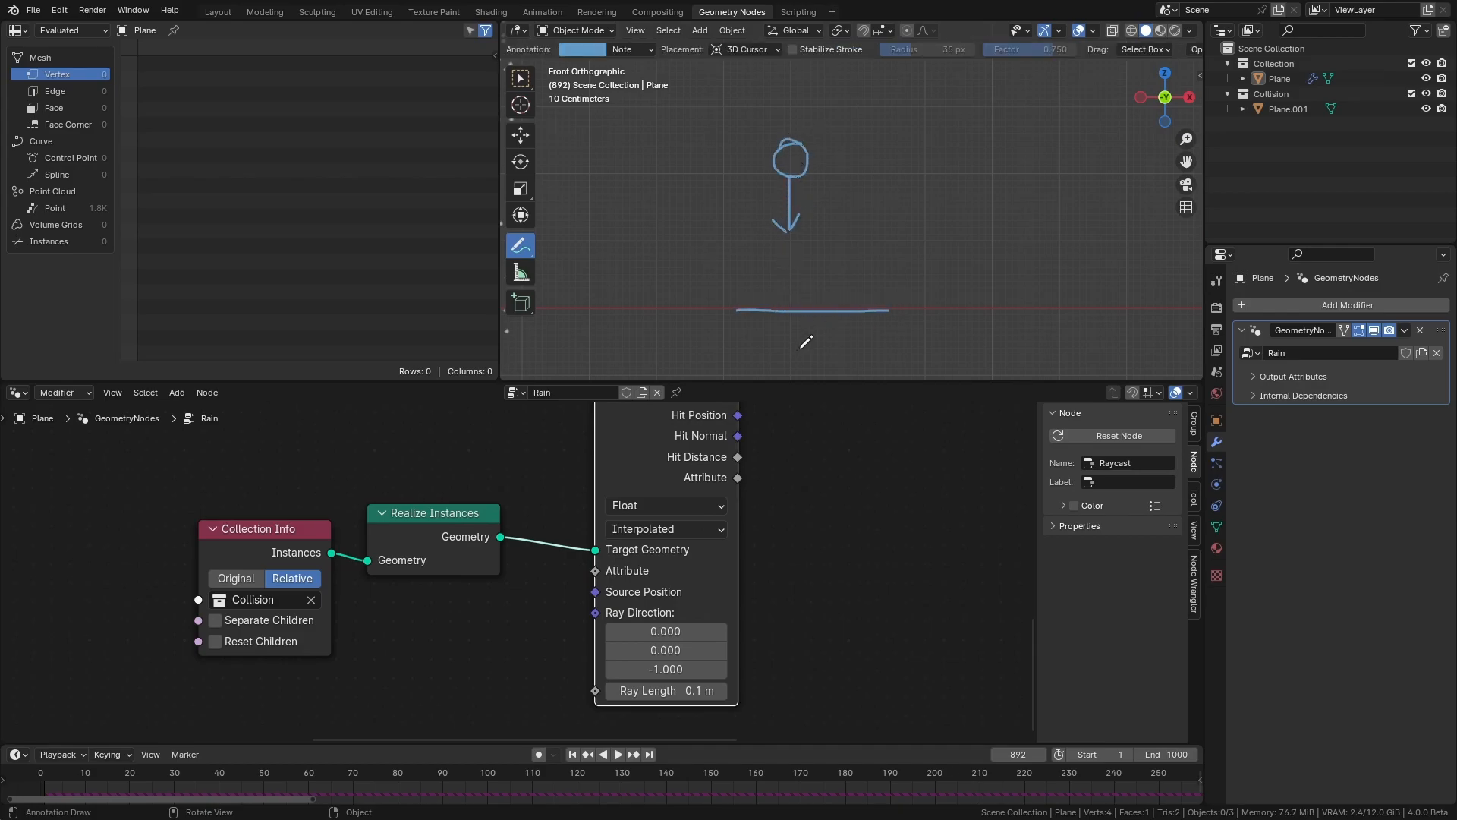
mouse_move(962, 279)
middle_mouse_down("shift")
mouse_move(924, 231)
mouse_move(839, 228)
mouse_move(797, 247)
mouse_move(848, 252)
mouse_move(874, 209)
middle_mouse_up("shift")
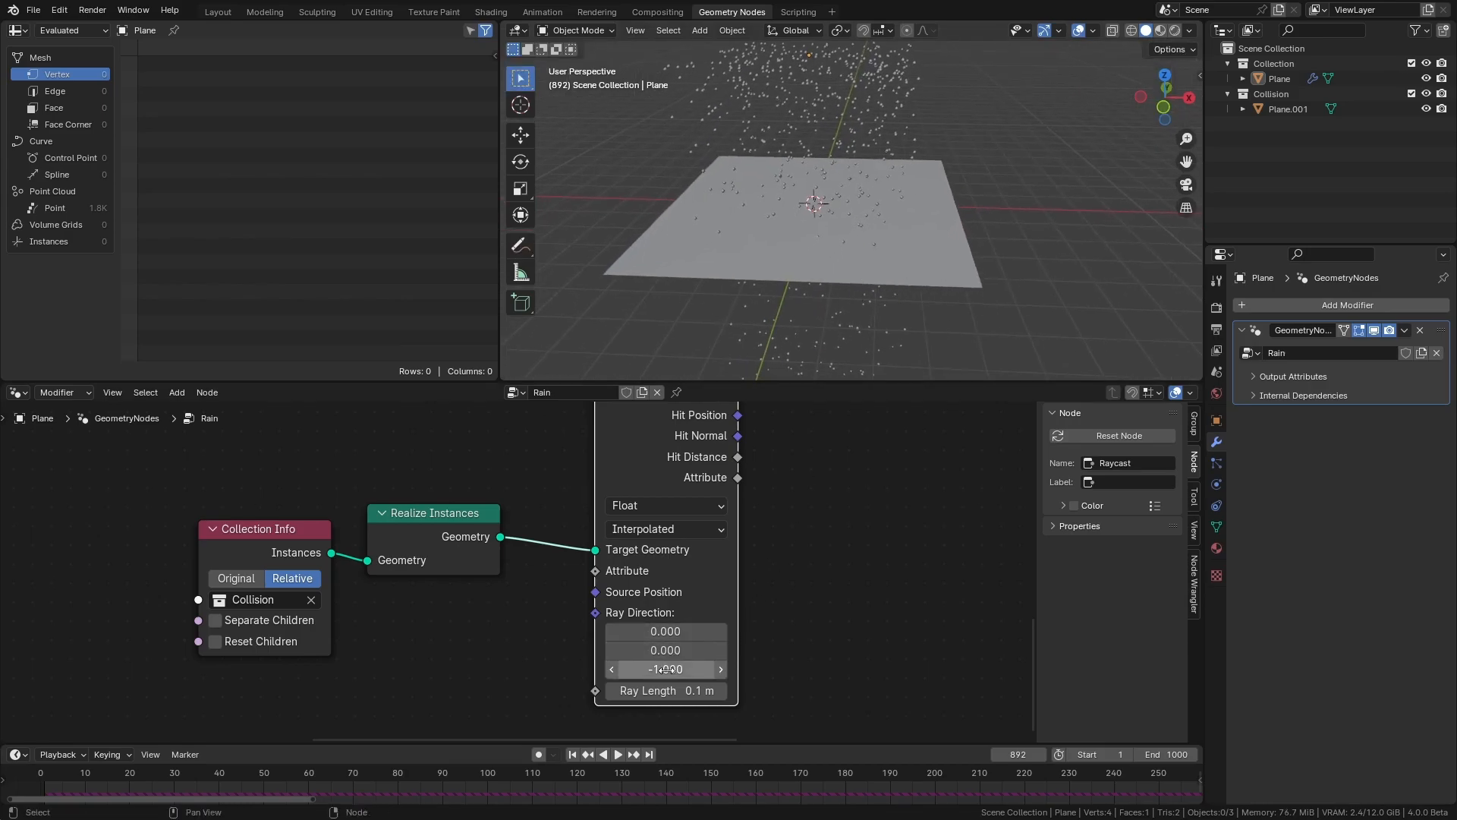
Set Raycast's Ray Direction Z to 1 and its Ray Length to 0.4 m.
left_click(668, 669)
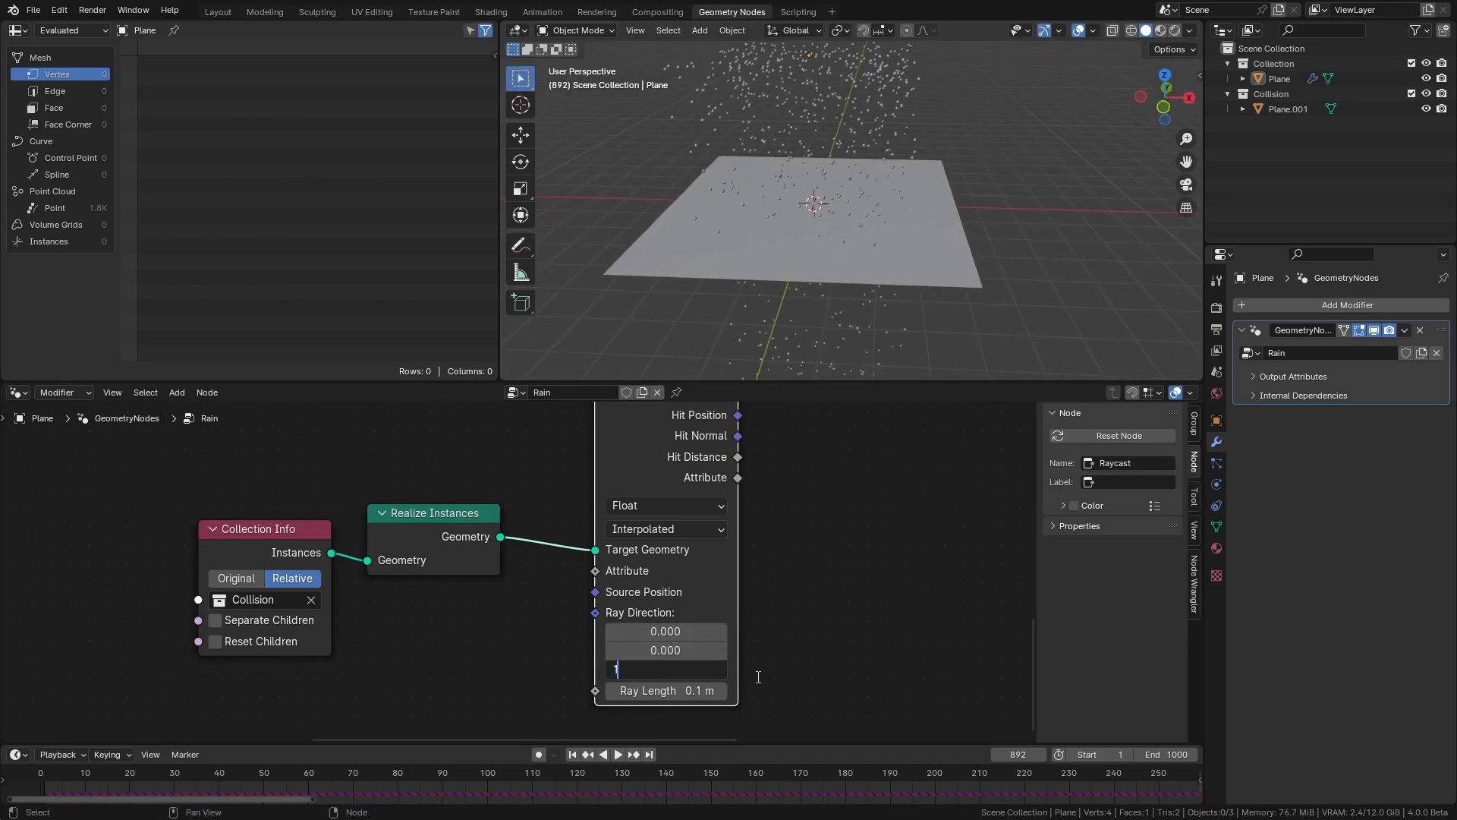
left_click(678, 690)
type("0.4")
key("Return")
Replay the simulation from the first frame and examine the points around ground level in front view.
left_click(570, 756)
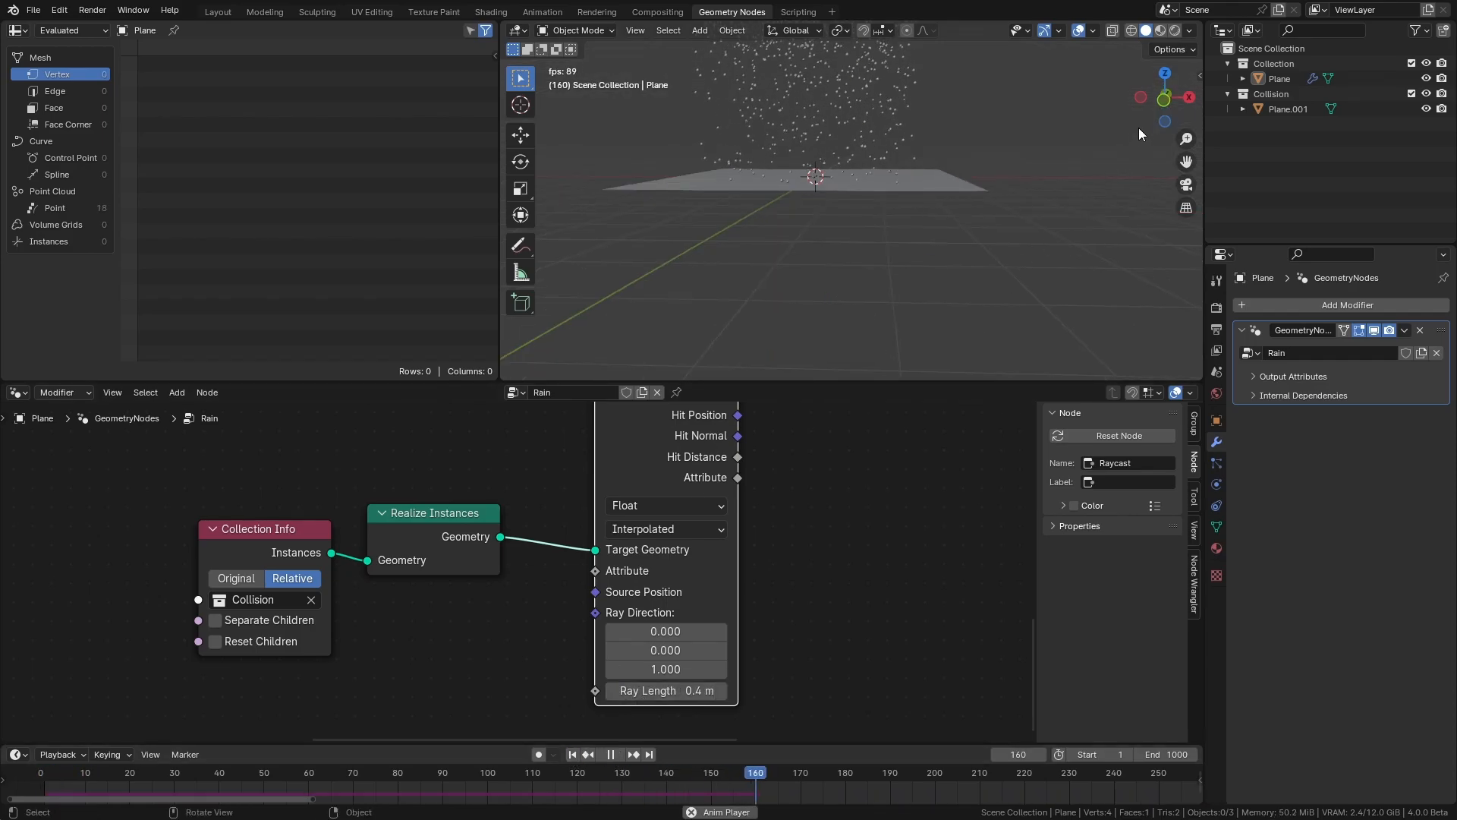
left_click(1164, 100)
scroll(862, 180, "up", 6)
middle_click_drag(862, 180, 903, 275, "shift")
scroll(876, 265, "up", 4)
scroll(842, 271, "down", 5)
key("space")
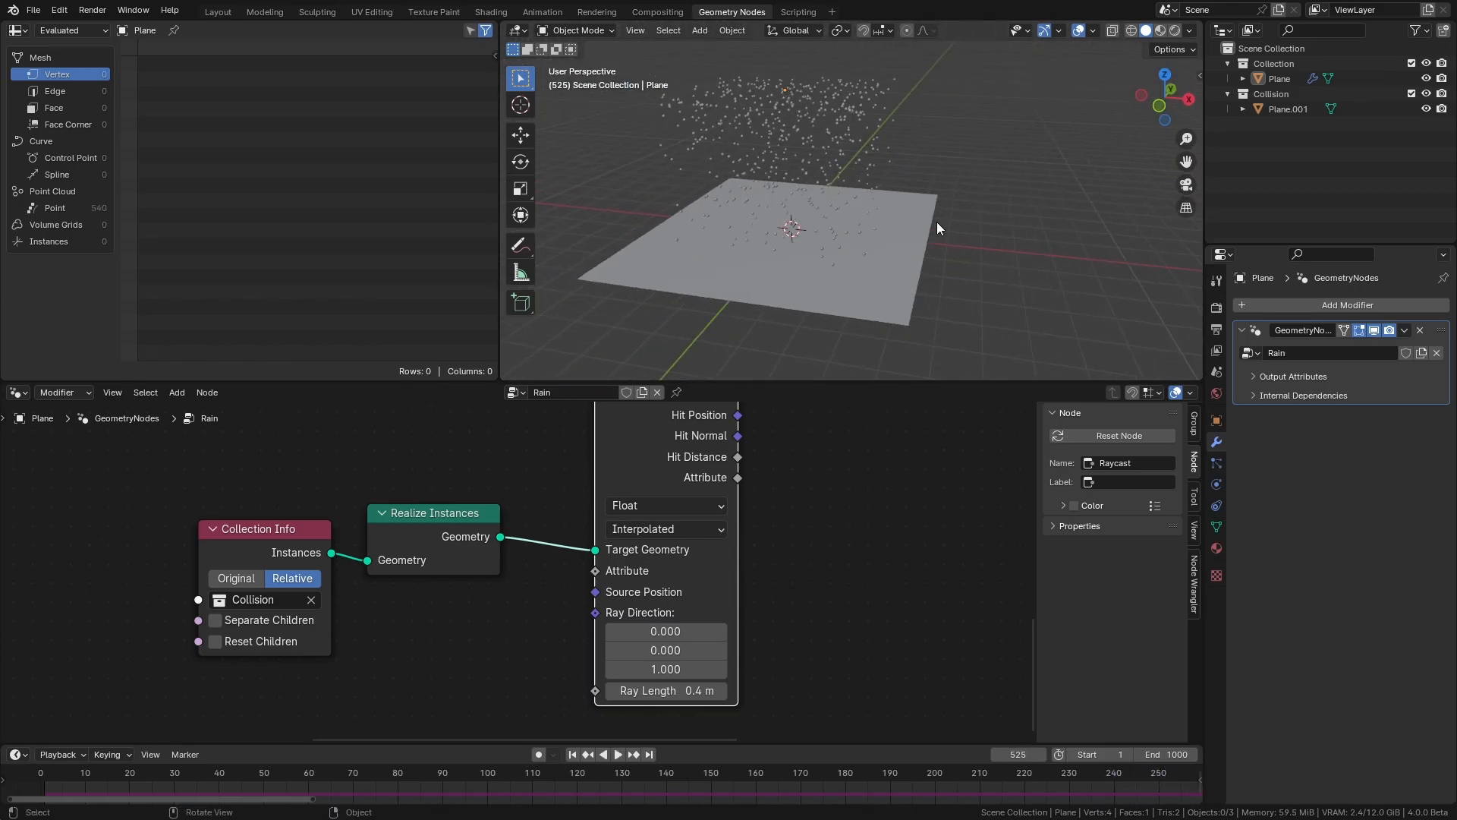
Add a cube, flatten it along Z, and stretch it along Y into a long slab spanning the ground plane.
key("shift+a")
mouse_move(959, 226)
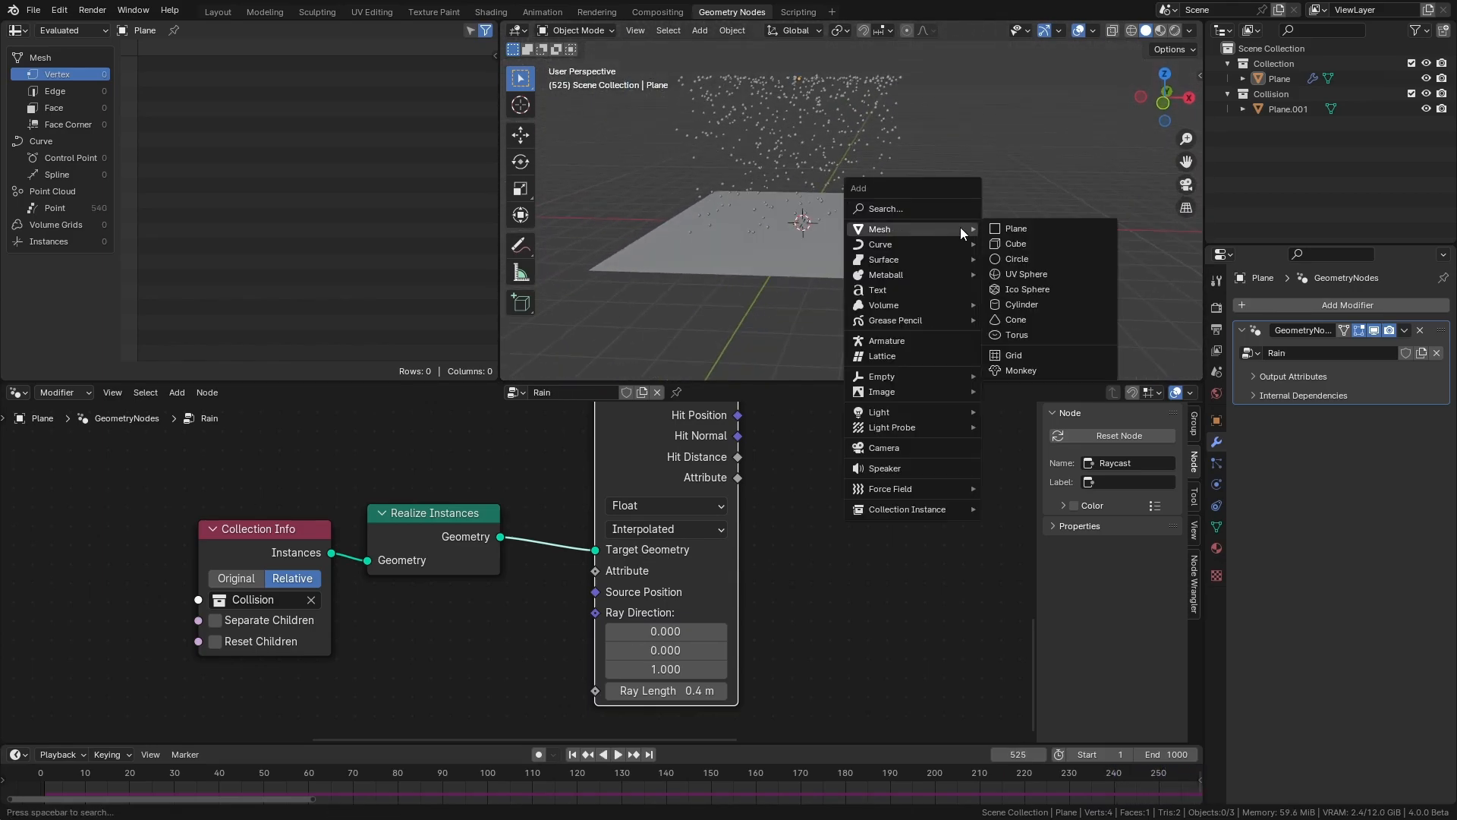
left_click(1006, 244)
key("s")
key("z")
left_click(854, 241)
key("s")
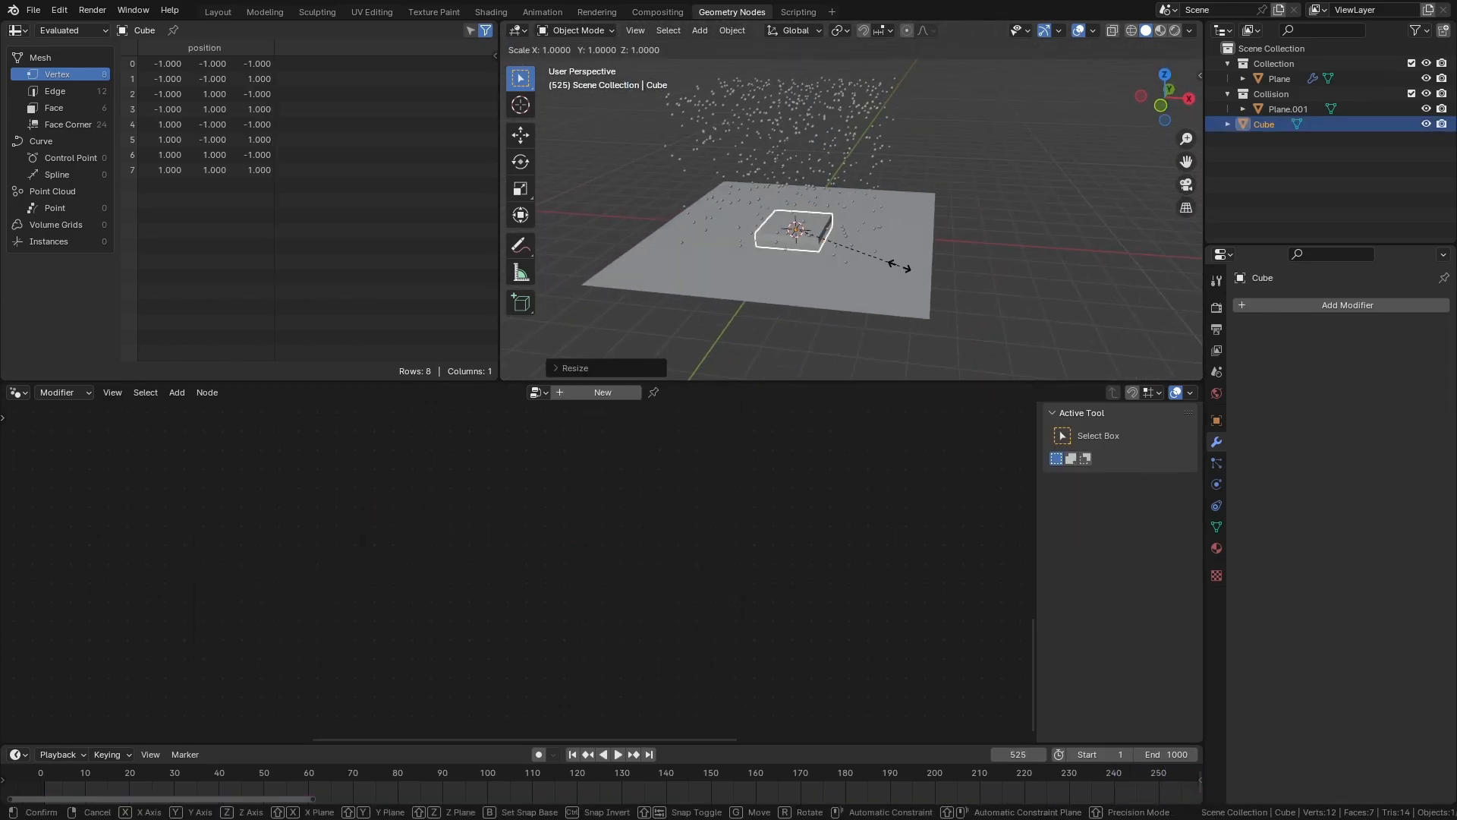
key("y")
left_click(717, 249)
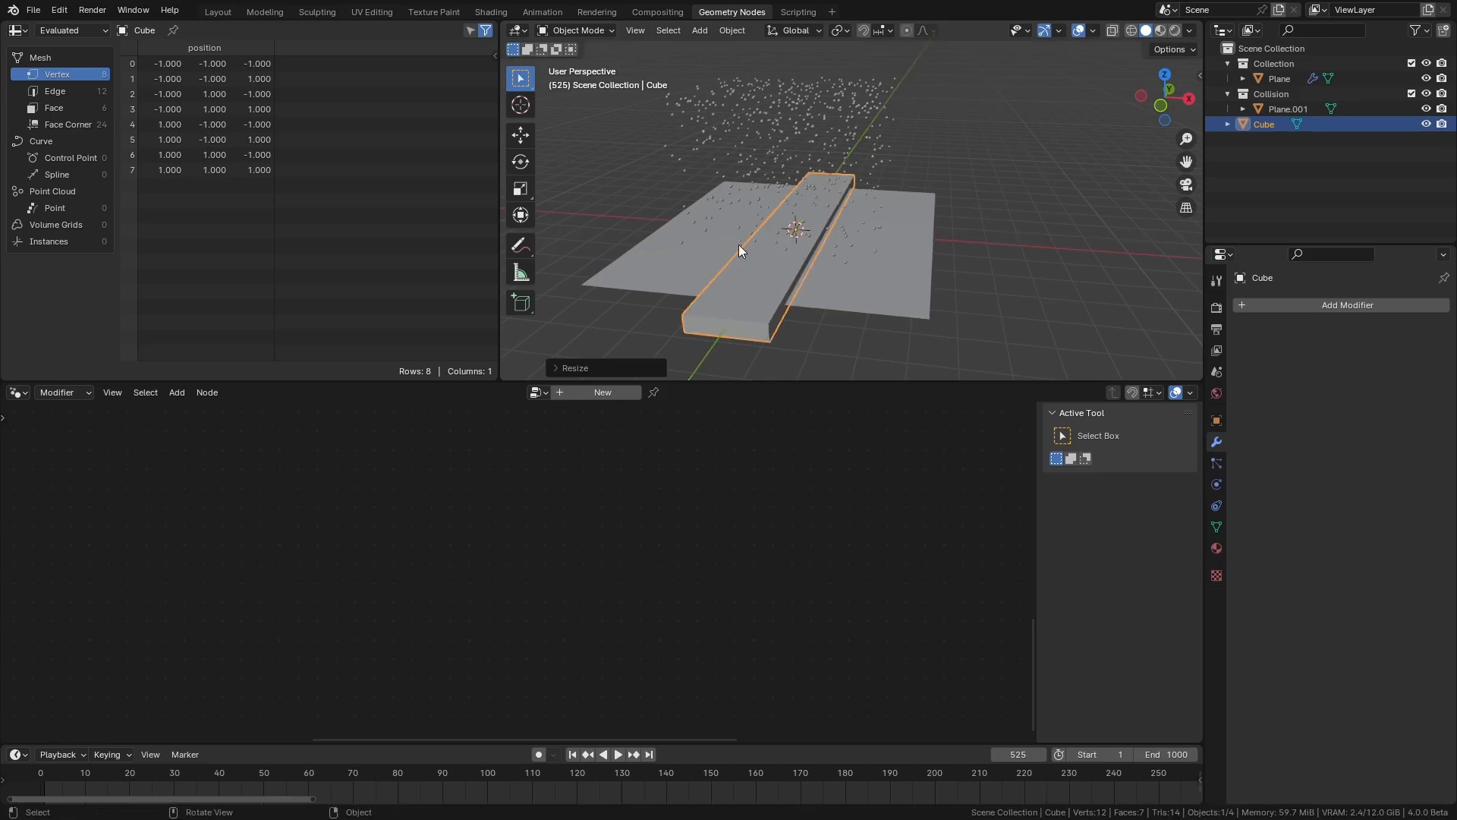
Move the slab over one side of the ground plane and into the Collision collection, and play the simulation.
middle_click_drag(717, 249, 721, 224)
key("g")
left_click(668, 175)
left_click_drag(1297, 126, 1291, 94)
left_click(782, 175)
key("g")
left_click(888, 277)
middle_click_drag(888, 277, 939, 223)
key("space")
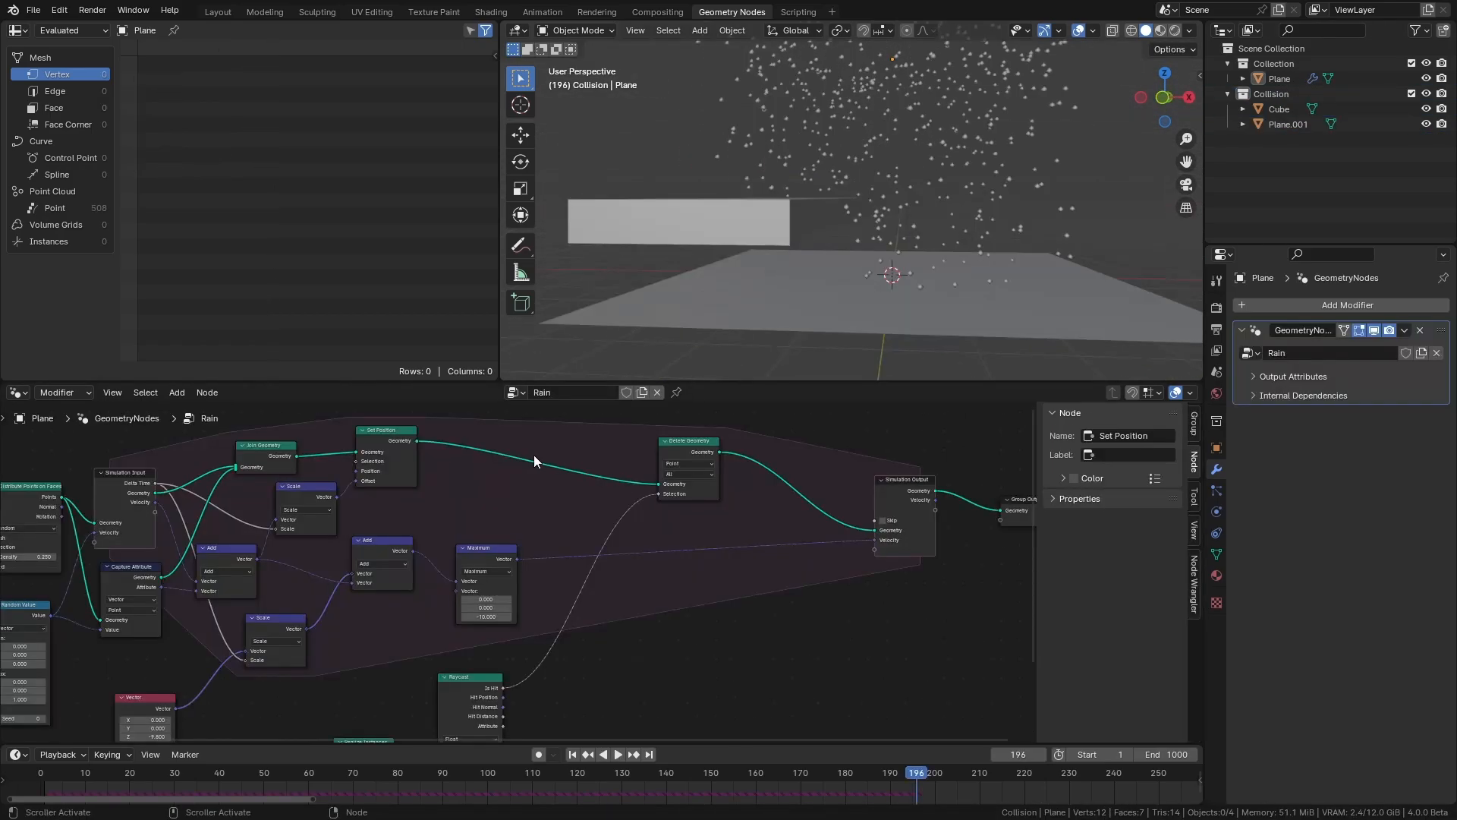
Branch a second Set Position node off the first Set Position's geometry and place it inside the simulation zone.
left_click_drag(417, 439, 663, 577)
type("set posi")
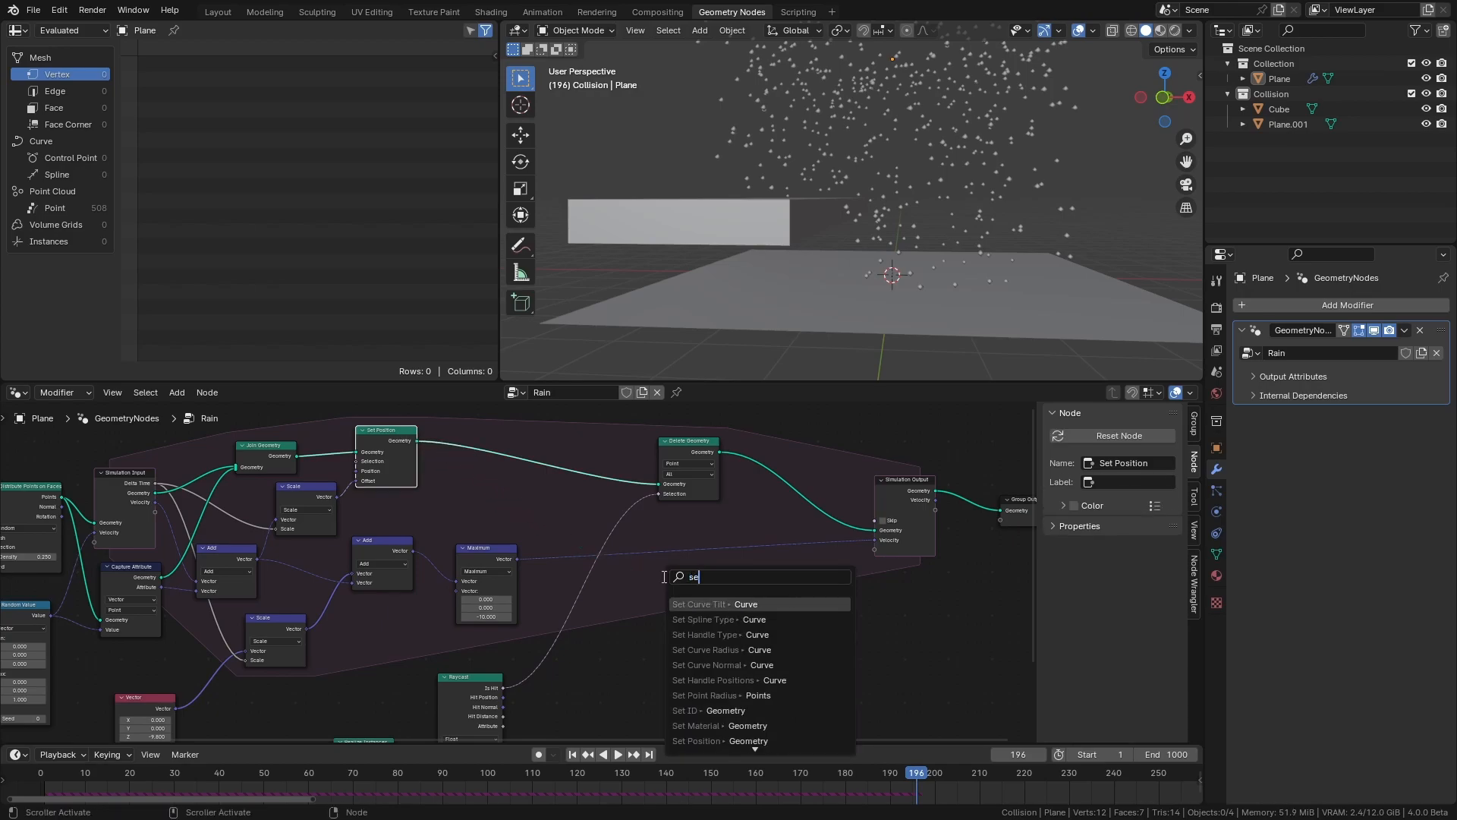
key("Down")
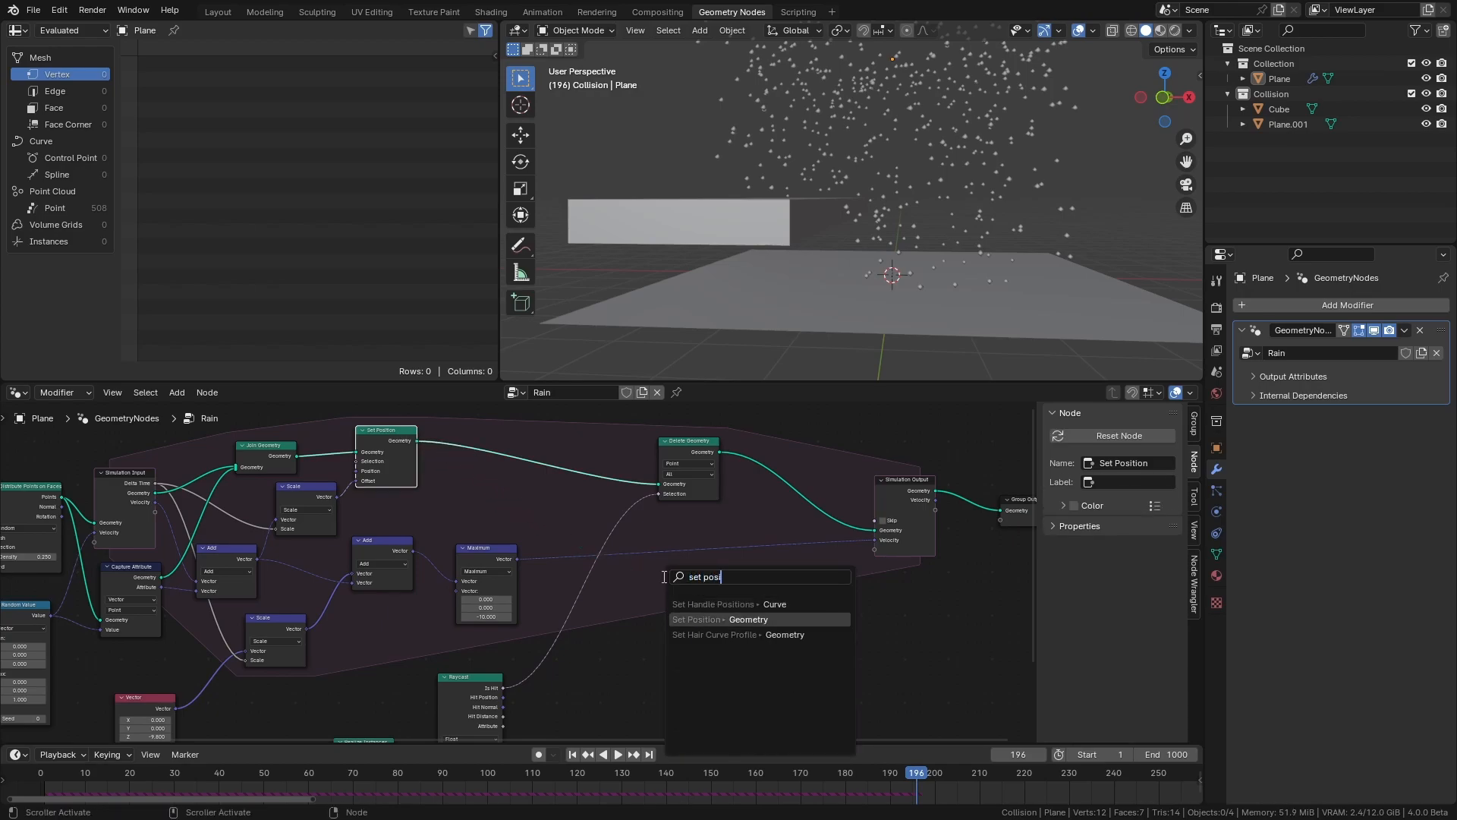
key("Return")
left_click(656, 567)
scroll(655, 567, "up", 1)
middle_click_drag(686, 611, 622, 531)
scroll(651, 549, "up", 2)
left_click_drag(724, 466, 714, 464)
middle_click_drag(757, 525, 751, 544)
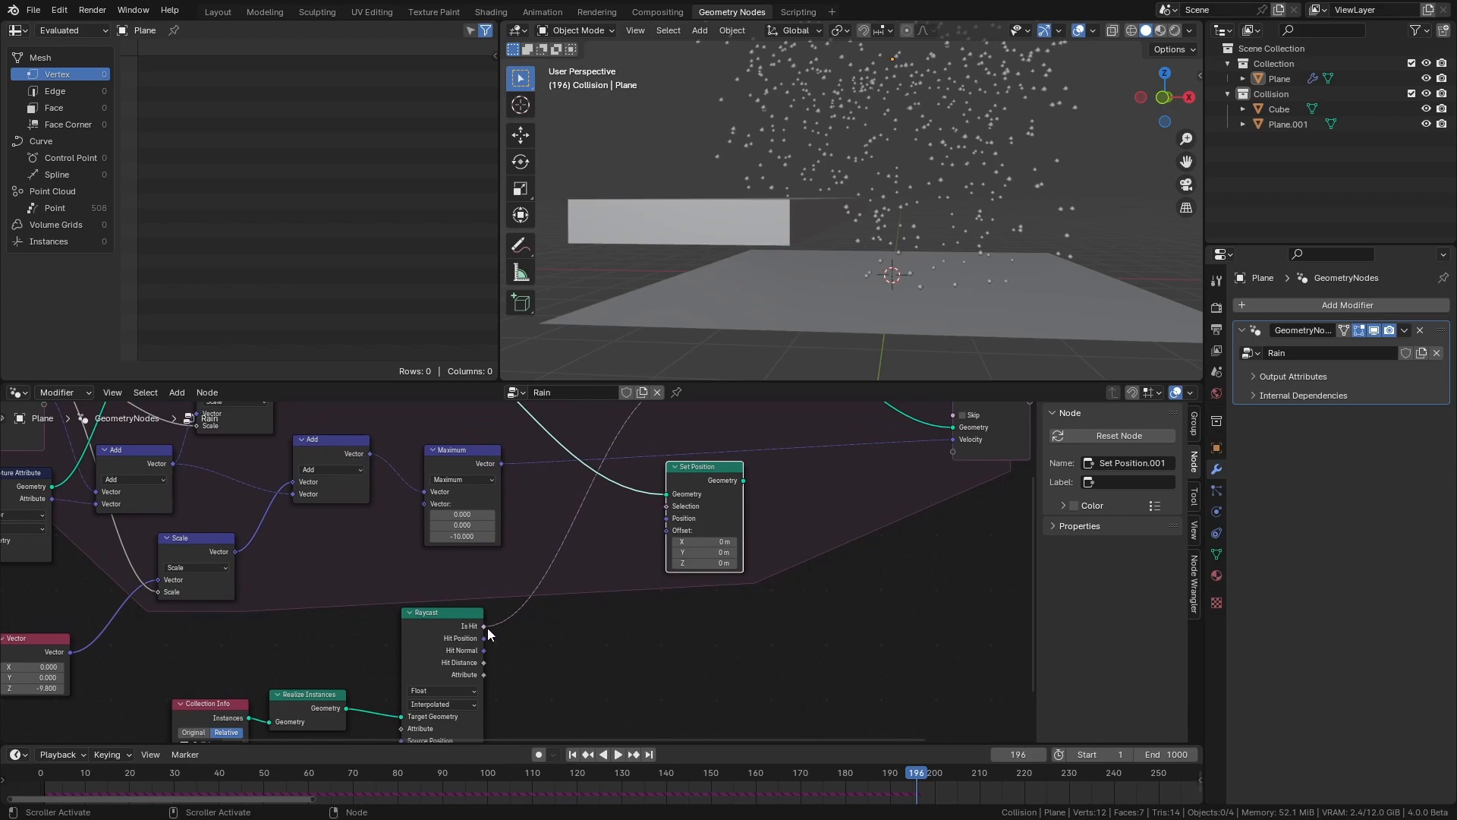
Connect Raycast's Is Hit and Hit Position to the second Set Position's Selection and Position, and its geometry to Simulation Output.
left_click_drag(484, 627, 666, 508)
left_click_drag(484, 638, 780, 538)
scroll(683, 523, "down", 3)
Play the simulation and inspect from a higher angle how the points meet the slab and the ground.
key("space")
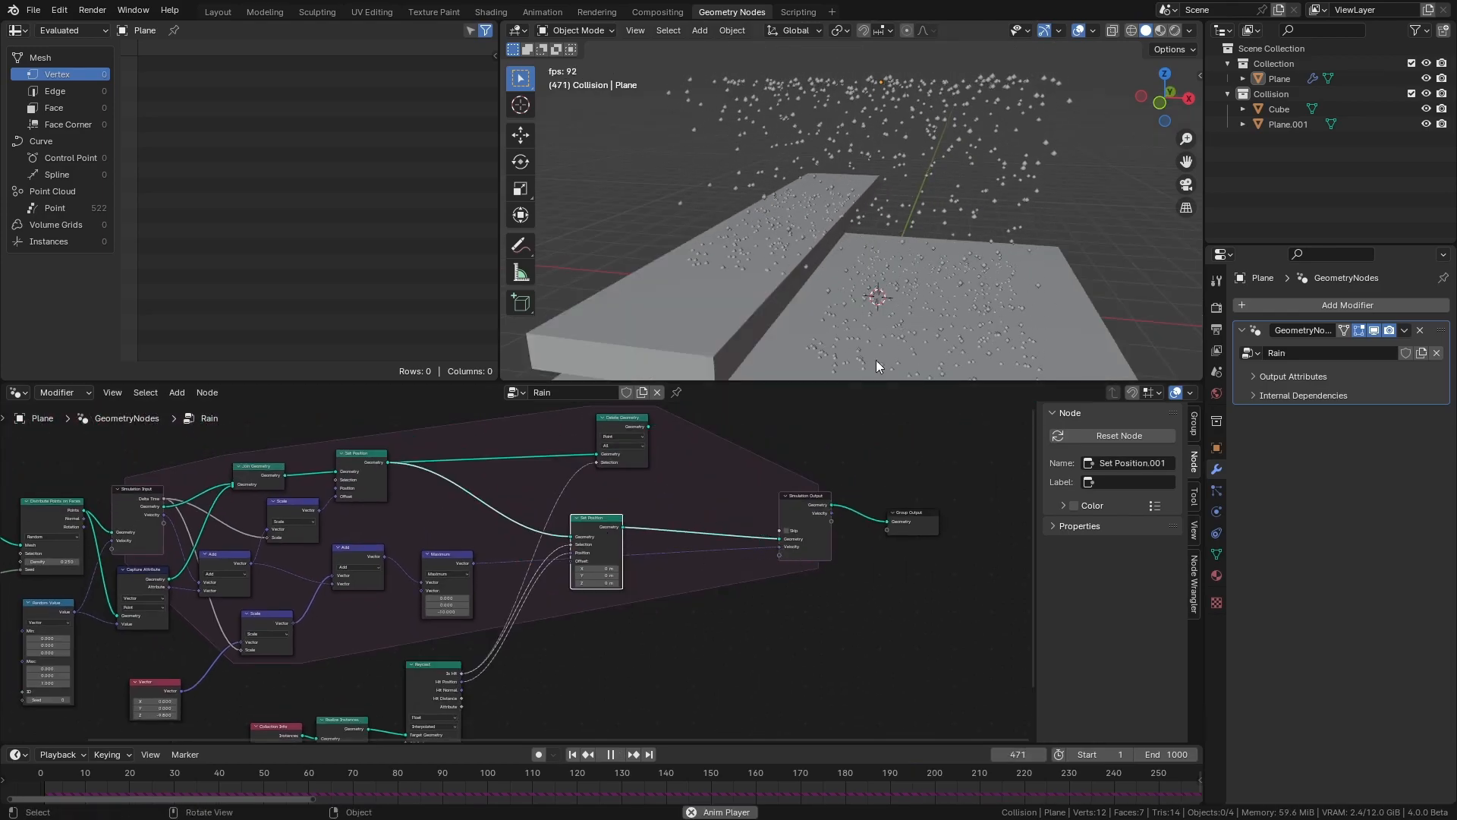
middle_click_drag(909, 349, 862, 297)
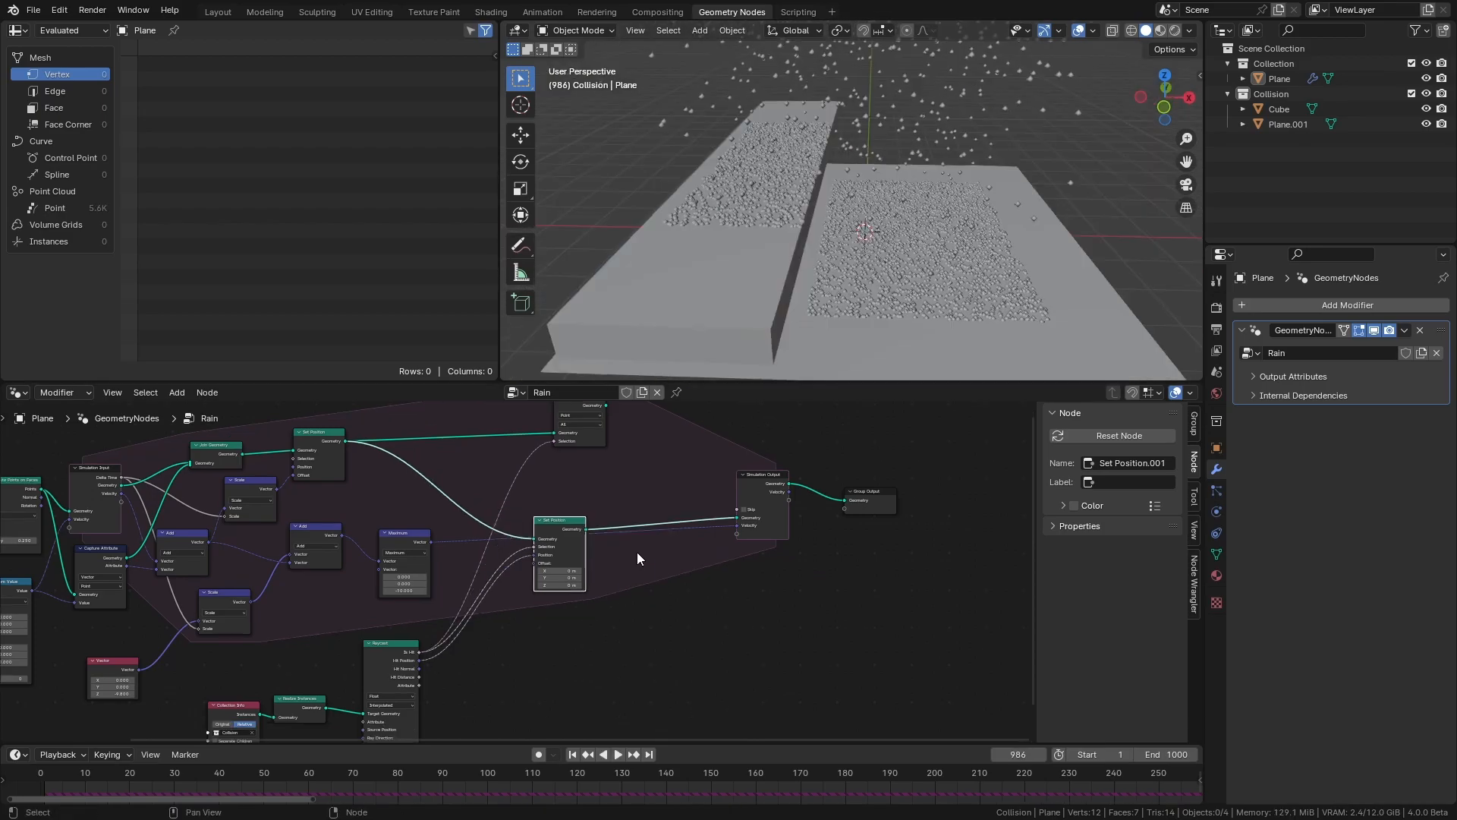
left_click(649, 557)
mouse_move(646, 548)
middle_mouse_down()
mouse_move(638, 532)
mouse_move(632, 542)
middle_mouse_up()
scroll(626, 522, "up", 3)
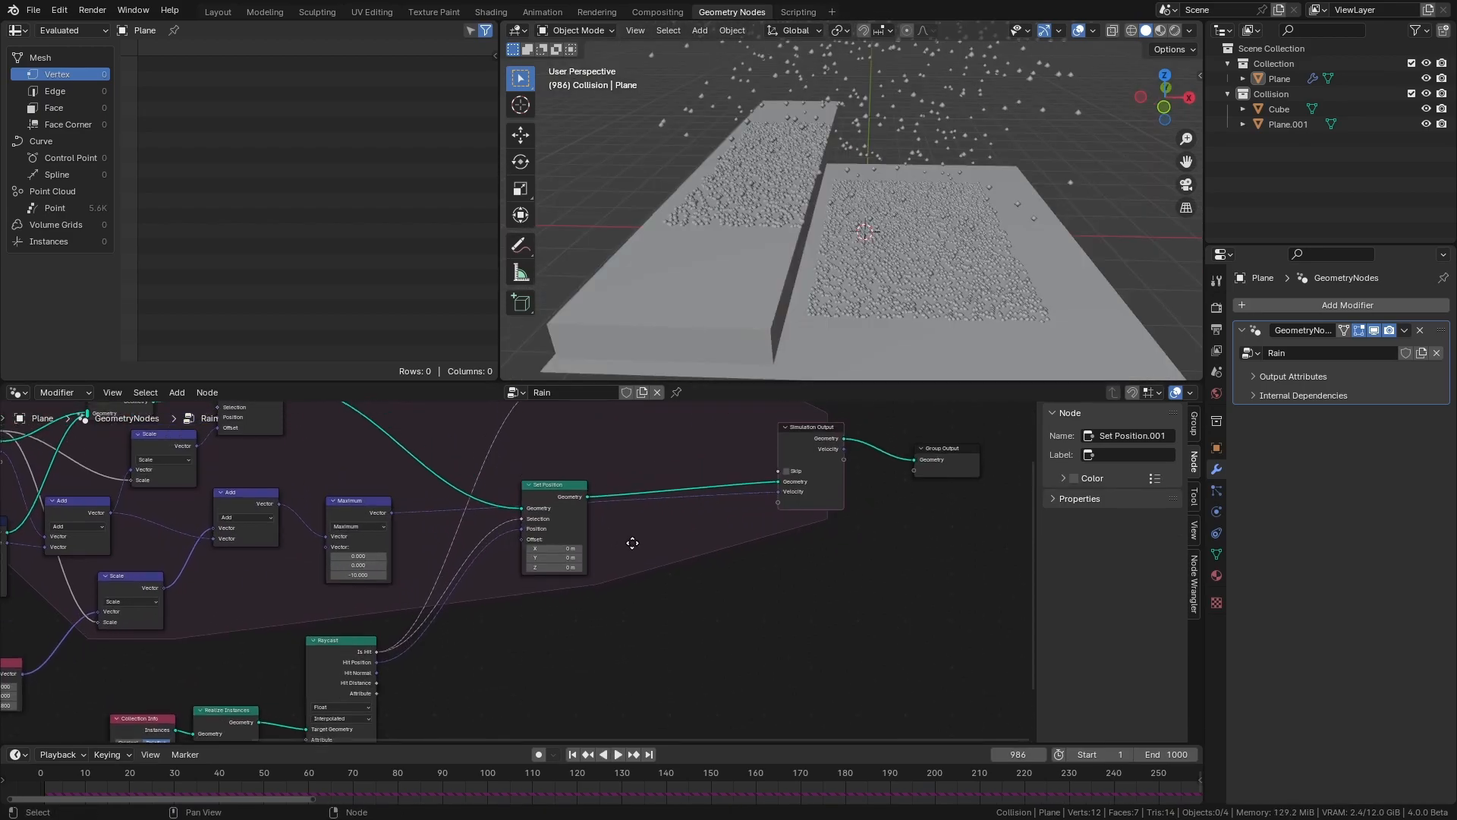
Branch an Instance on Points node off the second Set Position's geometry.
left_click_drag(586, 496, 666, 599)
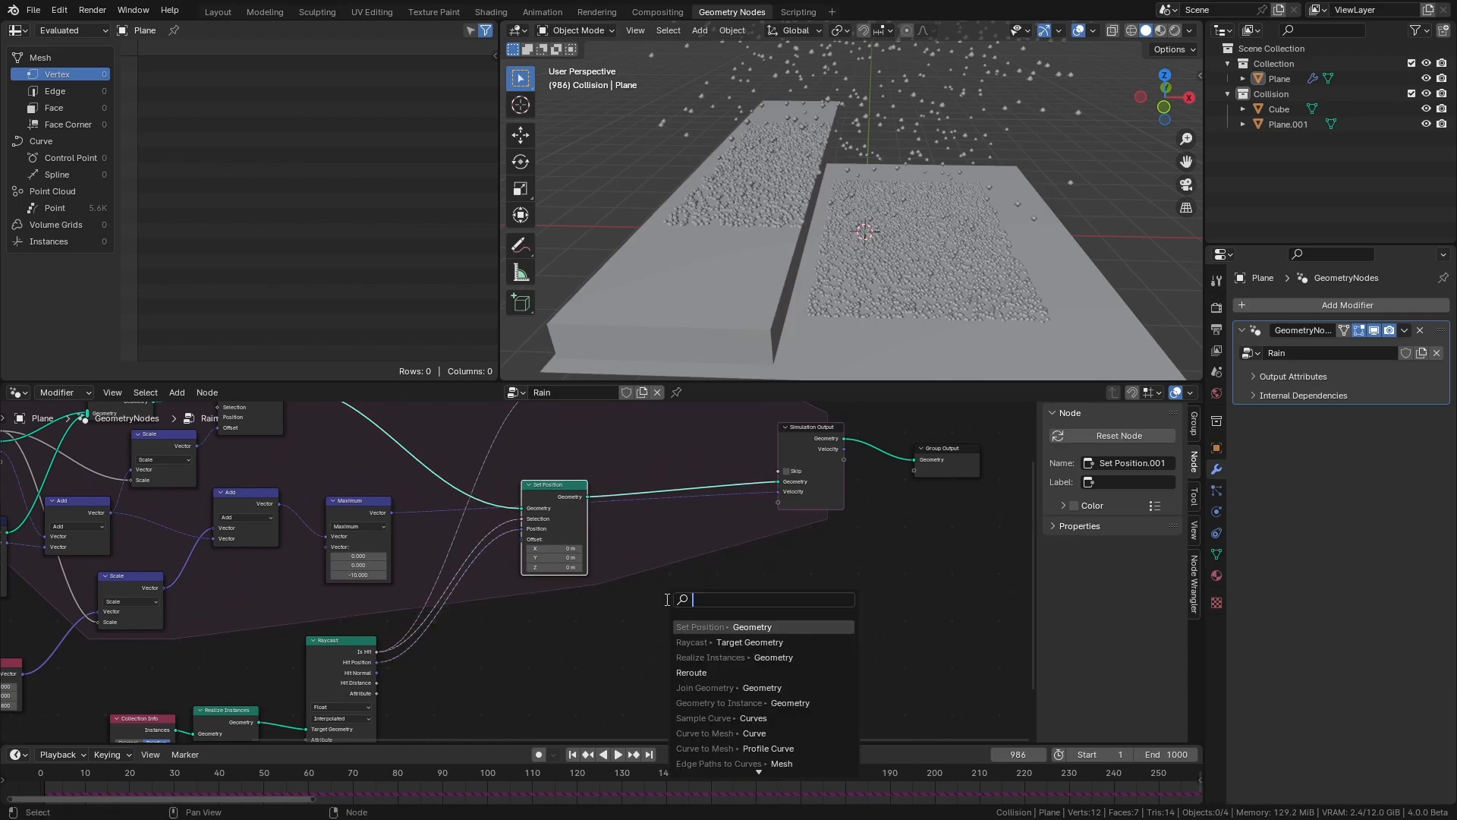
type("instance on")
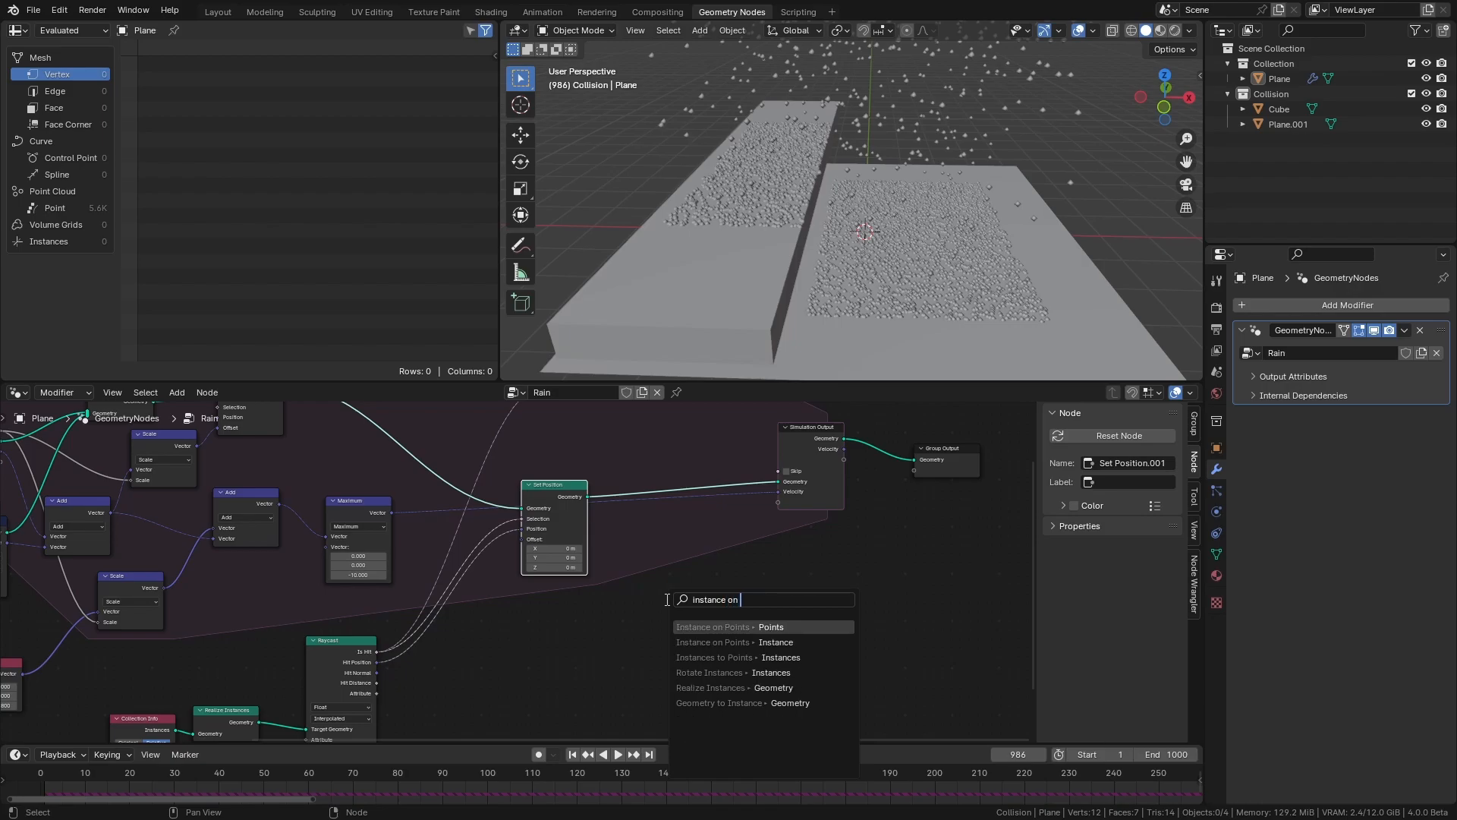
key("Return")
left_click(667, 580)
middle_click_drag(670, 576, 676, 536)
middle_click_drag(748, 319, 728, 307)
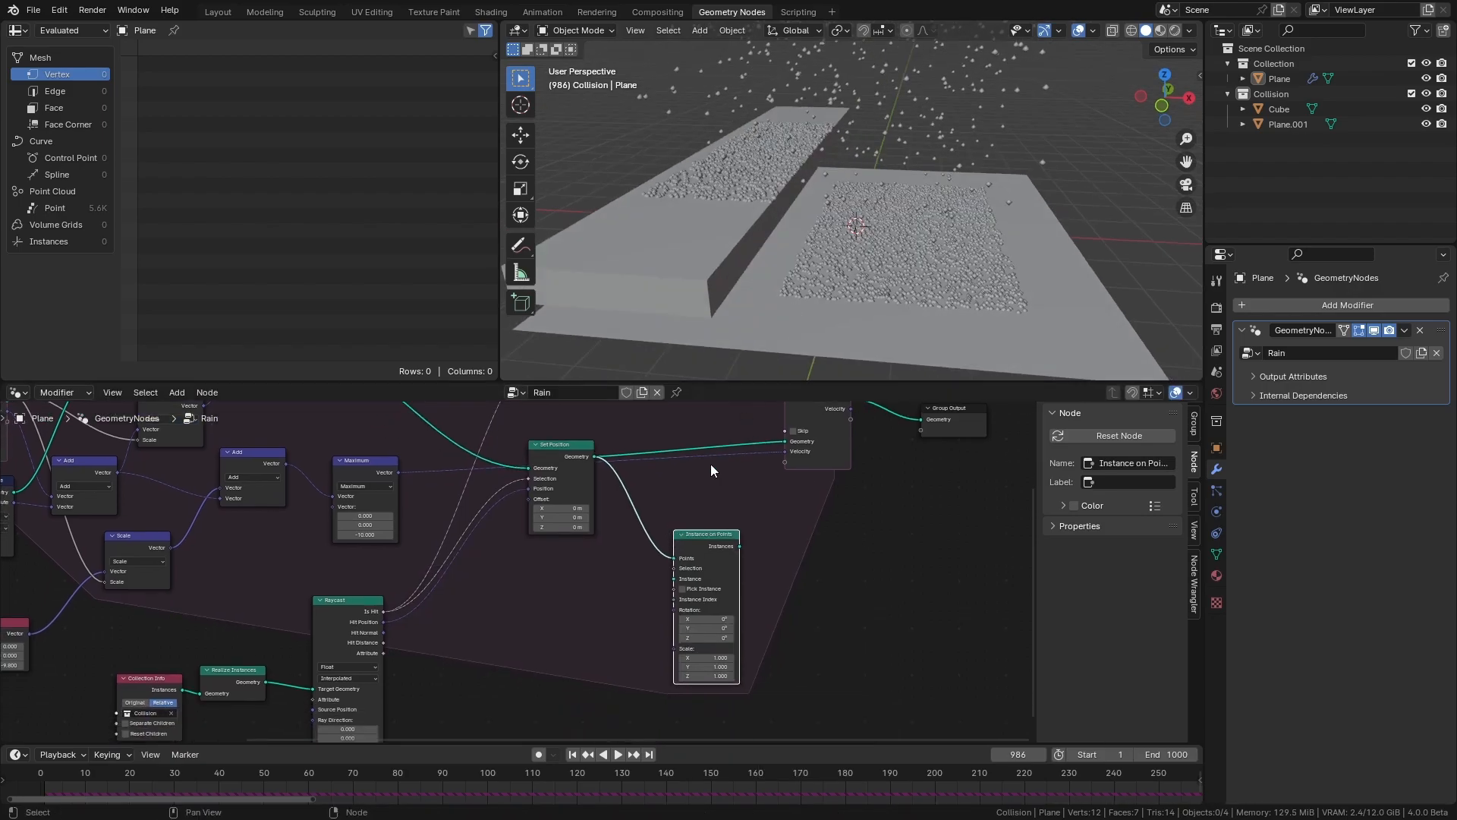
Add a Mesh Circle with N-Gon fill and connect it to the Instance input of Instance on Points.
key("shift+a")
type("mesh ci")
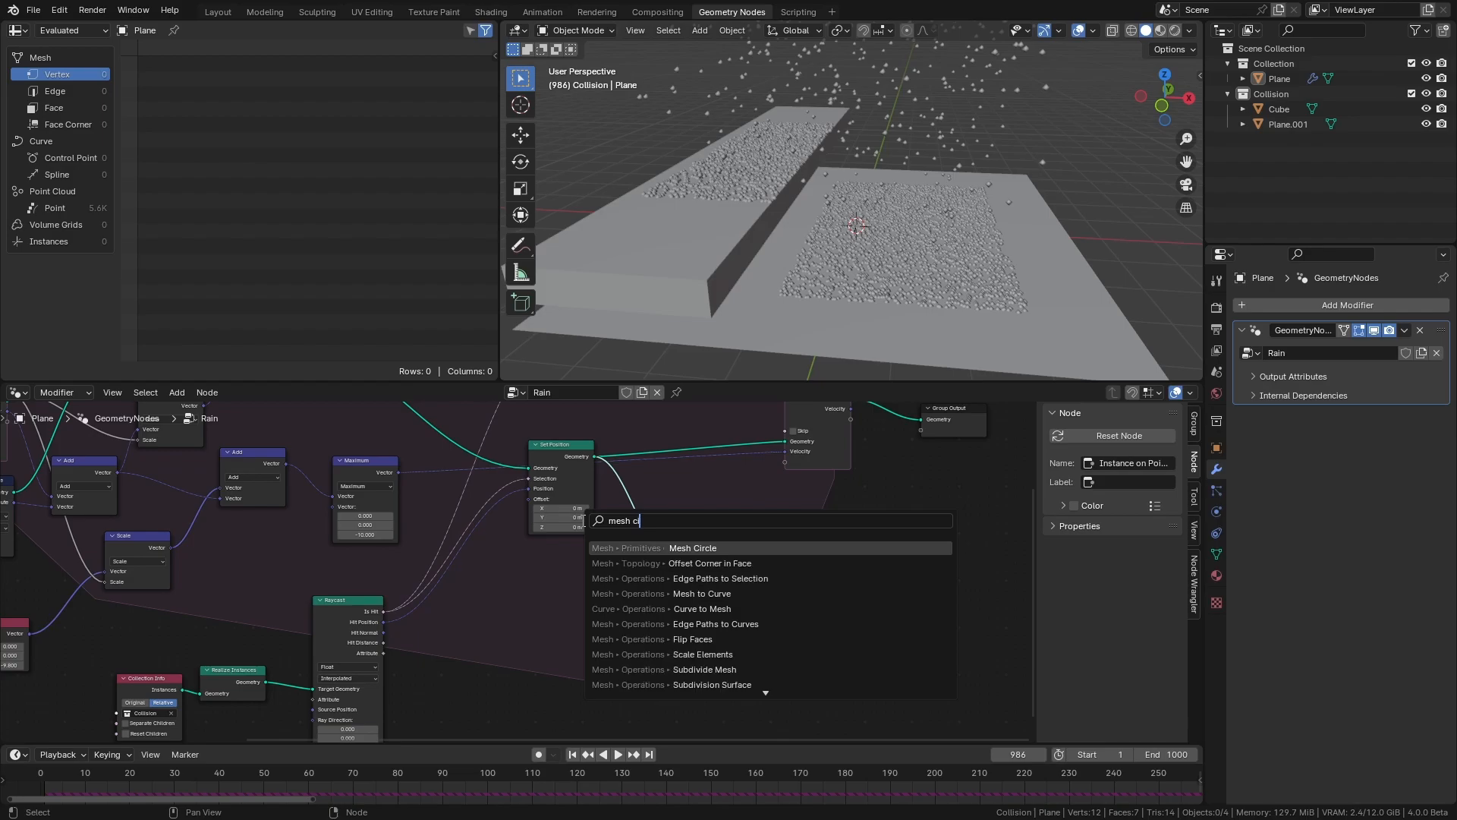
key("Return")
left_click(573, 578)
scroll(519, 570, "up", 2)
left_click(618, 609)
left_click(623, 641)
left_click_drag(622, 591, 721, 580)
middle_click_drag(743, 452, 622, 488)
scroll(577, 645, "down", 3)
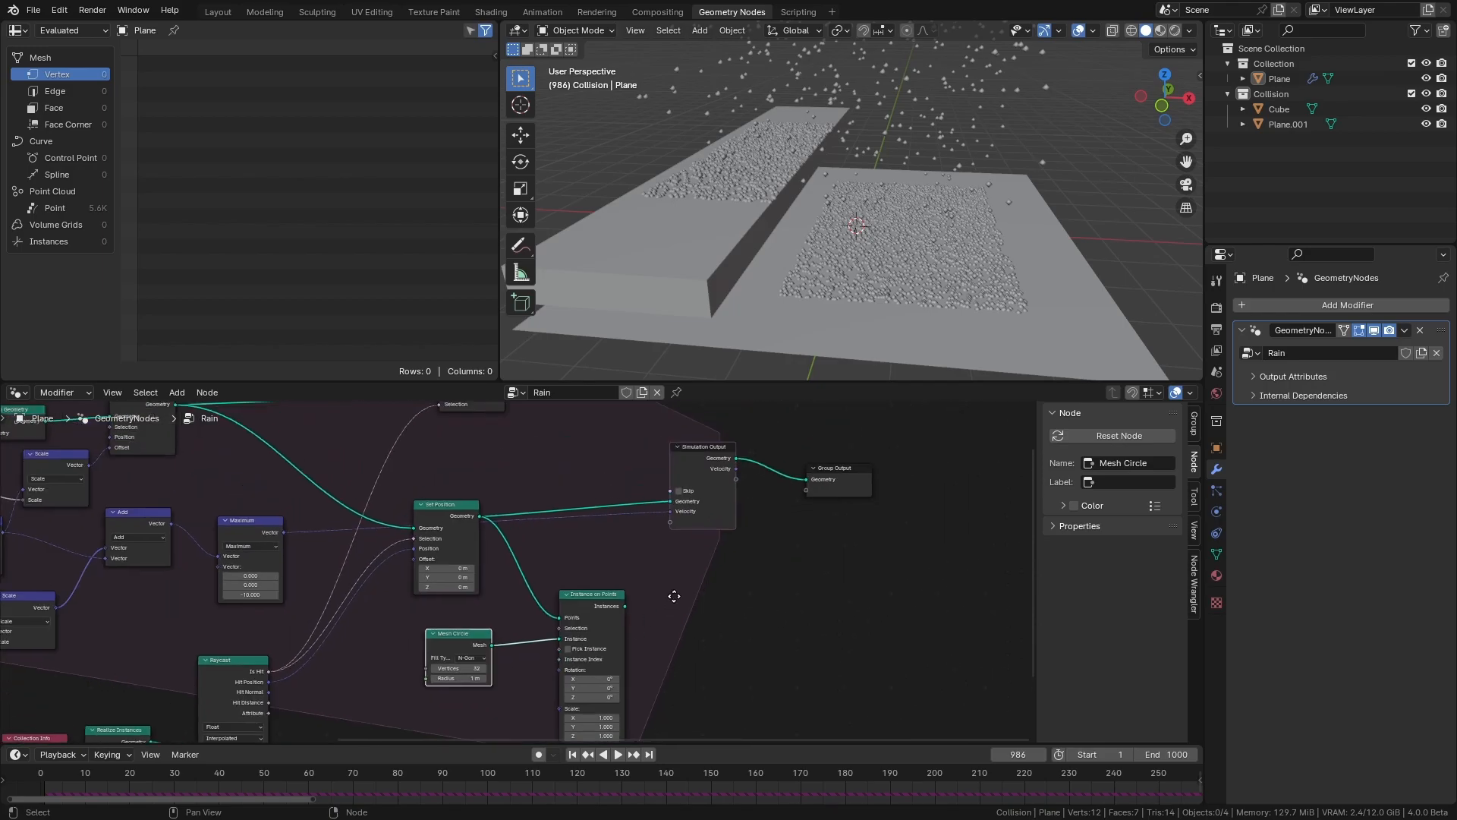
Add a Geometry-type item named Splash to the Simulation Output's simulation state.
left_click(676, 550)
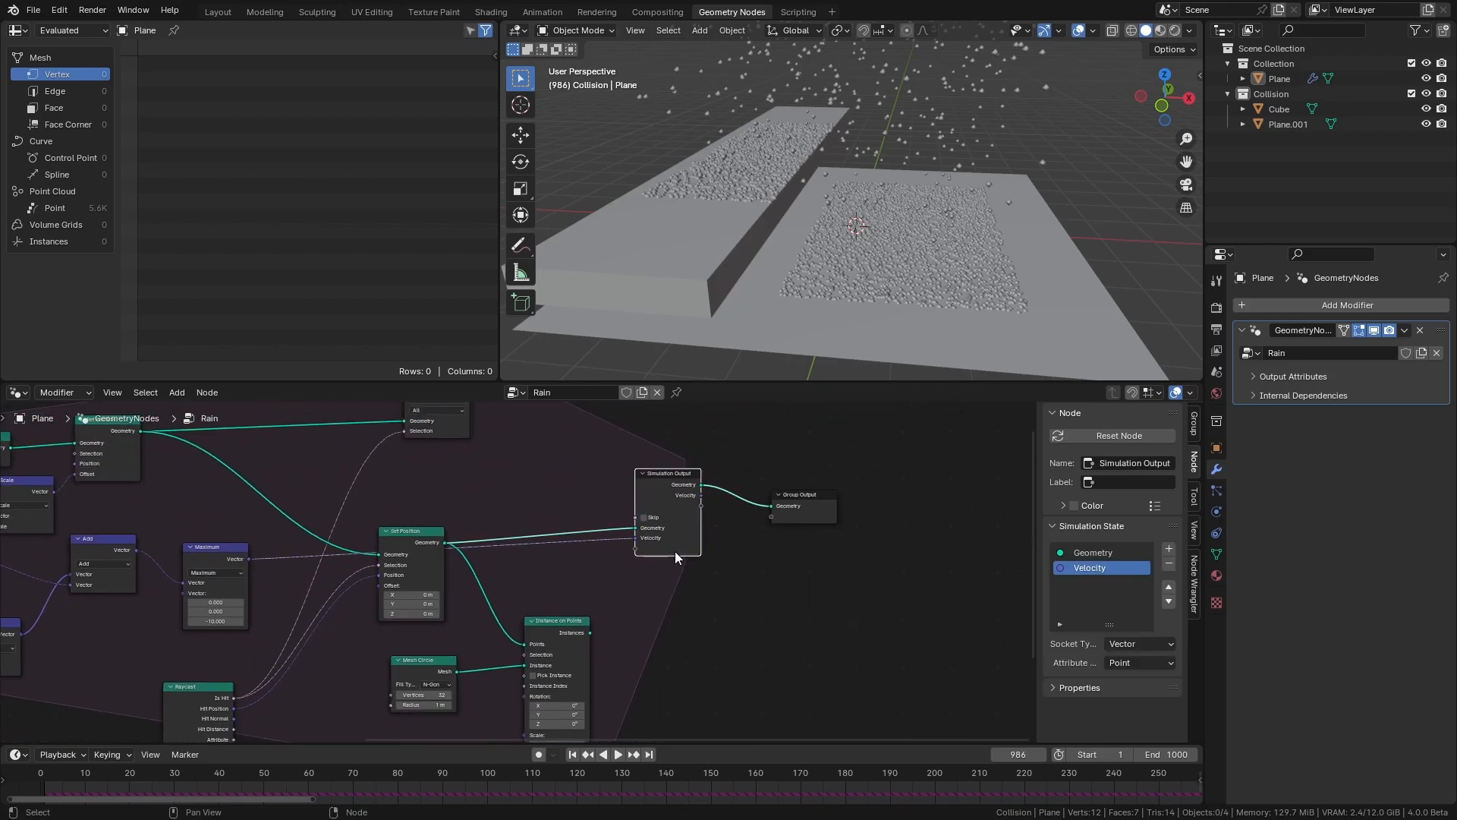
left_click(1169, 548)
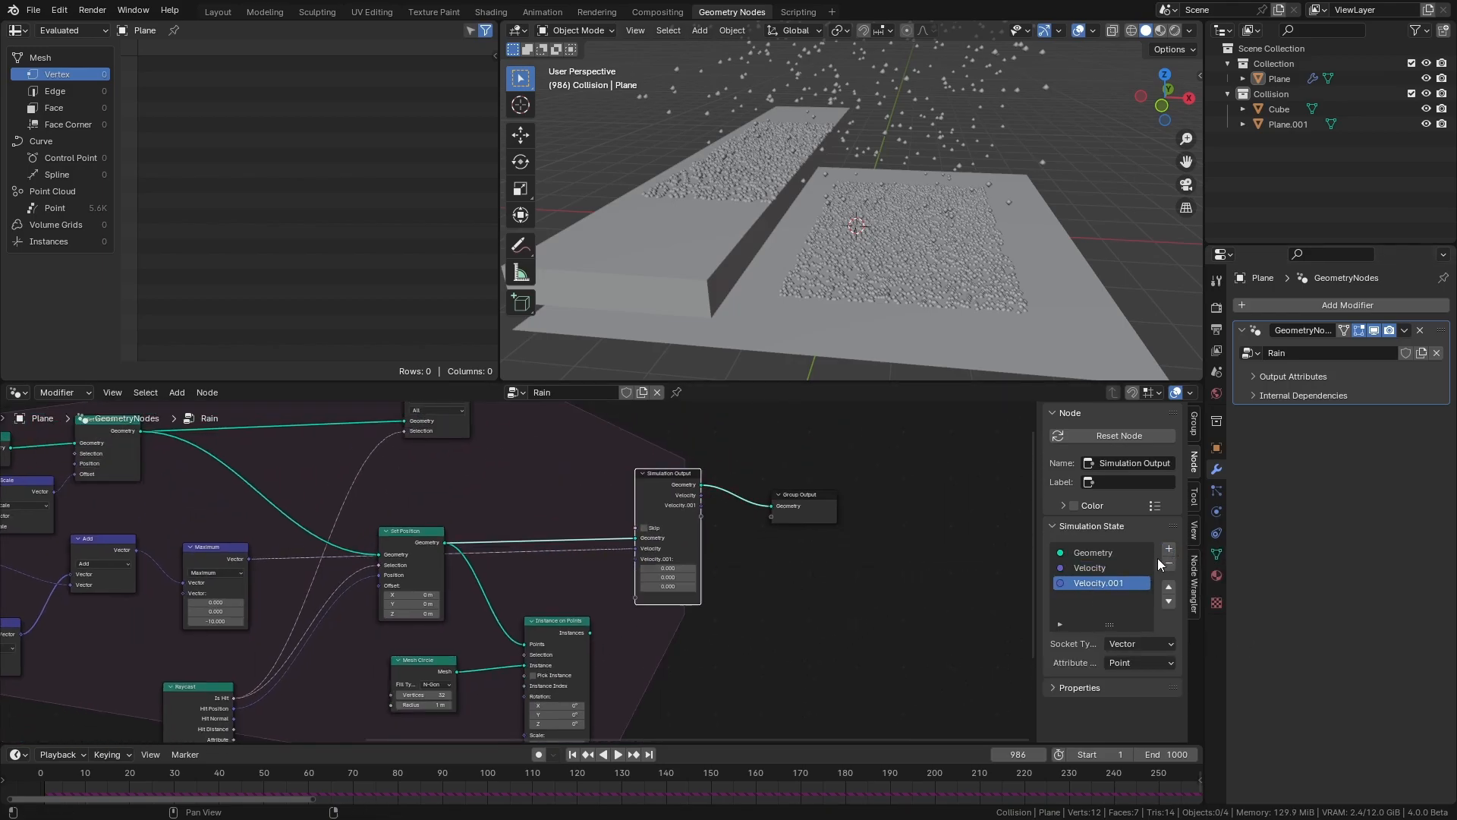
left_click(1128, 644)
left_click(1138, 785)
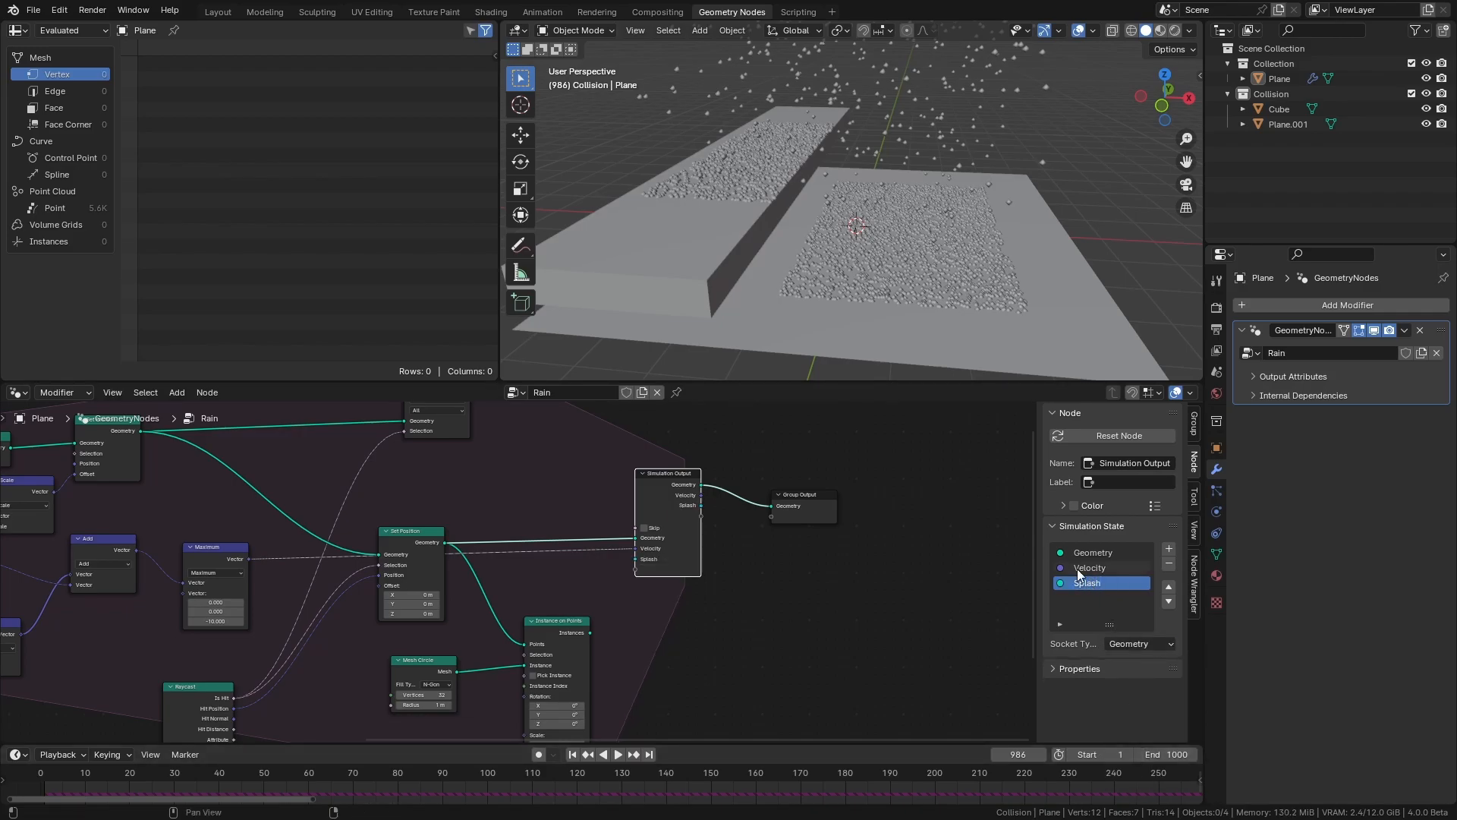
Insert a Join Geometry node between Simulation Output and Group Output, and feed the Splash output into it.
scroll(801, 534, "up", 3)
middle_click_drag(802, 534, 719, 553)
left_click_drag(767, 506, 899, 495)
key("alt+a")
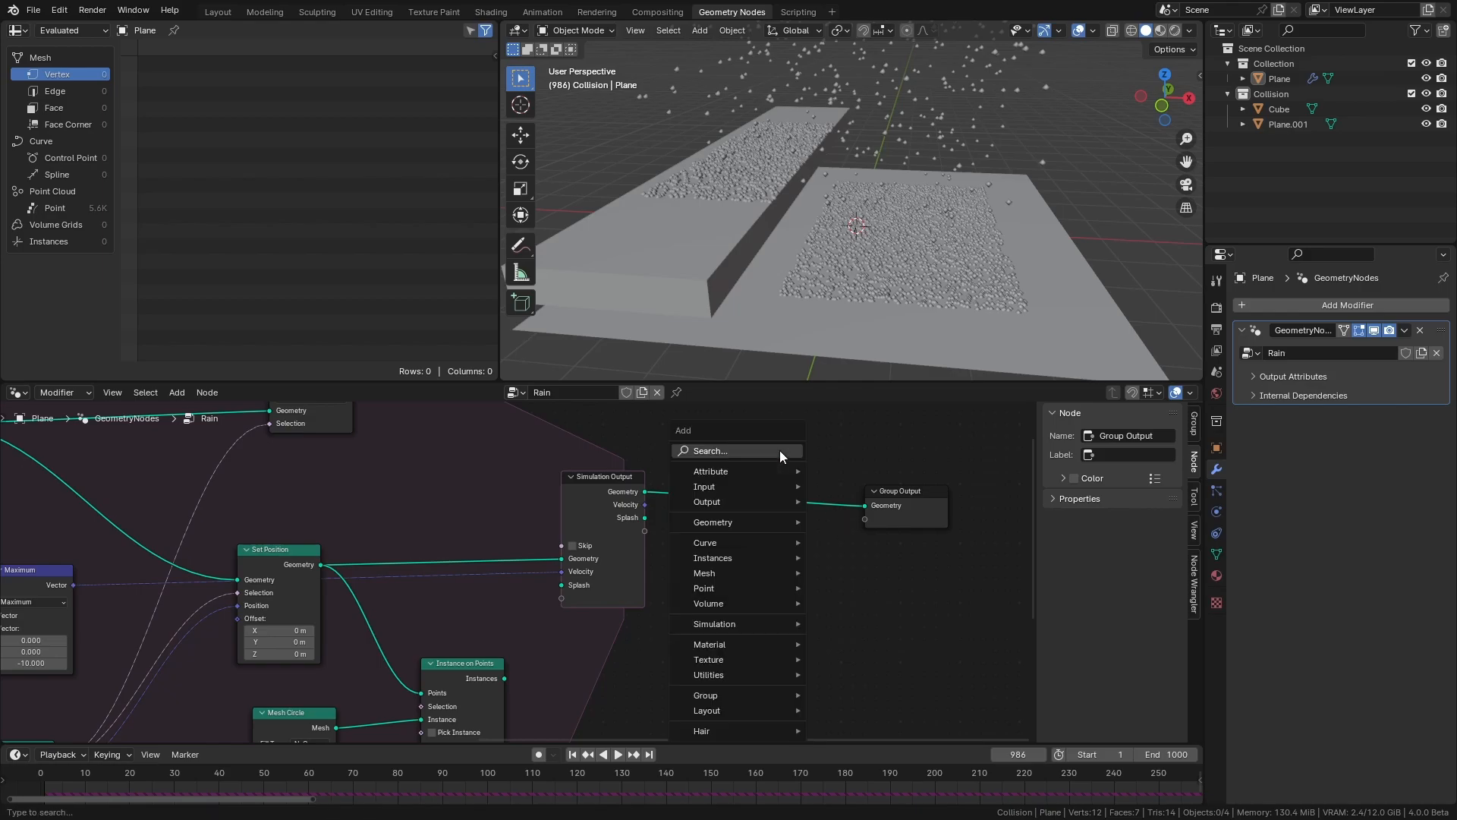
key("shift+a")
type("join")
key("Return")
left_click(734, 479)
left_click_drag(644, 517, 734, 518)
Connect the Instance on Points output to Simulation Output's Splash input, and play the simulation to inspect the circles in wireframe.
key("space")
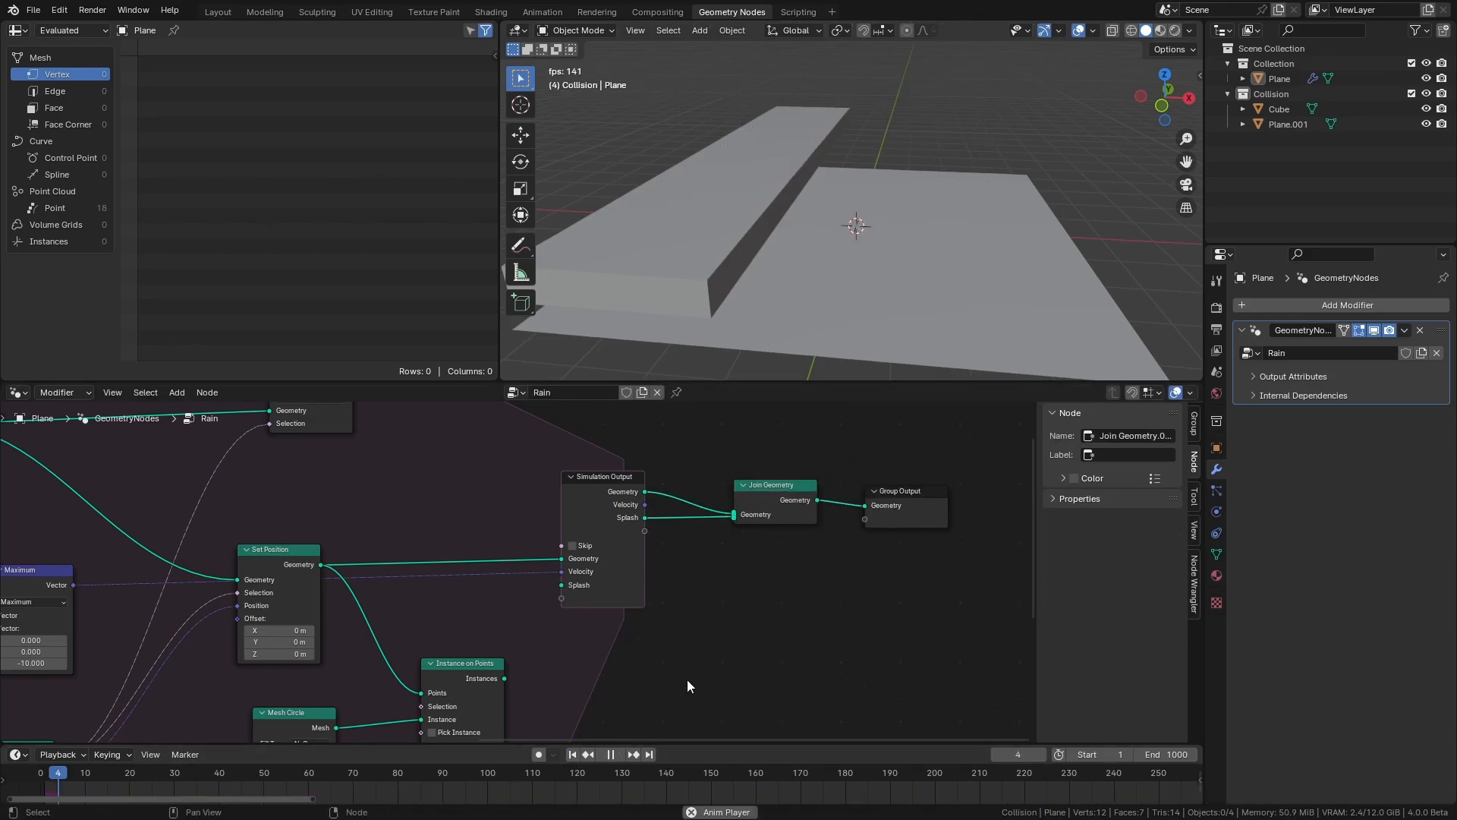
left_click_drag(505, 678, 561, 585)
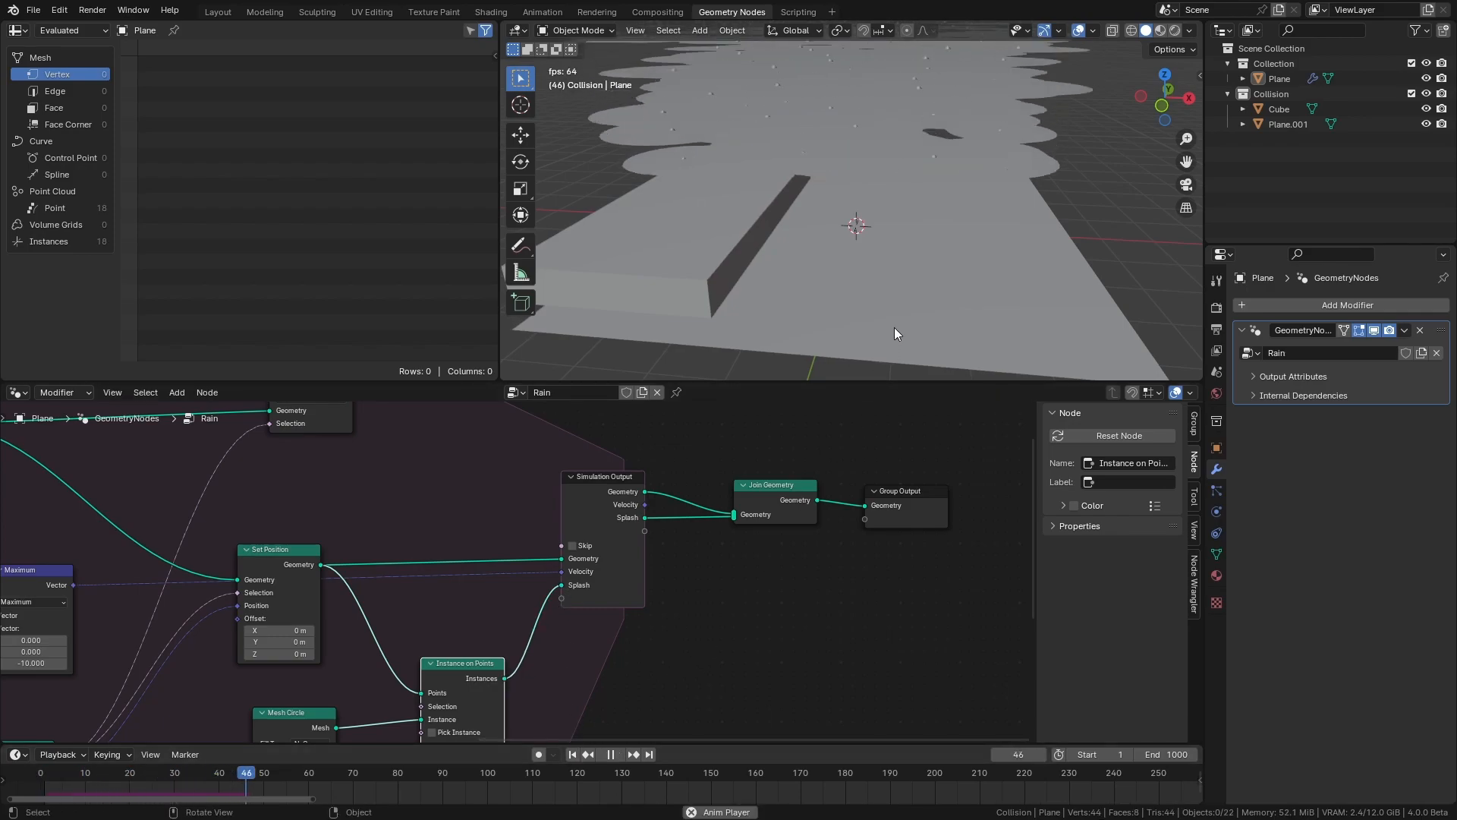
key("space")
middle_click_drag(838, 305, 758, 311)
scroll(789, 288, "down", 3)
key("space")
scroll(759, 311, "up", 2)
middle_click_drag(675, 300, 706, 321)
key("space")
Connect Raycast's Is Hit to the Selection of Instance on Points, and replay the simulation from the start.
middle_click_drag(618, 578, 790, 460)
scroll(789, 461, "down", 1)
middle_click_drag(501, 577, 595, 535)
left_click_drag(360, 588, 710, 542)
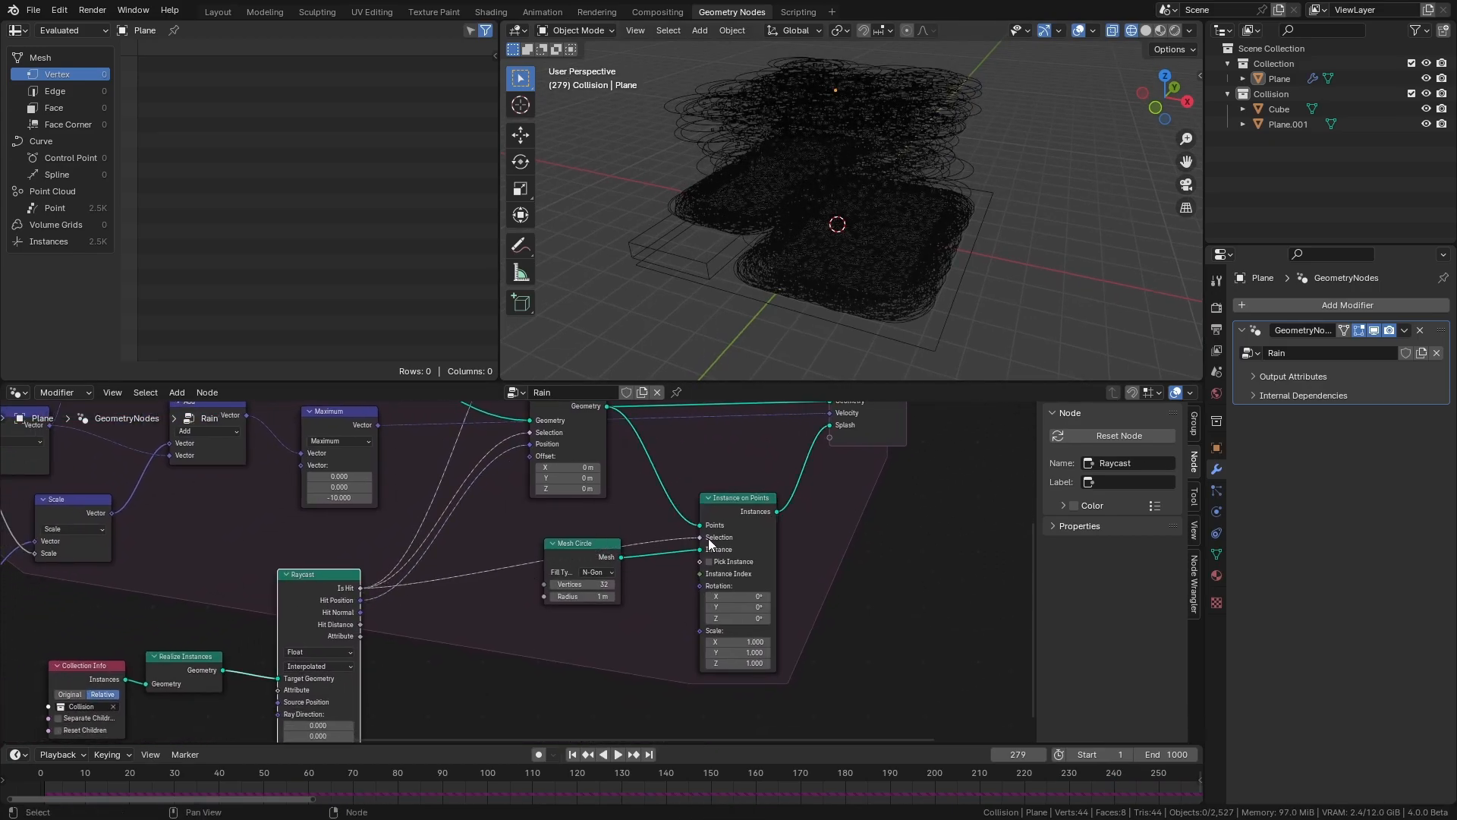
left_click(574, 754)
key("space")
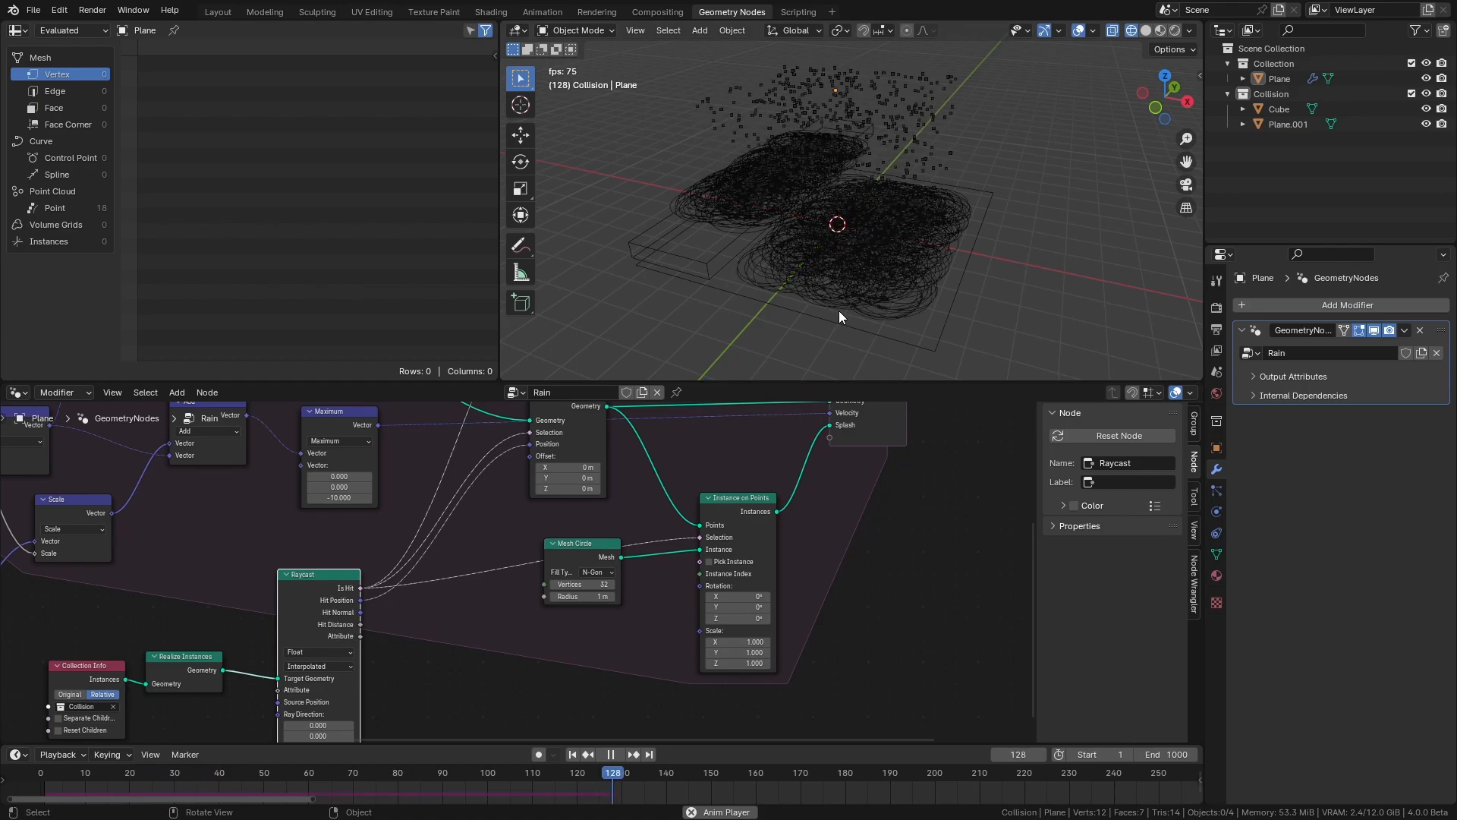
key("space")
scroll(803, 312, "up", 4)
middle_click_drag(759, 308, 788, 298)
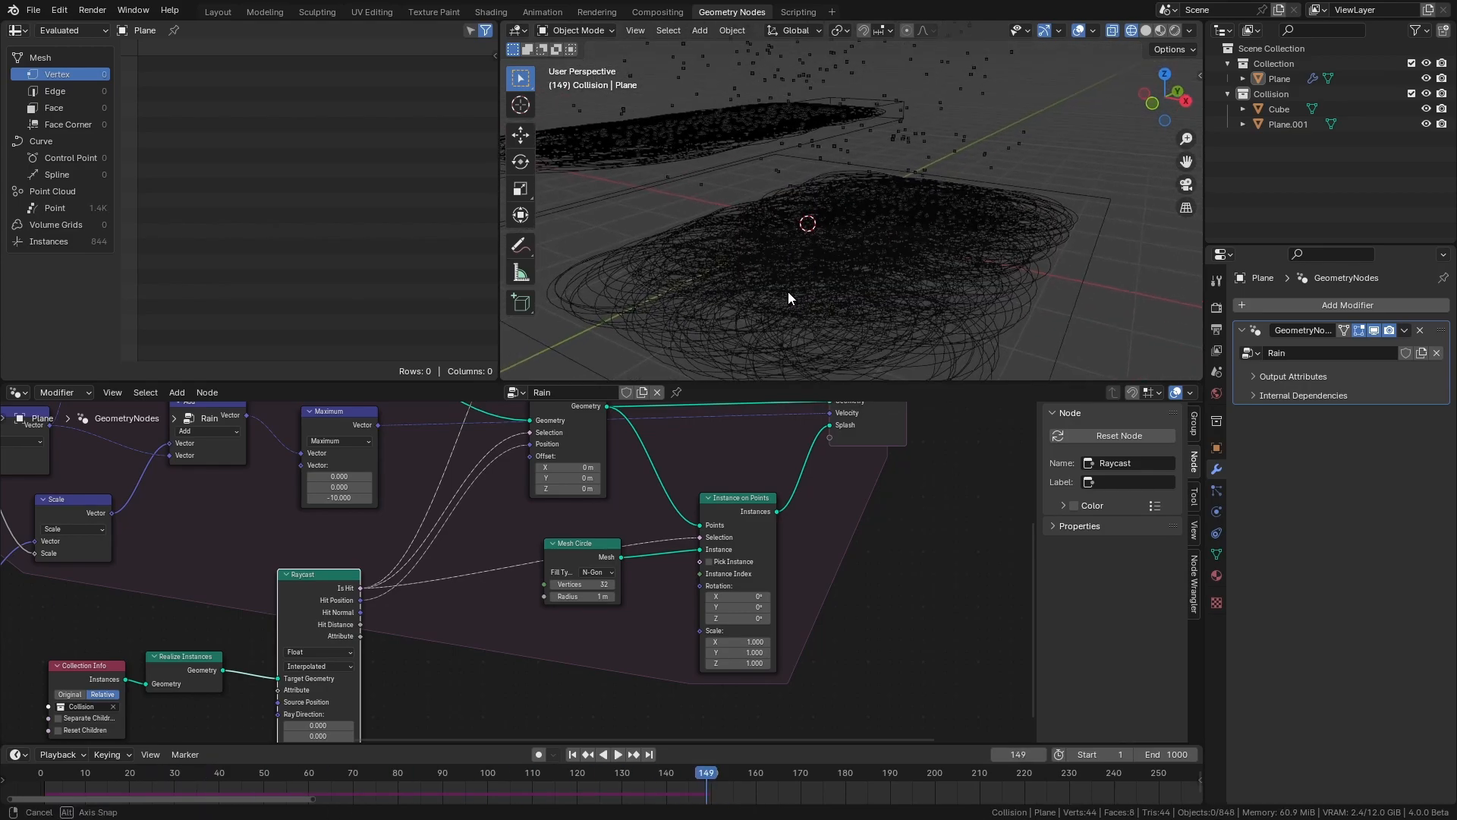
Set the Mesh Circle's radius to 0.1 m and its vertices to 12, and replay the simulation.
scroll(683, 524, "up", 3)
left_click(596, 572)
left_click(594, 653)
type("0.1")
key("Return")
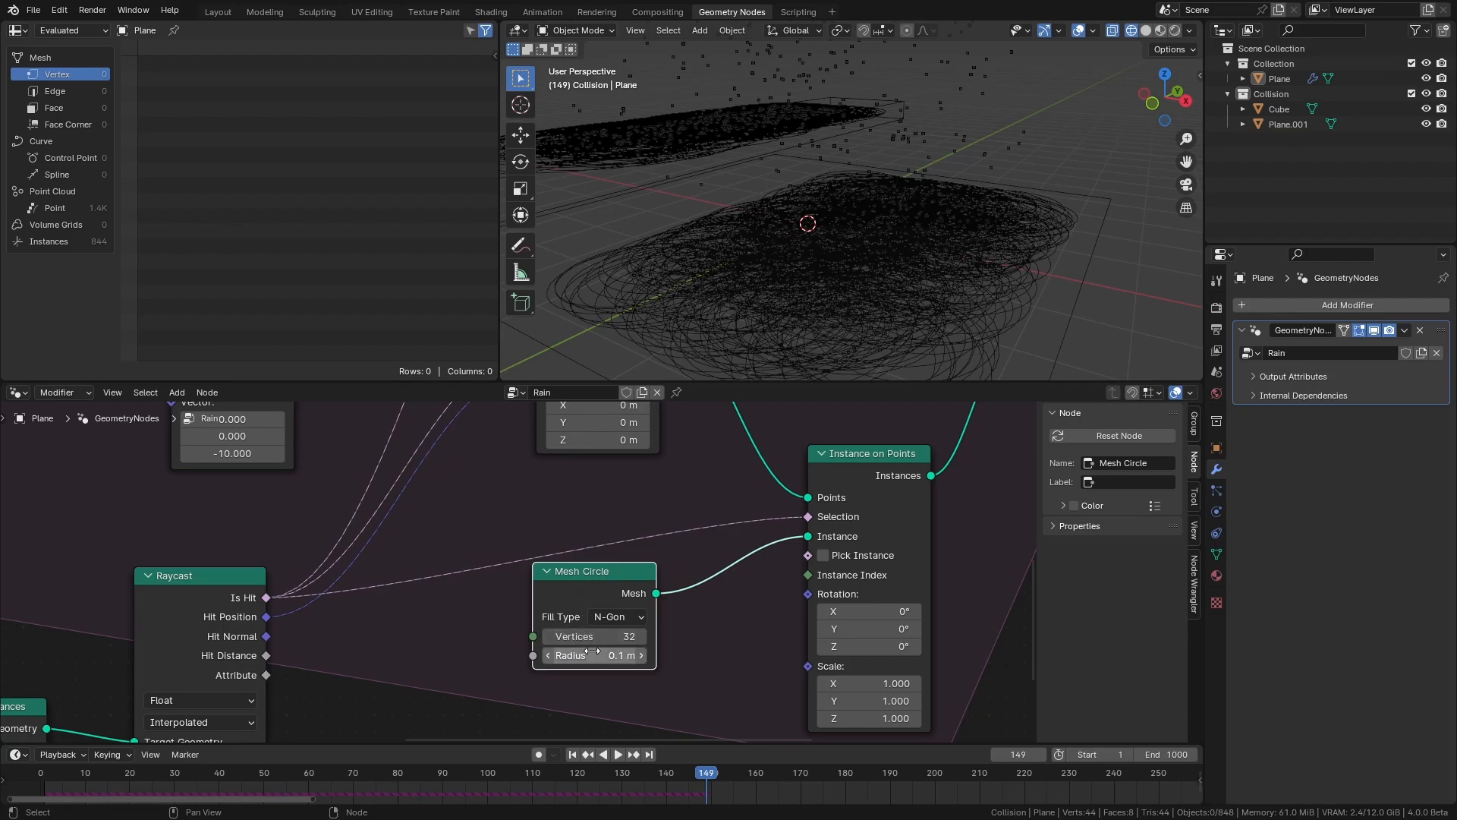
left_click(574, 754)
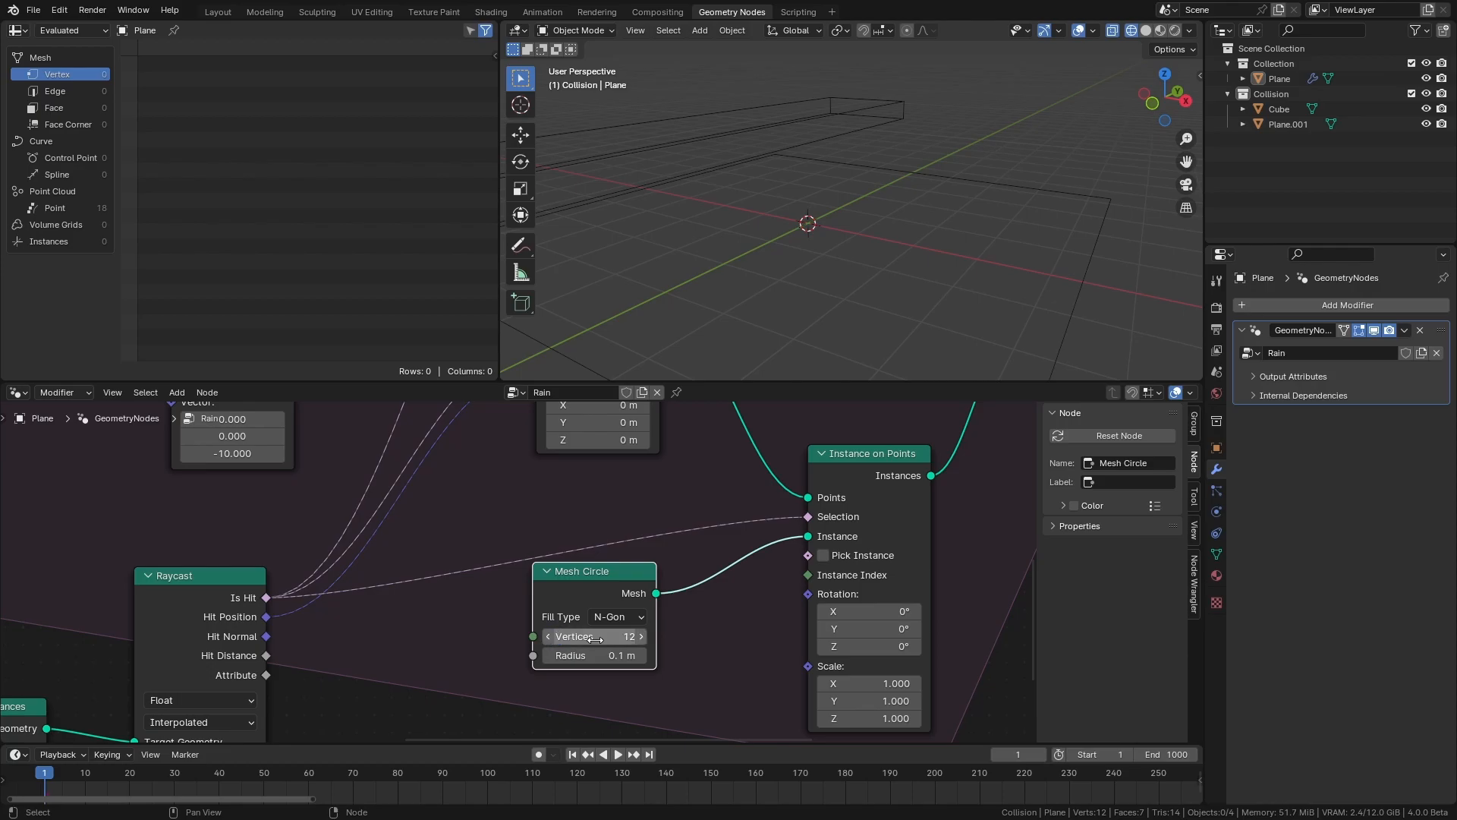
key("space")
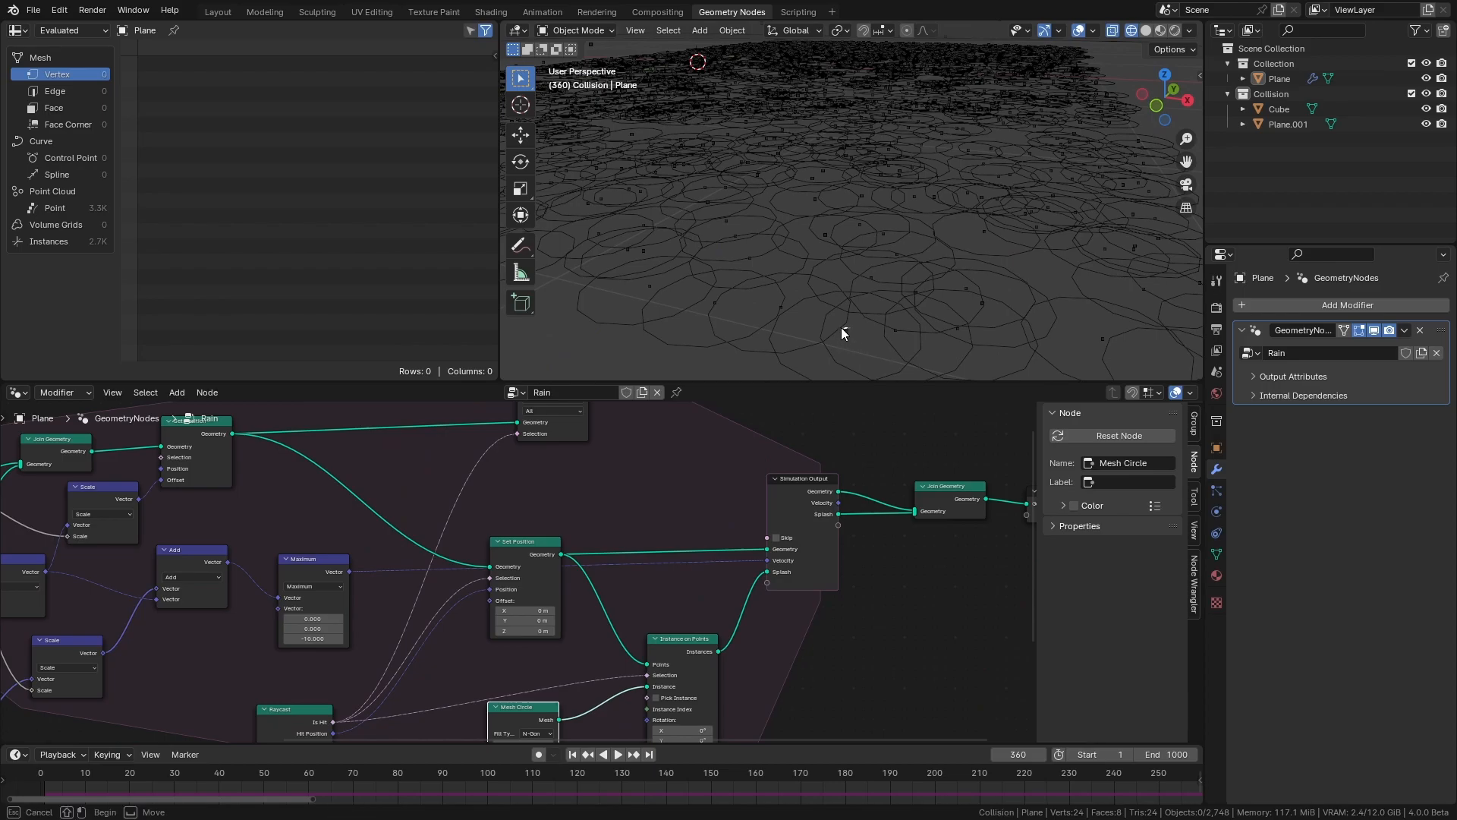
left_click(847, 331)
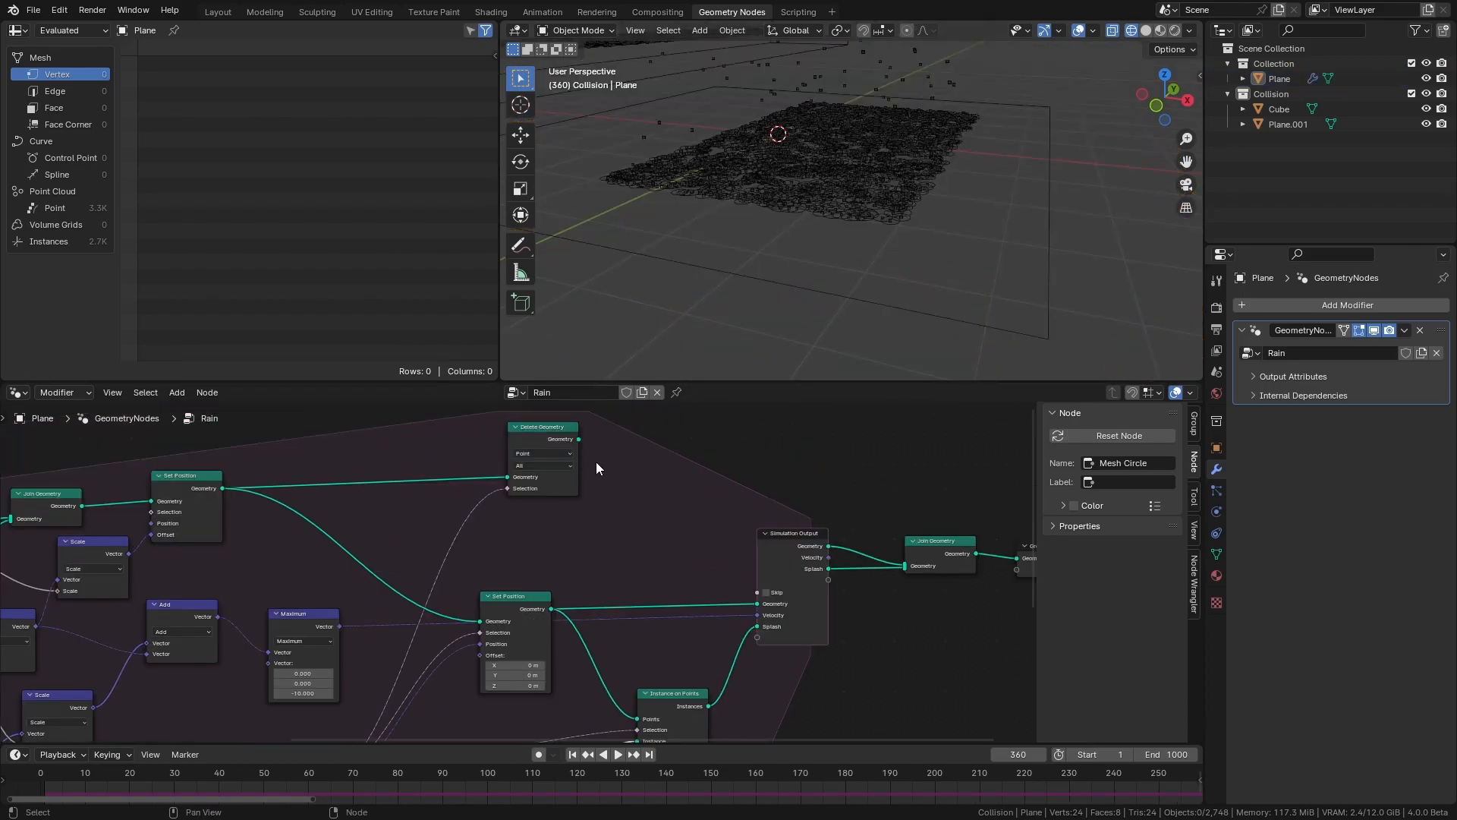
Add a Geometry-type simulation state item named Rain and connect the Delete Geometry output to its input.
left_click(772, 545)
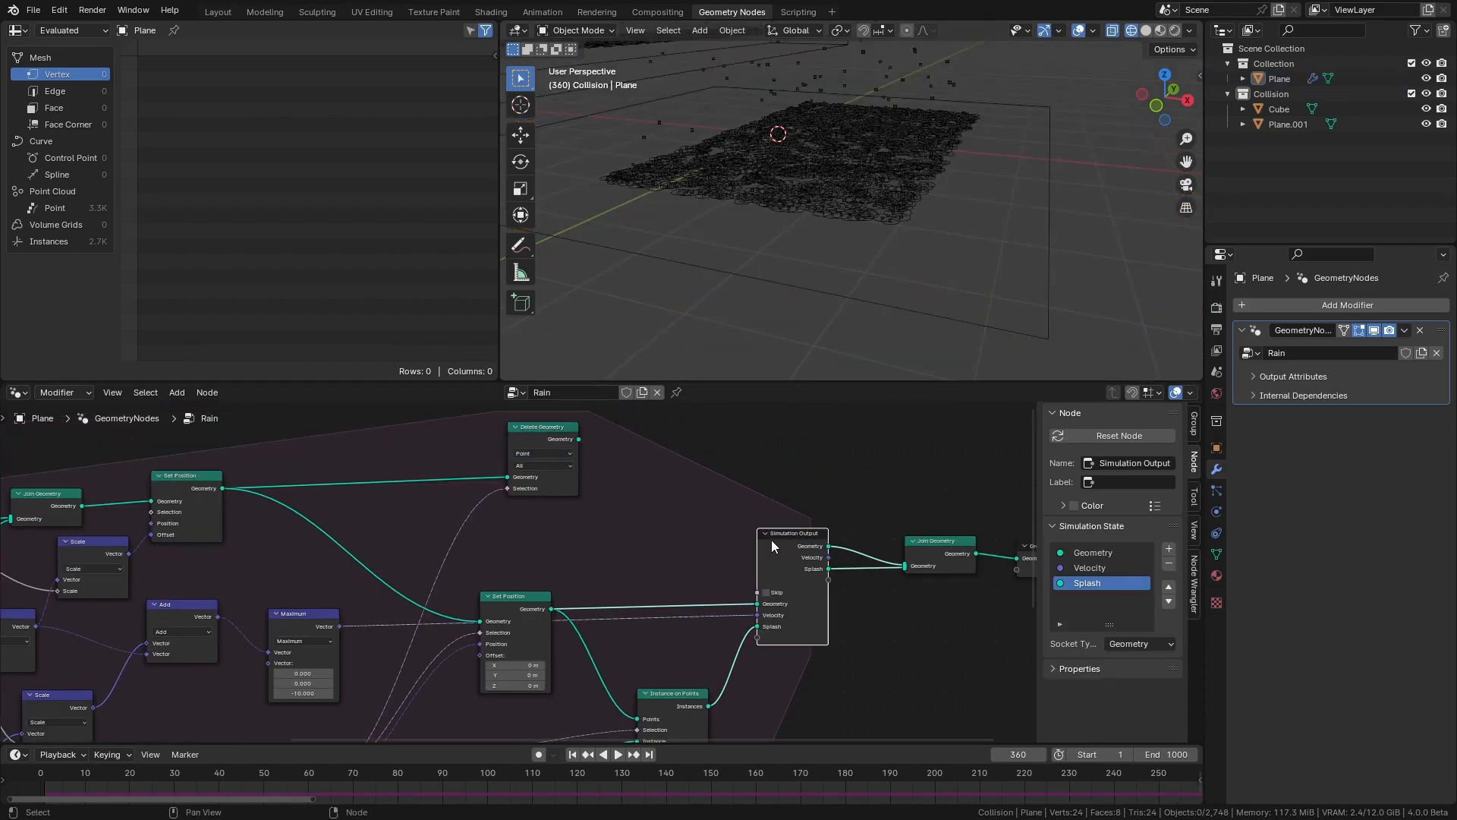
left_click(1170, 548)
left_click(1132, 642)
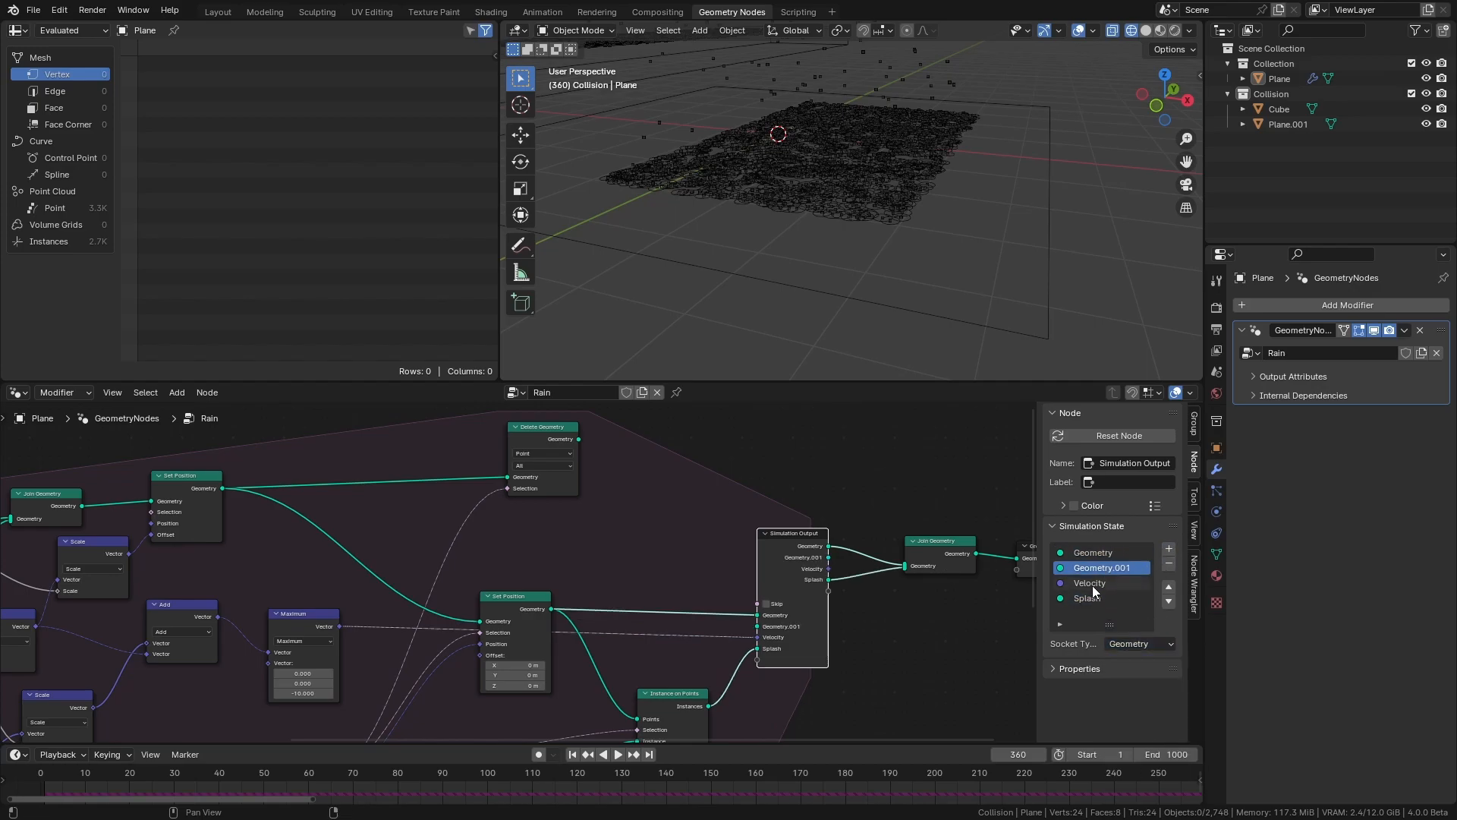
type("Rain")
left_click_drag(580, 437, 756, 627)
Replace the simulation's Geometry output with its Rain output at Join Geometry, and play the simulation from the start.
middle_click_drag(950, 661, 832, 676)
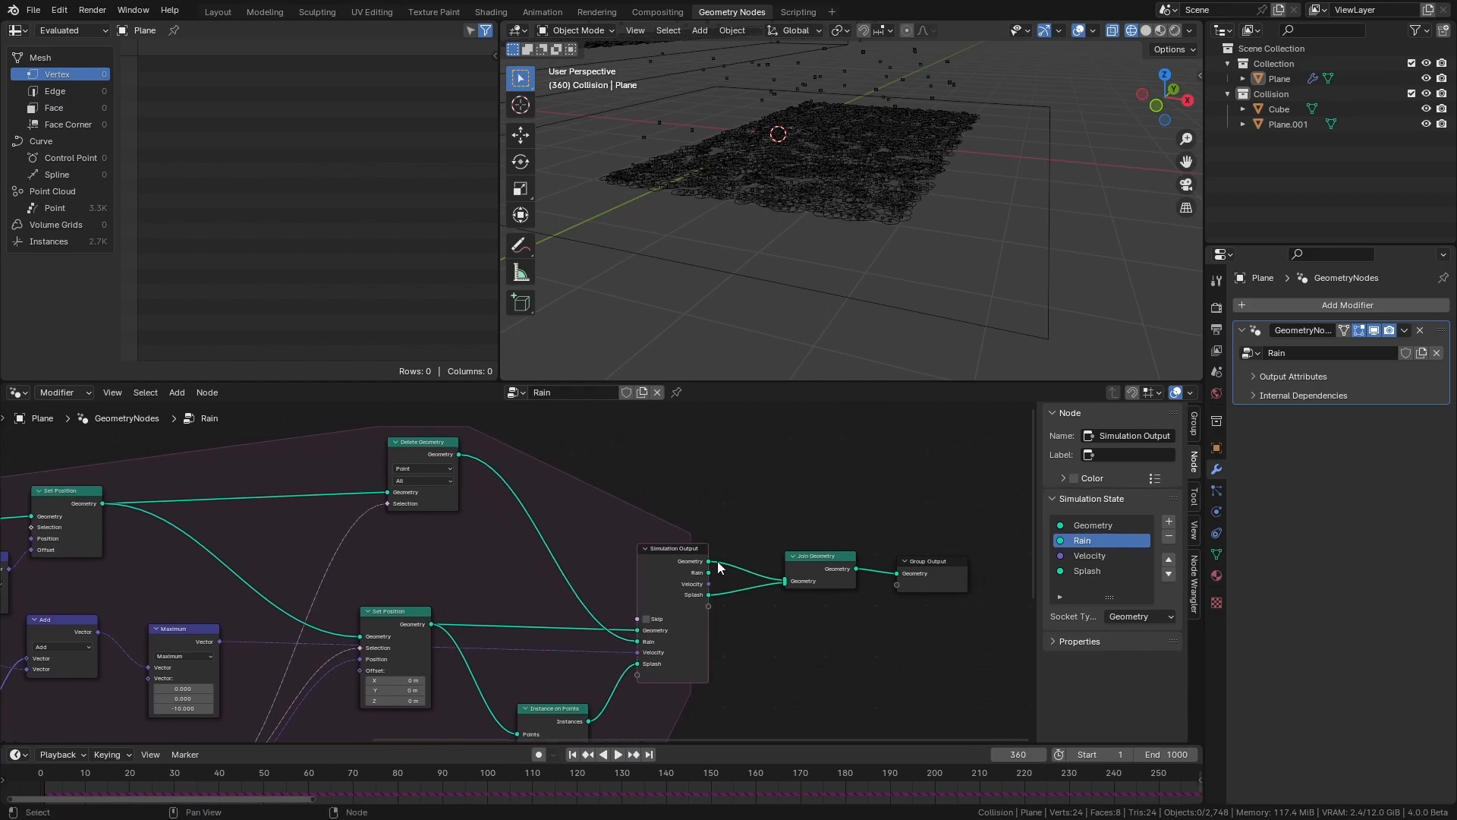
left_click_drag(708, 572, 784, 582)
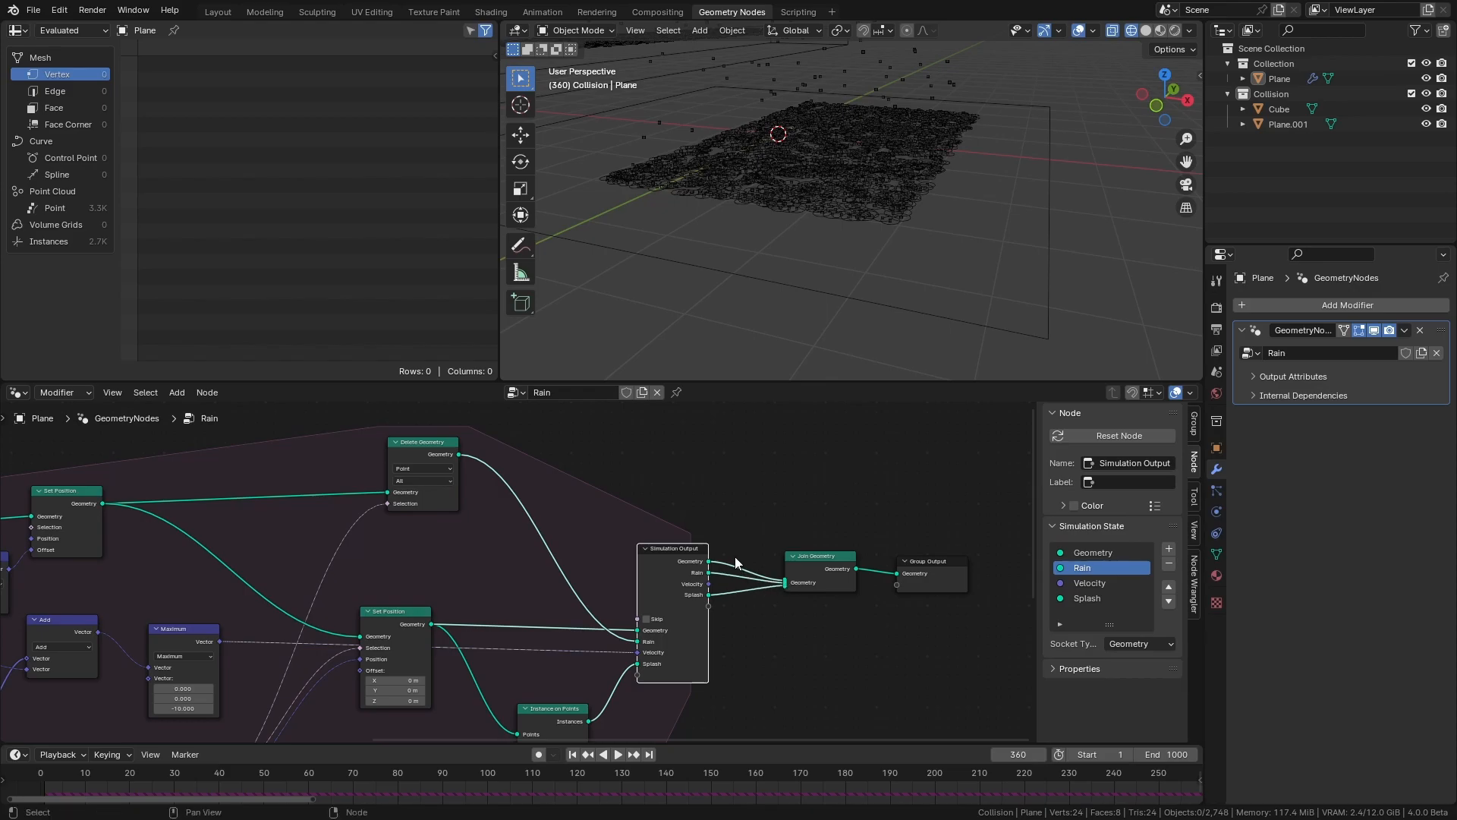
right_click_drag(725, 565, 734, 555, "ctrl")
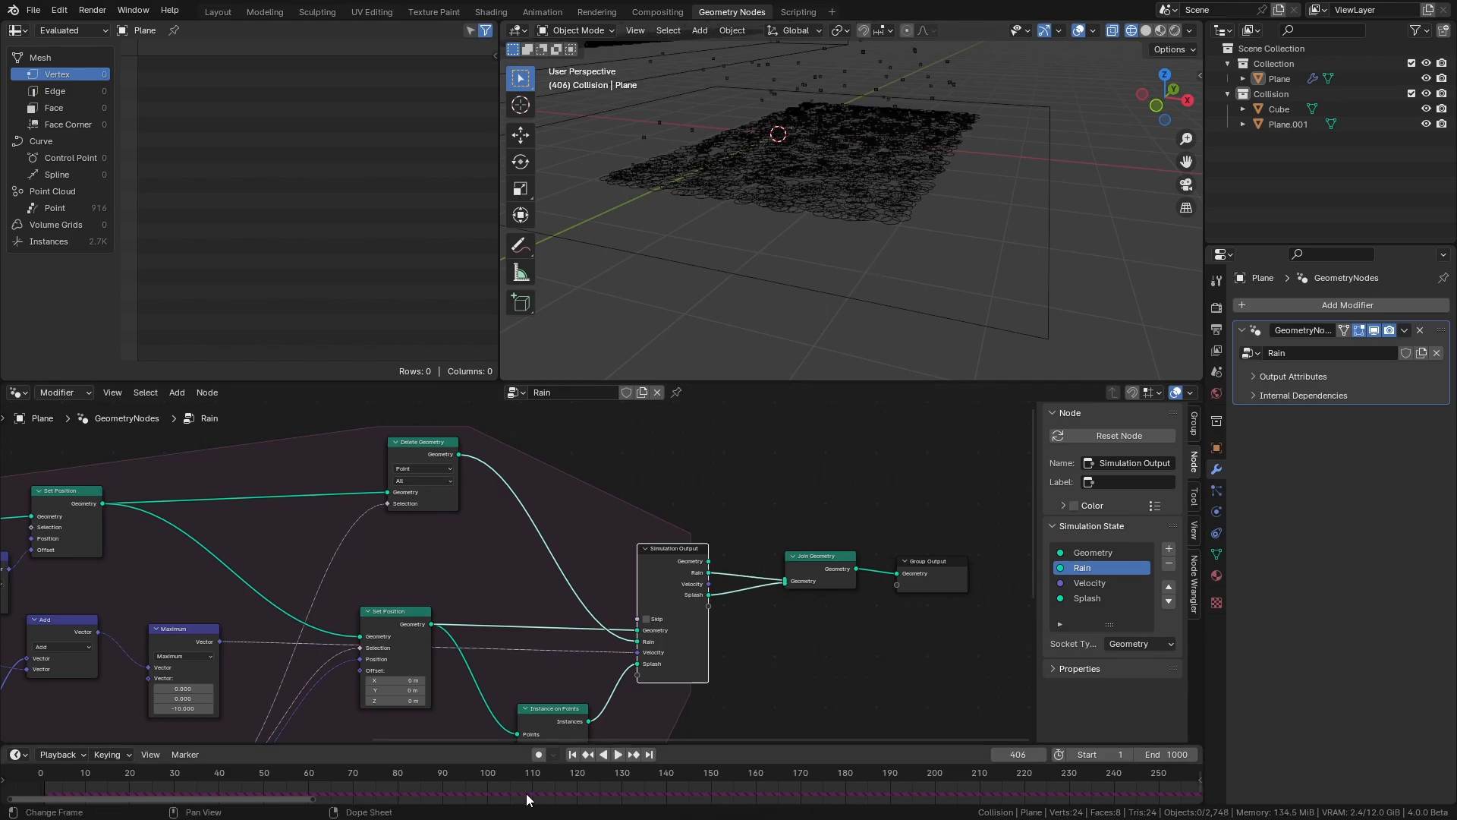
left_click(574, 755)
key("space")
middle_click_drag(866, 194, 899, 308)
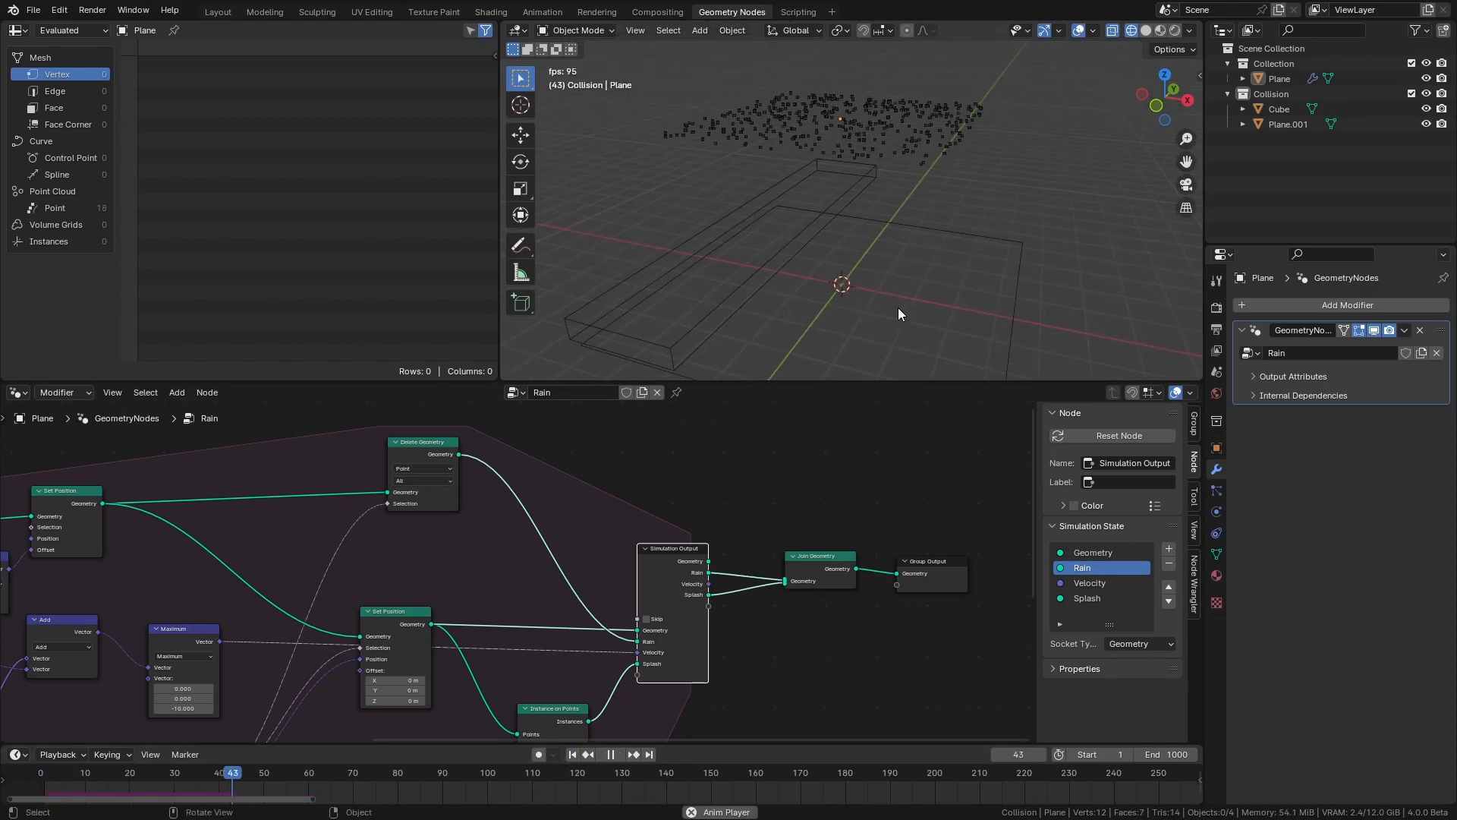
key("space")
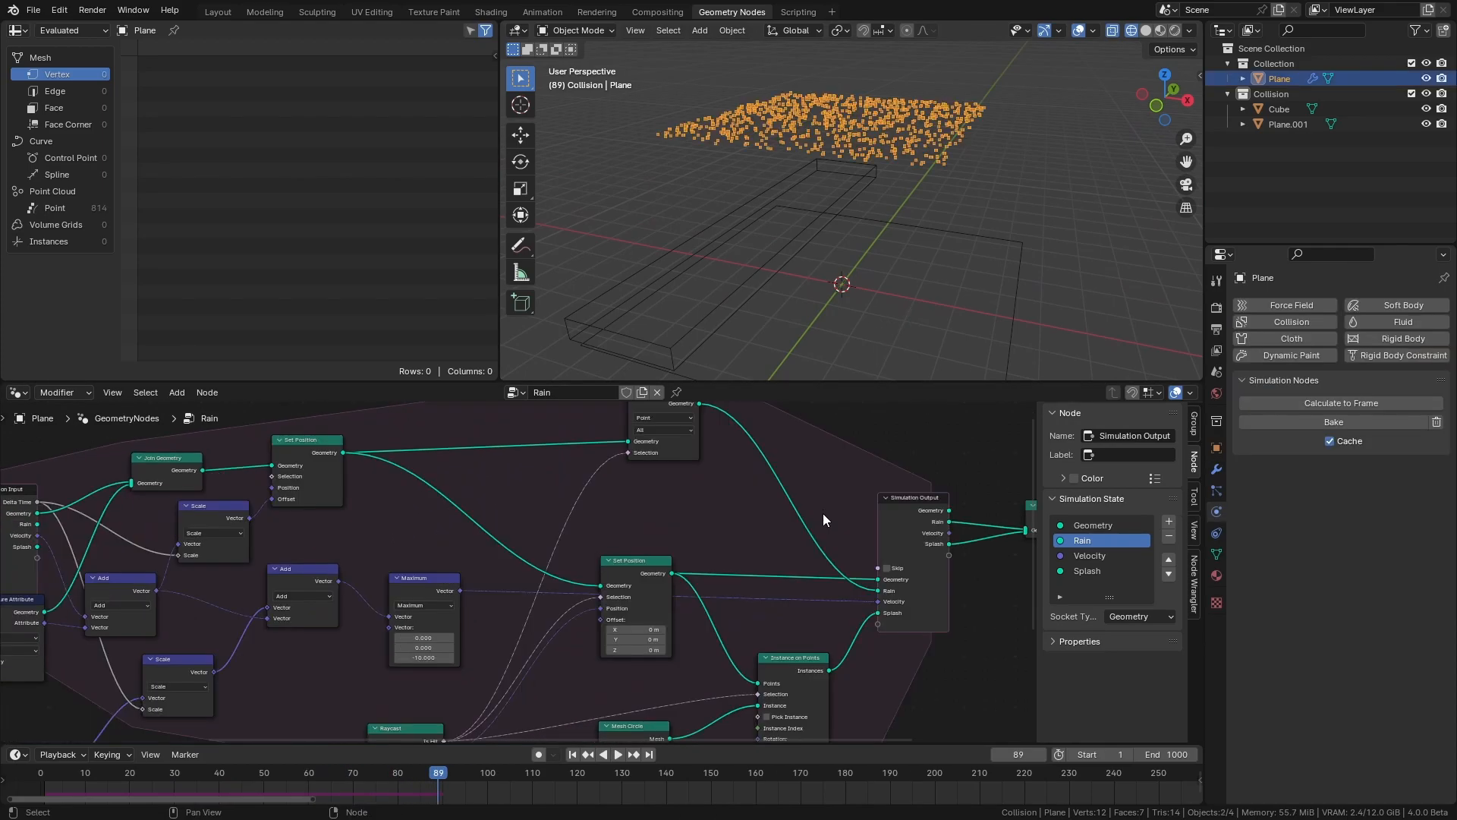
Move the Rain item above Geometry in the simulation state list, and replay the simulation.
middle_click_drag(823, 513, 785, 579)
scroll(799, 584, "up", 1)
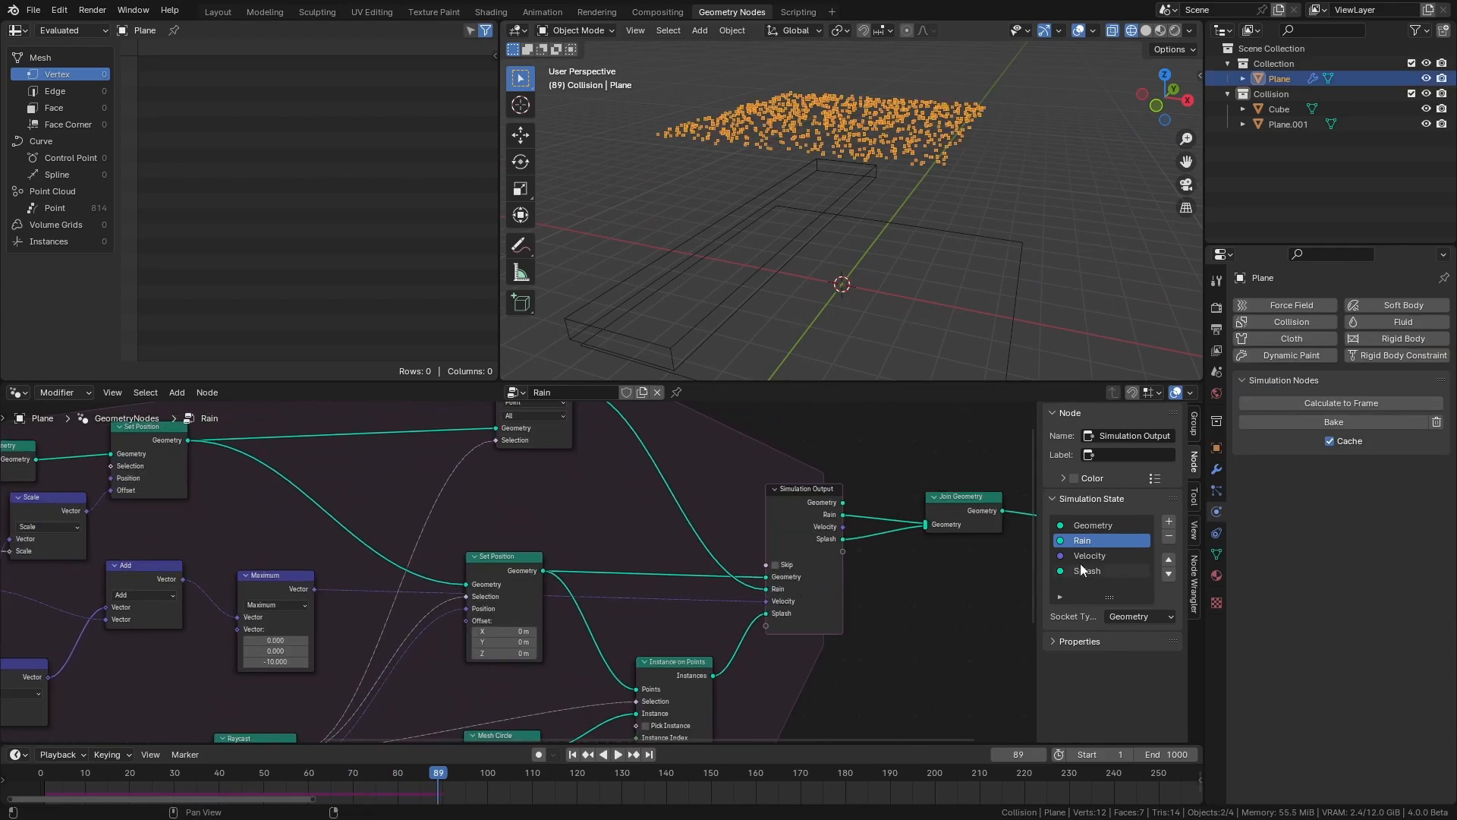
left_click(1169, 559)
key("space")
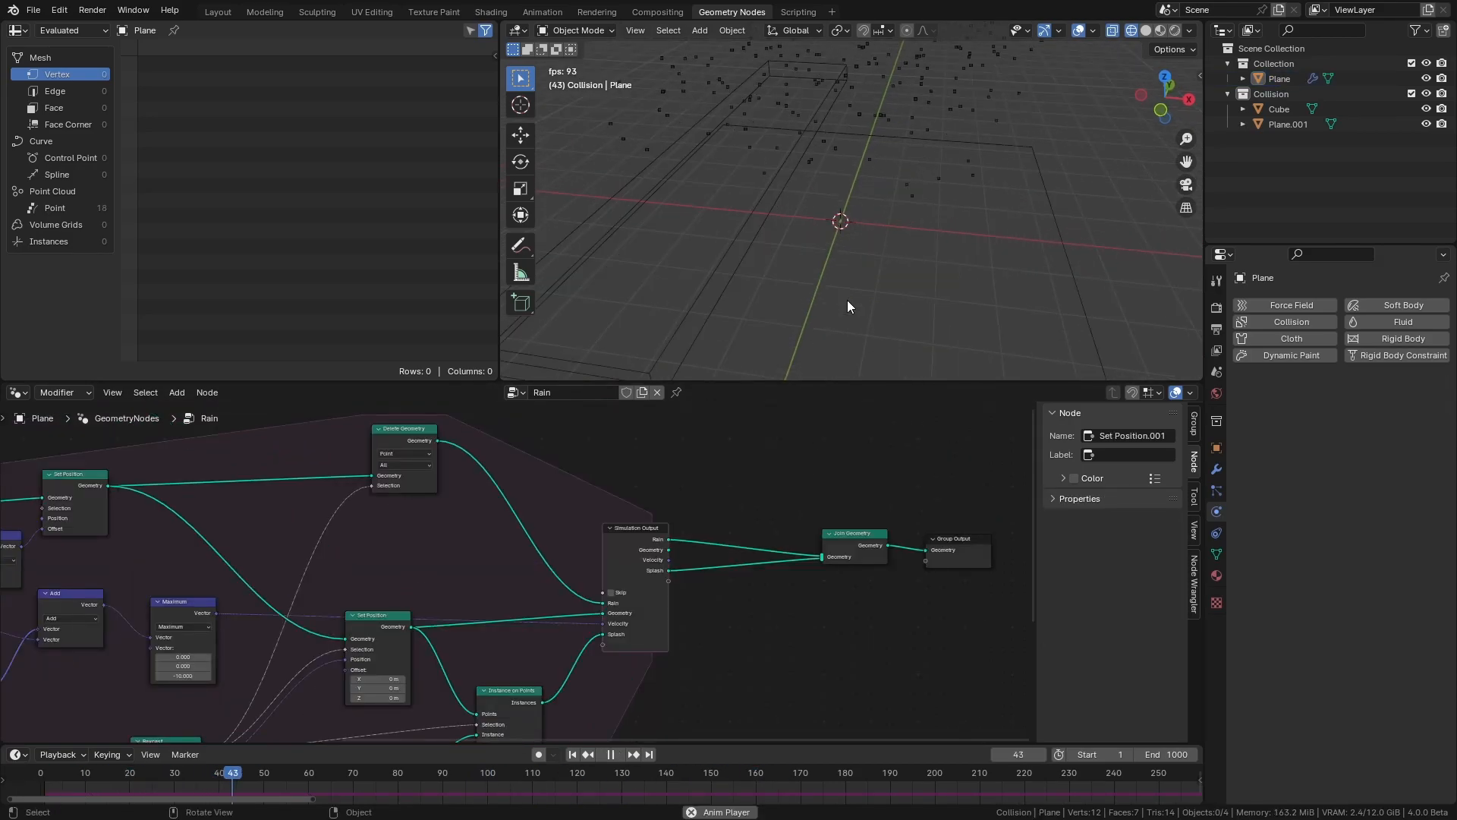
key("space")
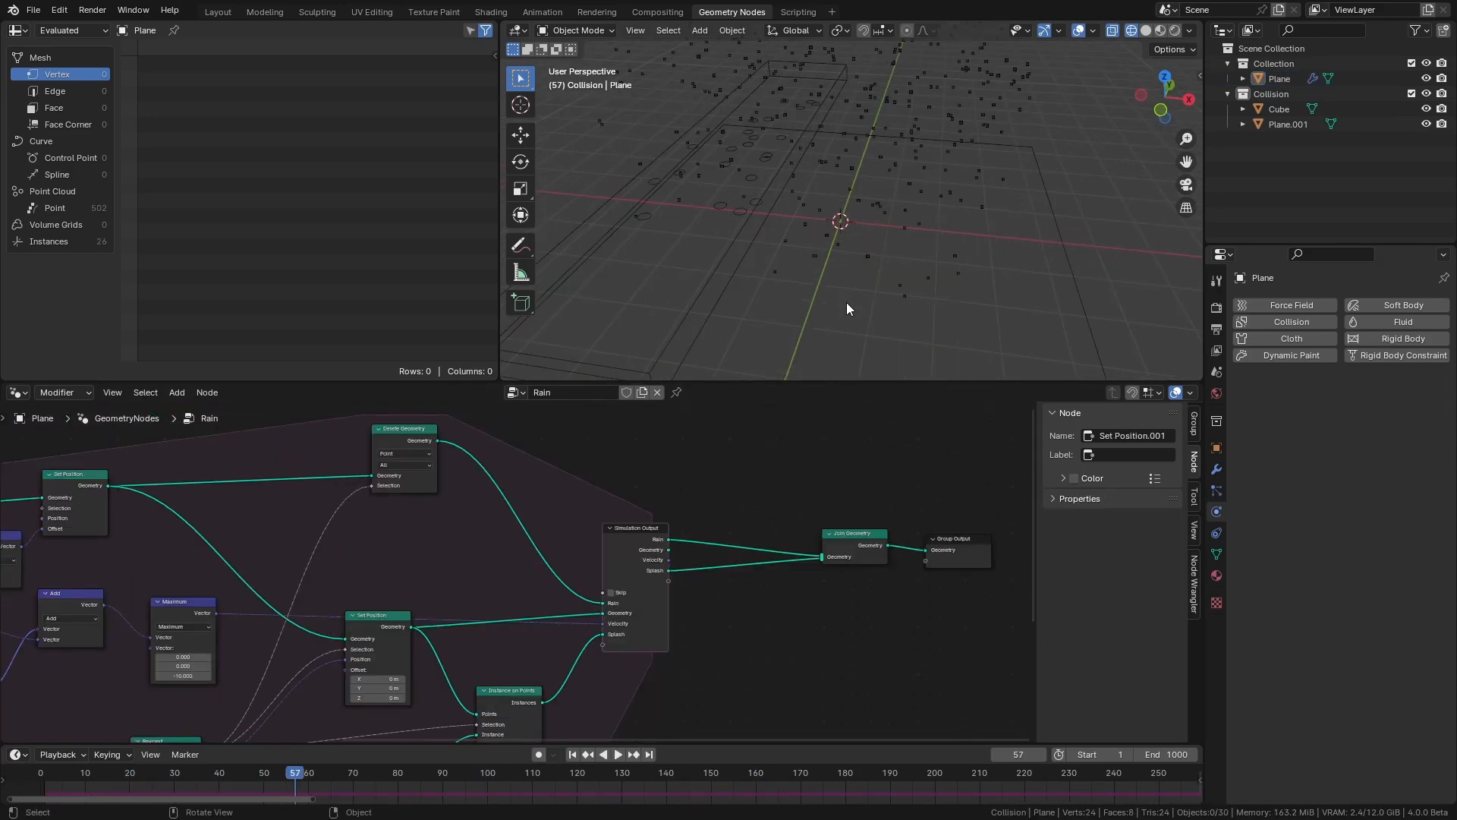
Switch the viewport to solid shading and insert an Instance on Points node between the Rain output and Join Geometry.
key("z")
left_click(846, 226)
mouse_move(912, 252)
middle_mouse_down()
mouse_move(889, 227)
mouse_move(881, 255)
mouse_move(835, 286)
mouse_move(844, 276)
middle_mouse_up()
key("shift+a")
type("insance on")
key("Return")
left_click(713, 456)
left_click_drag(748, 465, 777, 429)
left_click_drag(859, 563, 964, 595)
middle_click_drag(848, 514, 810, 548)
left_click_drag(740, 465, 779, 469)
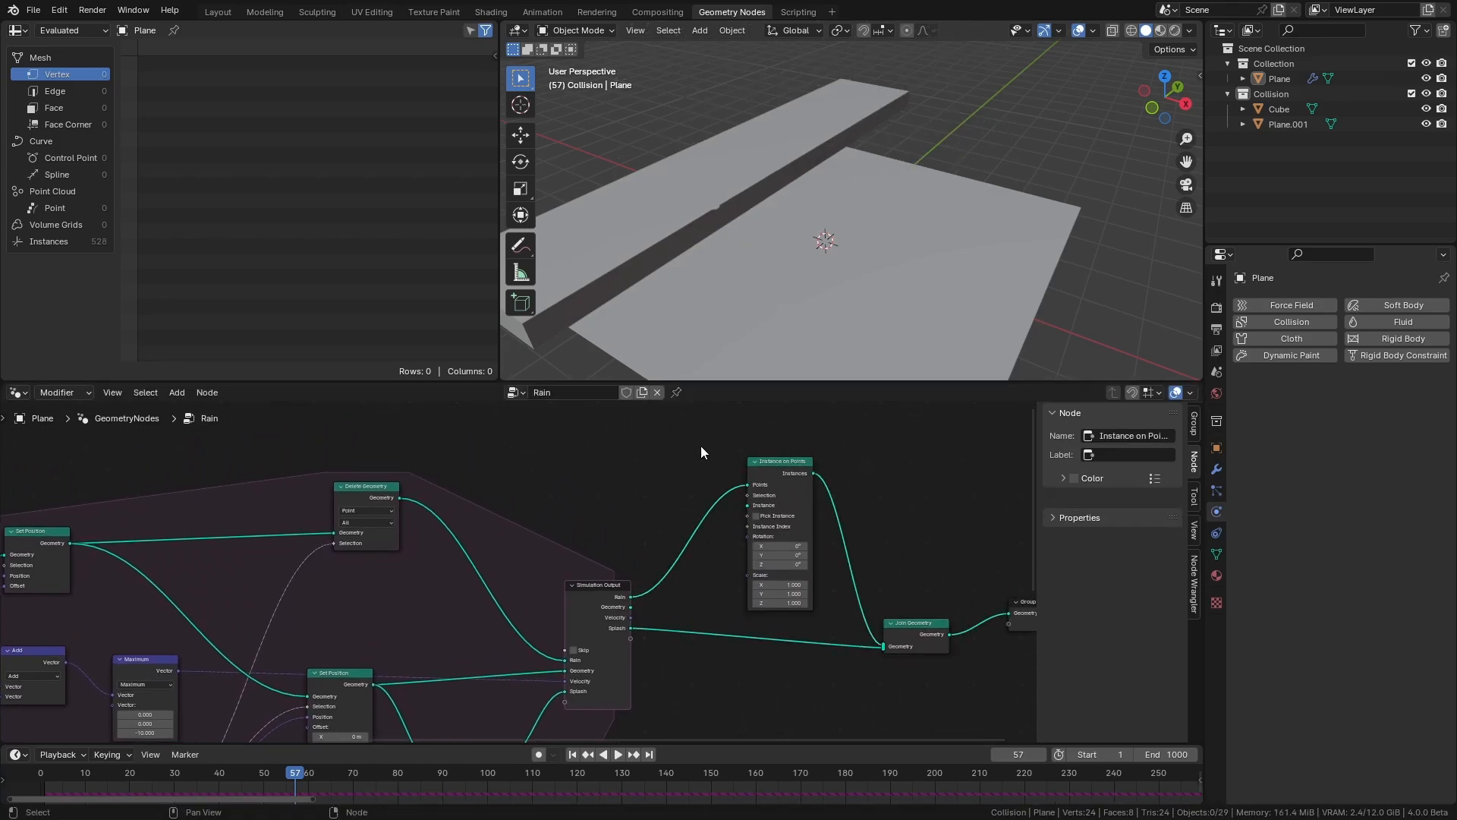
Add an Ico Sphere node and connect its mesh to the Instance input of the rain's Instance on Points.
key("shift+a")
left_click(698, 443)
type("ico")
key("Return")
left_click(622, 467)
left_click_drag(678, 479, 748, 505)
Set the Ico Sphere's radius to 0.1 m and the rain instances' X and Y scale to 0.1.
scroll(657, 525, "up", 2)
left_click(644, 500)
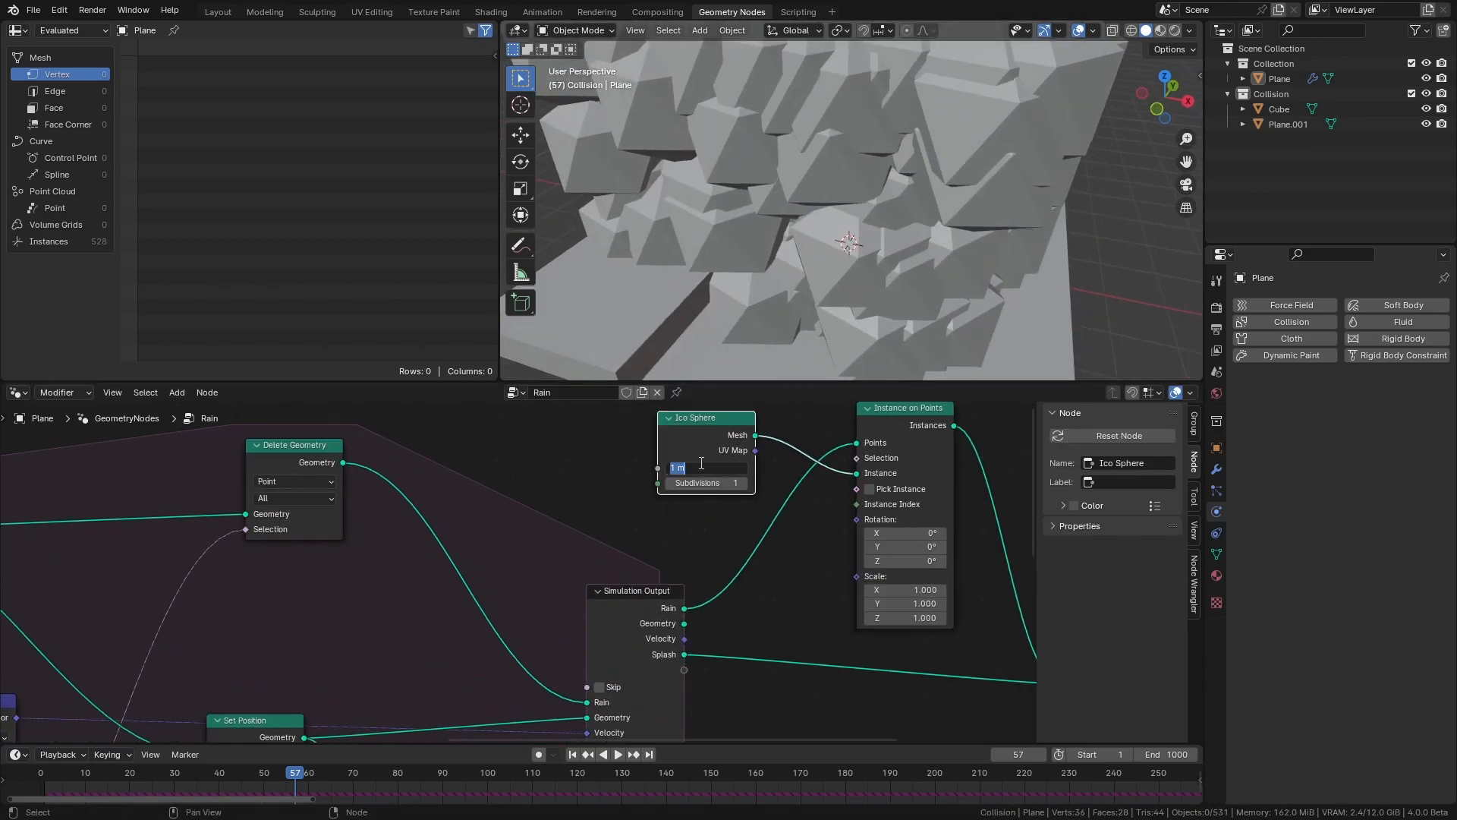
type("0.1")
key("Return")
middle_click_drag(772, 546, 655, 555)
left_click_drag(809, 598, 809, 612)
type("0.1")
key("Return")
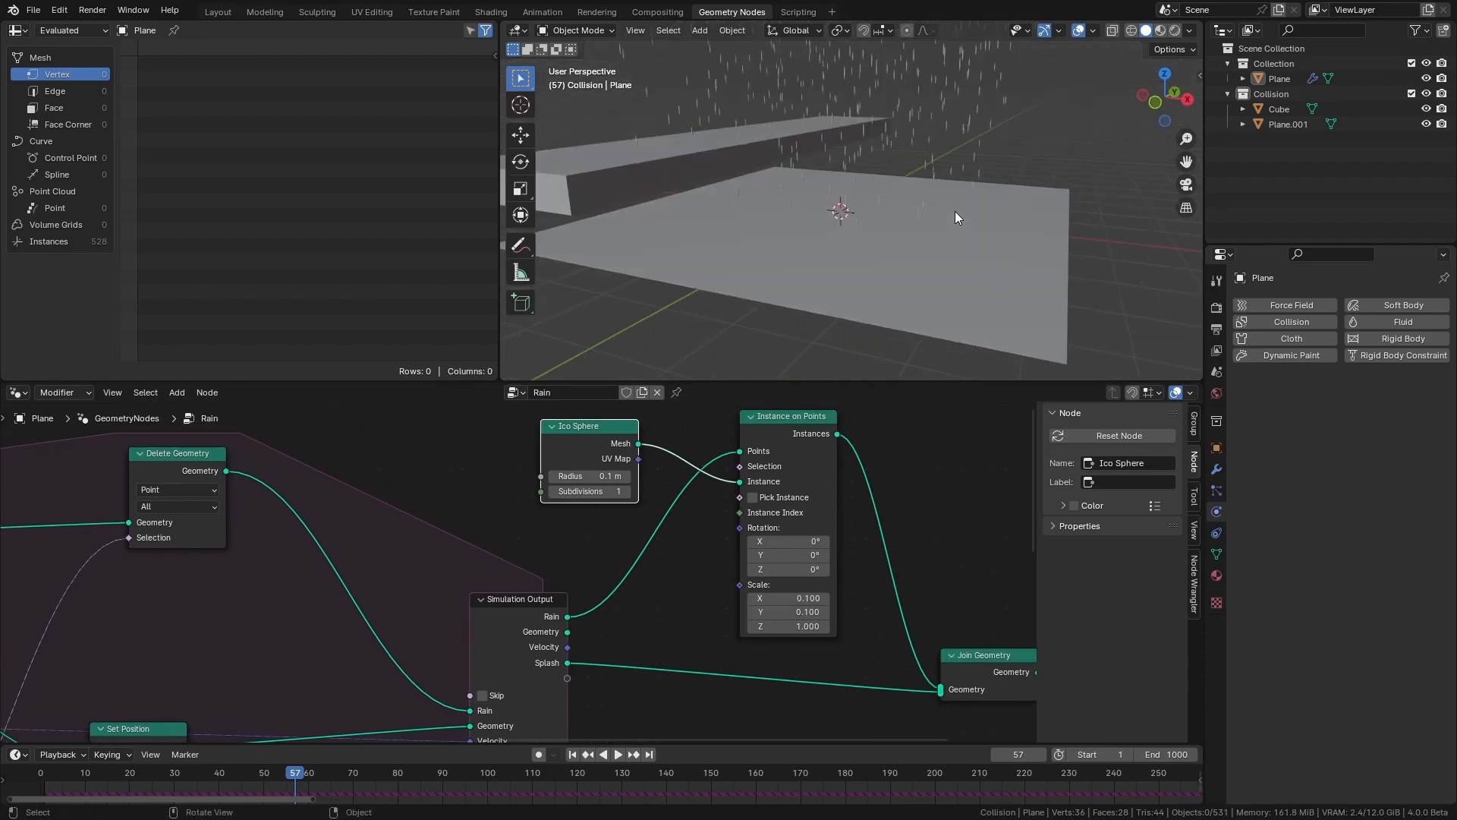
Insert a Set Material node between the rain's Instance on Points and Join Geometry.
scroll(742, 448, "down", 2)
key("shift+a")
type("set mat")
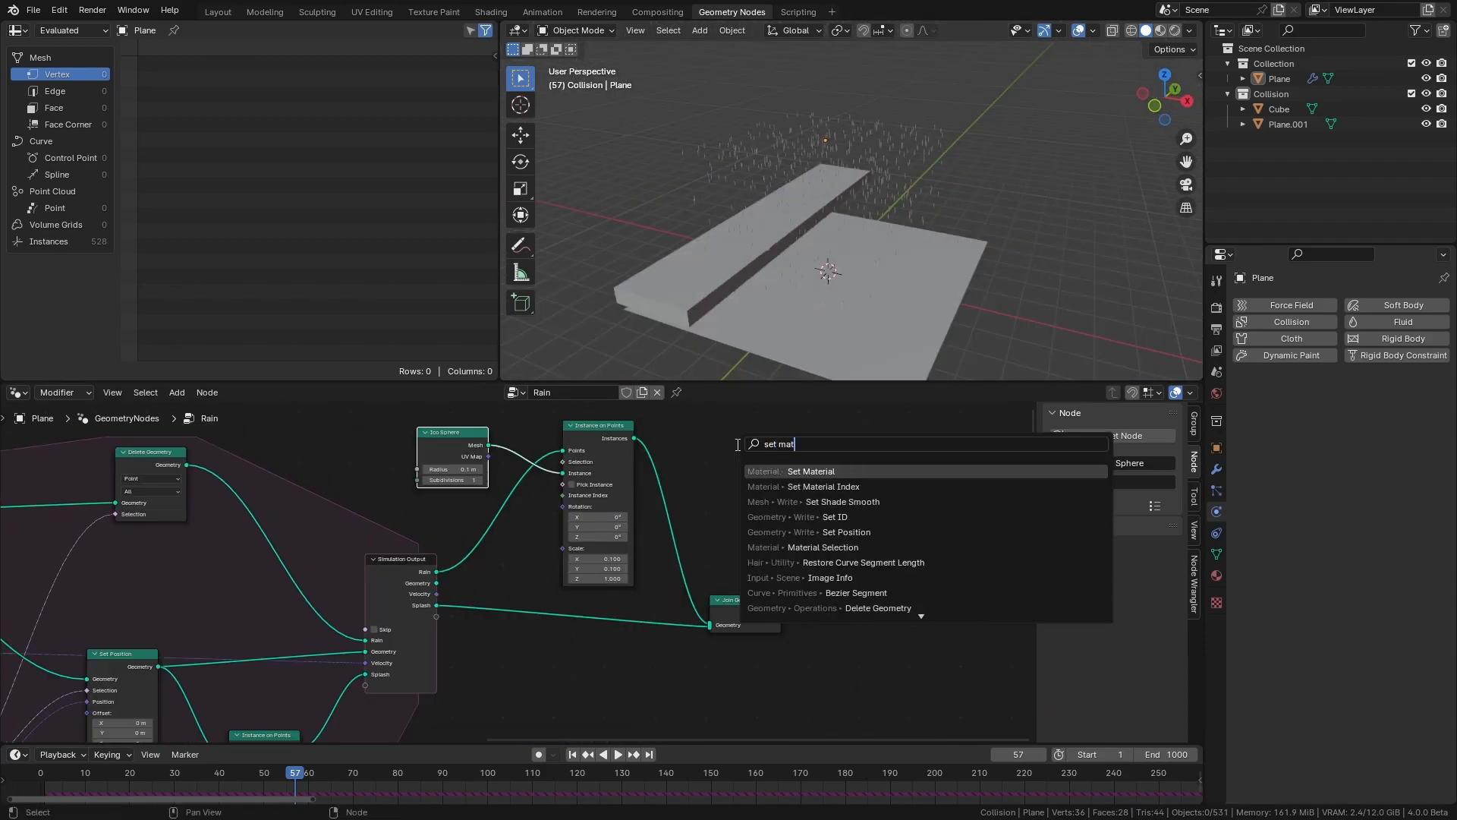
key("Return")
left_click(674, 516)
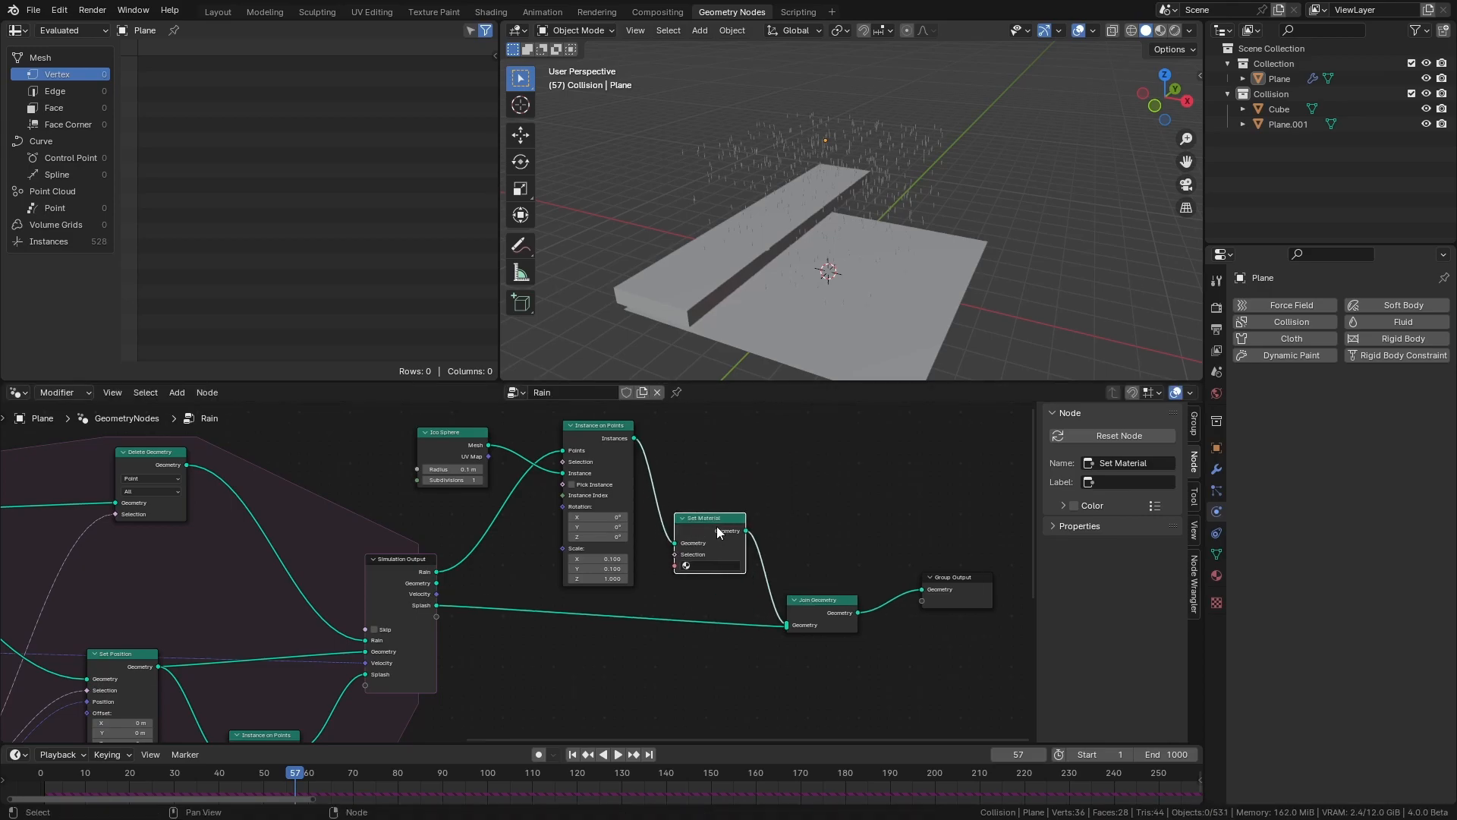
Create a new material on the Plane object that carries the rain nodes.
left_click(764, 176)
left_click(1216, 575)
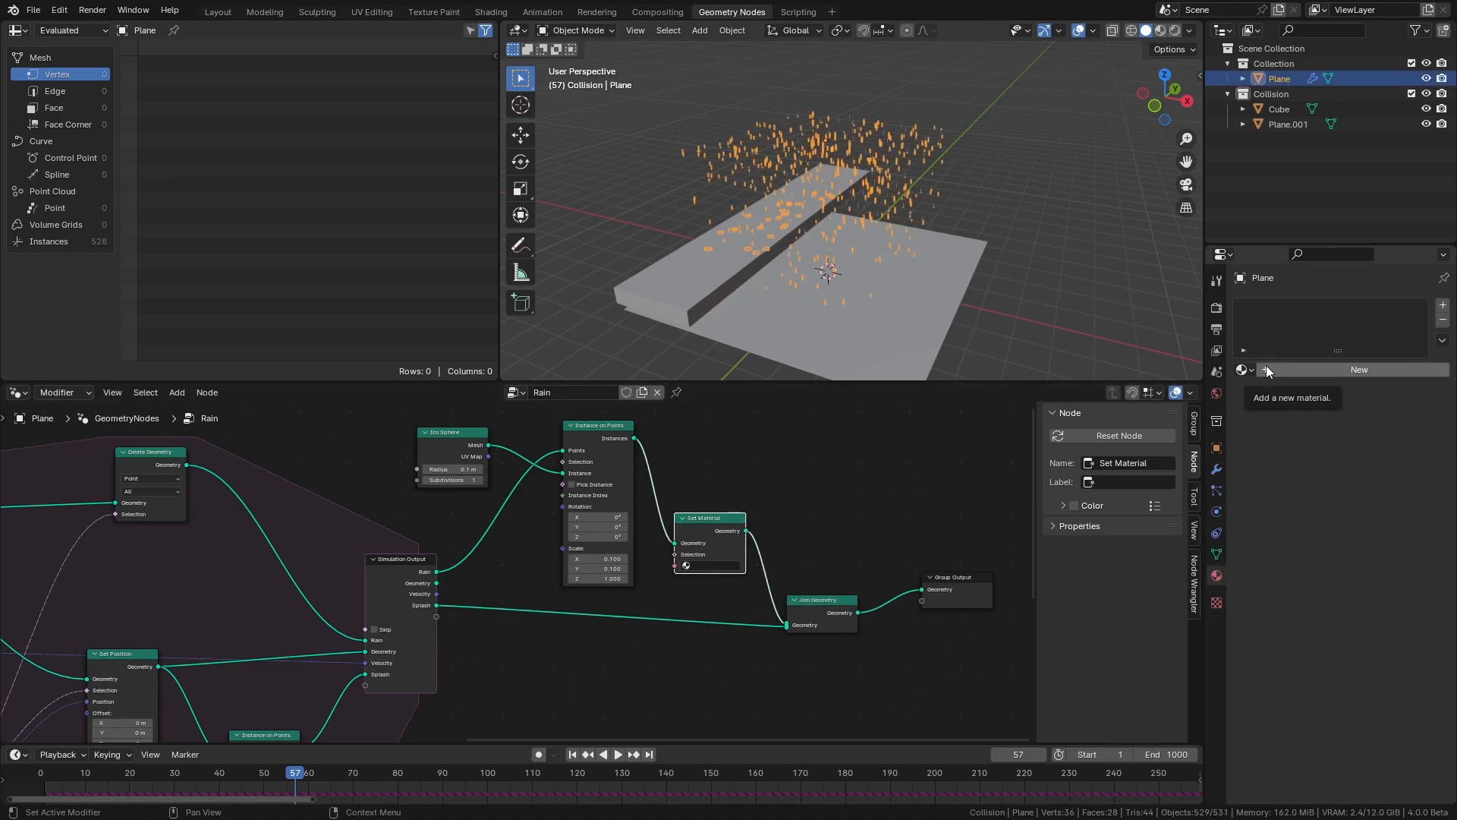
left_click(1266, 368)
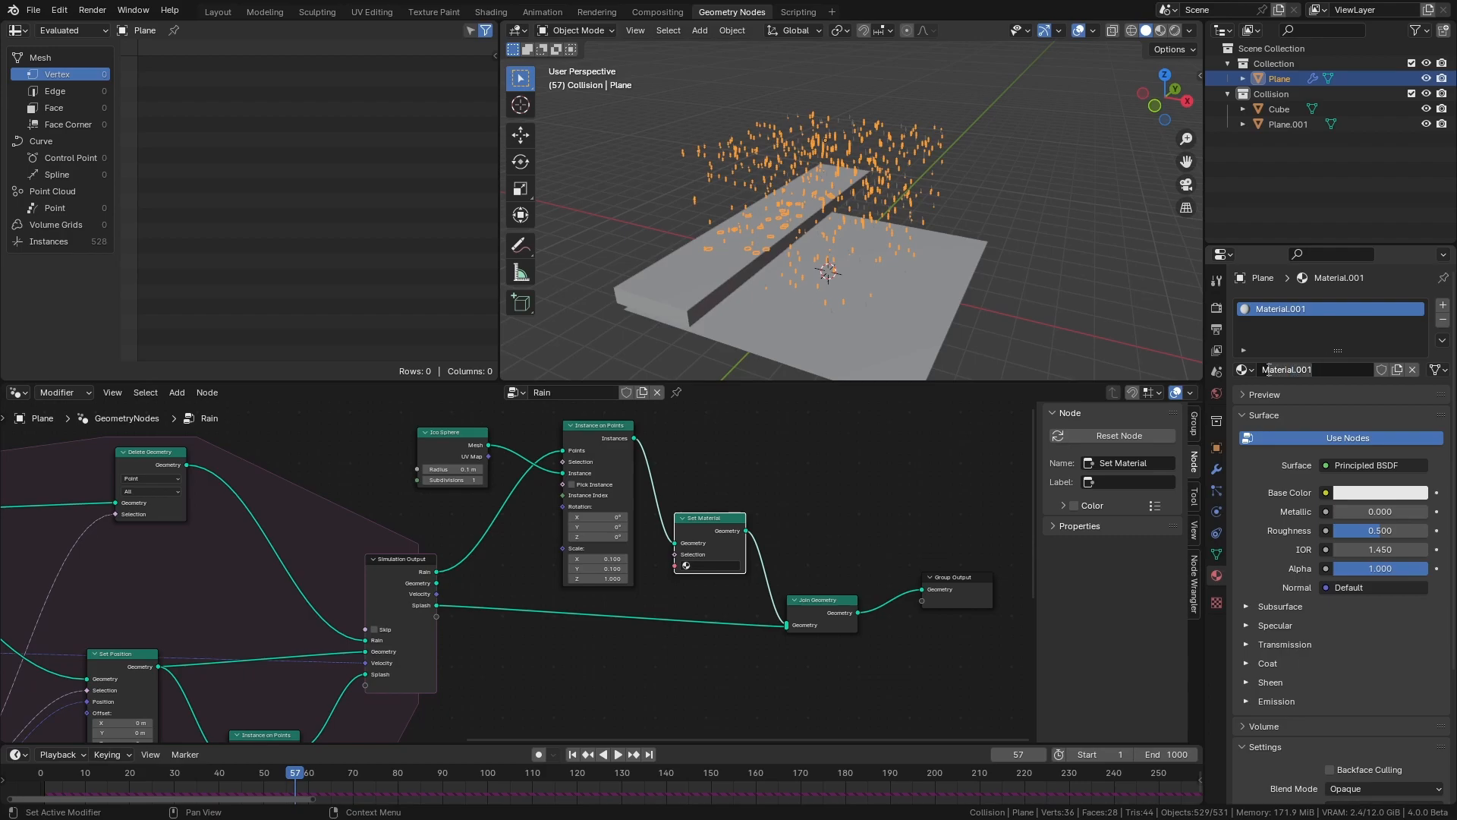
Rename the new material as Rain and assign it in the Set Material node.
type("Rain")
left_click(712, 566)
left_click(715, 591)
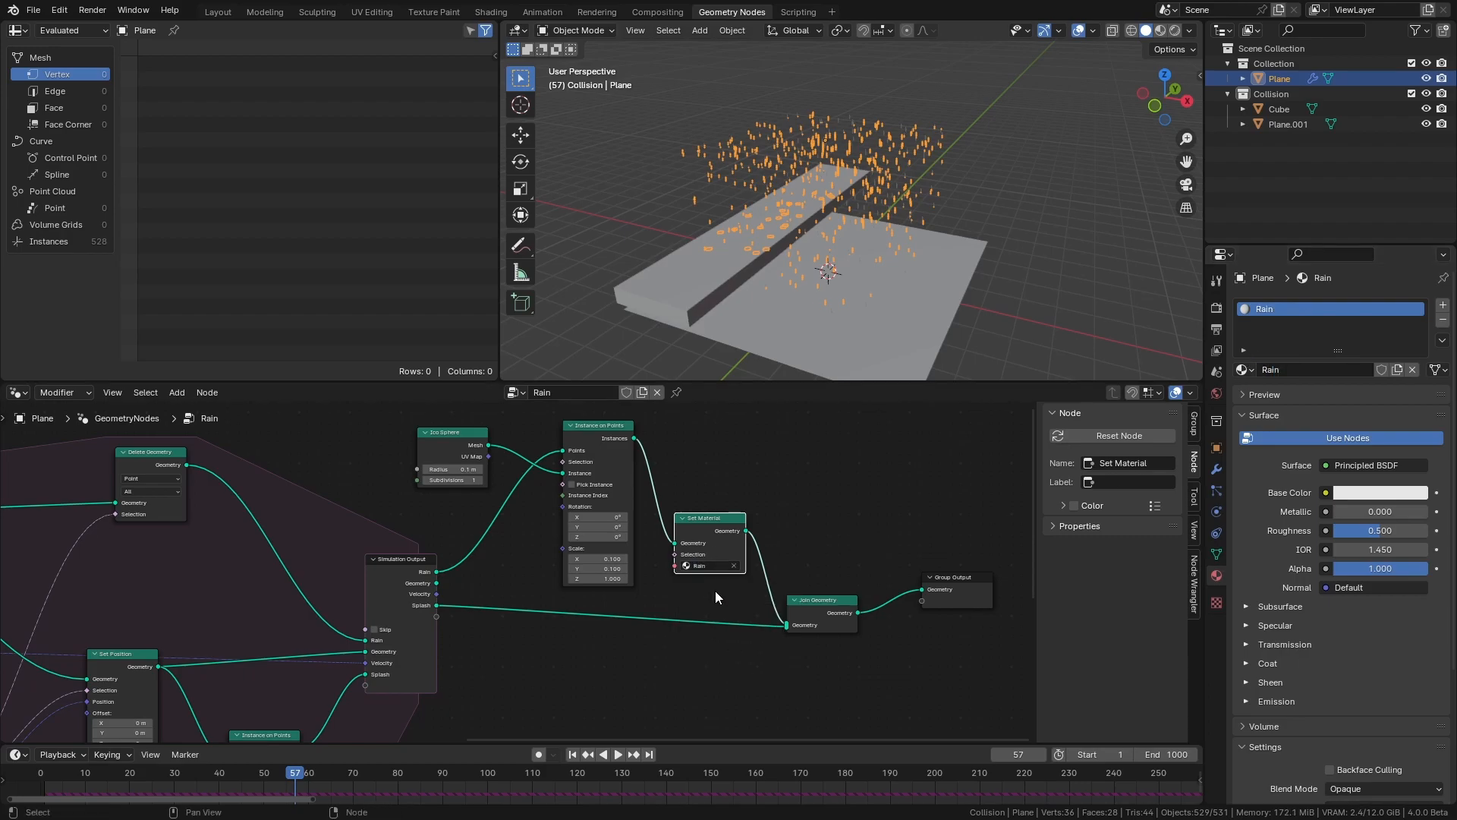
Set the Rain material's emission strength to 1.5.
left_click(1245, 701)
left_click(1379, 739)
type("1.5")
key("Return")
Show the viewport in rendered shading and play the simulation to check the glowing rain.
left_click(1045, 355)
key("z")
key("8")
scroll(972, 304, "up", 3)
mouse_move(969, 301)
middle_mouse_down()
mouse_move(970, 276)
mouse_move(989, 306)
mouse_move(980, 279)
middle_mouse_up()
key("space")
scroll(988, 305, "down", 1)
key("space")
Duplicate the Set Material node onto the link between the Splash output and Join Geometry, and clear the copy's material.
left_click(812, 498)
middle_click_drag(812, 499, 918, 450)
scroll(962, 407, "up", 1)
left_click(839, 459)
key("shift+d")
left_click(798, 539)
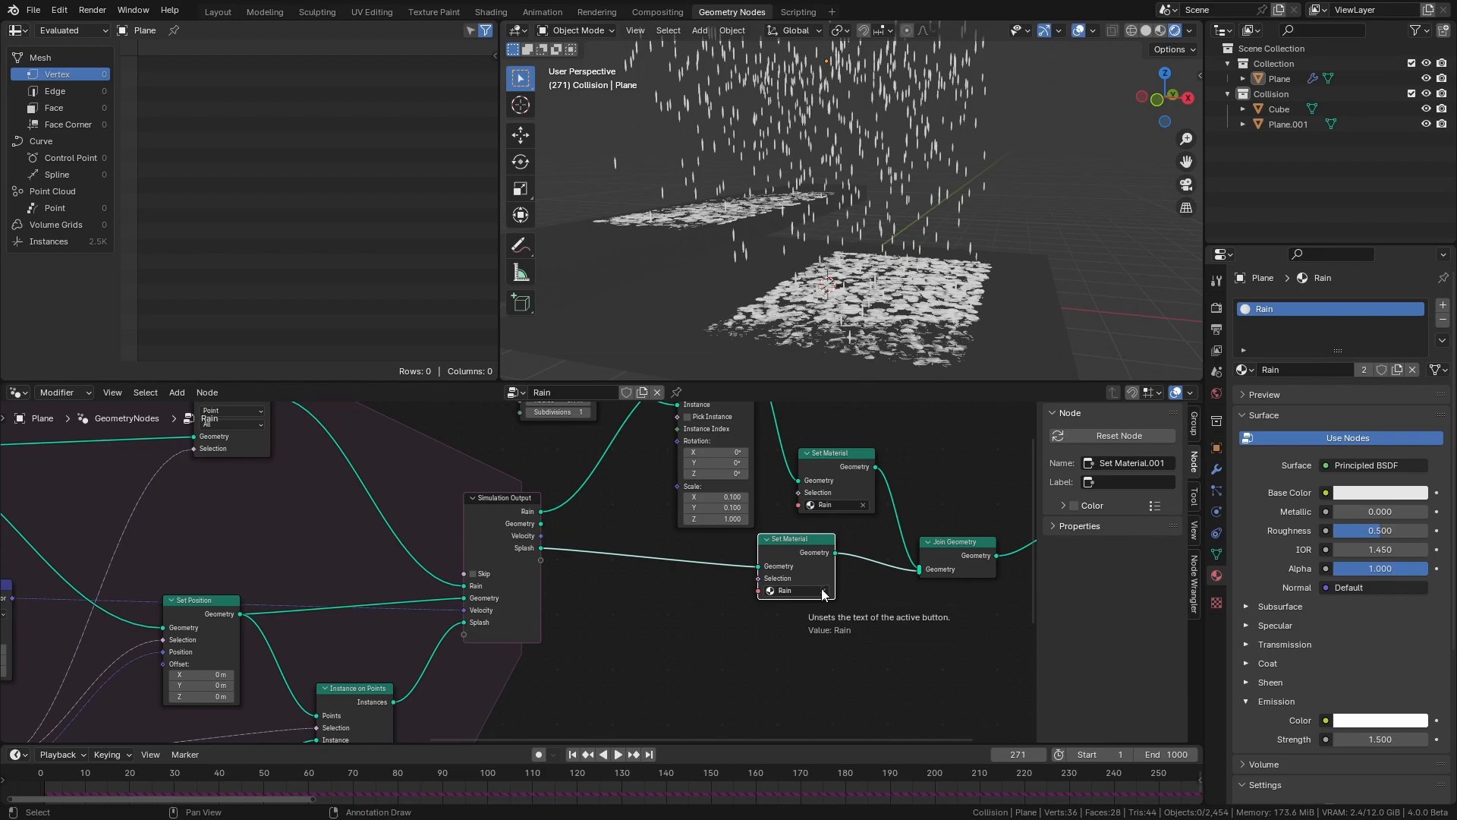
left_click(824, 597)
Add a second material slot to the Plane with a new material named Splash.
left_click(1443, 304)
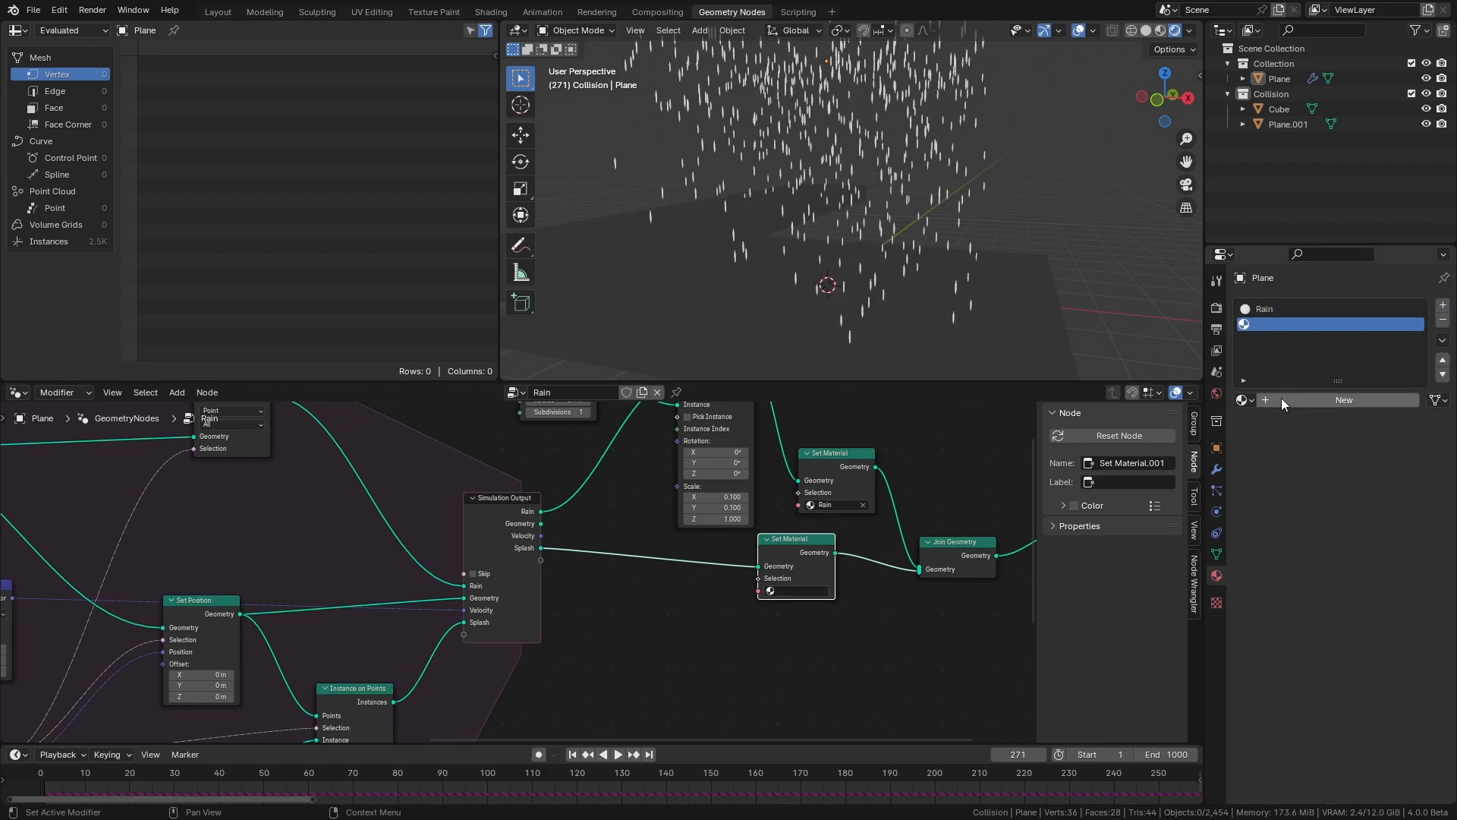
double_click(1284, 397)
type("Splash")
key("Return")
Give the Splash material a light blue emission colour with a strength of 1.
scroll(1301, 737, "down", 7)
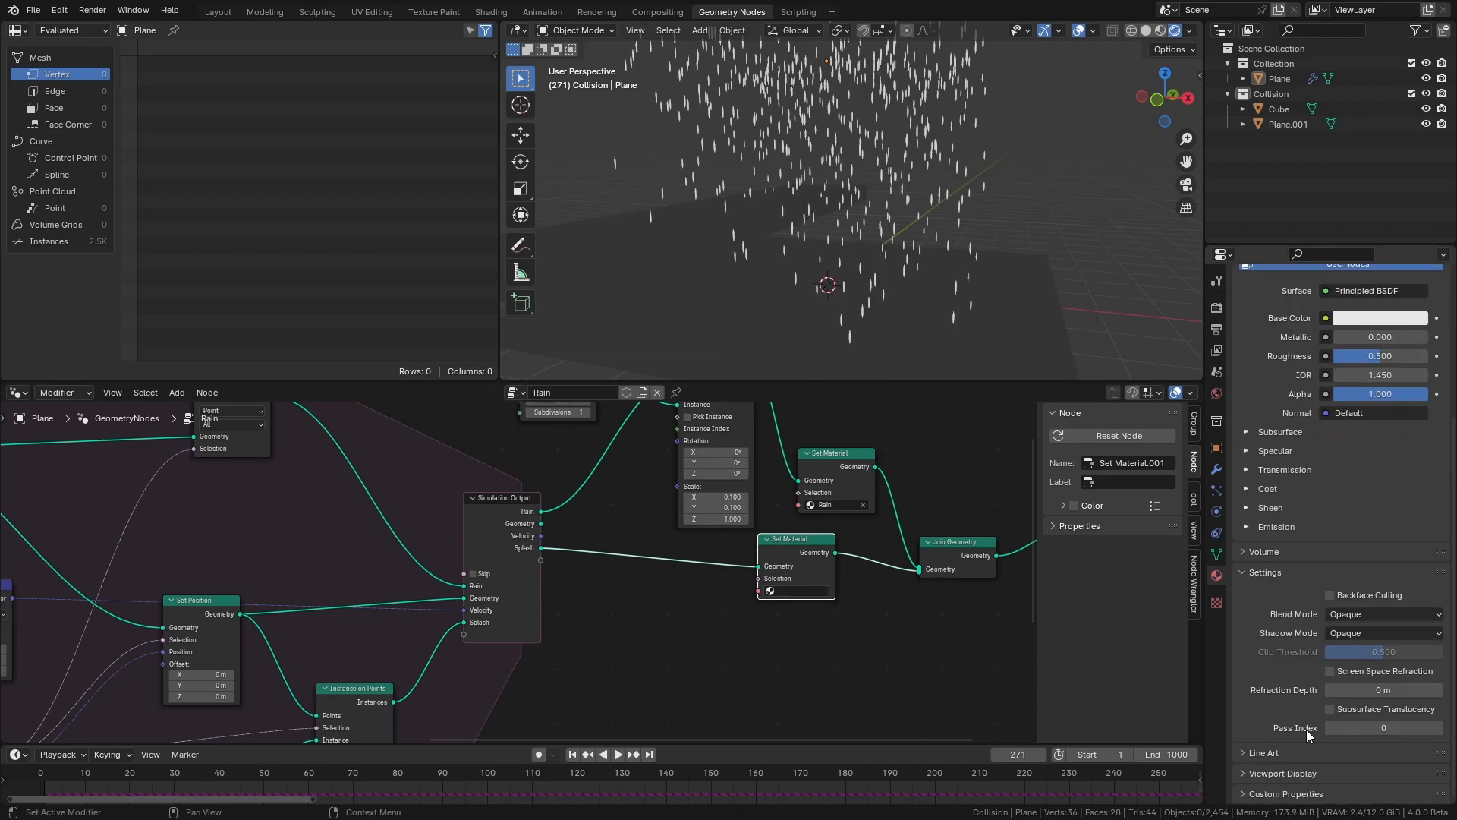
left_click(1277, 527)
left_click(1379, 546)
left_click(1354, 335)
left_click(1379, 565)
type("1")
key("Return")
Assign the Splash material to the second Set Material node and play the simulation to check the splashes.
left_click(776, 591)
left_click(790, 631)
middle_click_drag(1113, 295, 1094, 328)
scroll(908, 311, "down", 3)
middle_click_drag(908, 311, 945, 301)
key("space")
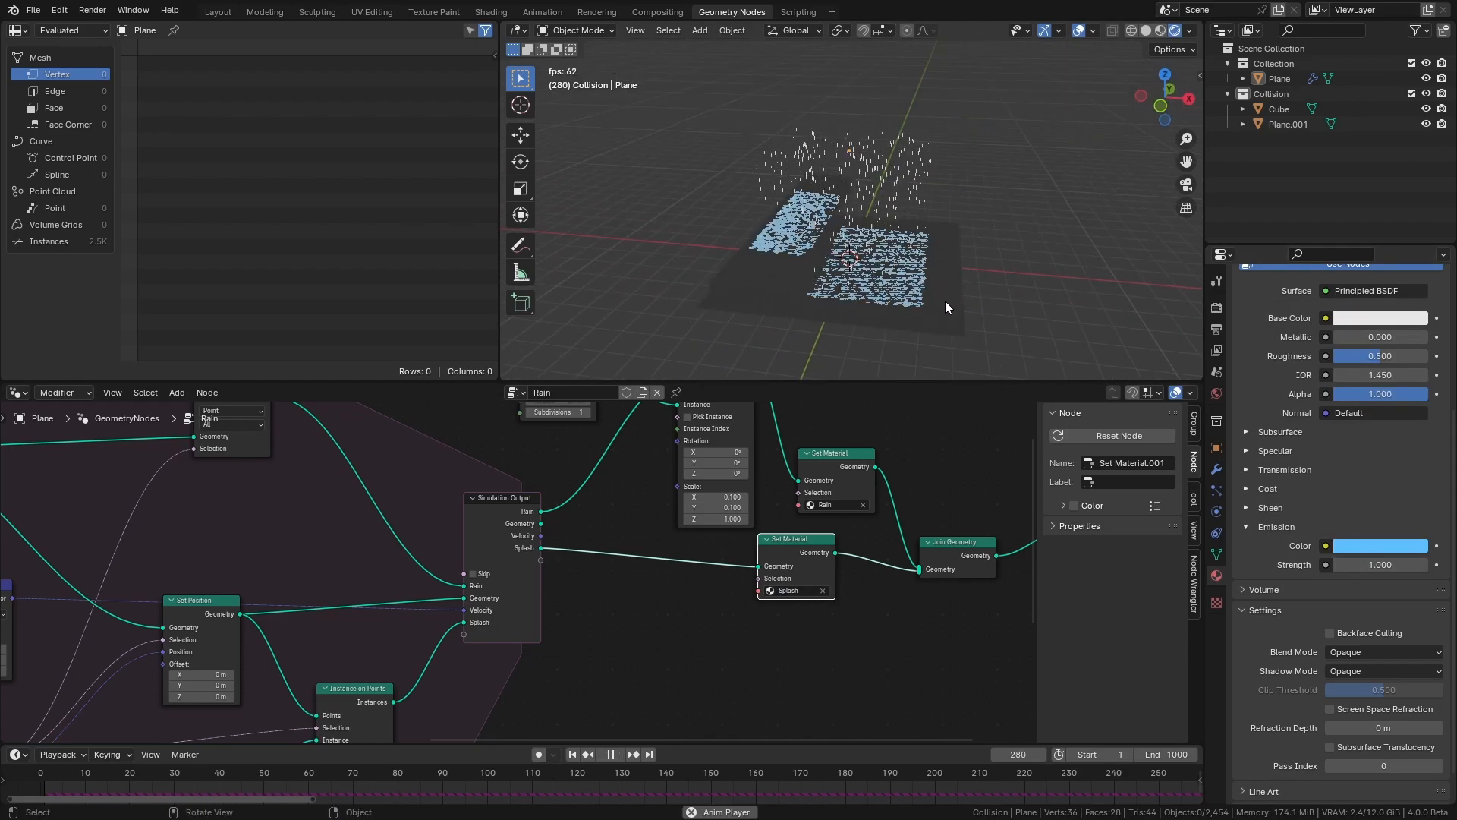
scroll(933, 311, "up", 5)
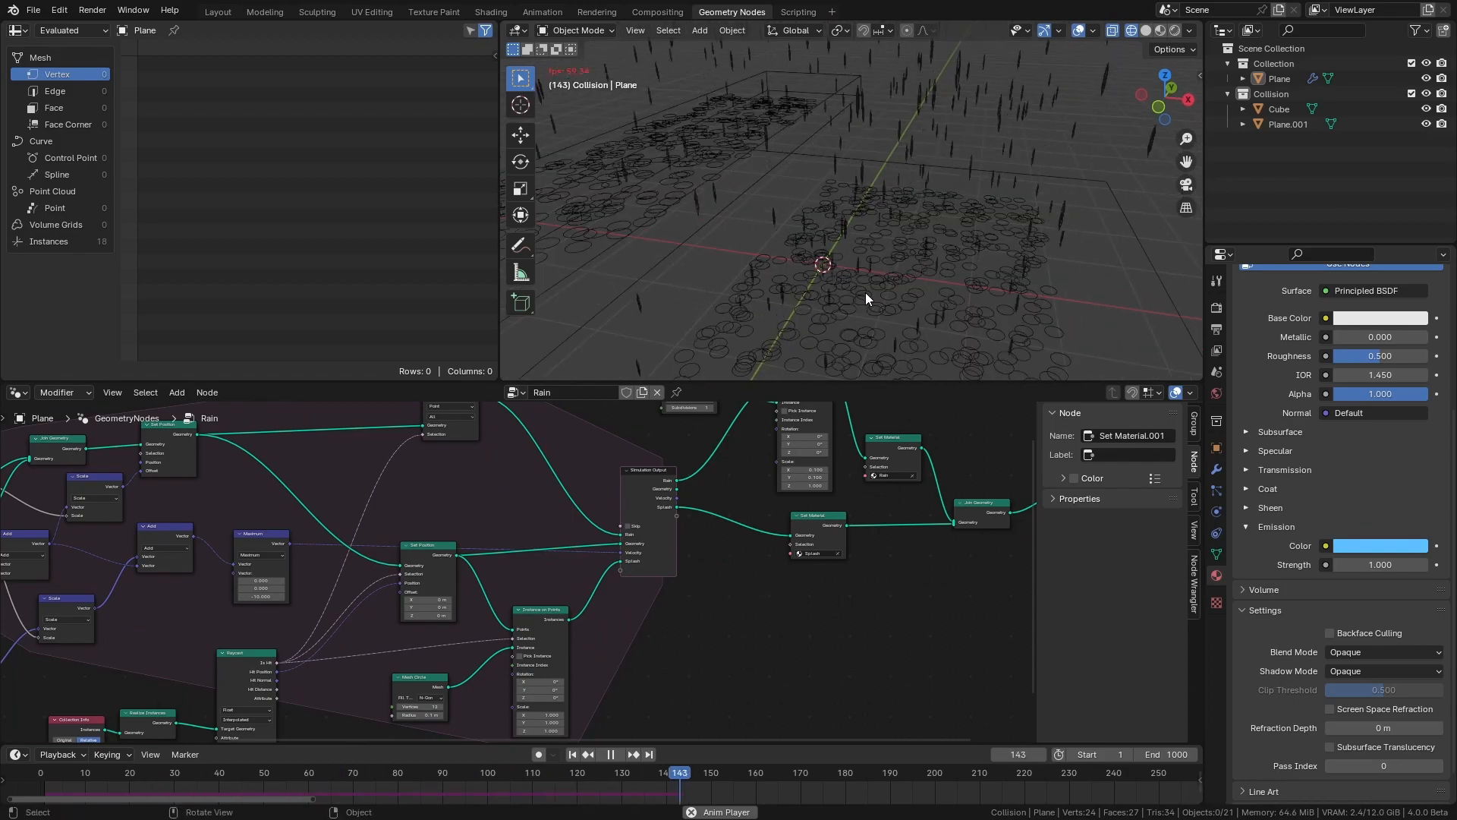
middle_click_drag(866, 293, 880, 228, "shift")
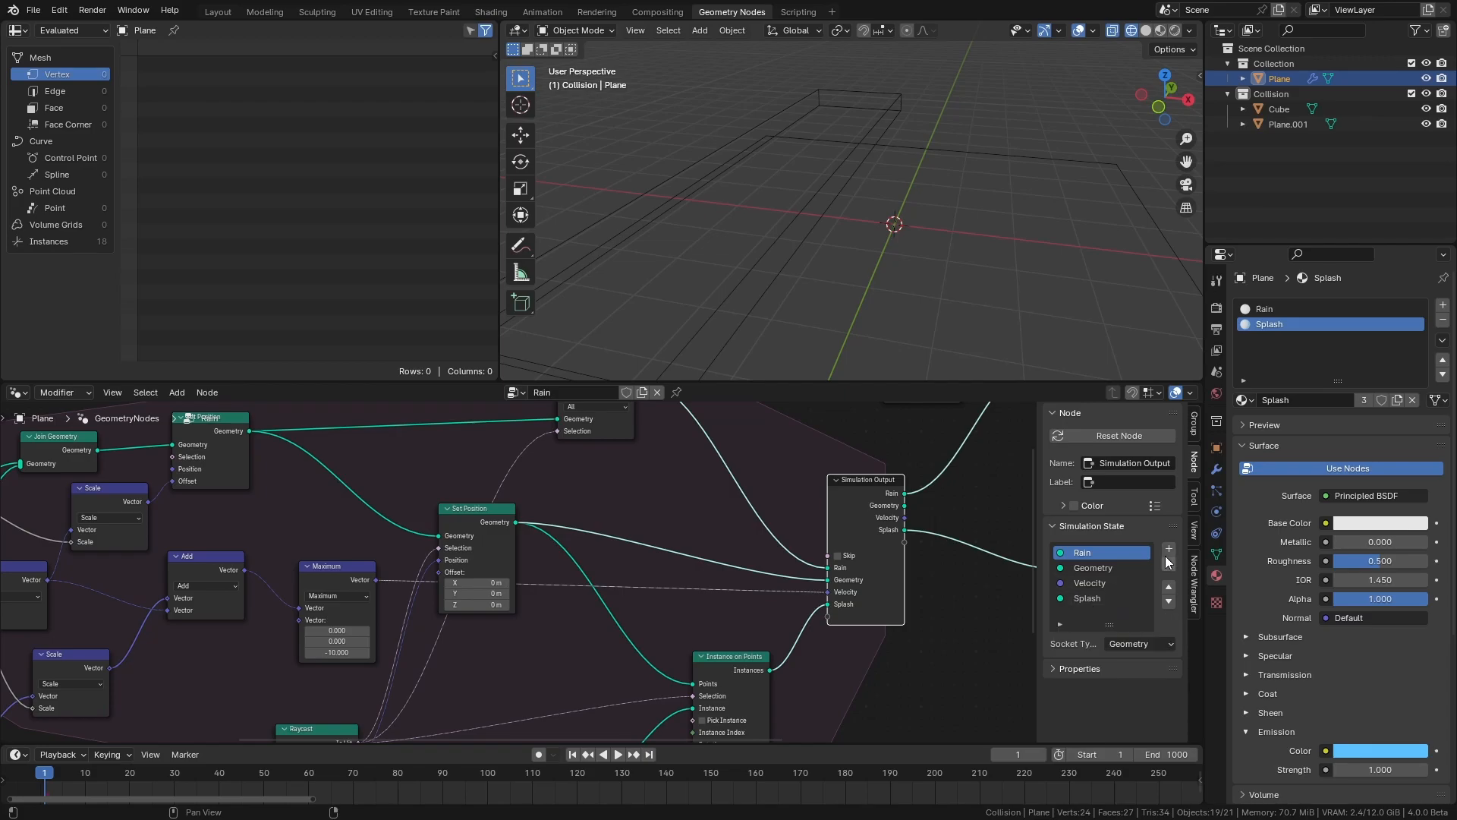
Add an Integer item named Age to the simulation state.
left_click(1168, 553)
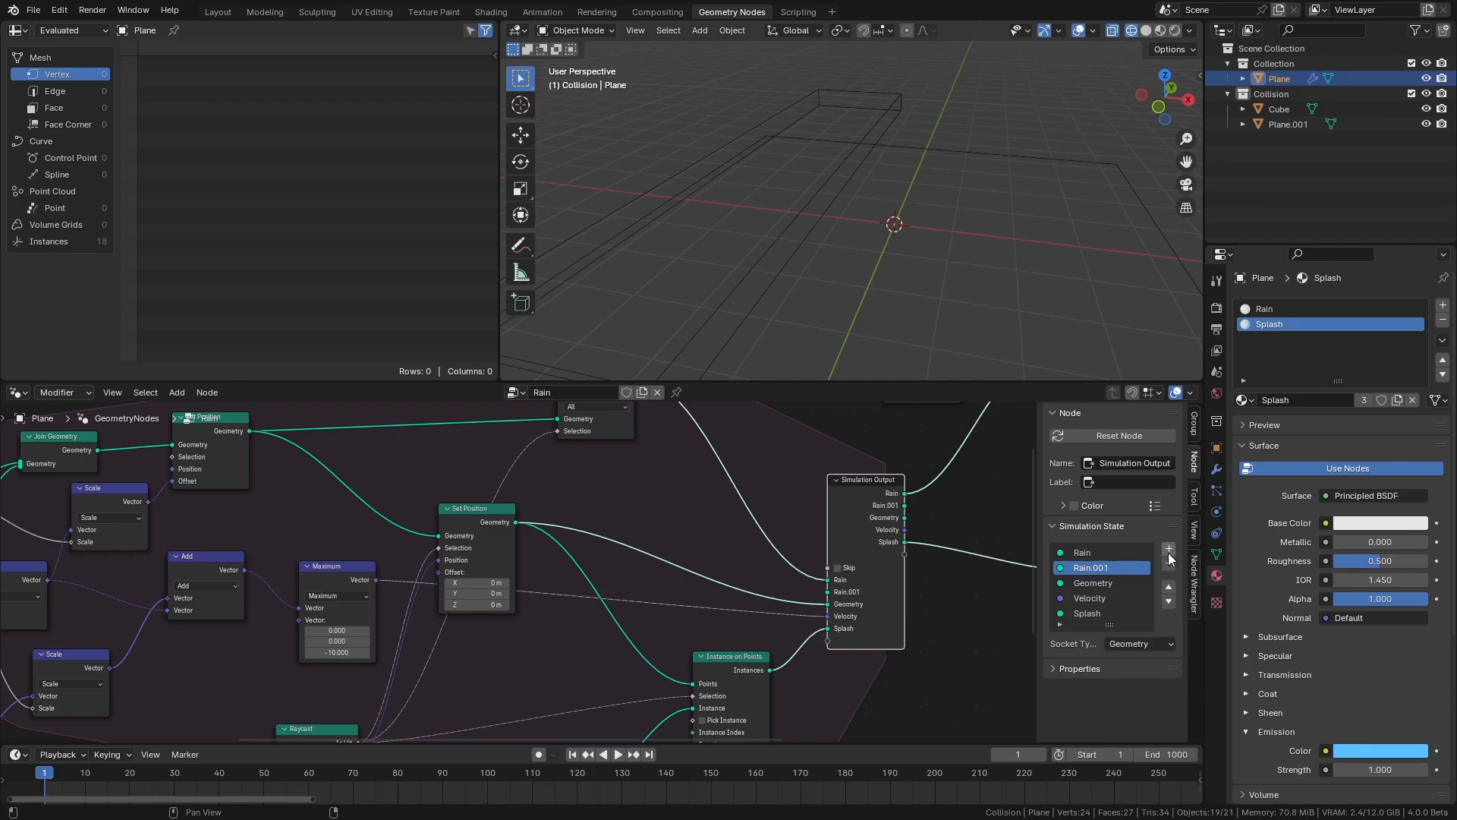
left_click(1151, 644)
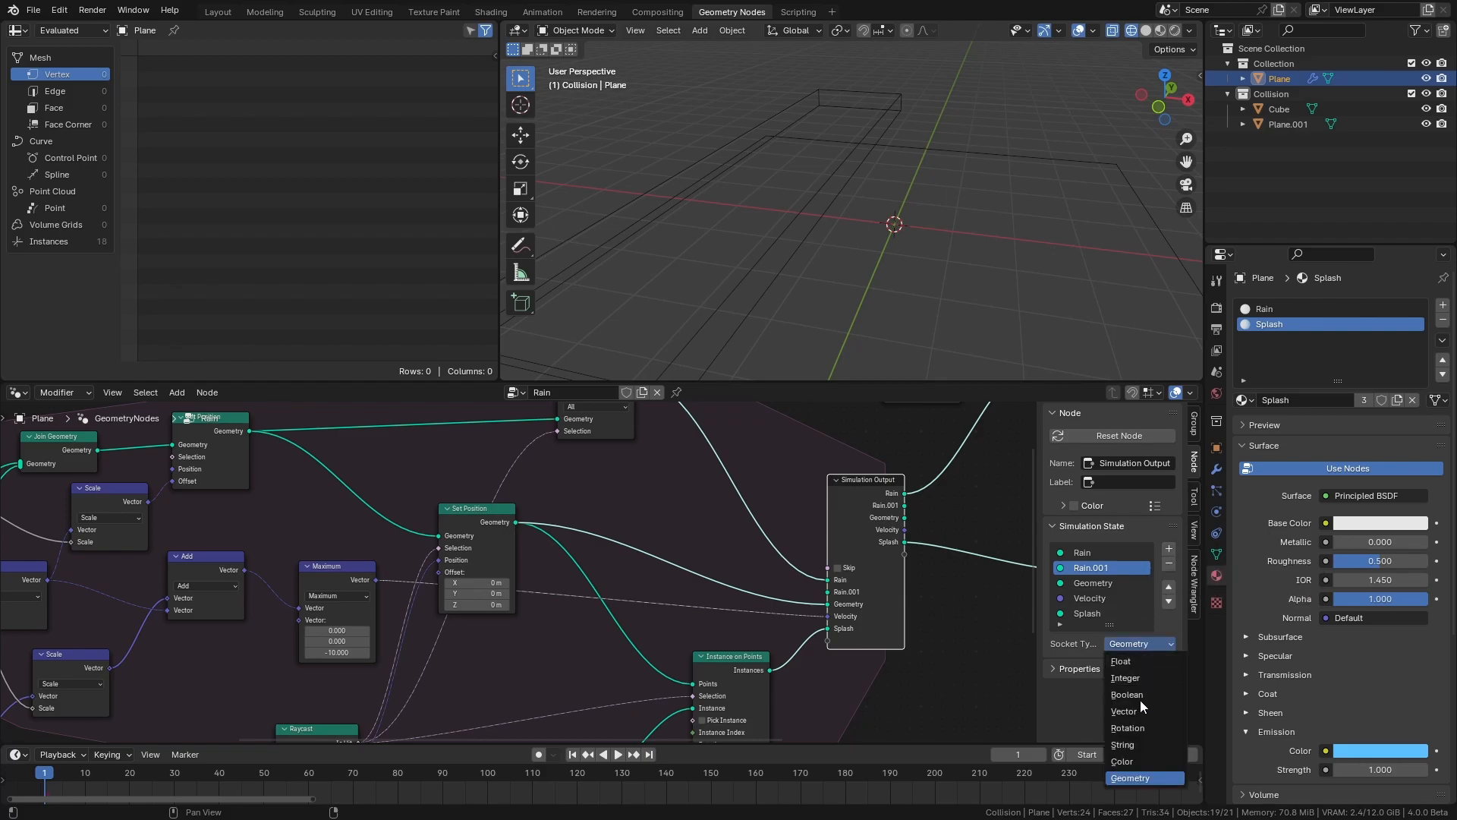
left_click(1137, 678)
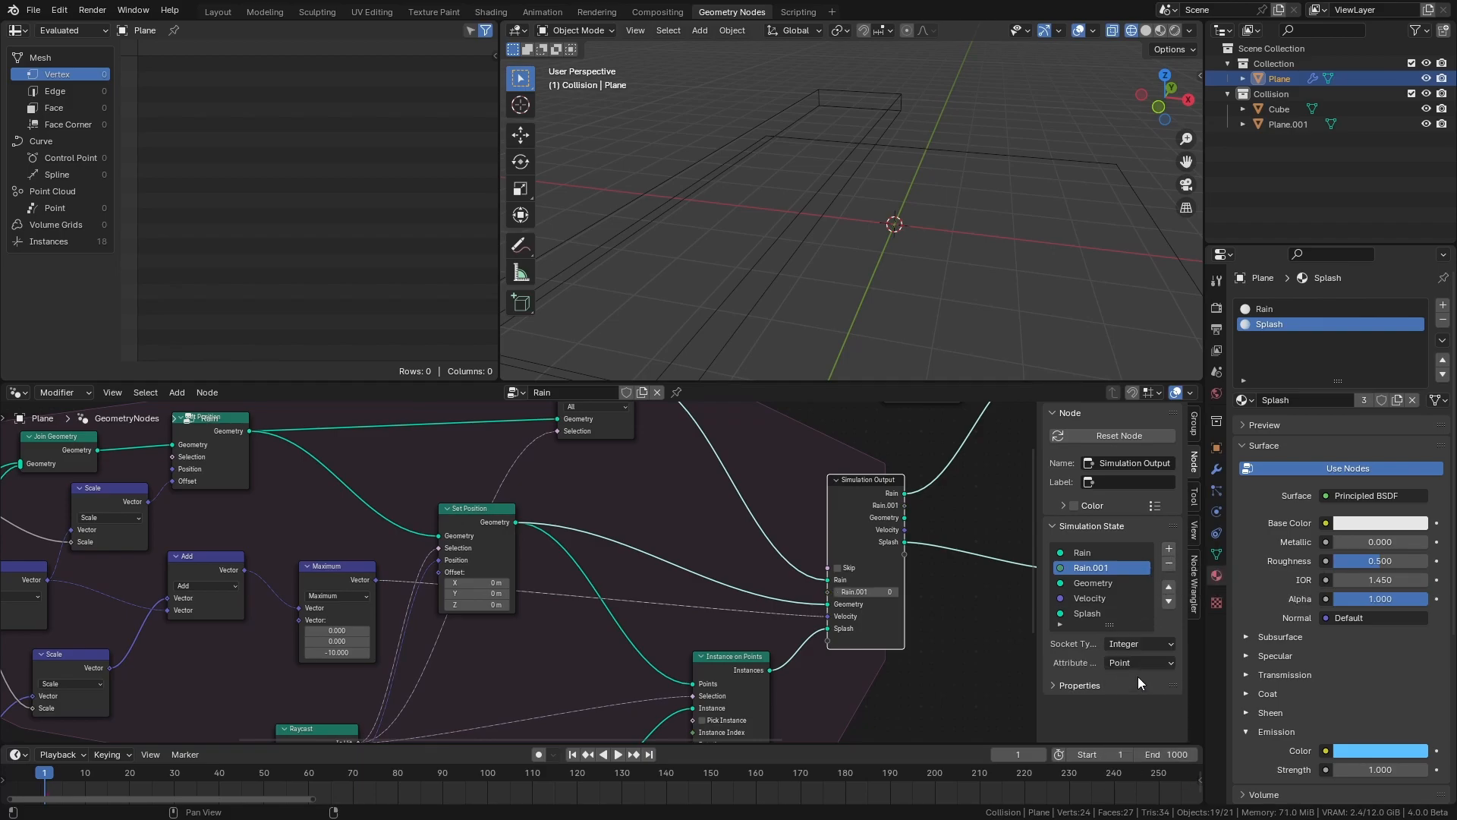
left_click(1097, 570)
type("A")
type("ge")
key("Return")
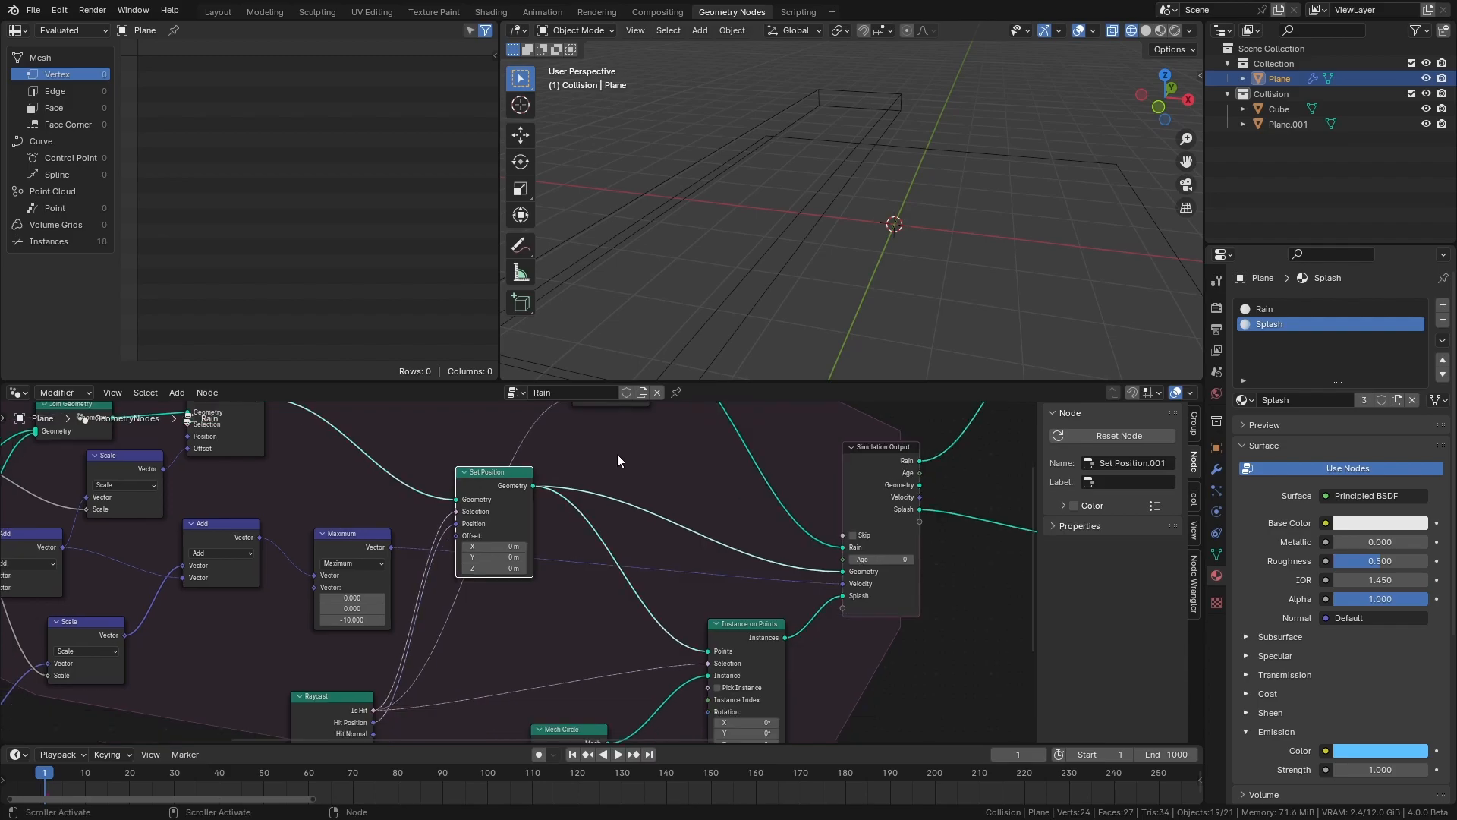
Insert an Integer Capture Attribute node between Set Position and the splash Instance on Points, with the Simulation Input's Age as its value.
key("shift+a")
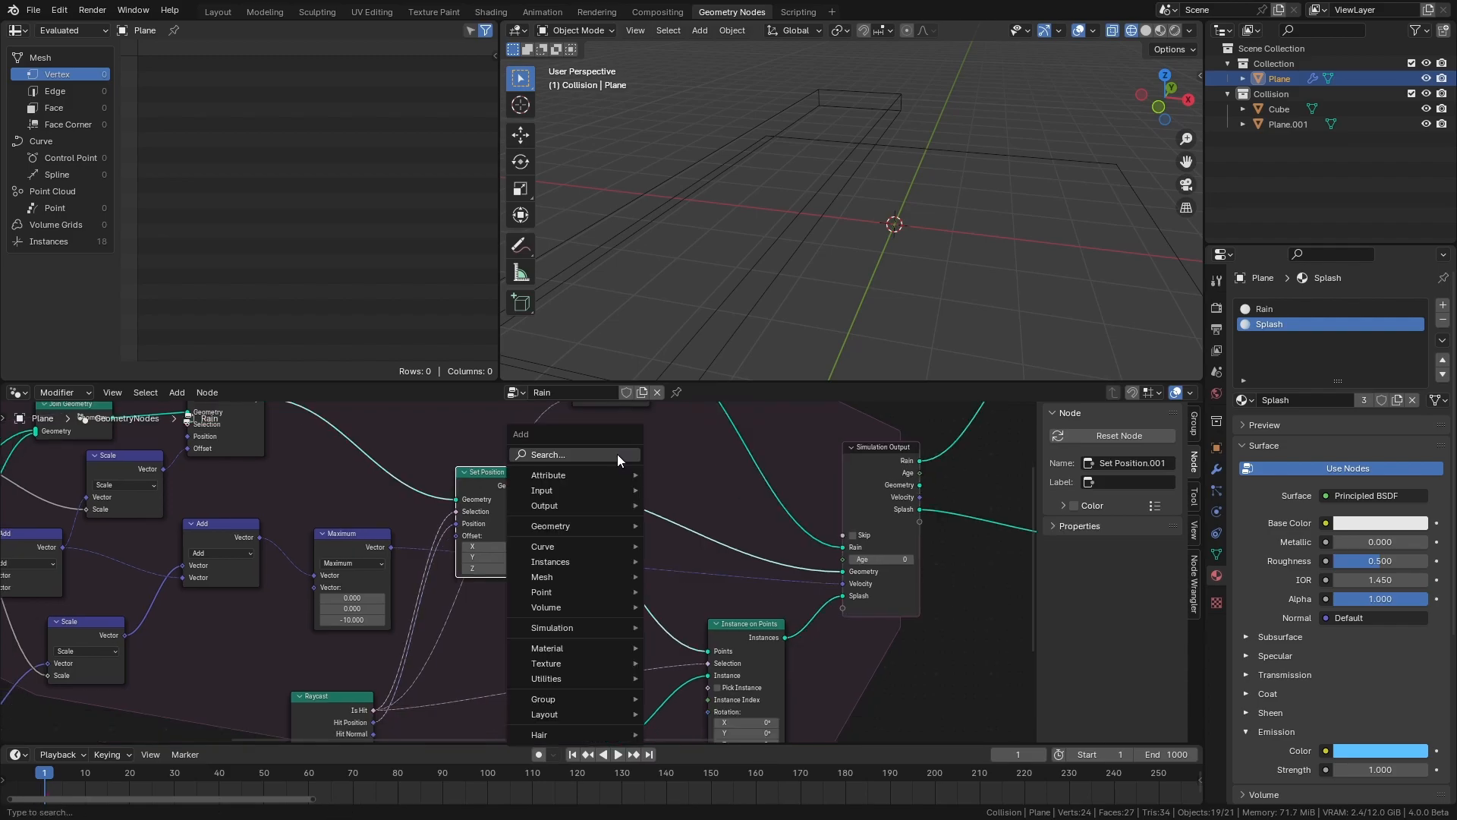
type("capture")
key("Return")
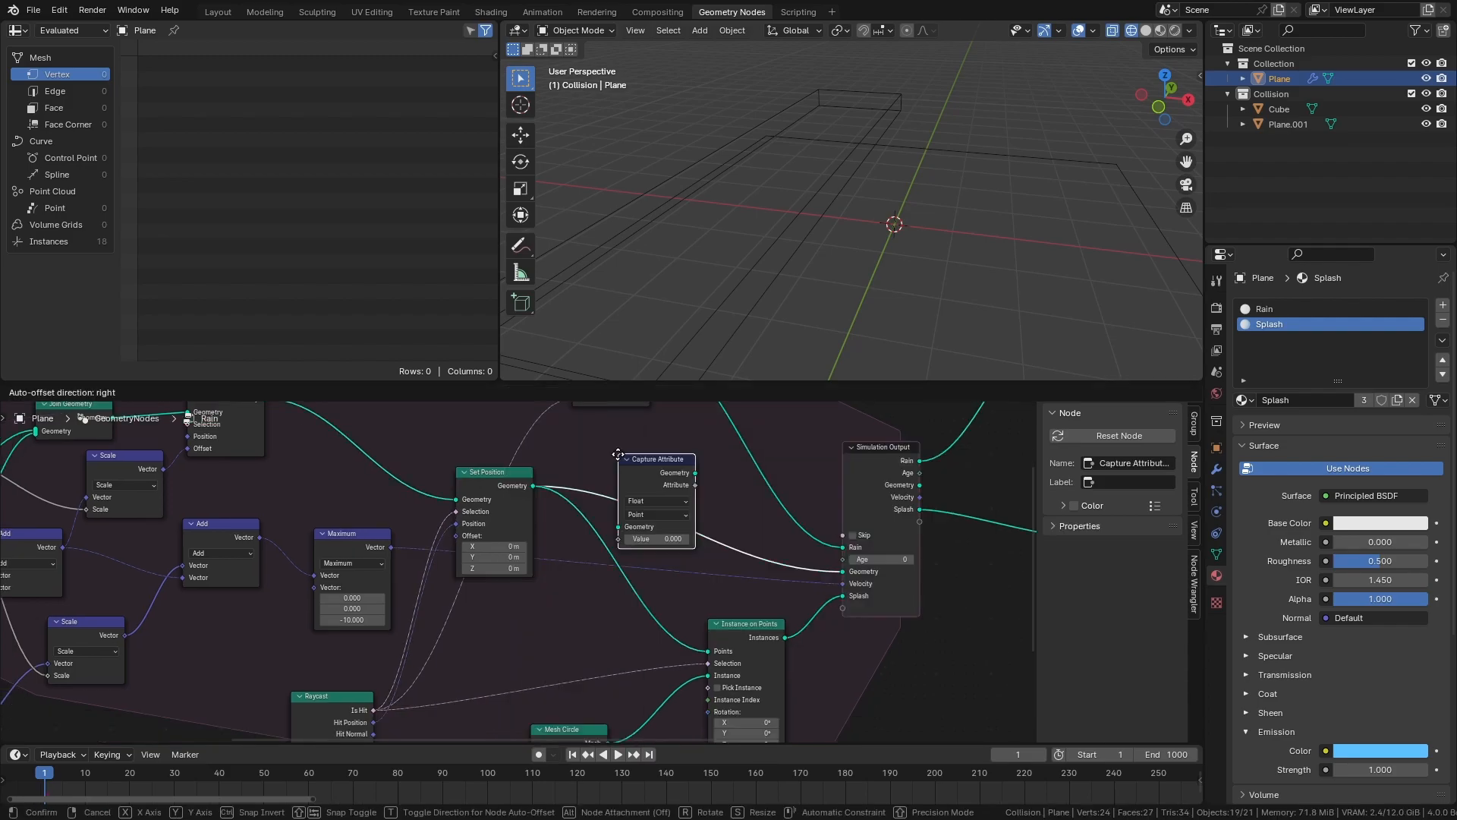
left_click(590, 521)
left_click(619, 564)
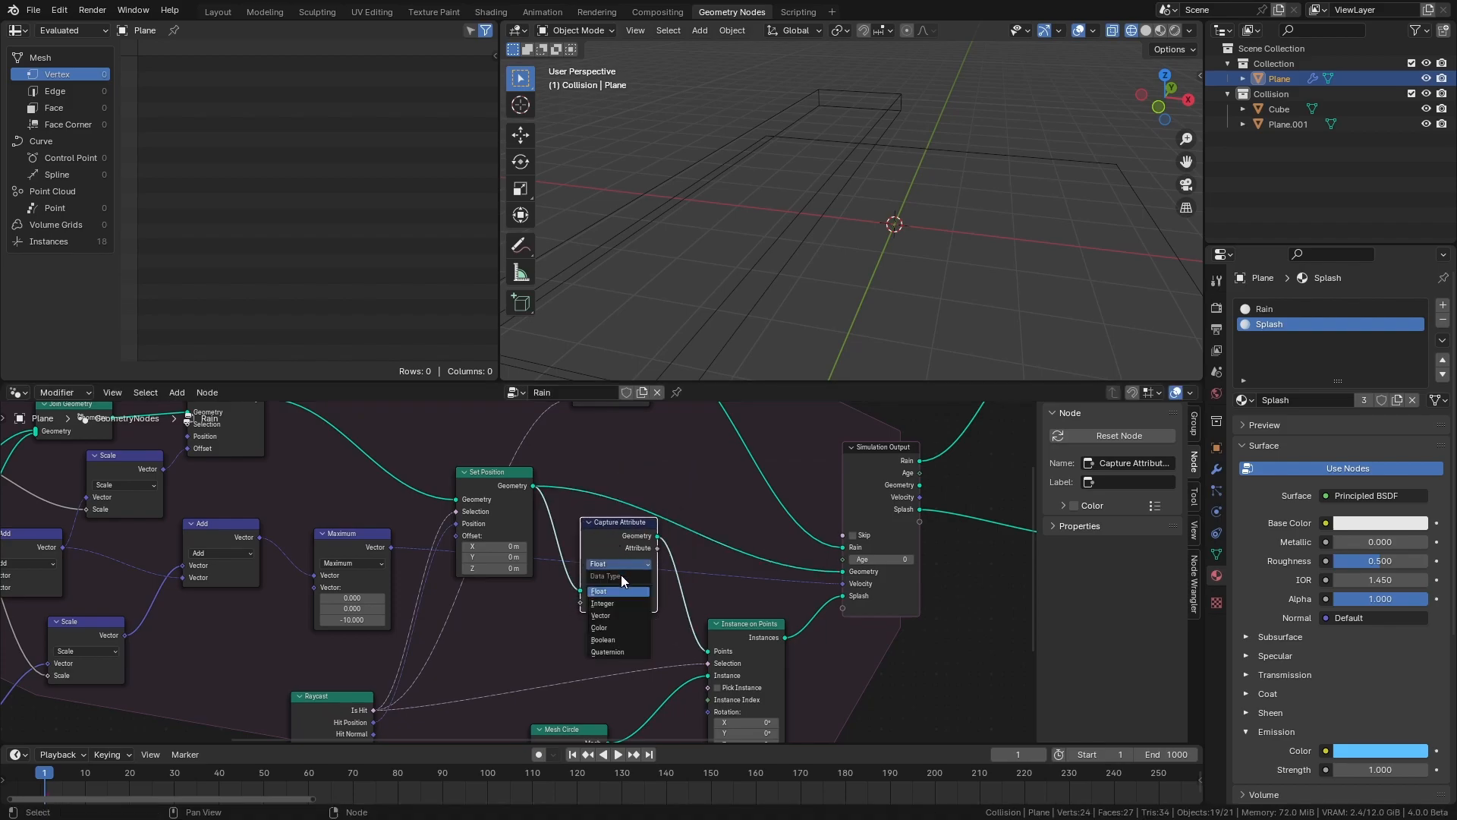
left_click(617, 602)
middle_click_drag(471, 610, 932, 654)
left_click_drag(394, 520, 781, 645)
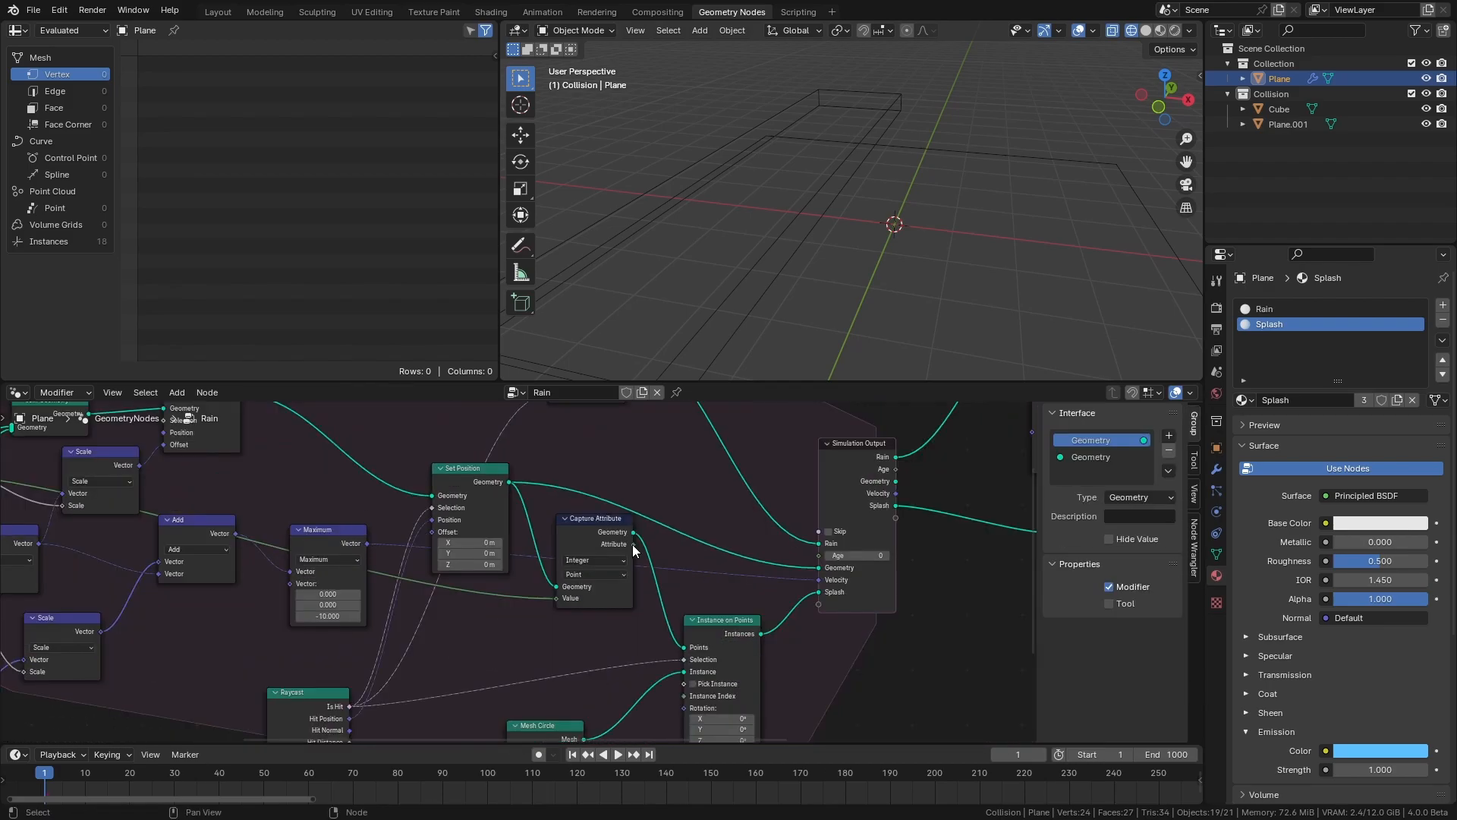
Feed the captured attribute through a Math Add node with value 1 into the Simulation Output's Age.
left_click_drag(633, 544, 708, 509)
type("add")
key("Return")
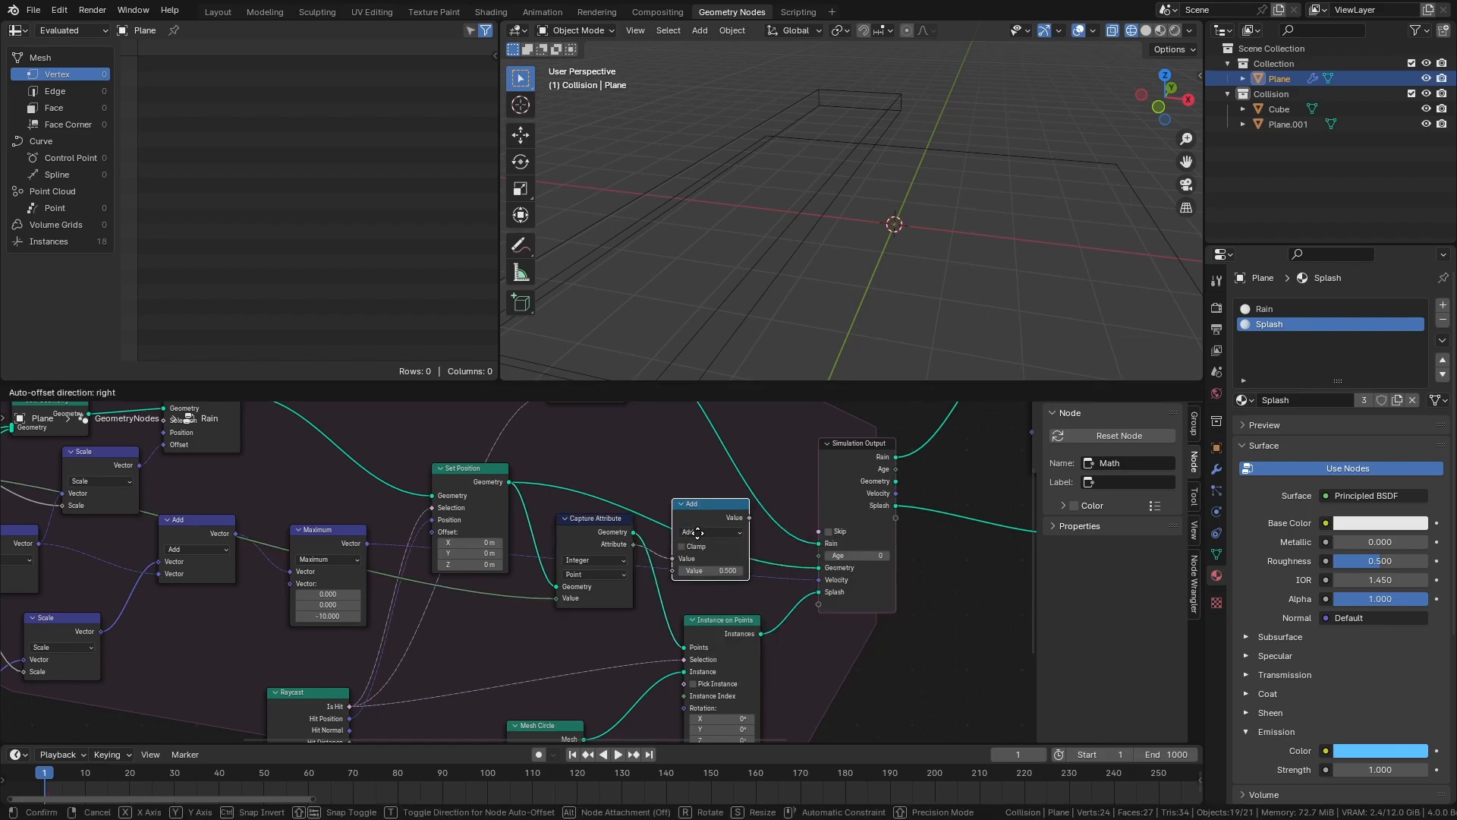
left_click(698, 533)
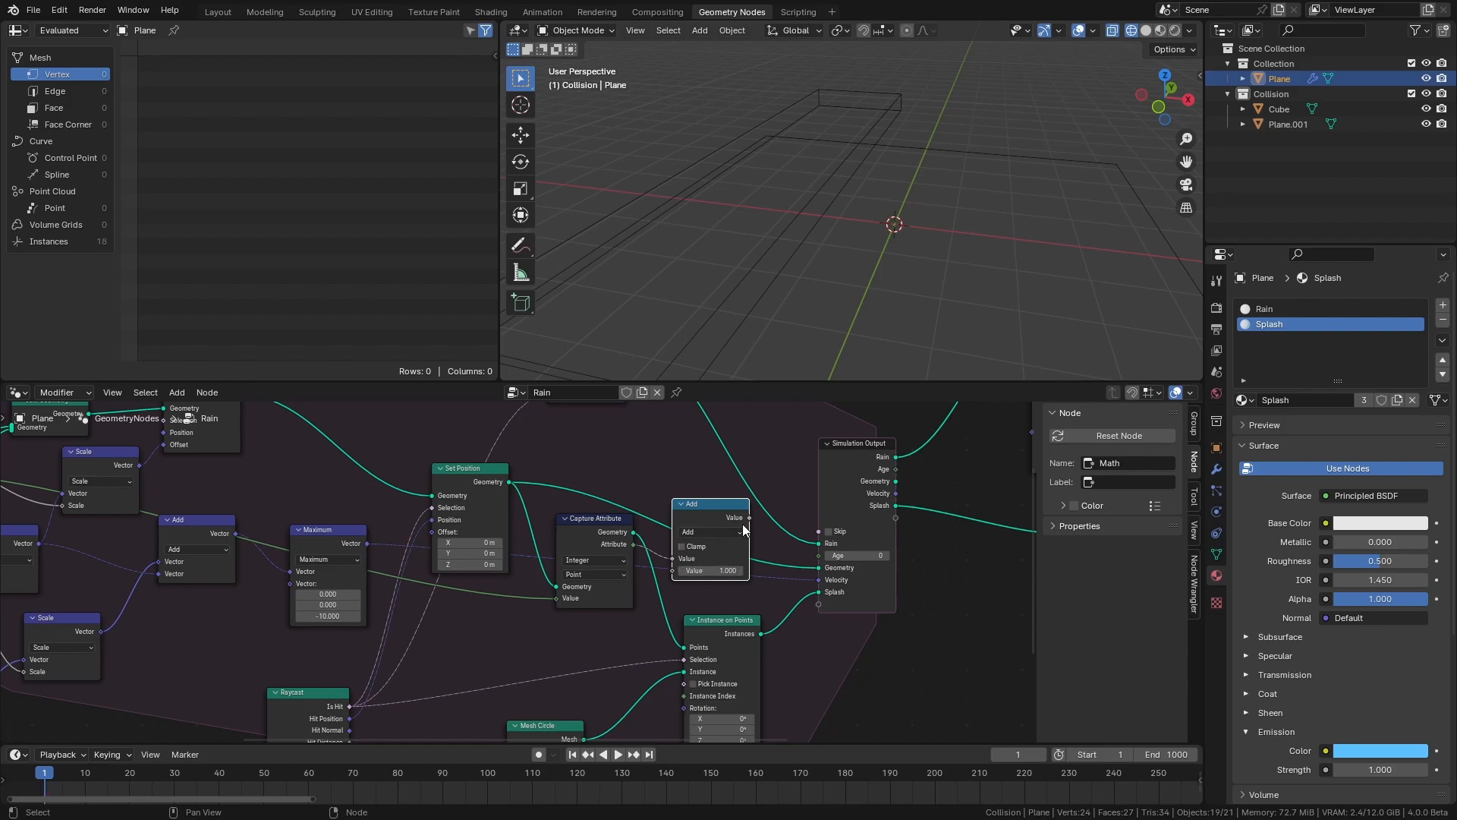
left_click_drag(748, 519, 818, 559)
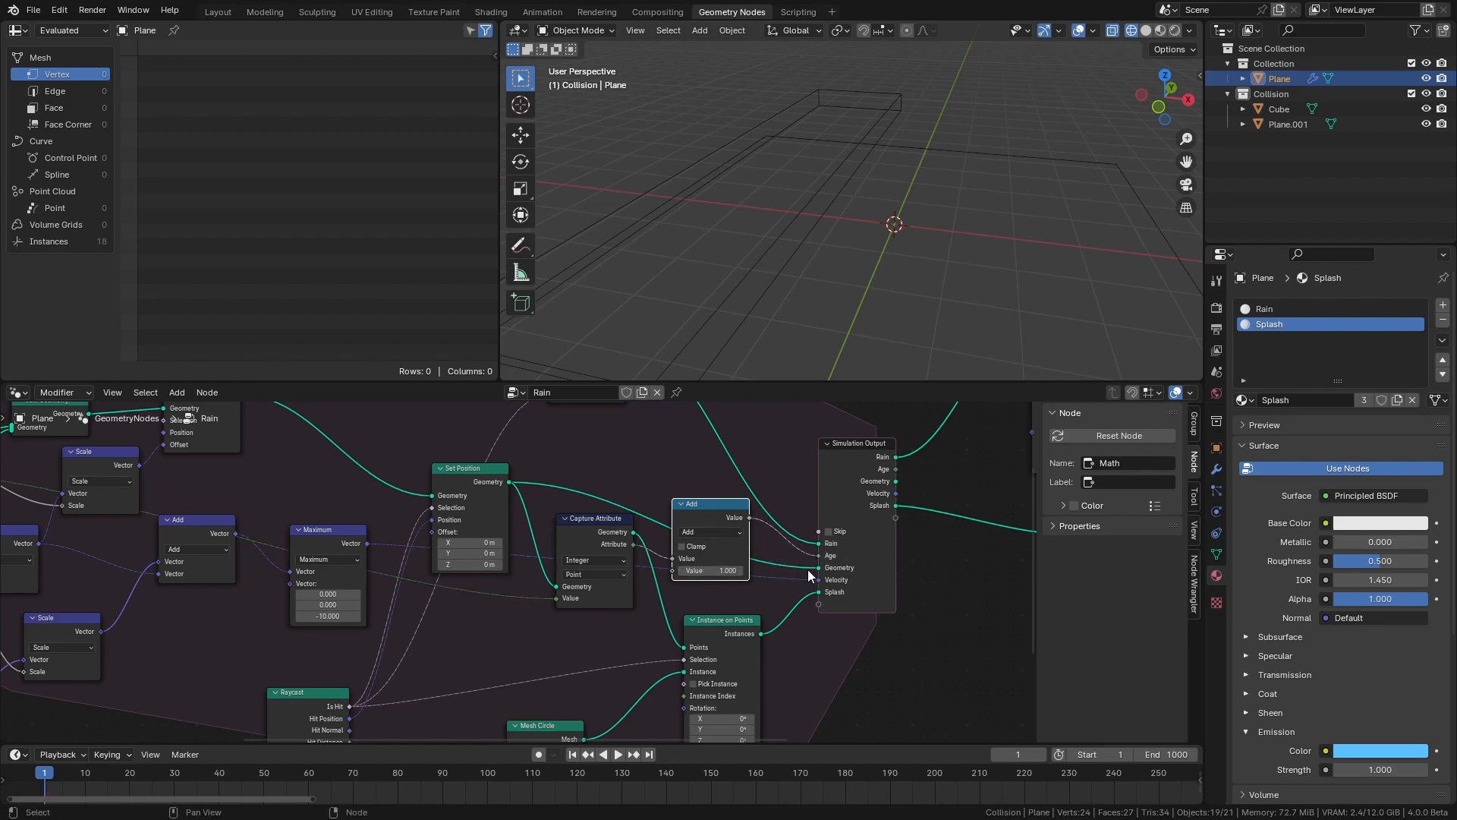
left_click_drag(596, 534, 574, 539)
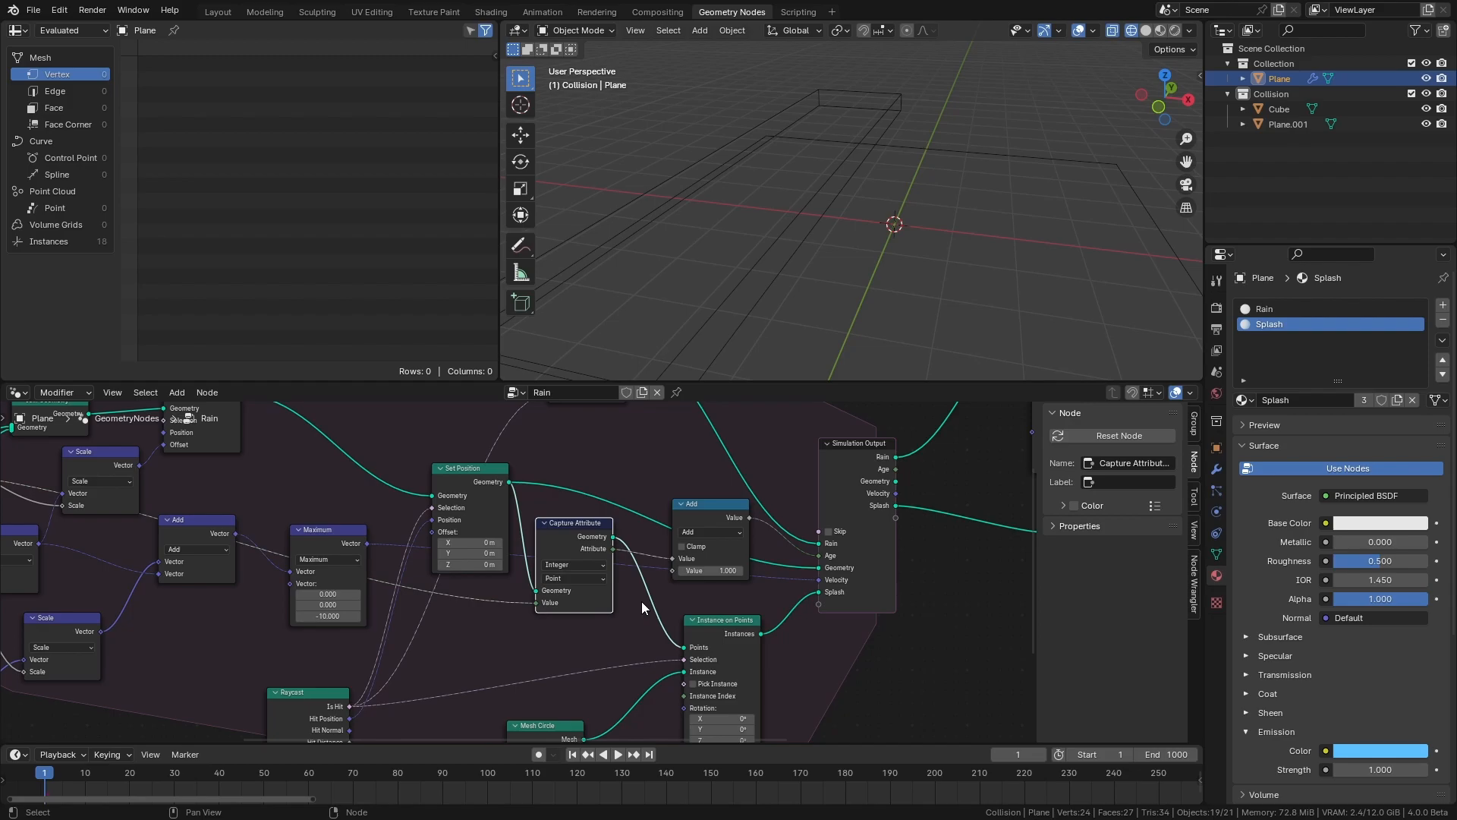
Spread the nodes apart to make room before the Simulation Output and collapse the Math Add node.
key("Home")
left_click_drag(649, 439, 963, 603)
key("g")
left_click(1010, 604)
scroll(640, 630, "up", 5)
left_click_drag(639, 630, 697, 674)
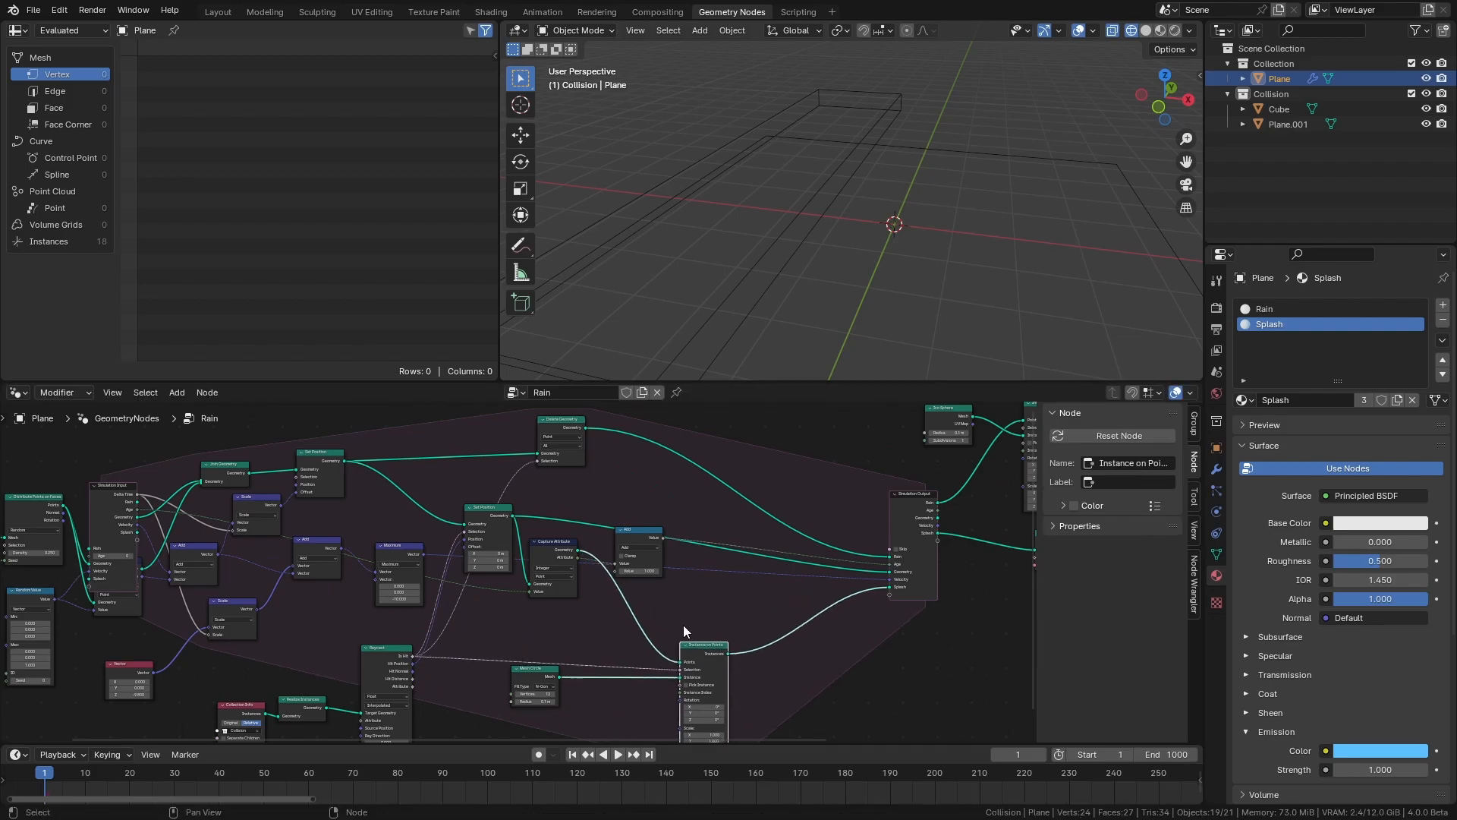
scroll(689, 630, "up", 5)
left_click(669, 508)
left_click_drag(690, 508, 681, 547)
scroll(752, 565, "up", 1)
middle_click_drag(763, 569, 566, 545)
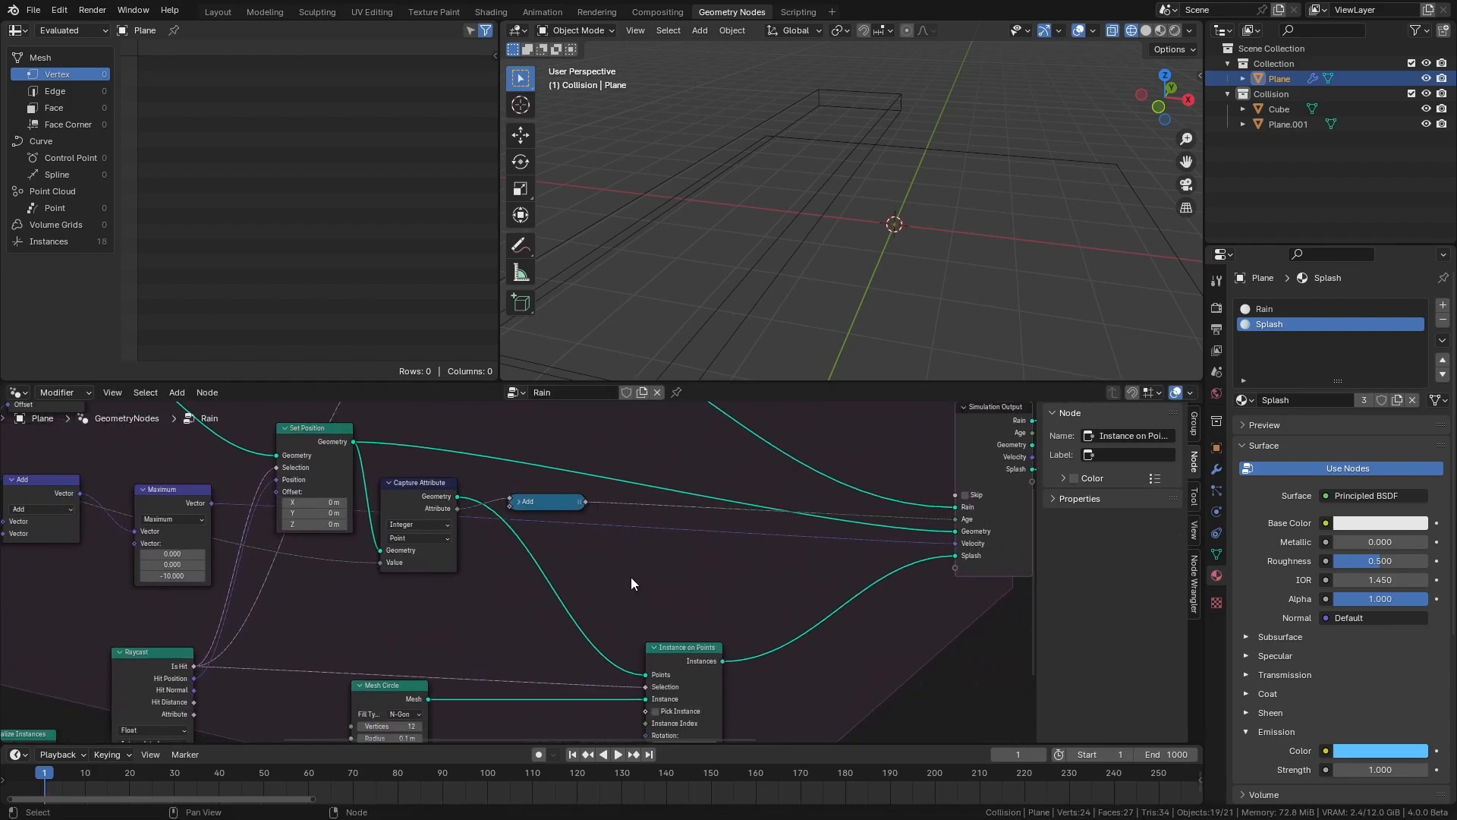
Insert a Delete Geometry node between Capture Attribute and the splash Instance on Points.
key("shift+a")
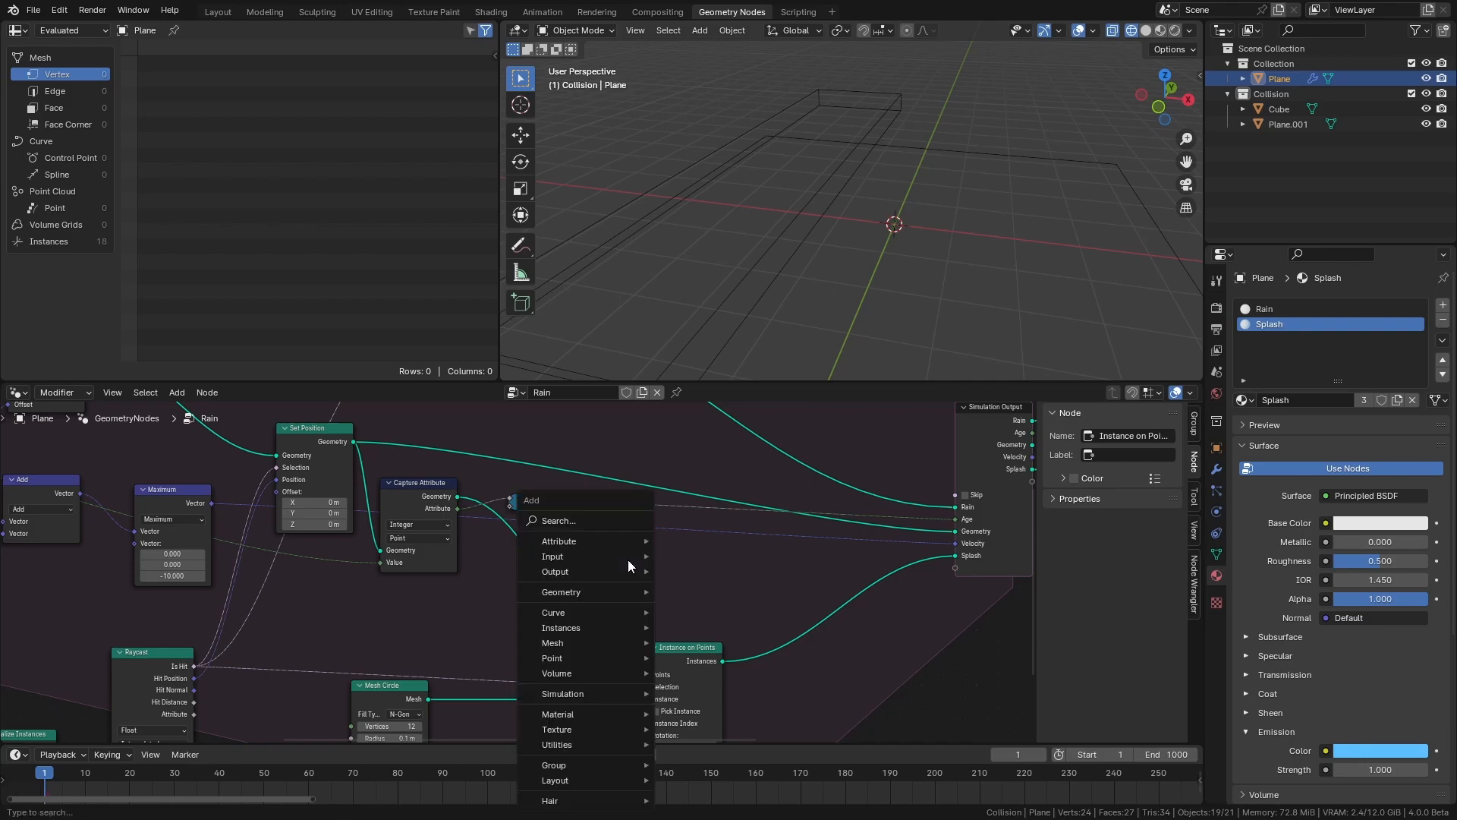
left_click(603, 517)
type("delete")
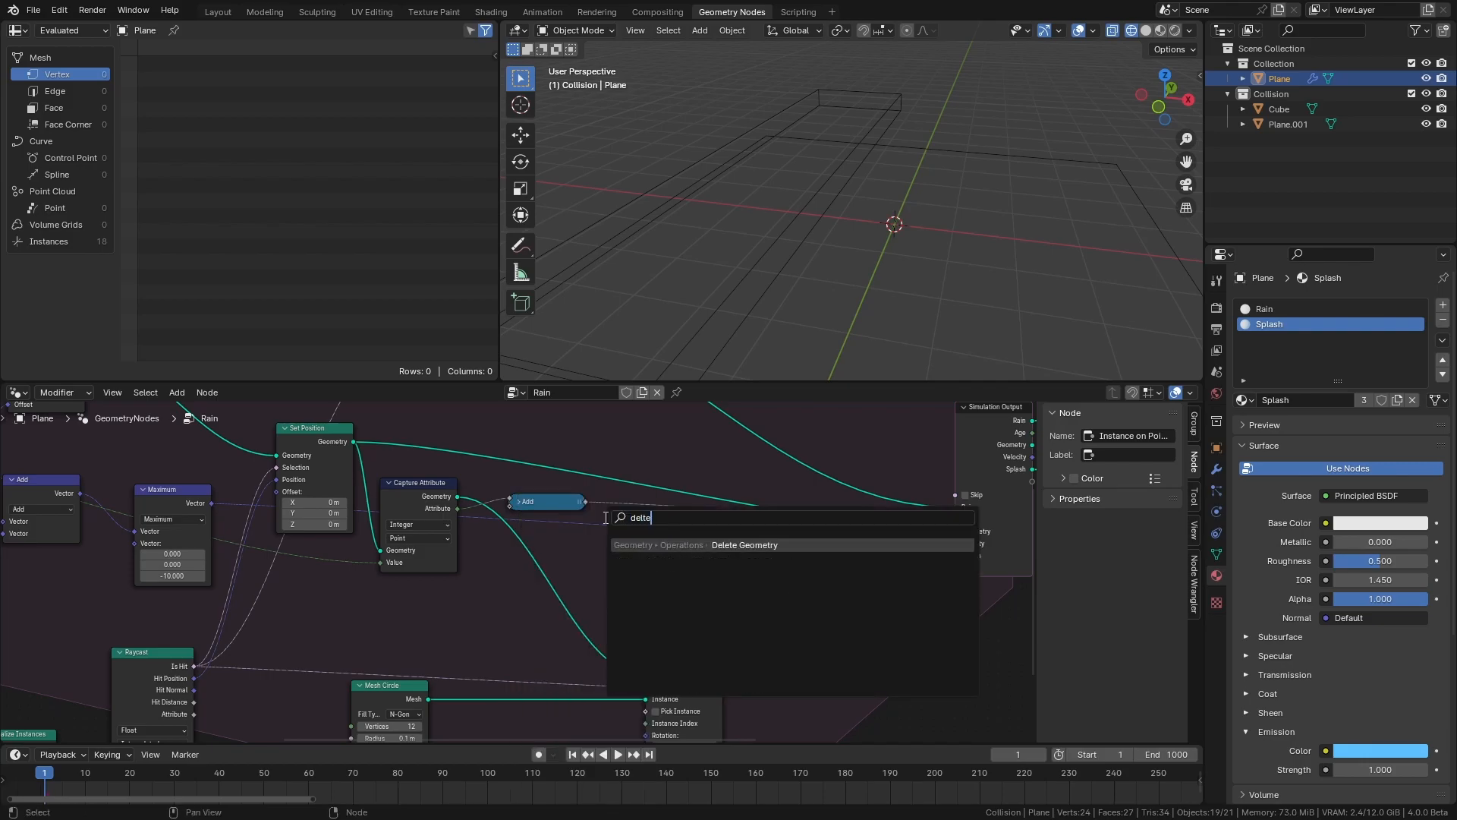
key("Return")
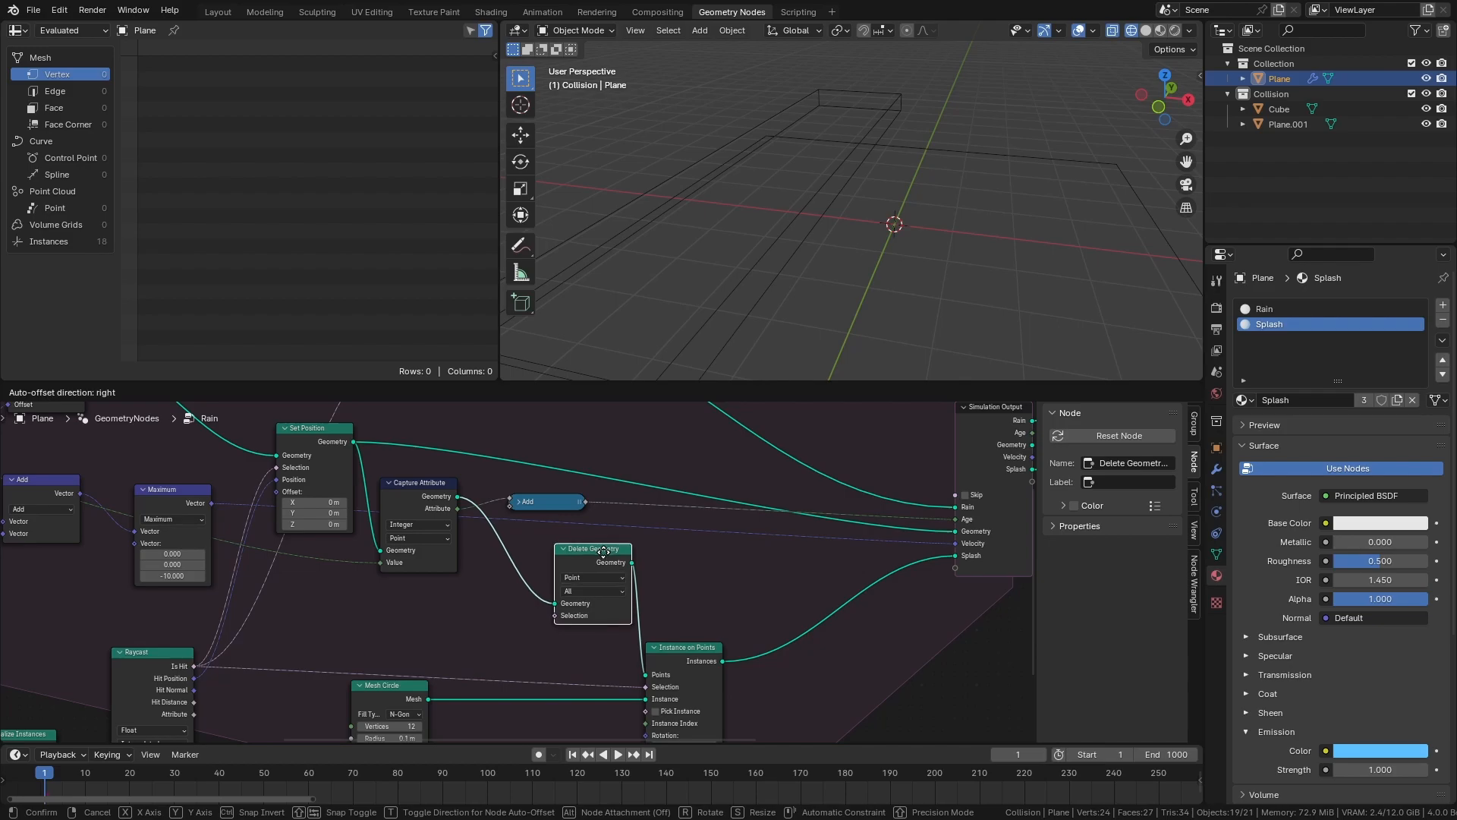
left_click(605, 551)
middle_click_drag(509, 608, 552, 601)
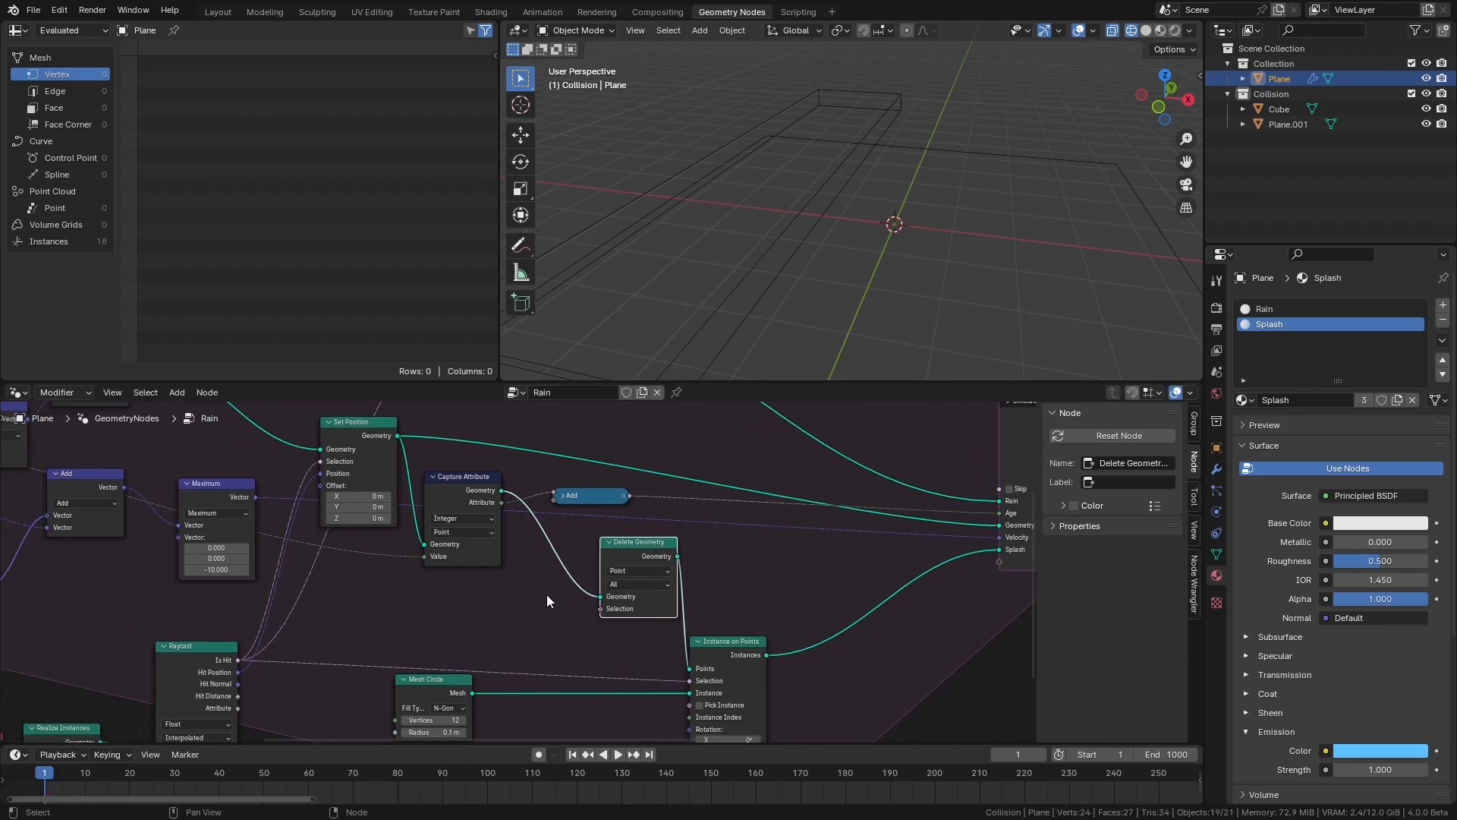
Add an Integer Greater Than comparison of Age against 50 and connect its result to Delete Geometry's Selection.
right_click_drag(377, 546, 376, 563, "shift")
left_click_drag(375, 552, 492, 616)
type("greater")
key("Return")
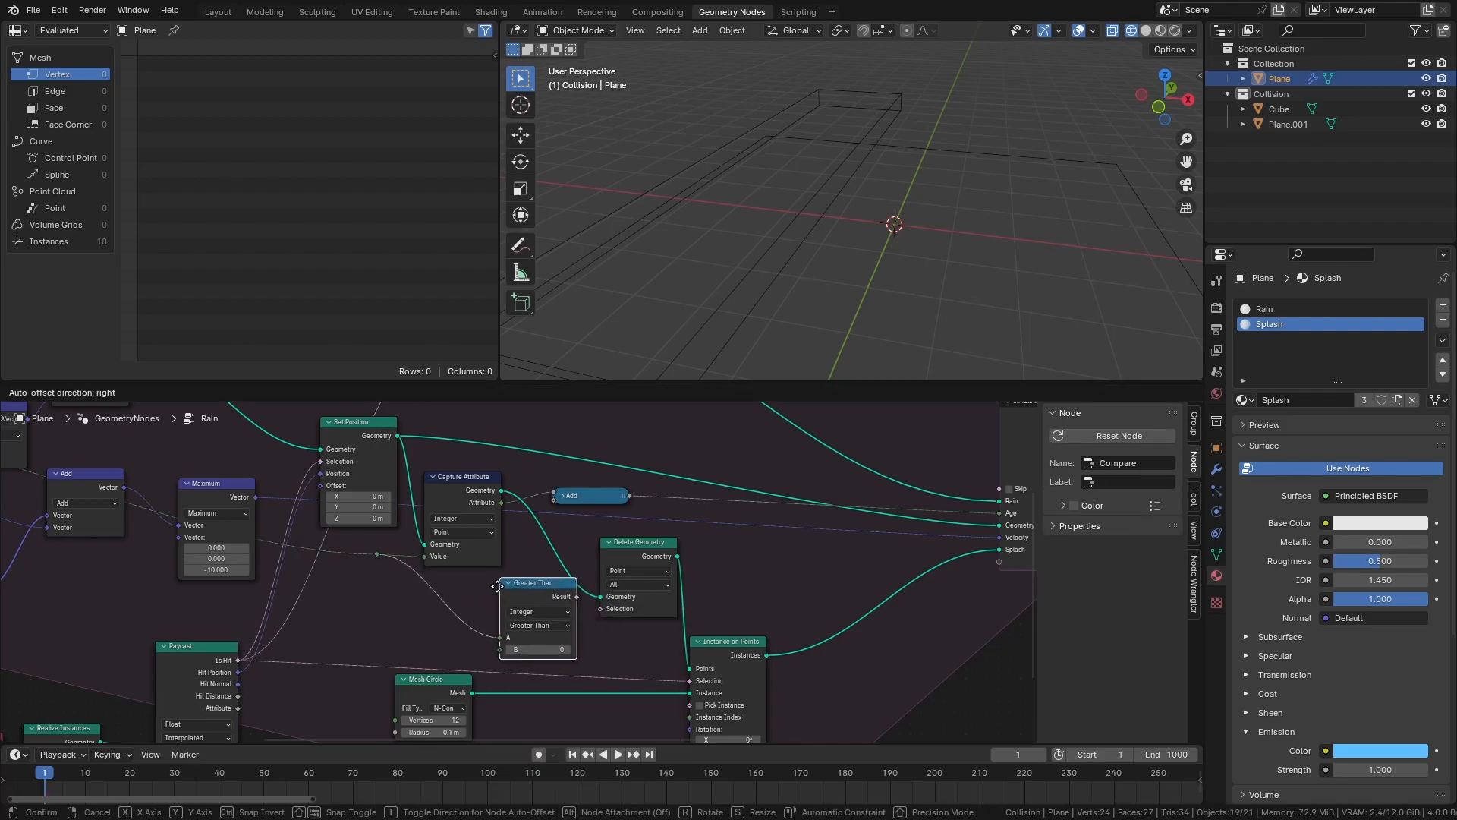
left_click(473, 584)
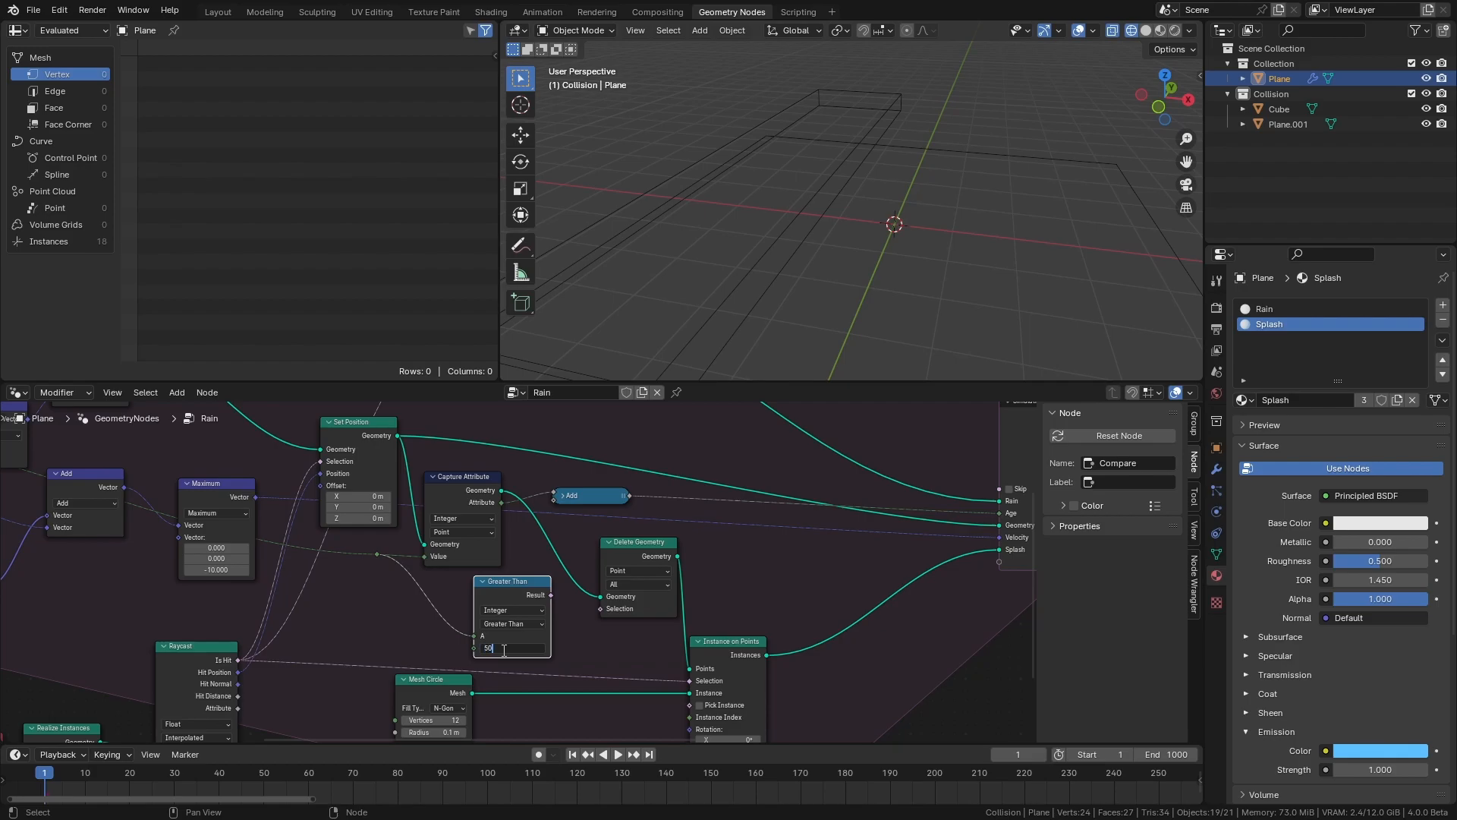
left_click_drag(548, 596, 606, 610)
Connect the new Delete Geometry node's output to the Simulation Output's Geometry input.
middle_click_drag(752, 562, 639, 609)
left_click_drag(565, 604, 885, 568)
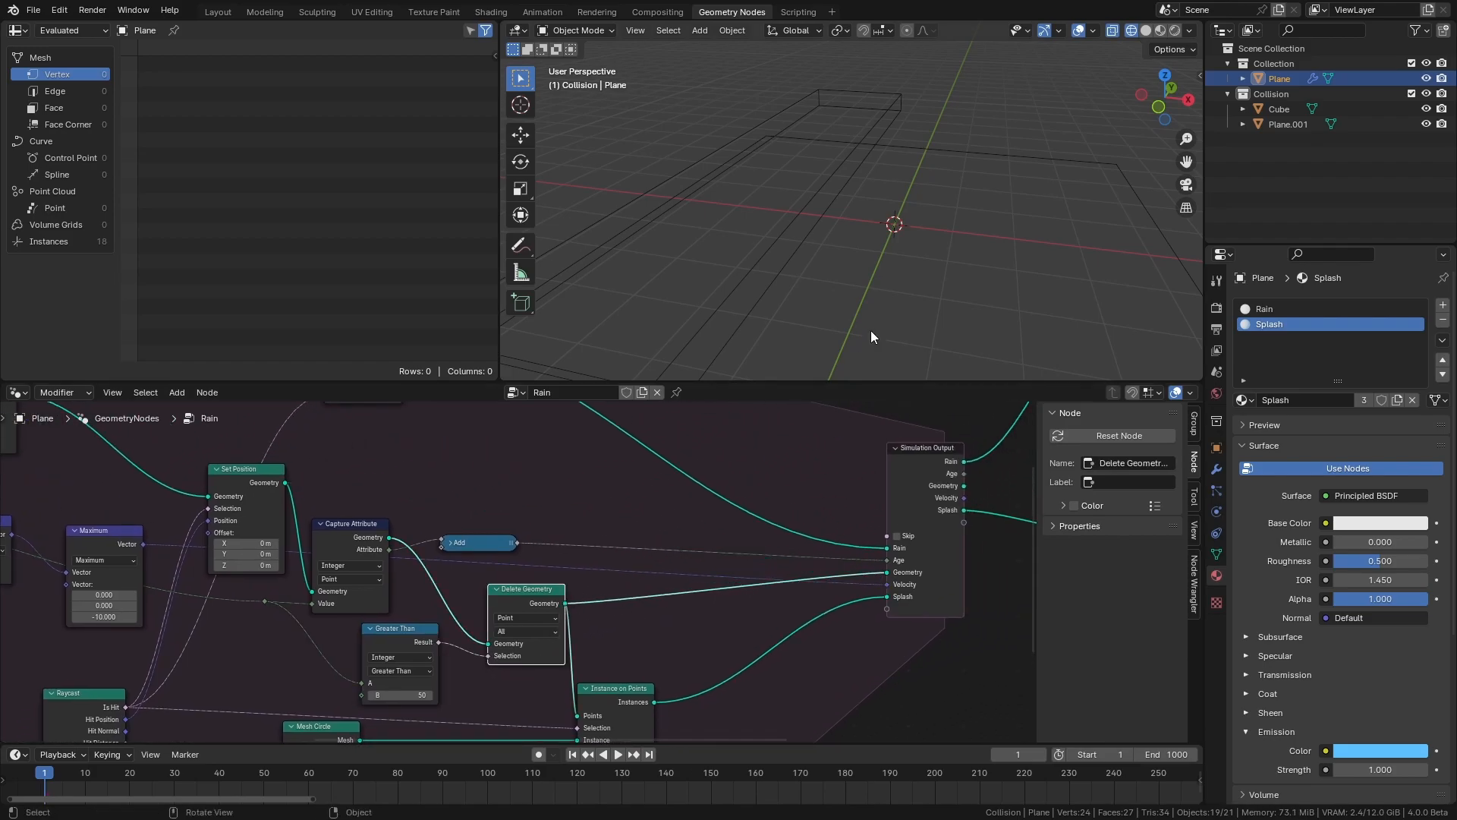
middle_click_drag(902, 284, 889, 281)
left_click(1137, 299)
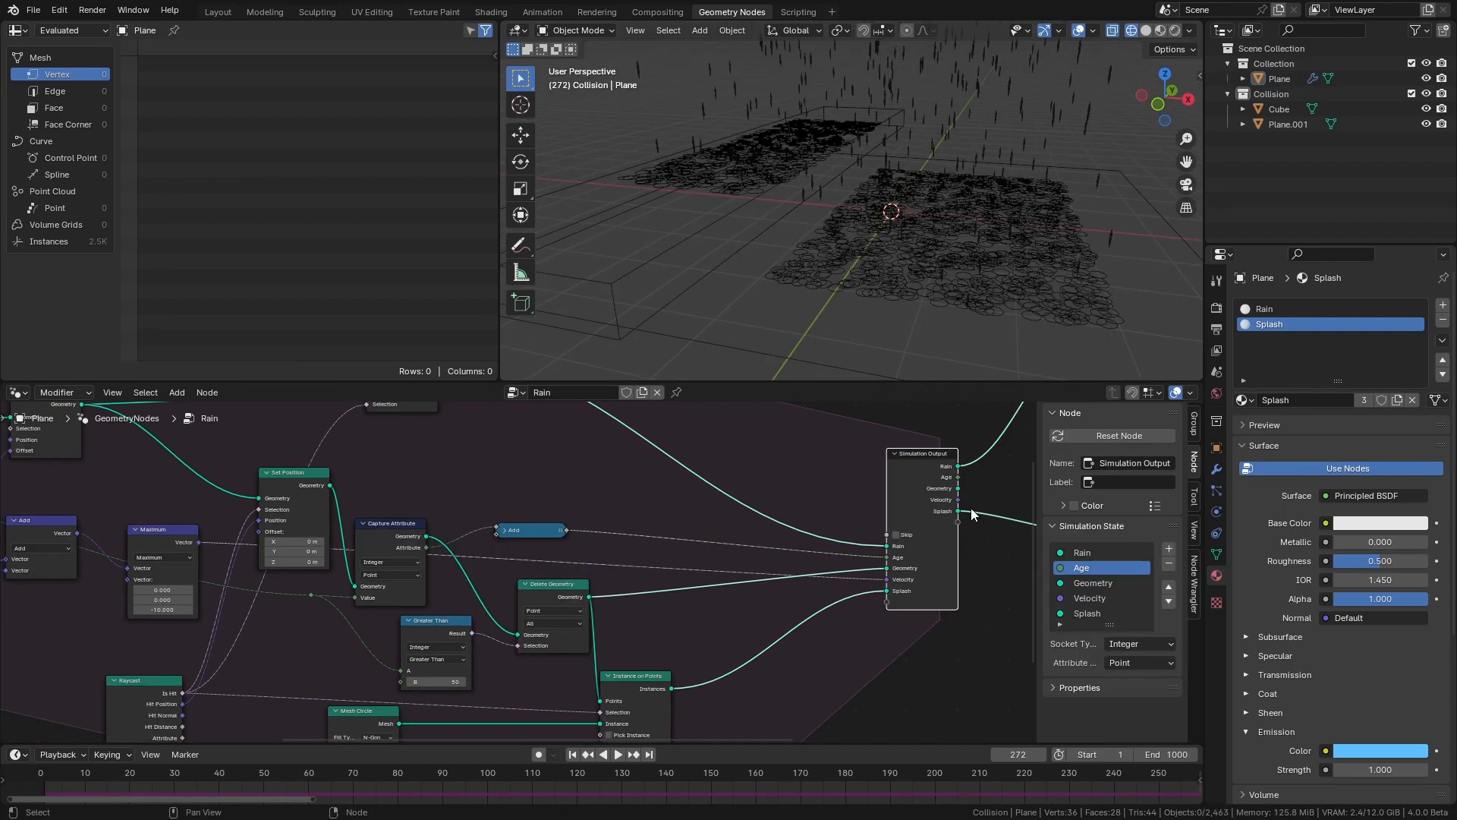
Move the Age item below Geometry in the simulation state and replay the simulation from the first frame.
left_click(1170, 602)
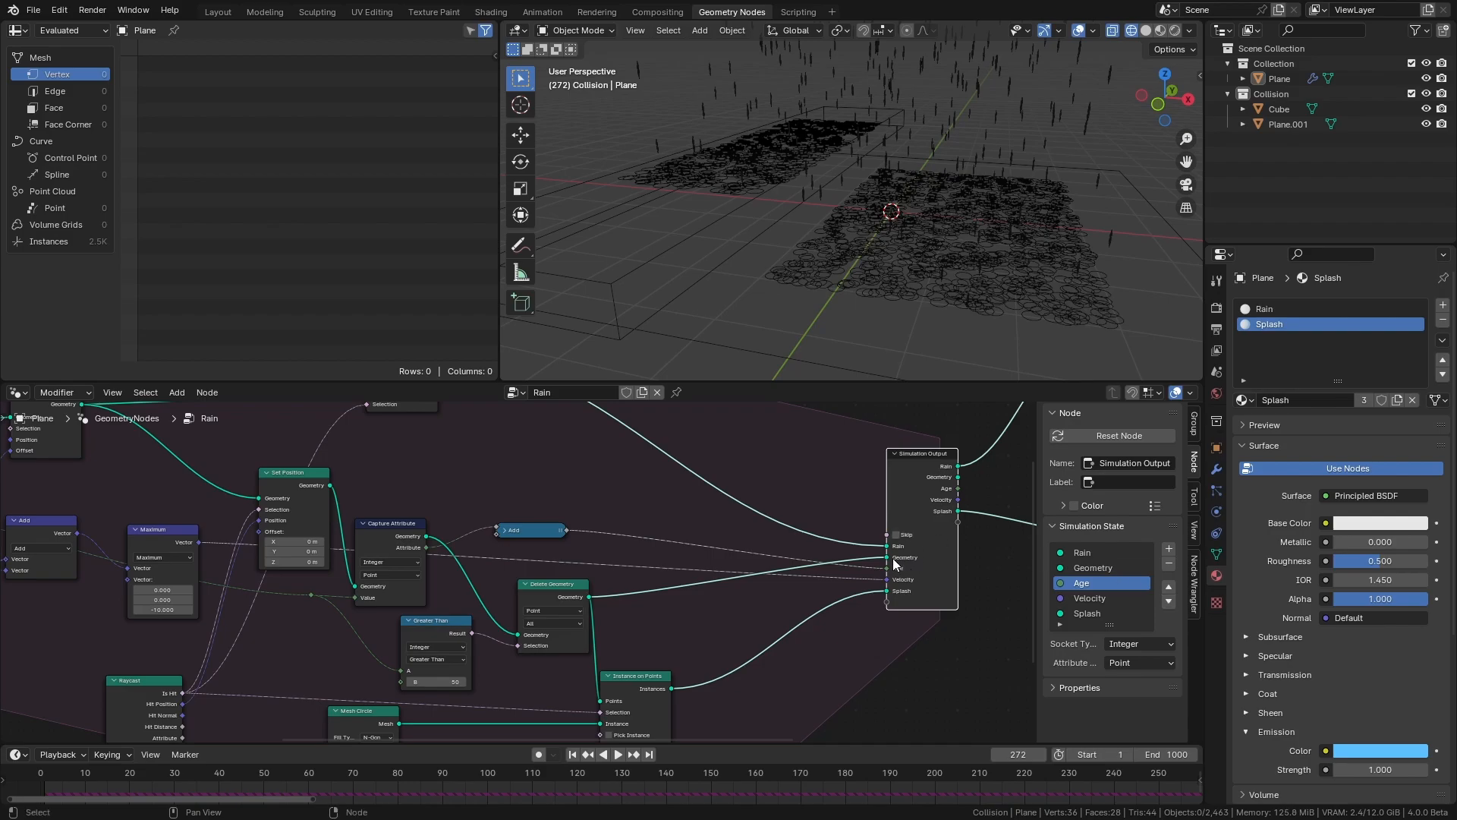
key("space")
key("shift+Left")
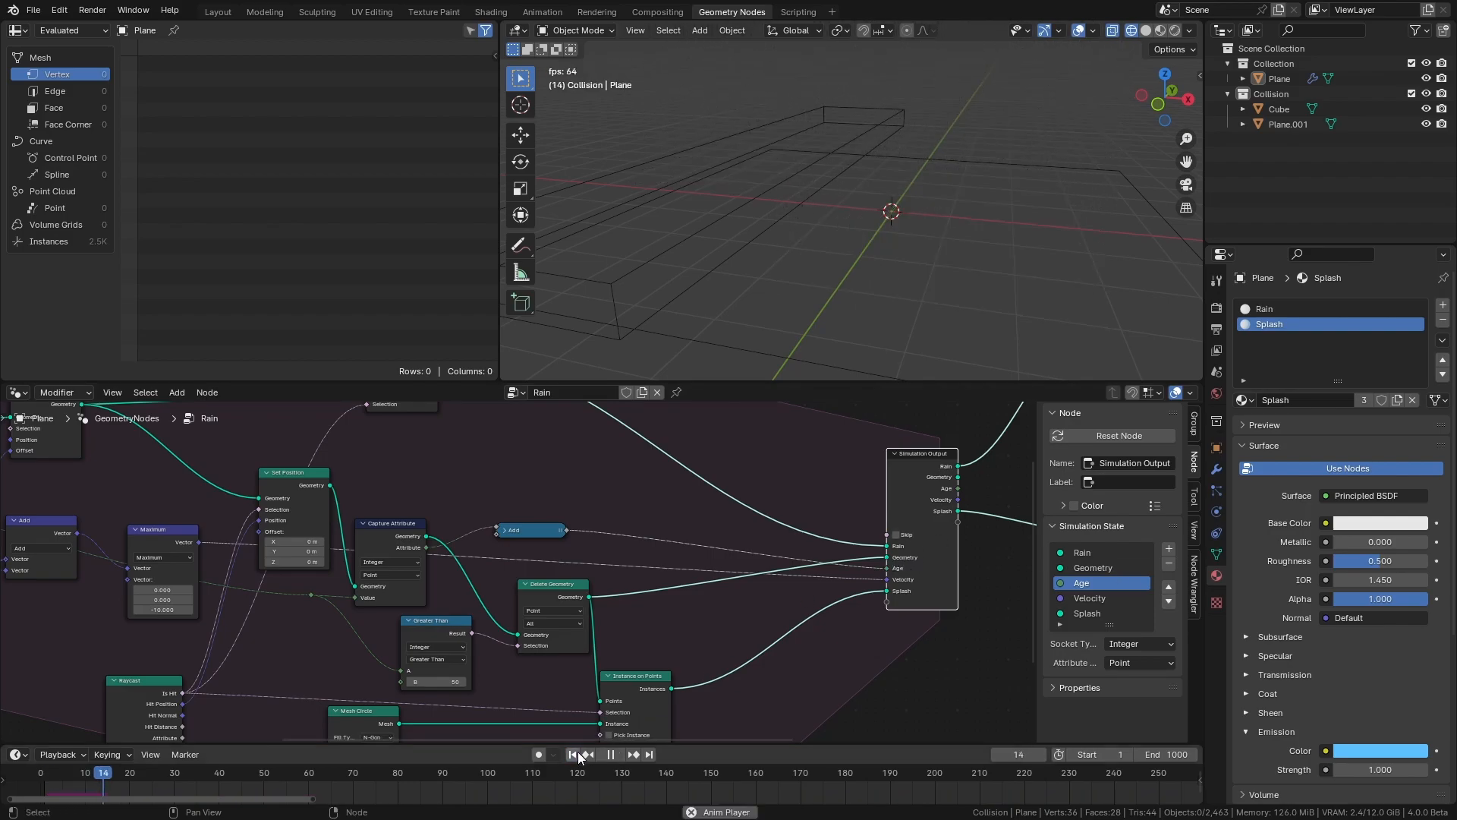
mouse_move(782, 363)
middle_mouse_down()
mouse_move(785, 329)
mouse_move(763, 364)
middle_mouse_up()
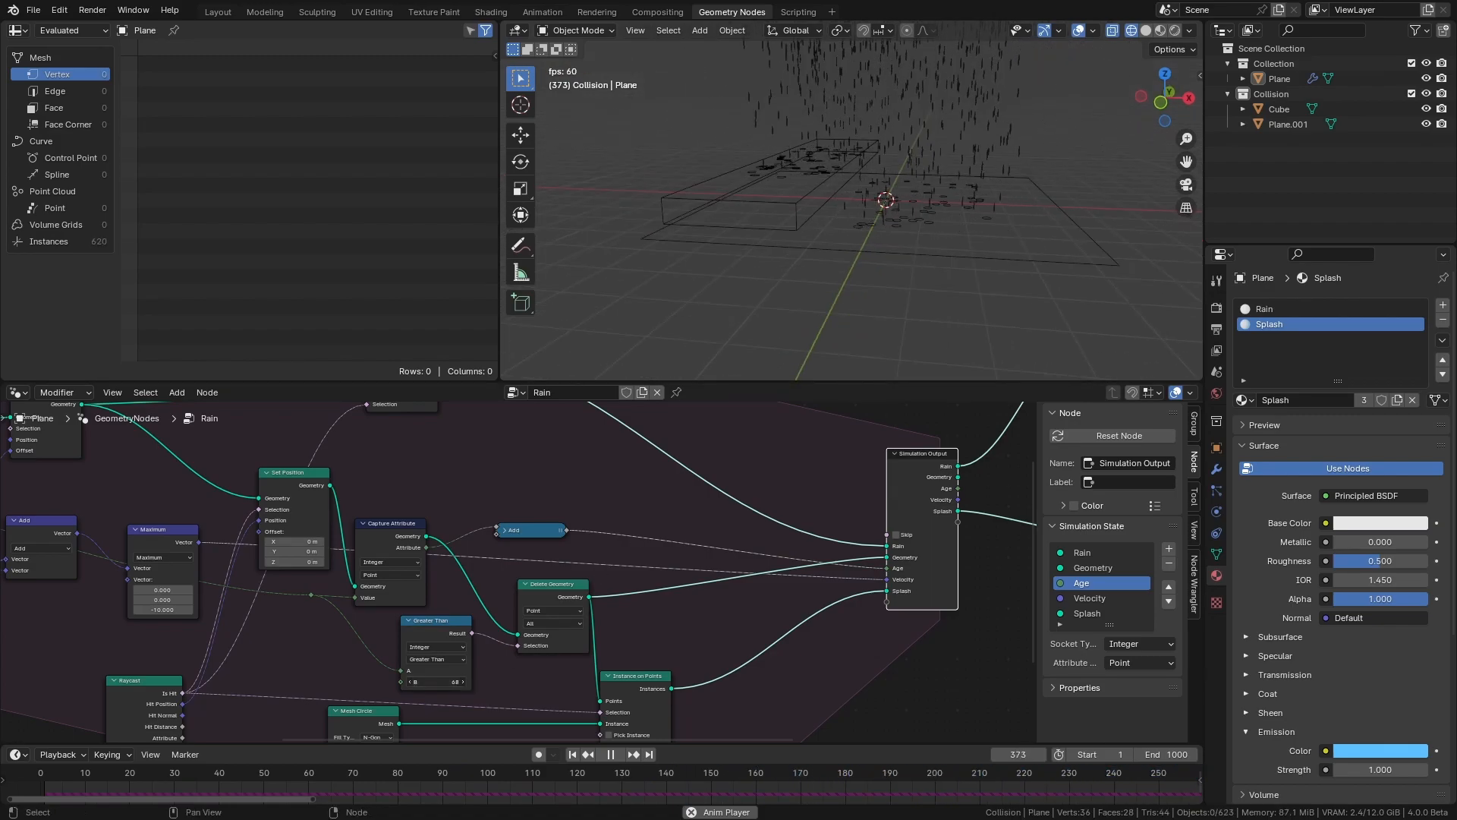
middle_click_drag(830, 328, 805, 349)
scroll(804, 351, "up", 4)
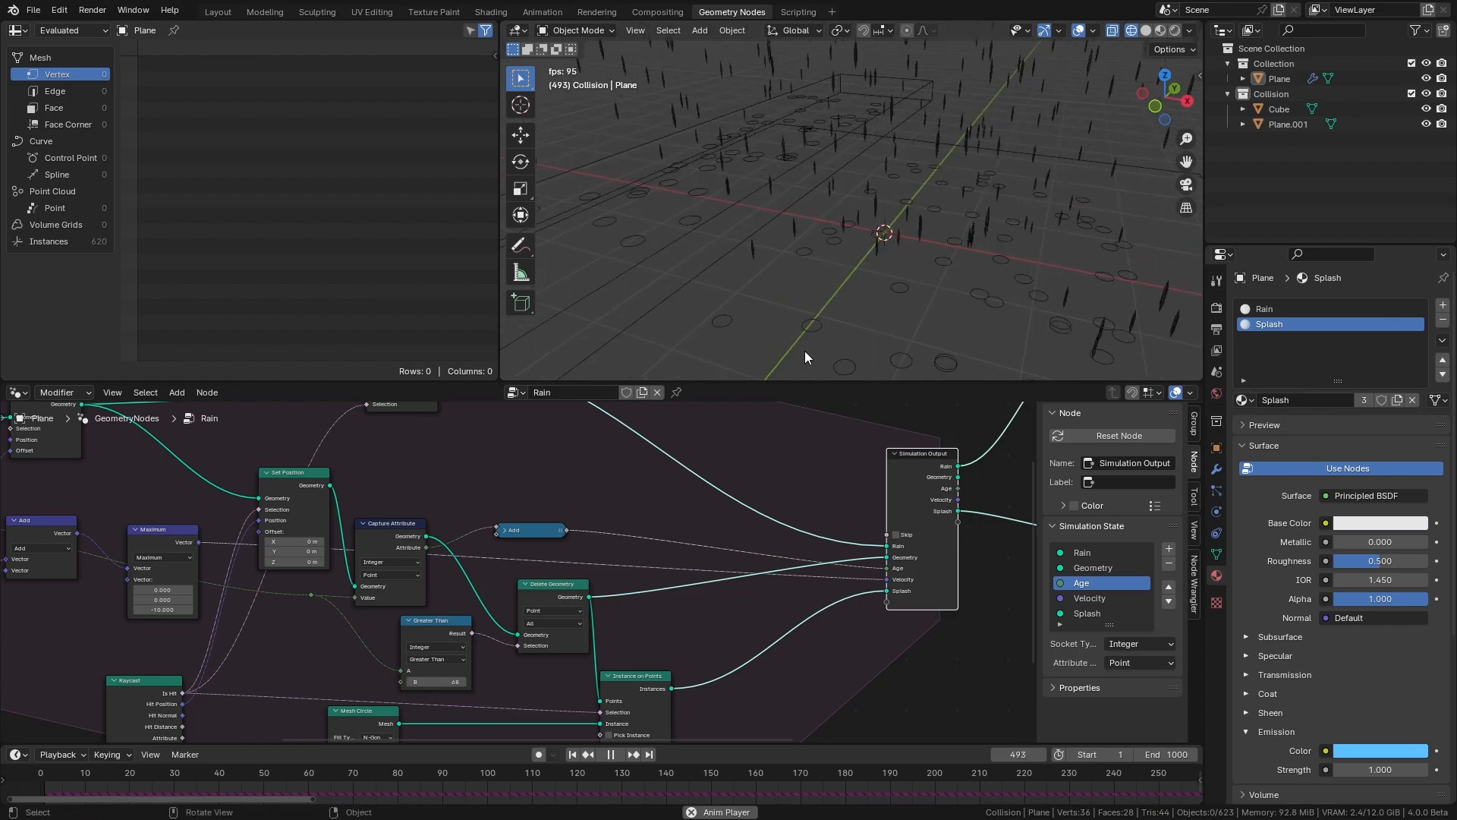
Tilt the cube into a slope and examine how the splash circles lie on it.
key("z")
left_click(811, 253)
scroll(826, 278, "down", 3)
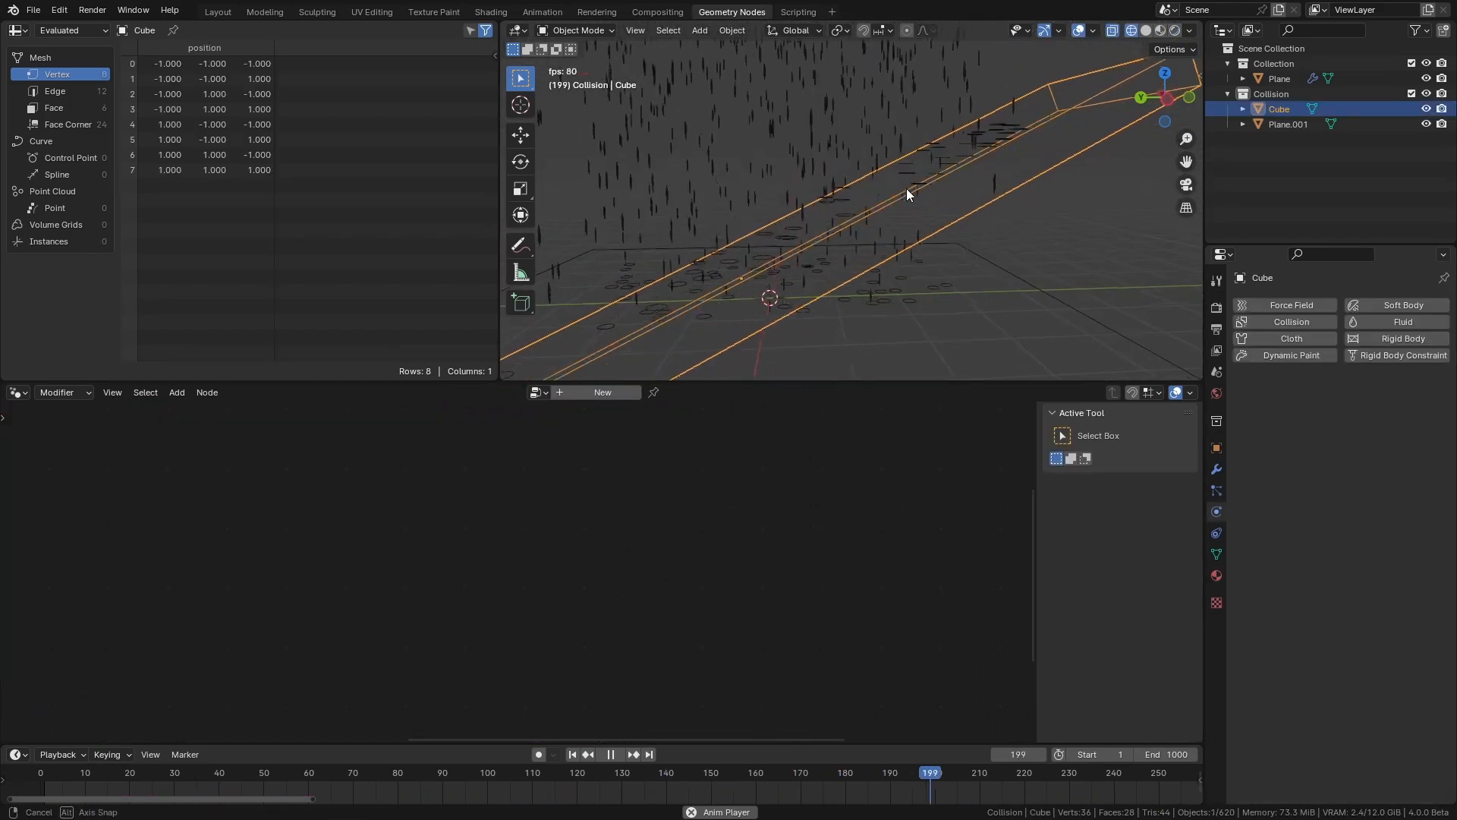
middle_click_drag(915, 195, 991, 243)
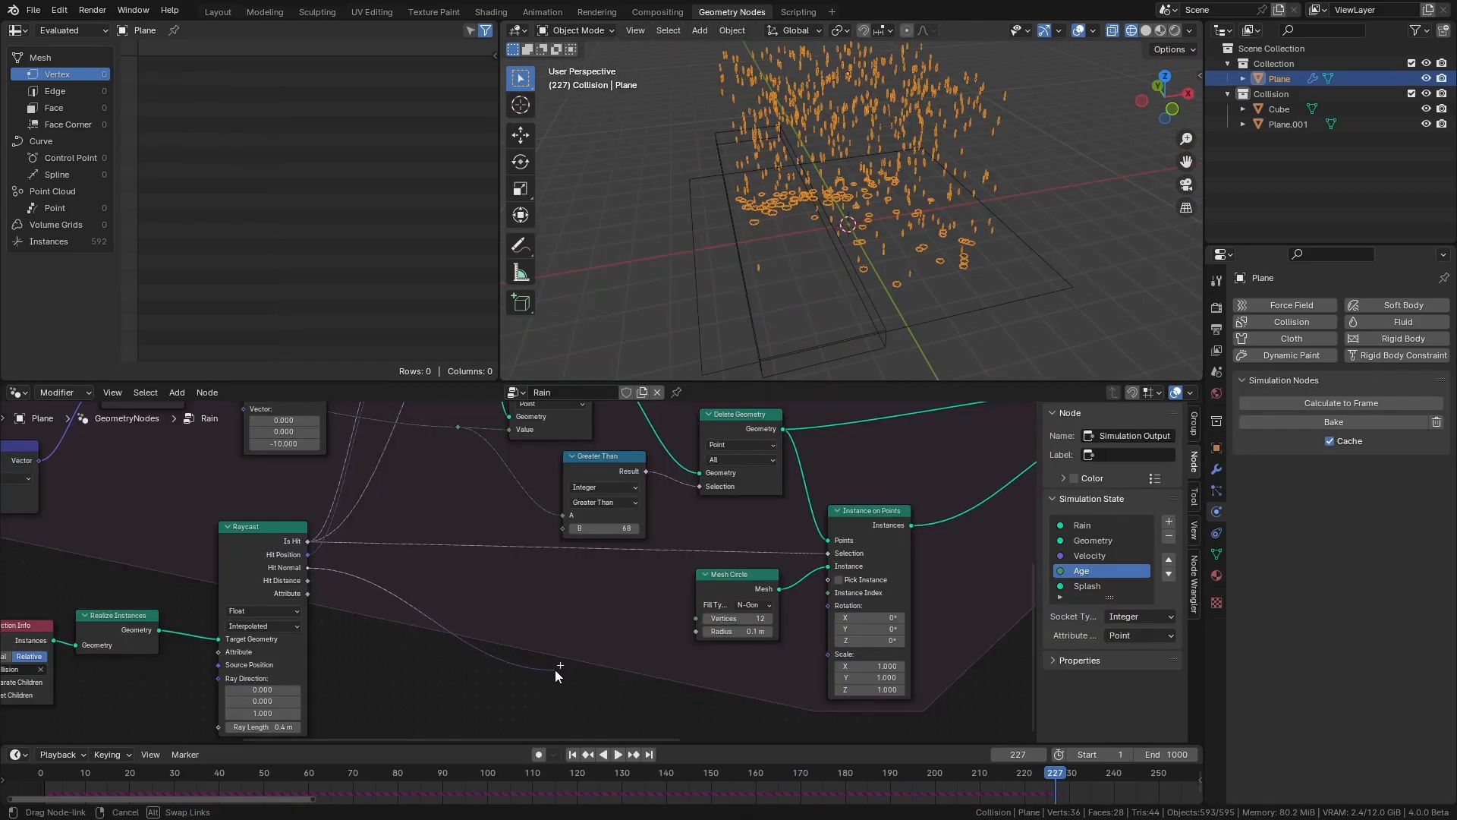
Add an Align Euler to Vector node on the Z axis, fed by Raycast's Hit Normal, and connect it to the splash Instance on Points' Rotation.
key("shift+a")
type("euler to ve")
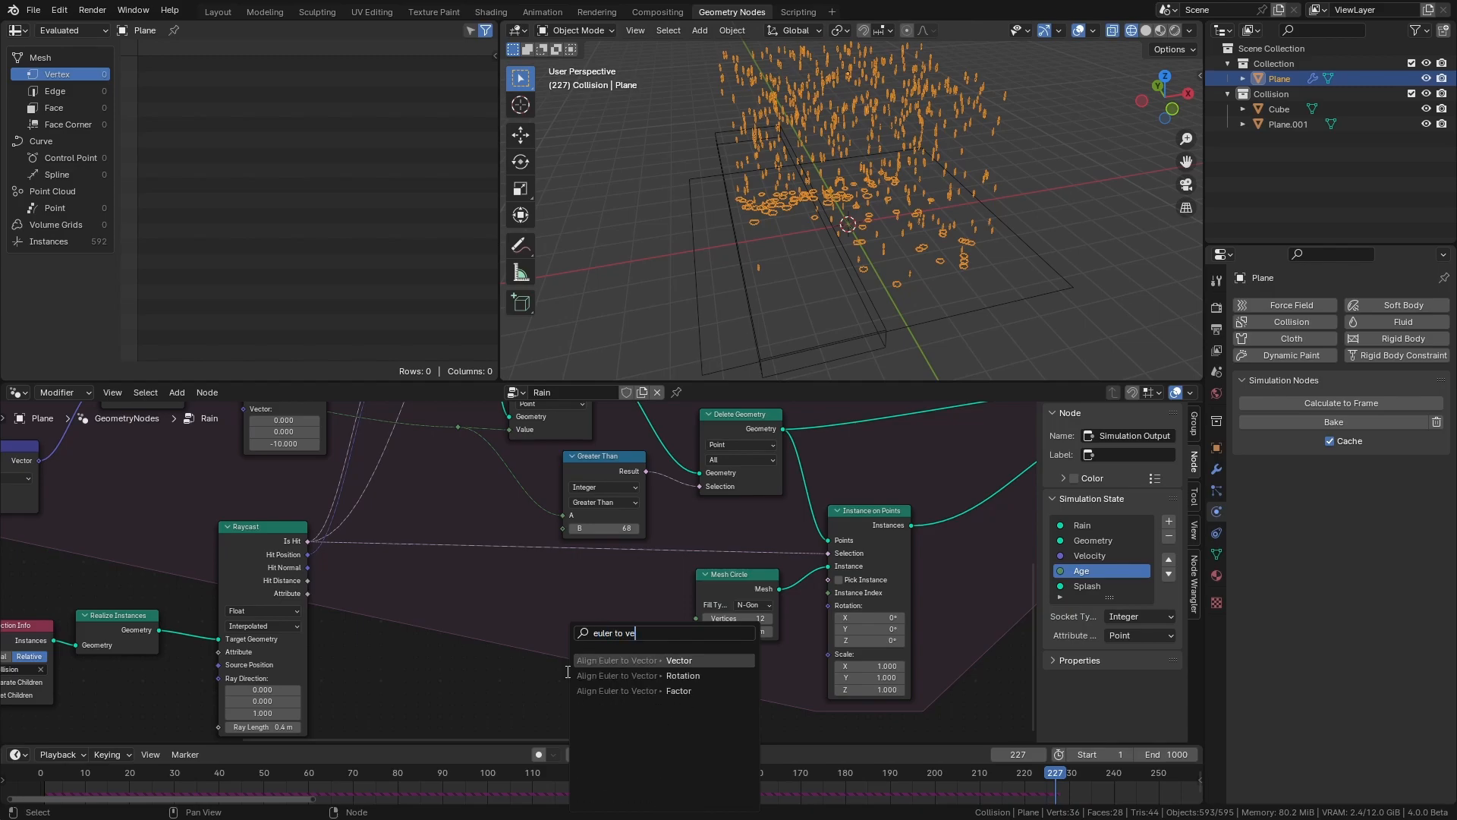
key("Return")
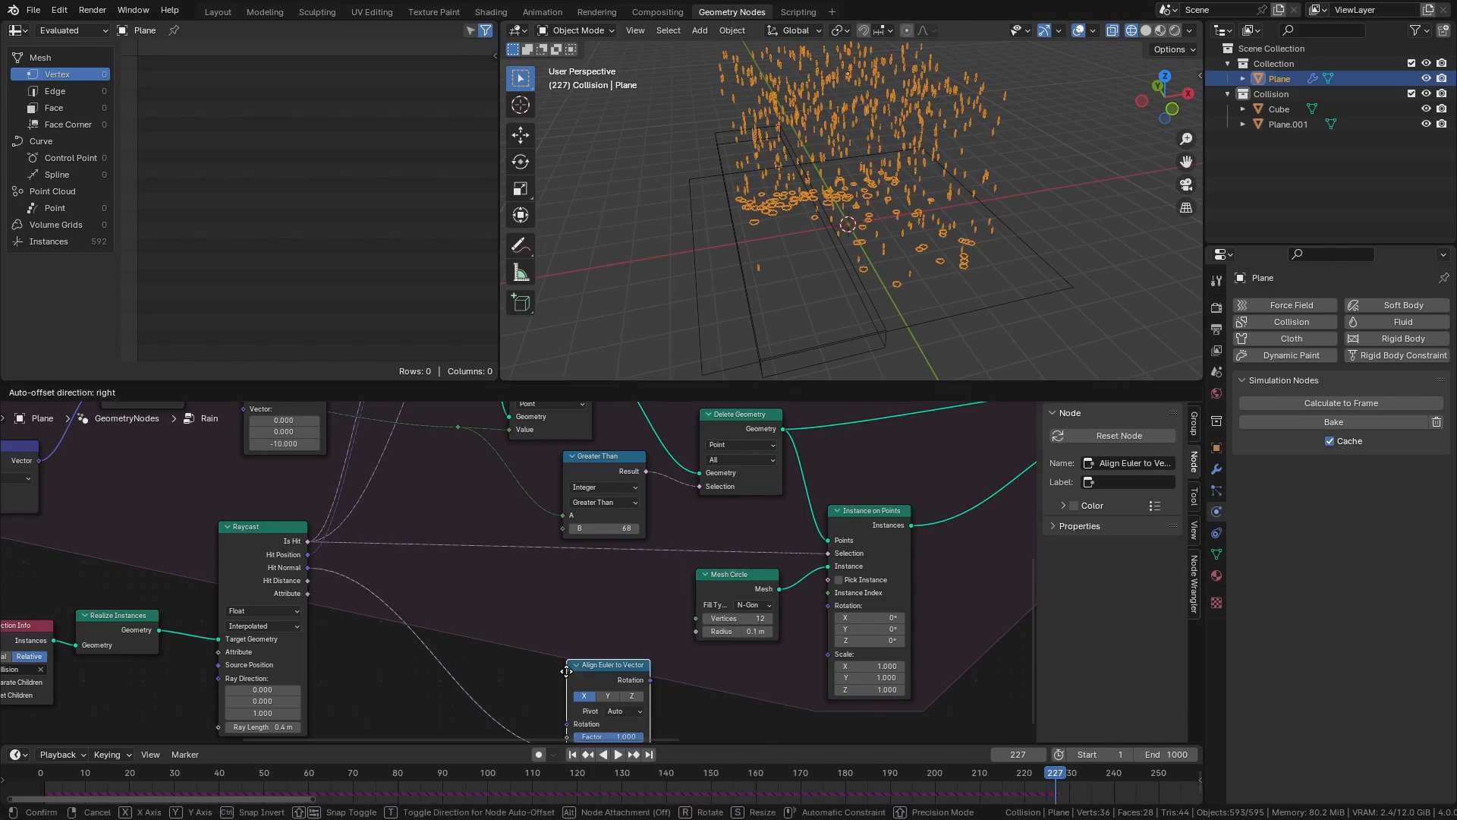
left_click(542, 627)
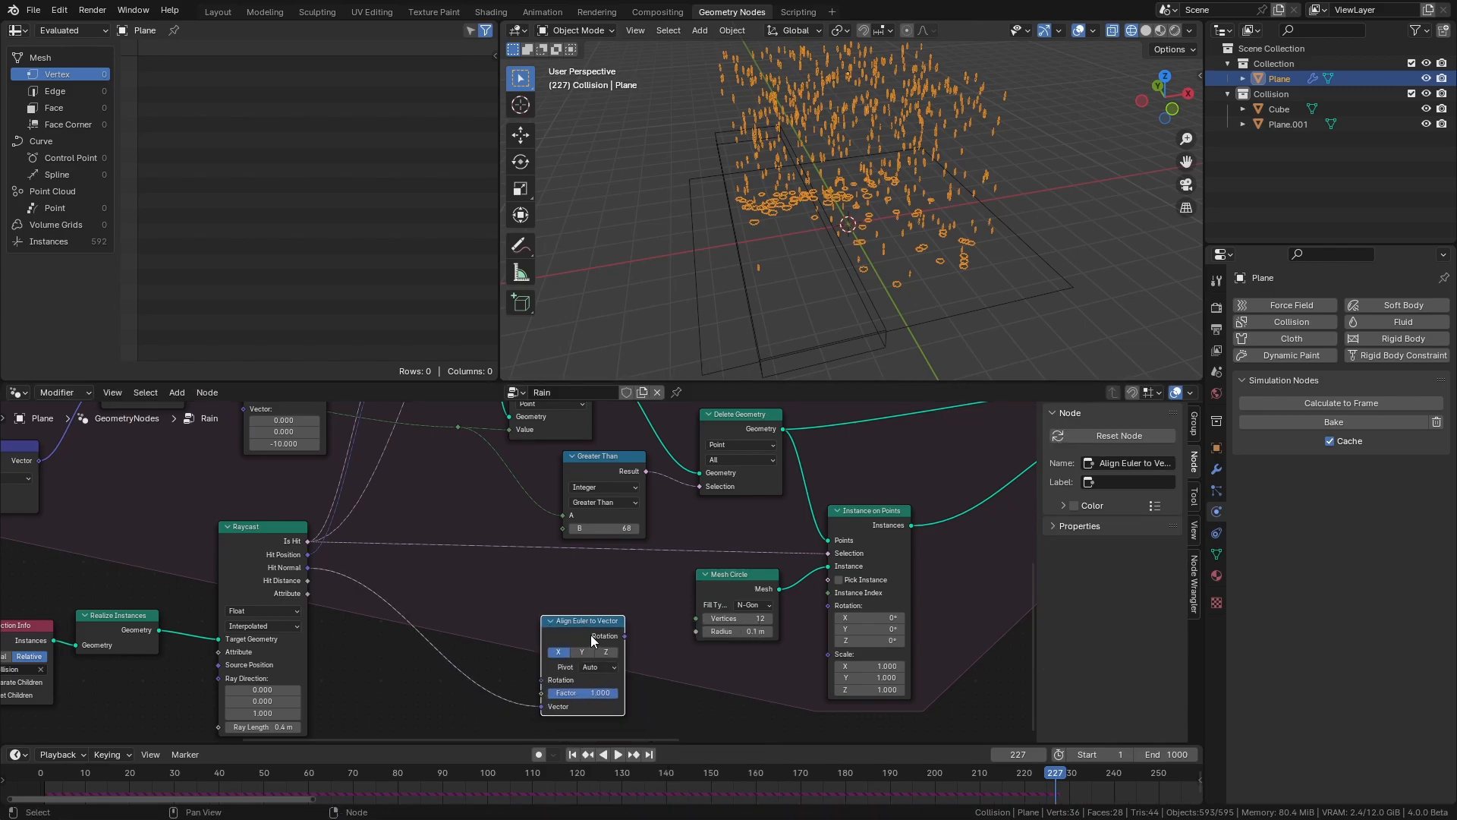
middle_click_drag(651, 669, 676, 642)
left_click_drag(618, 595, 850, 578)
left_click(627, 644)
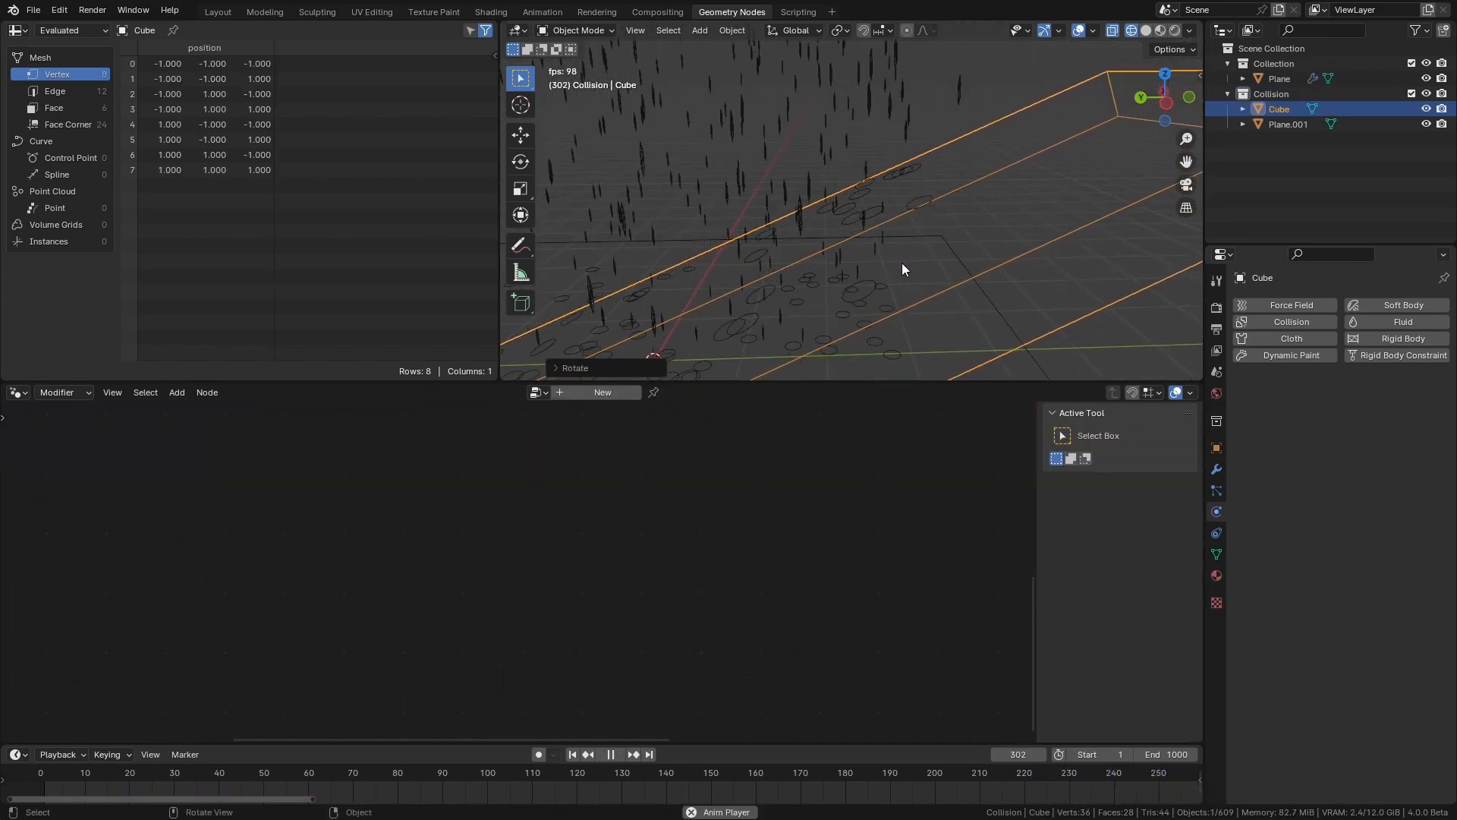
Examine how the splash circles align with the collision surfaces in the played-back simulation under different viewport shading modes.
middle_click_drag(903, 264, 917, 300)
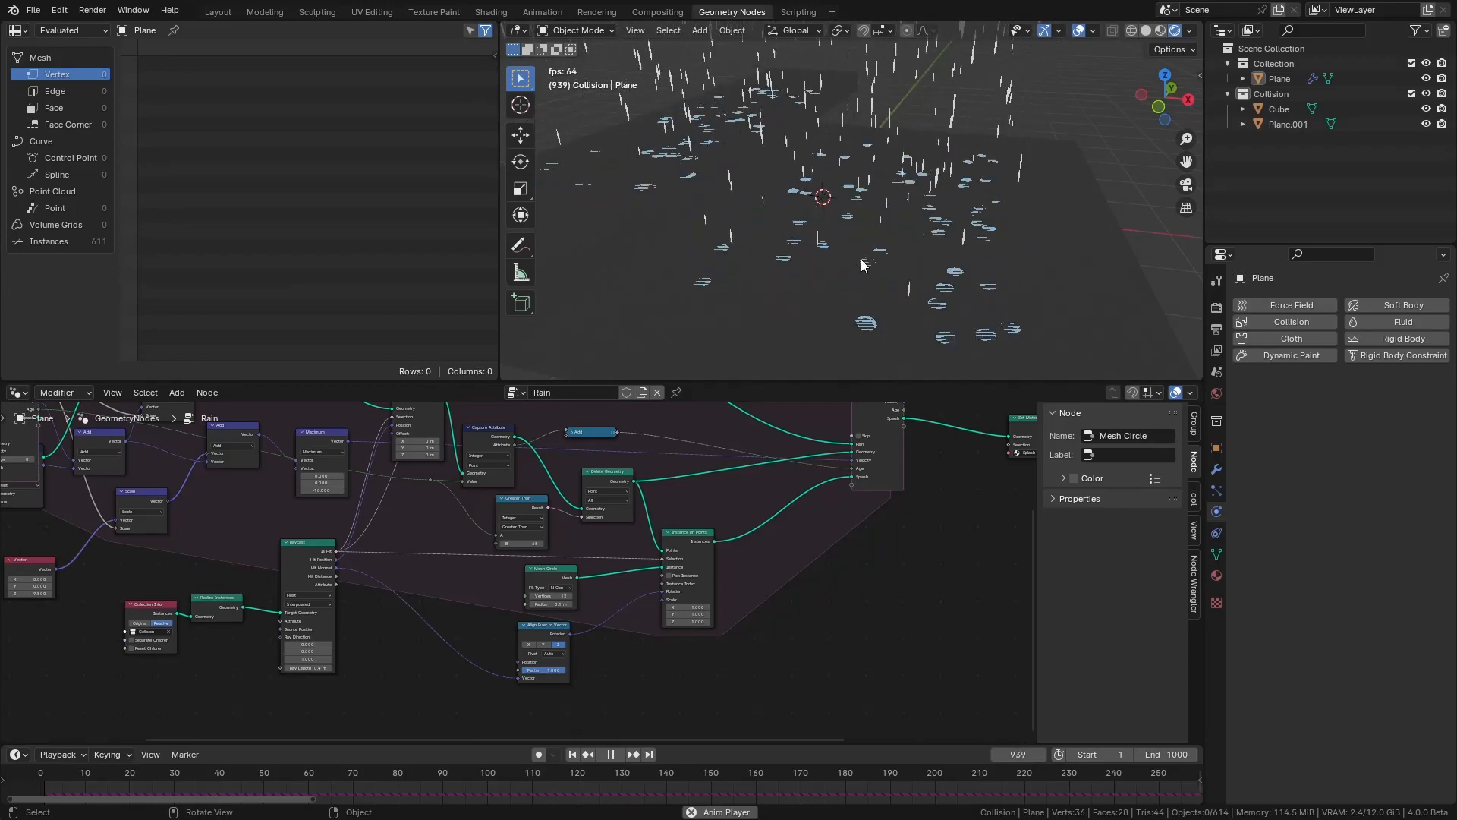
key("space")
middle_click_drag(944, 314, 889, 293, "shift")
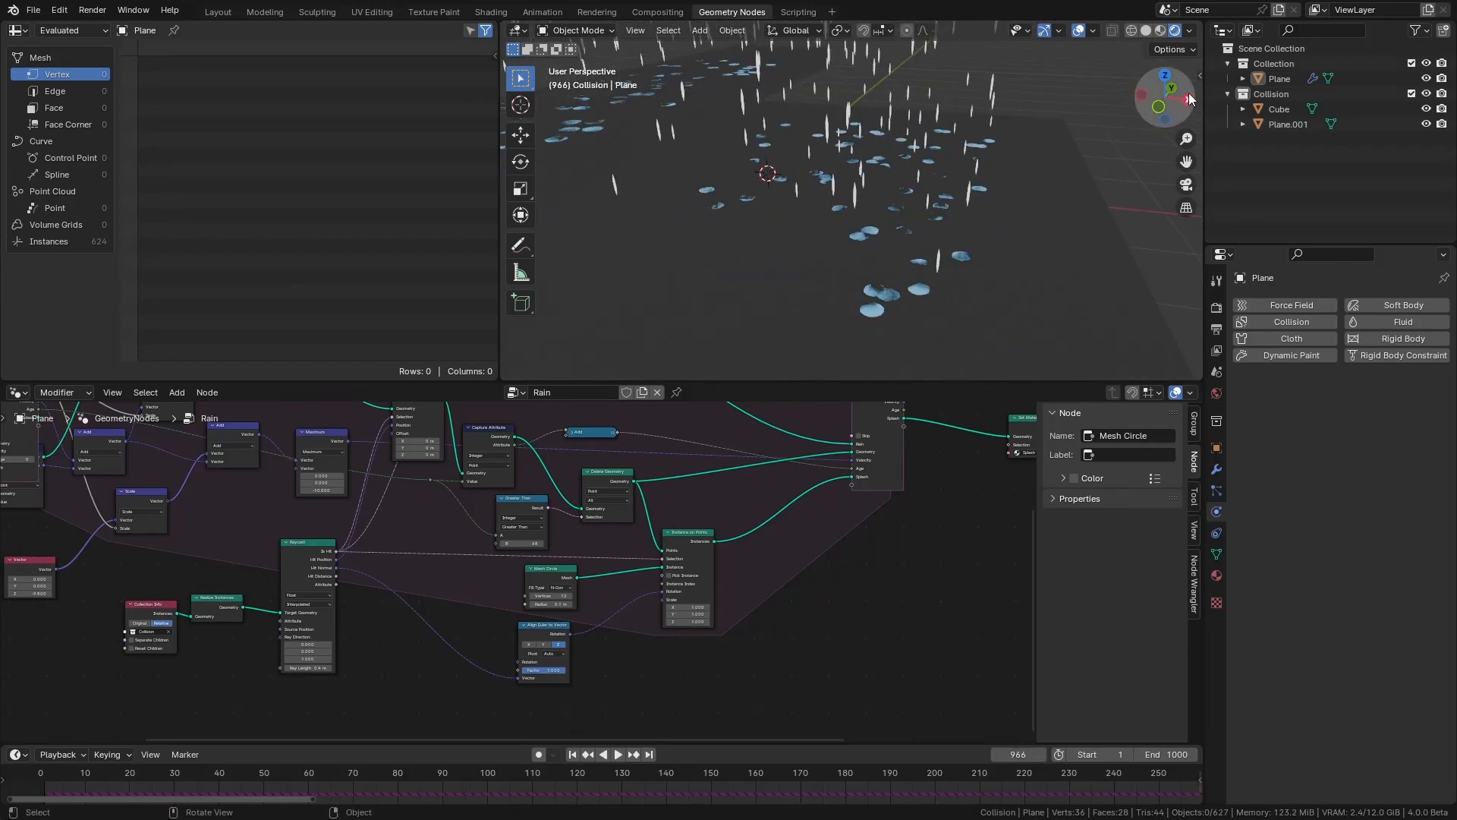
left_click(994, 91)
left_click(1158, 108)
scroll(941, 271, "up", 5)
scroll(950, 277, "down", 3)
middle_click_drag(949, 275, 914, 299)
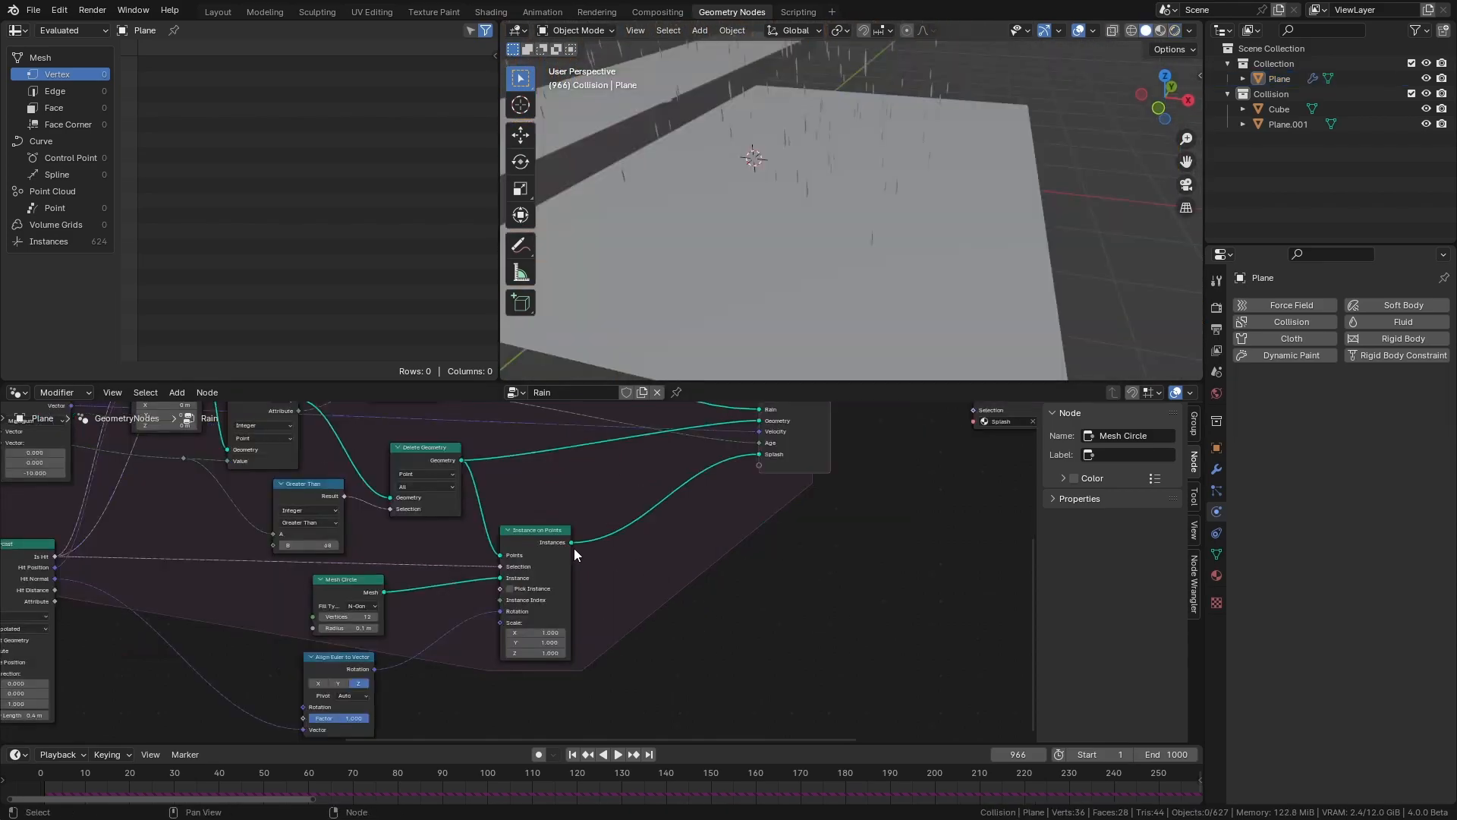
Insert a Set Position node with a Z offset of 0.1 m between the splash Instance on Points and the Simulation Output.
left_click_drag(571, 542, 671, 558)
type("set pos")
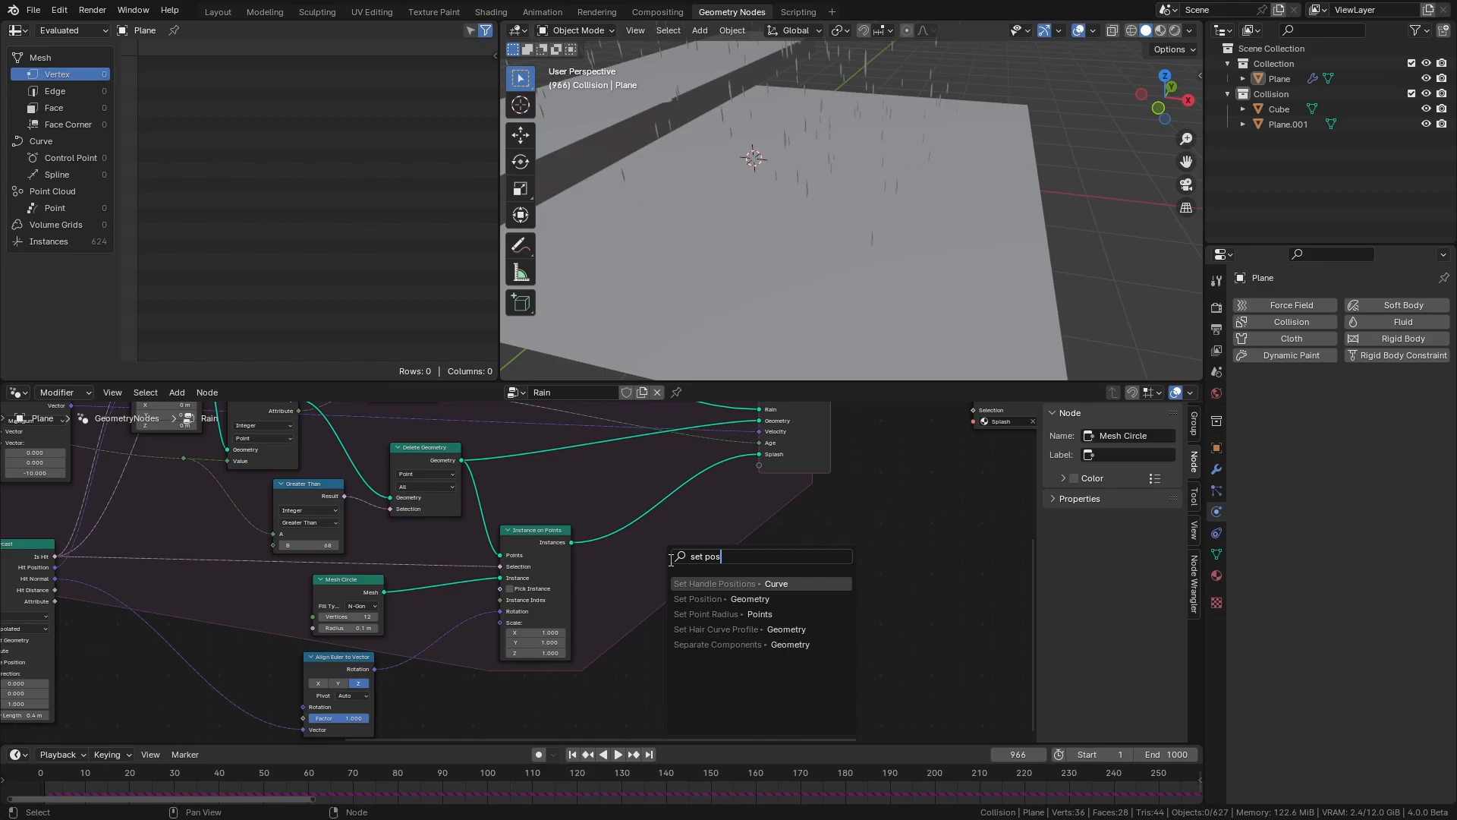
left_click(698, 599)
left_click(697, 592)
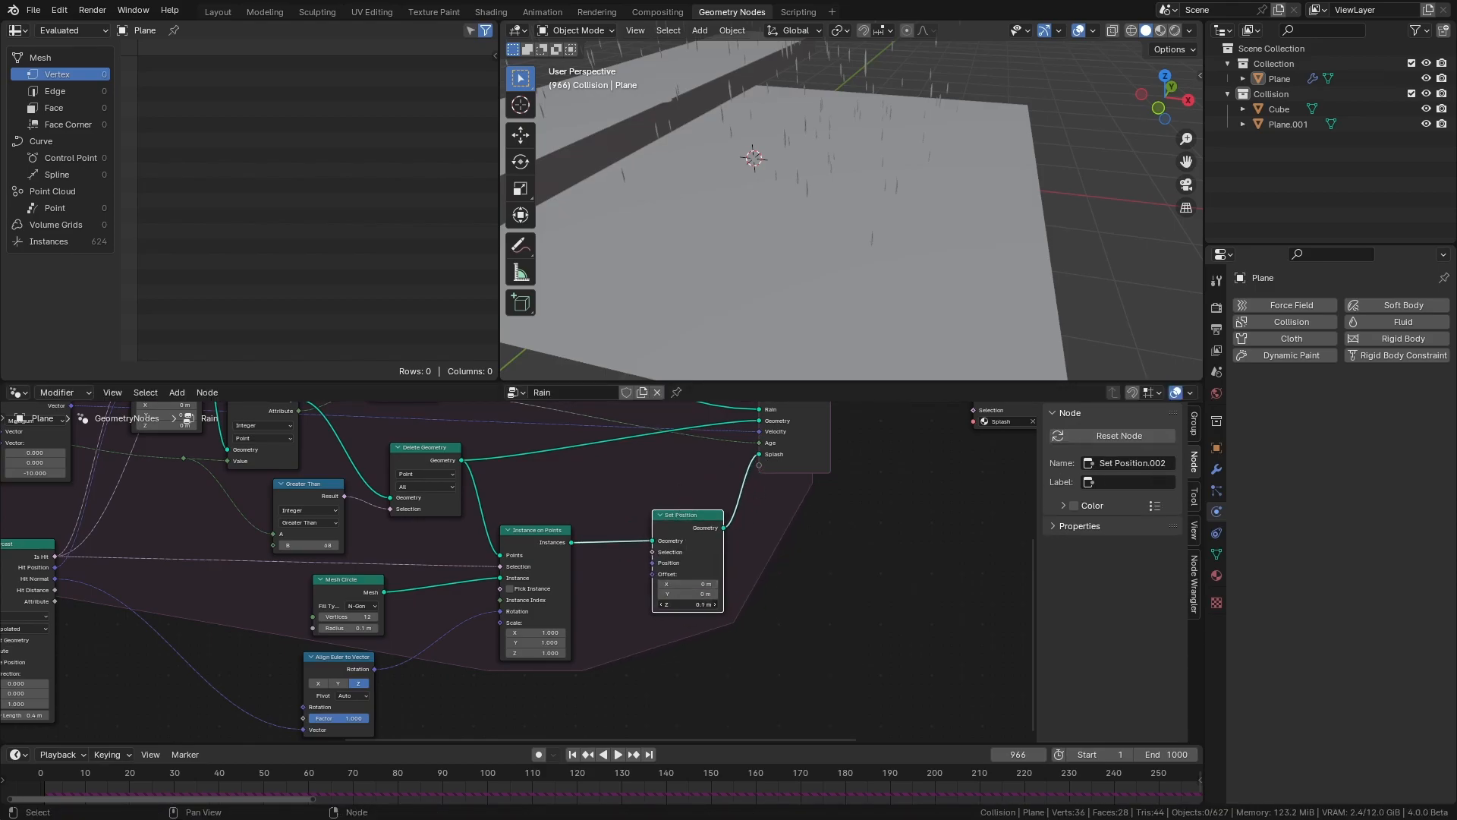
Play the simulation in rendered shading and examine the height of the splash circles above the surfaces.
scroll(885, 303, "down", 3)
middle_click_drag(886, 302, 922, 223)
key("space")
key("z")
left_click(789, 222)
mouse_move(777, 222)
middle_mouse_down()
mouse_move(874, 249)
mouse_move(865, 256)
middle_mouse_up()
Set the splash Set Position's Z offset to 0.05 m and check the splashes on the Suzanne head.
left_click(687, 605)
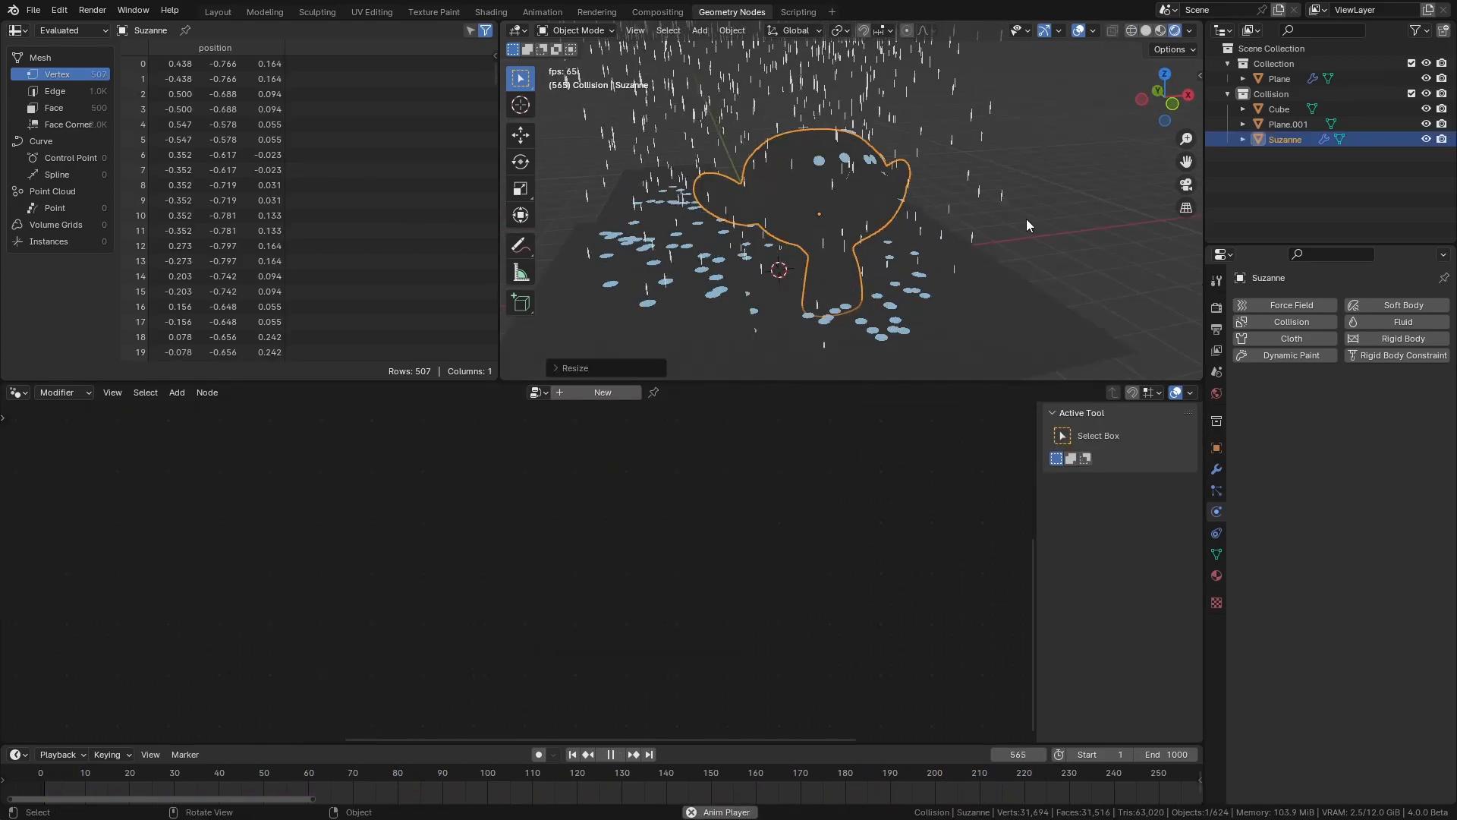
middle_click_drag(1027, 219, 922, 217)
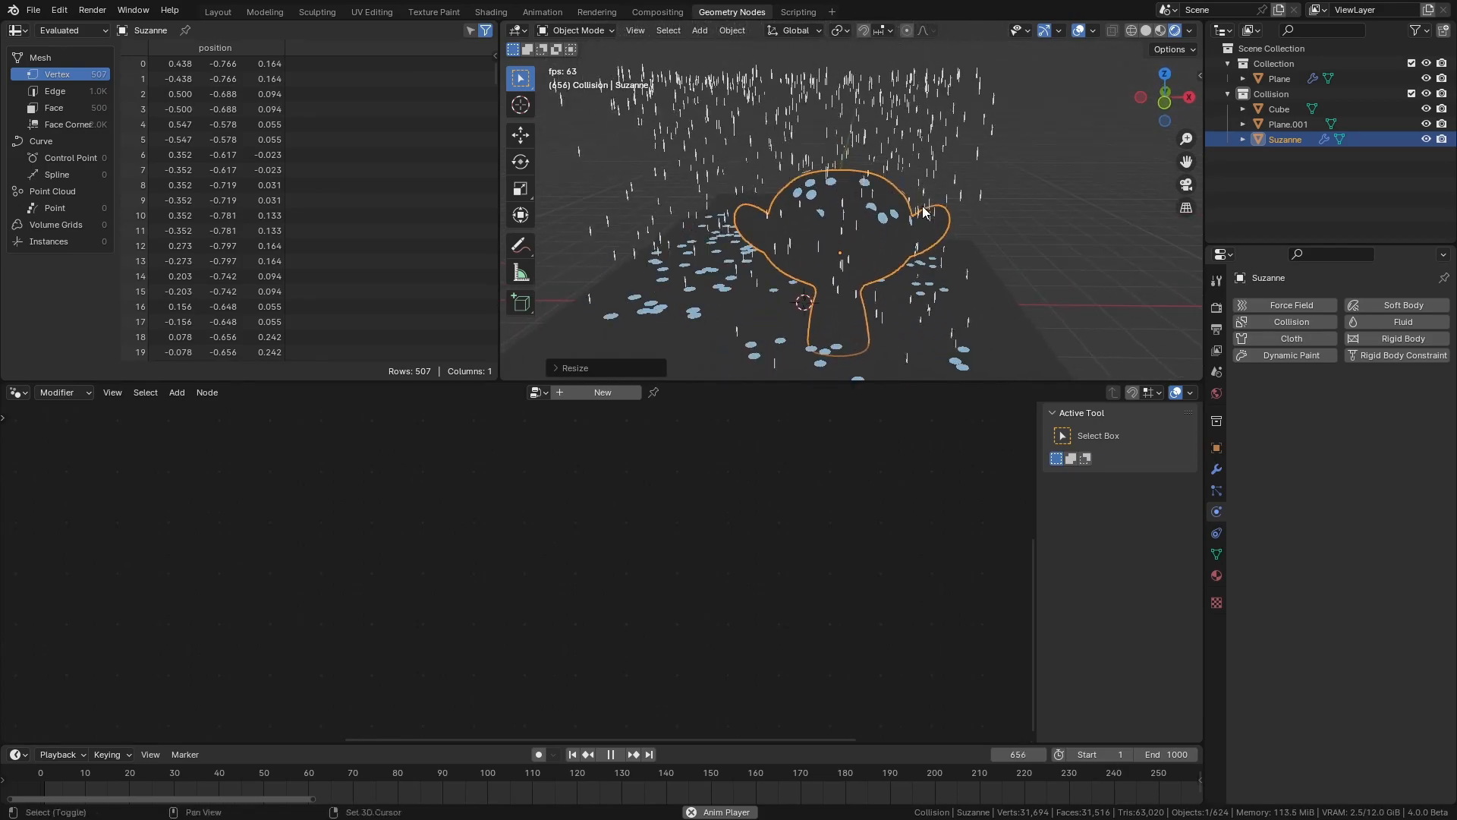
left_click(901, 151)
left_click_drag(699, 605, 753, 605)
scroll(870, 244, "up", 3)
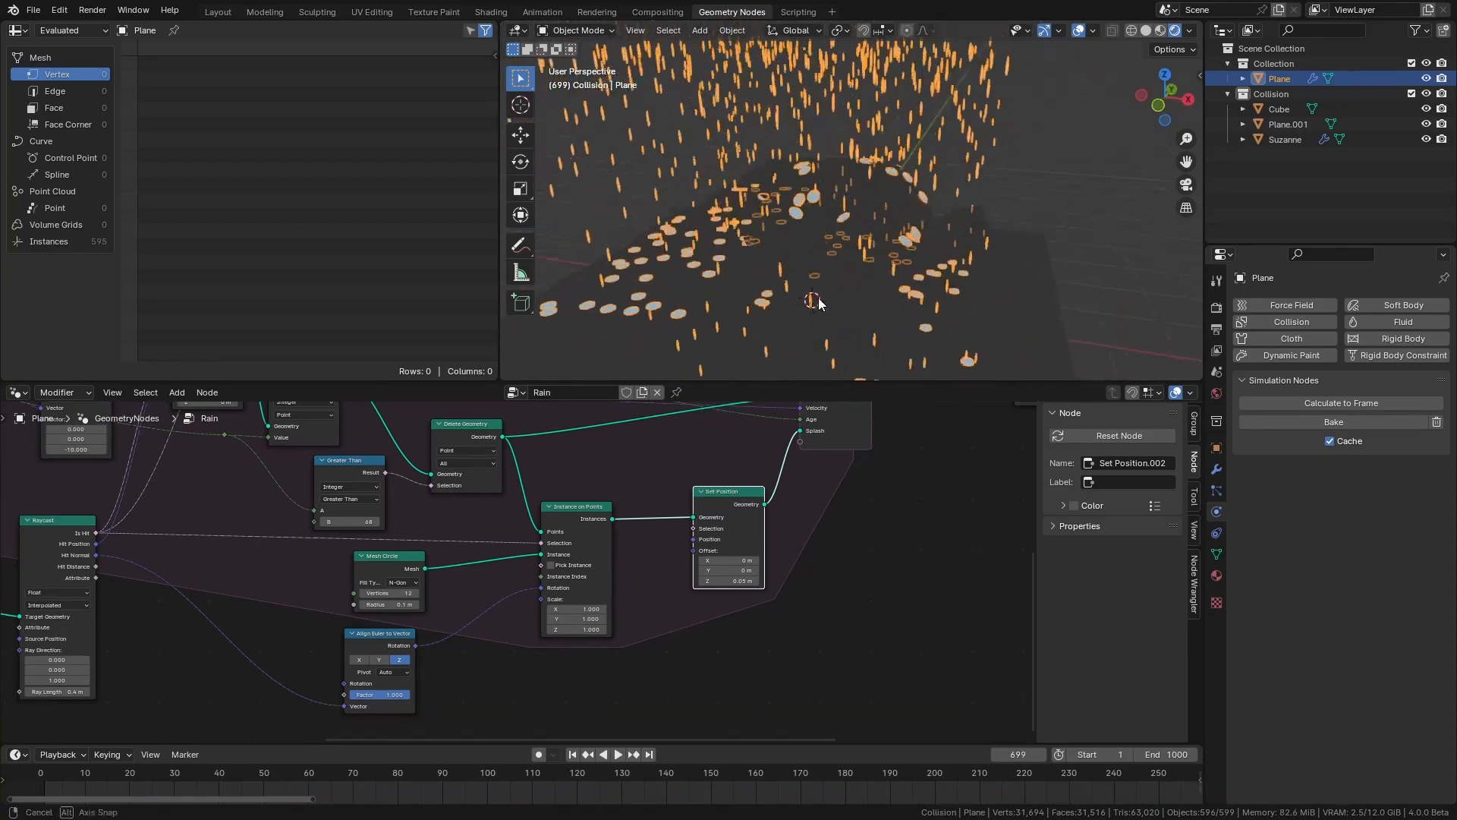
Add a Vector Math Normalize node below the velocity chain, fed by the Maximum node's vector output.
scroll(431, 552, "down", 1)
middle_click_drag(432, 553, 502, 570)
scroll(351, 510, "up", 1)
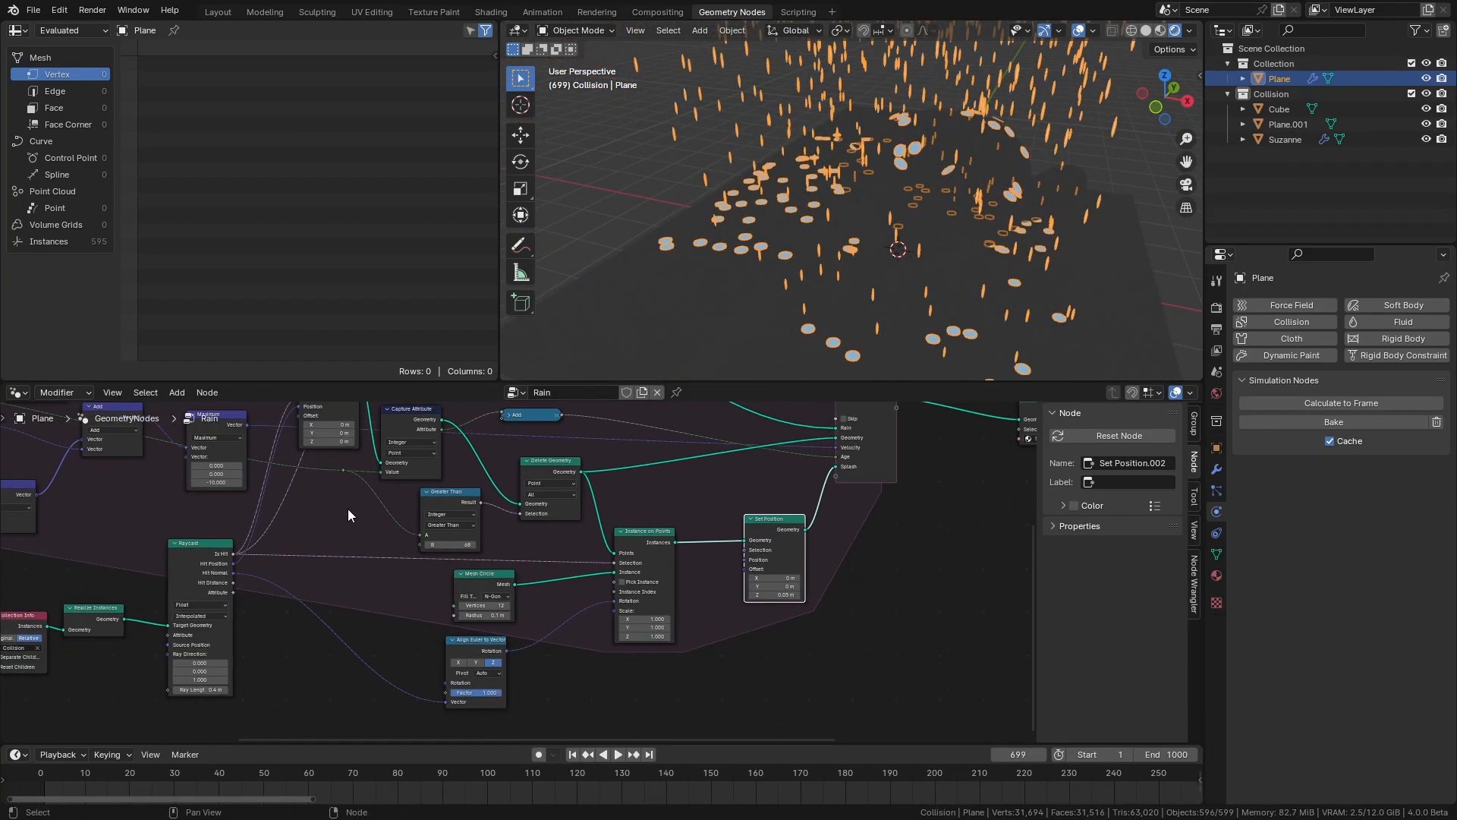
middle_click_drag(350, 510, 472, 539)
left_click_drag(372, 455, 481, 616)
left_click(545, 734)
left_click(538, 725)
middle_click_drag(538, 725, 540, 623)
Add a Vector Math Multiply node fed by Normalize and connect its result to the splash Set Position's Offset.
left_click_drag(783, 600, 805, 606)
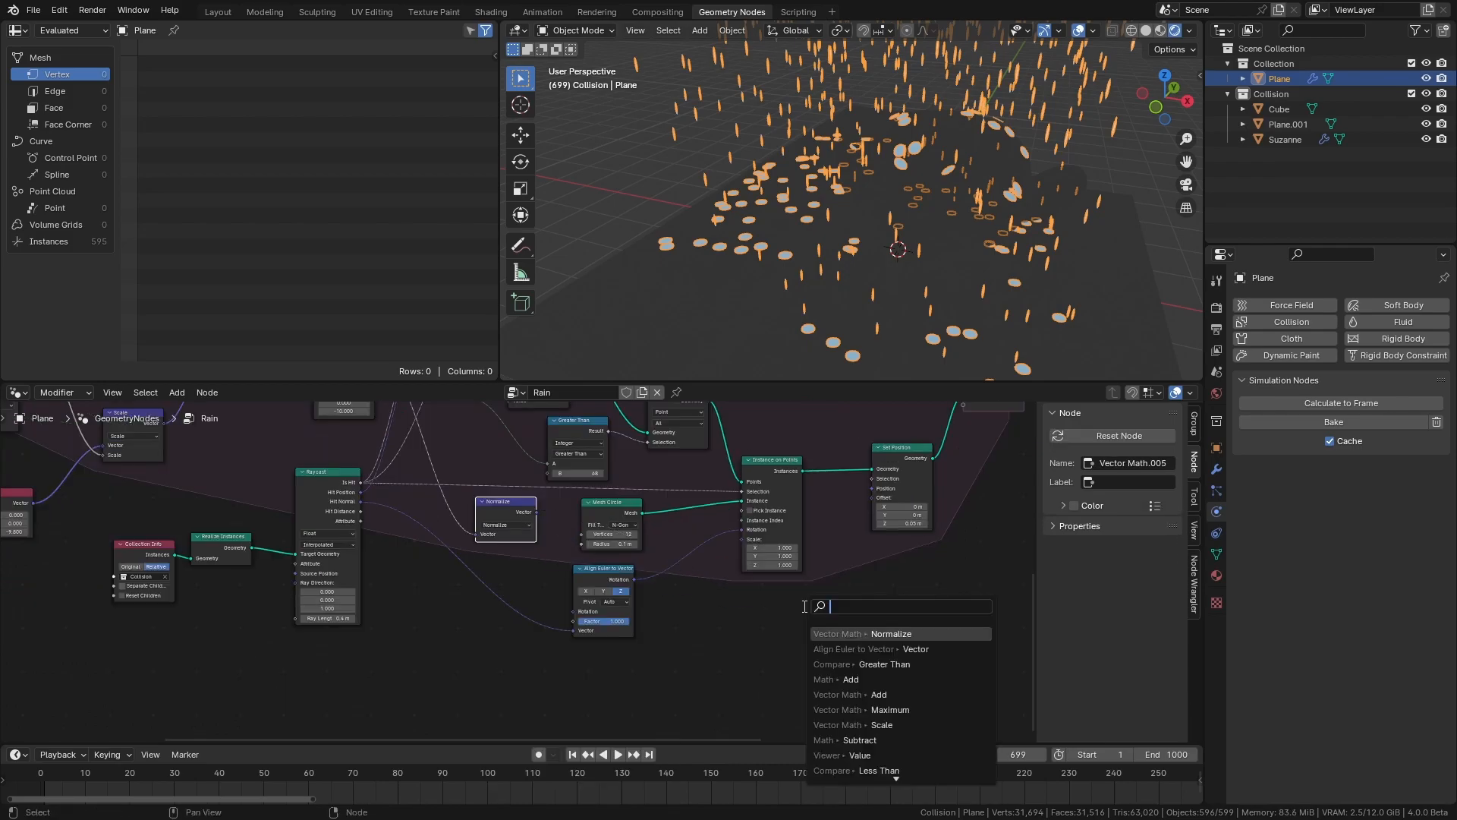
type("mu")
key("Return")
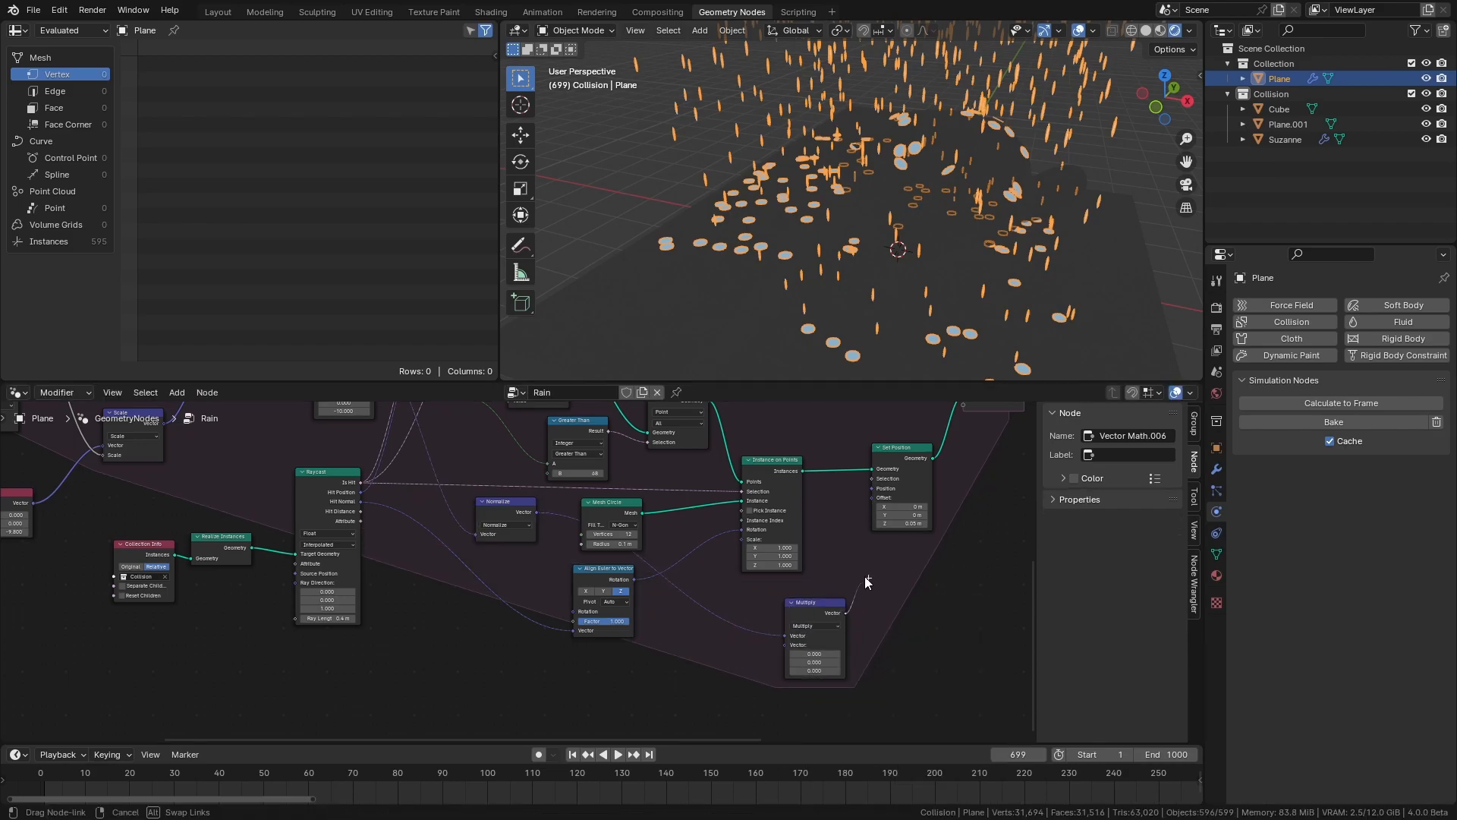
left_click_drag(868, 494, 872, 495)
left_click_drag(801, 640, 788, 630)
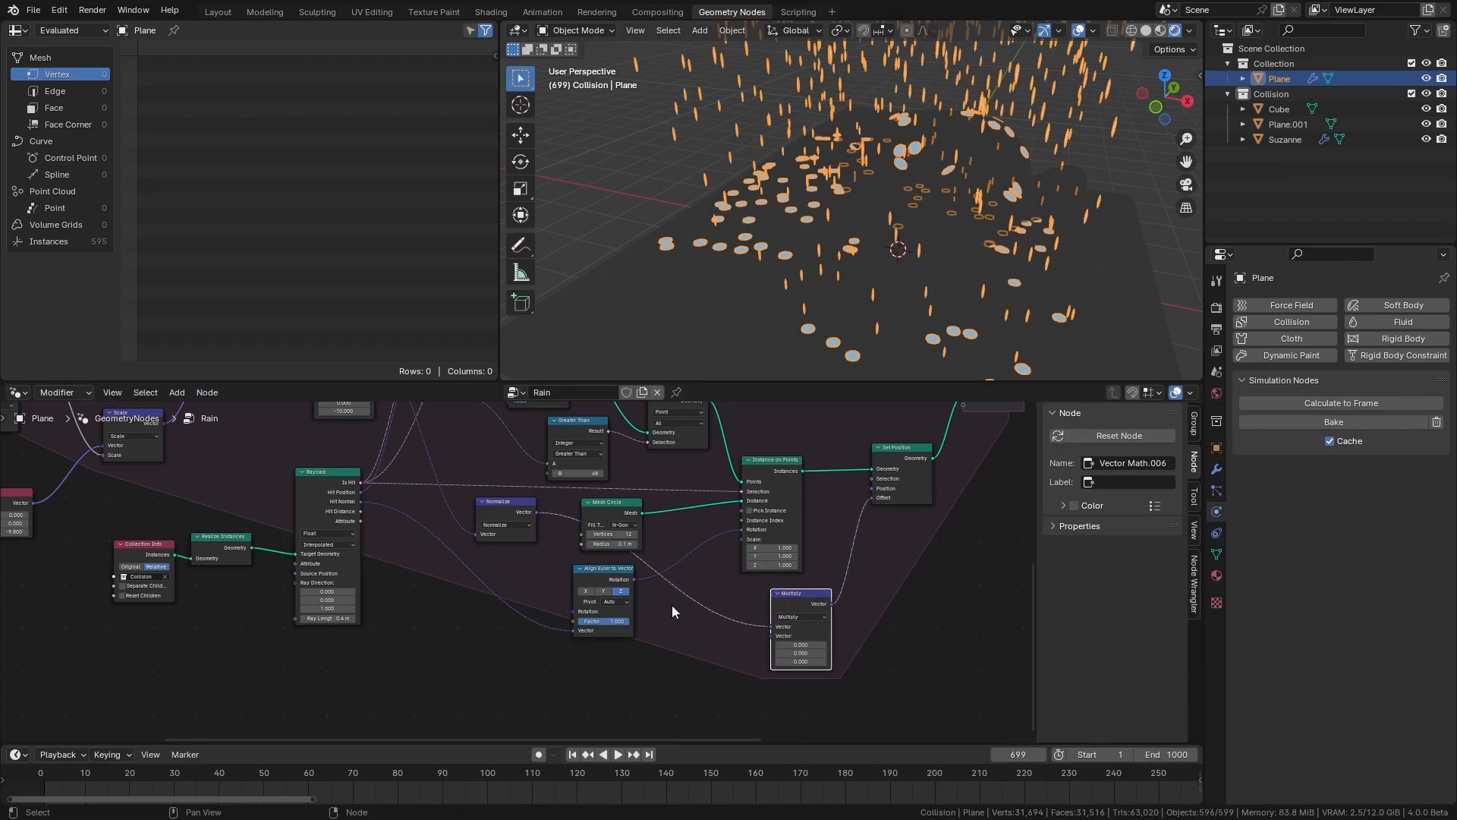
scroll(518, 567, "up", 1)
Add a Math Subtract node fed by Raycast's Hit Distance and connect its value to the Multiply node's second vector.
left_click_drag(334, 501, 370, 558)
left_click_drag(540, 681, 542, 681)
type("sub")
key("Return")
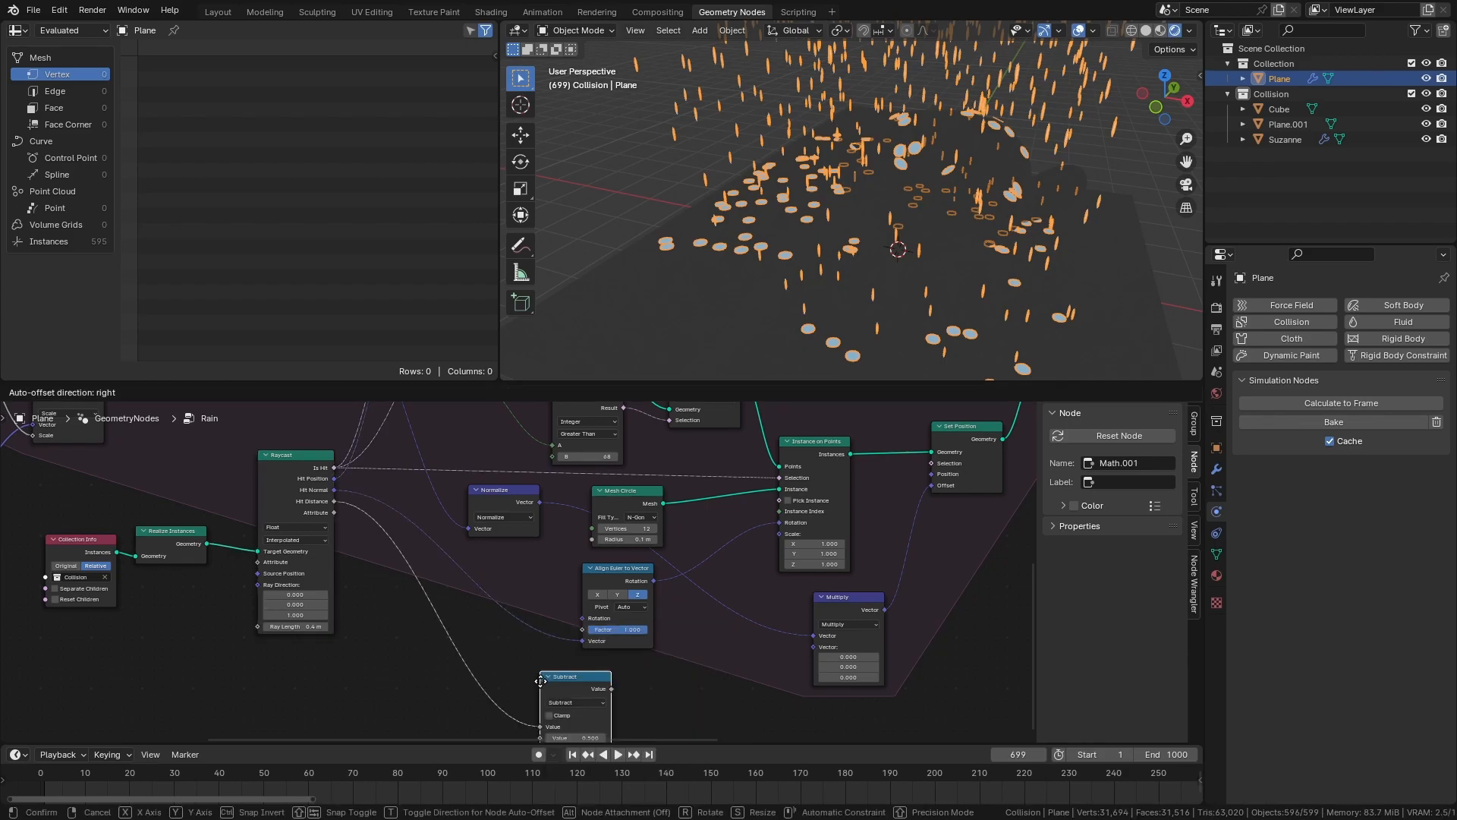
left_click(567, 683)
middle_click_drag(637, 690, 631, 653)
left_click_drag(626, 659, 804, 617)
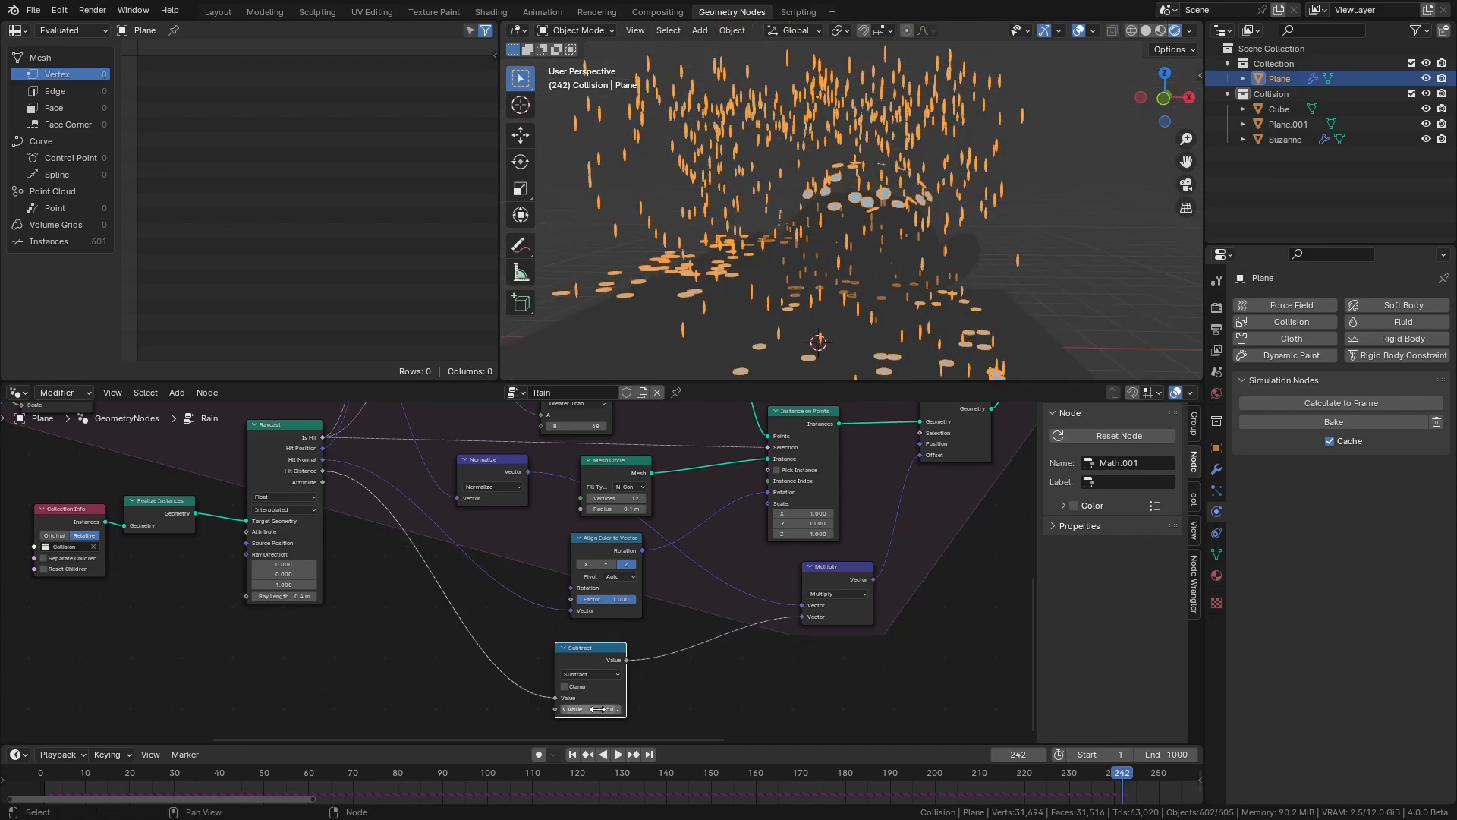
Play the simulation and examine the splash circles on the Suzanne head, box and ground plane from several angles.
key("space")
left_click(1050, 217)
middle_click_drag(1024, 228, 939, 293)
scroll(939, 293, "down", 4)
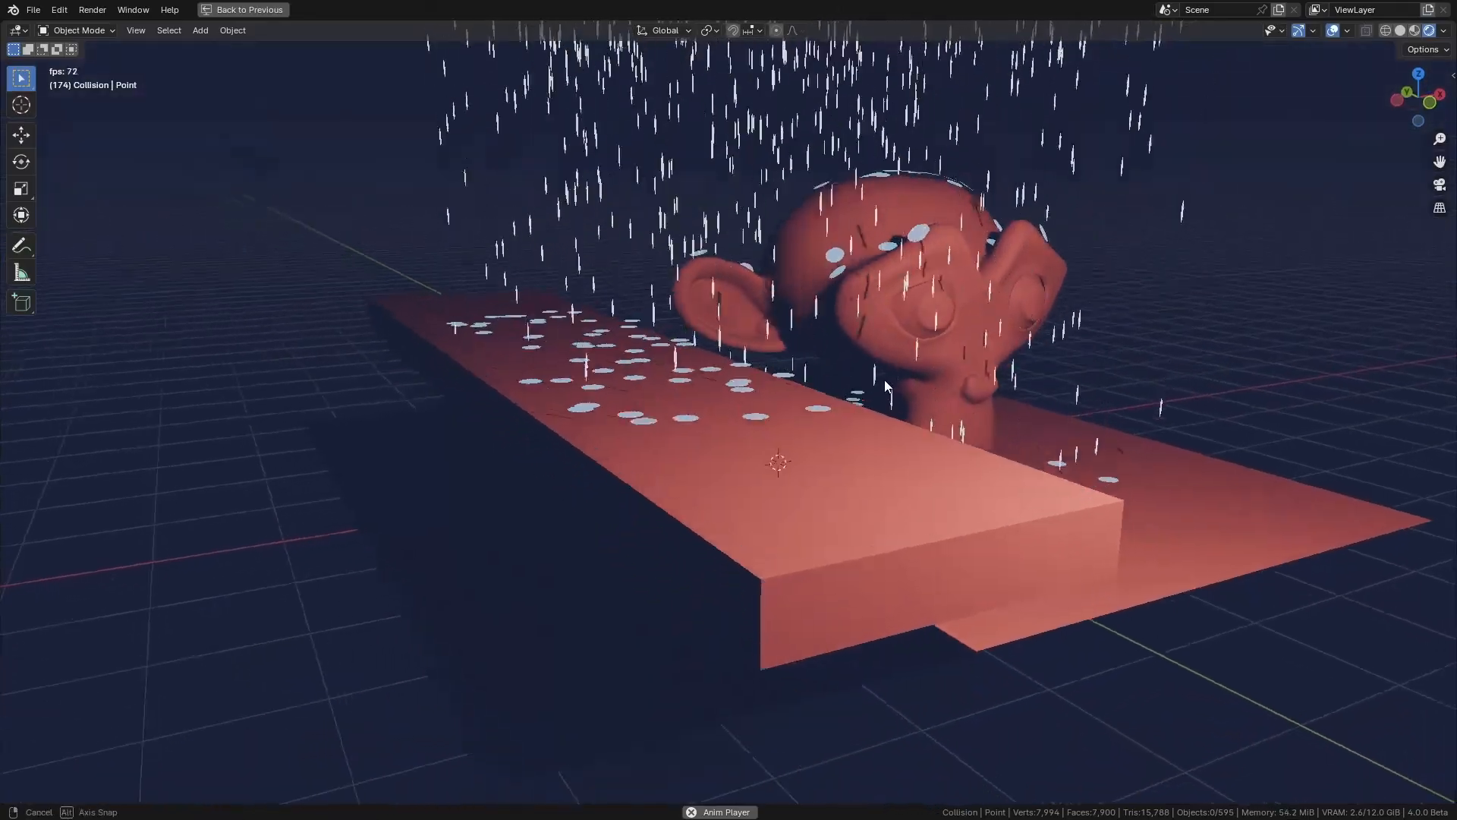
mouse_move(885, 380)
middle_mouse_down()
mouse_move(873, 398)
mouse_move(1063, 314)
mouse_move(987, 334)
middle_mouse_up()
Multiply the Maximum node's vector by -1 on all axes in a new Multiply node and connect it to Raycast's Ray Direction.
middle_click_drag(511, 582, 599, 559)
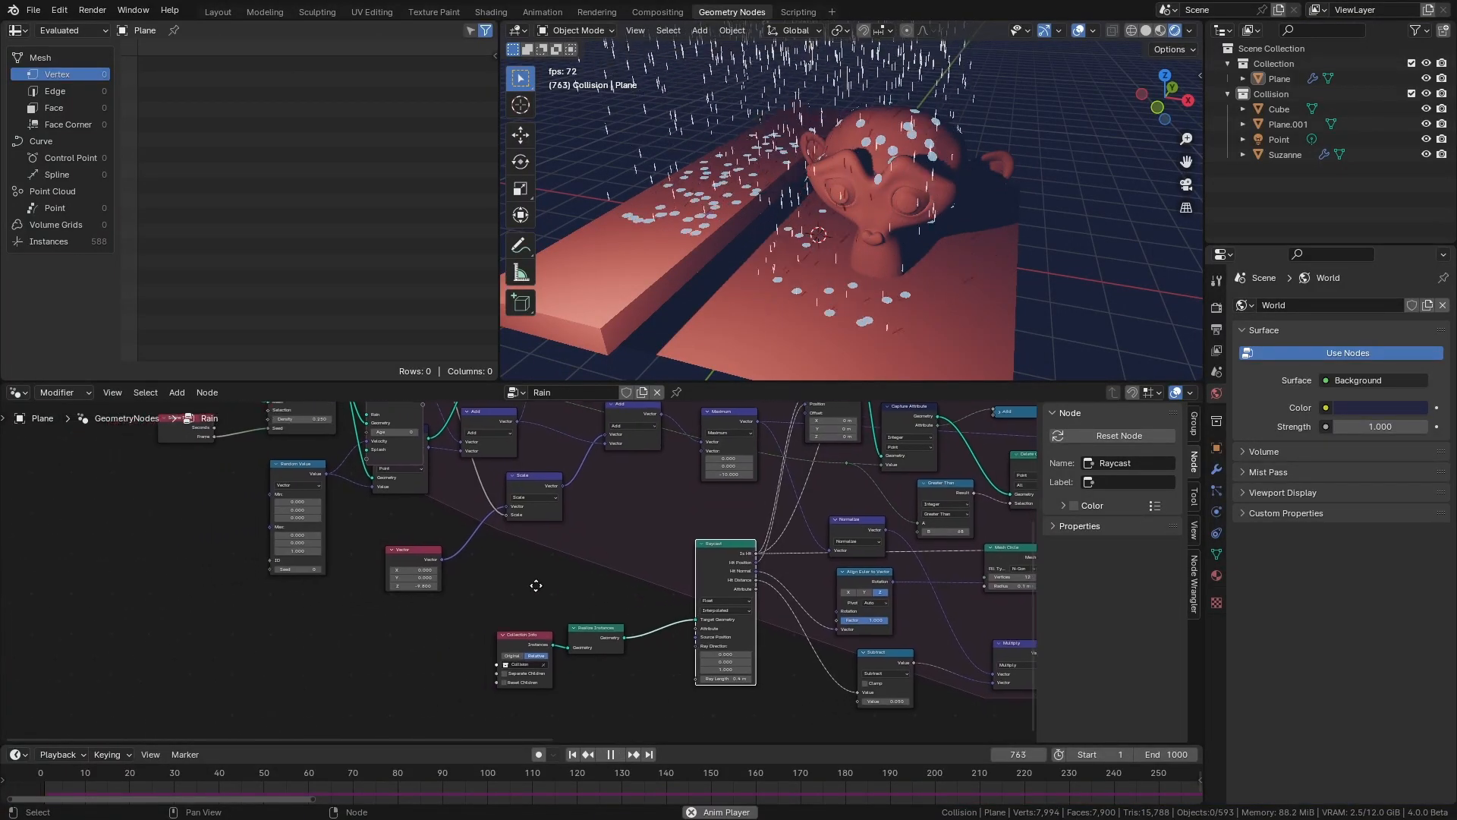
scroll(480, 576, "up", 5)
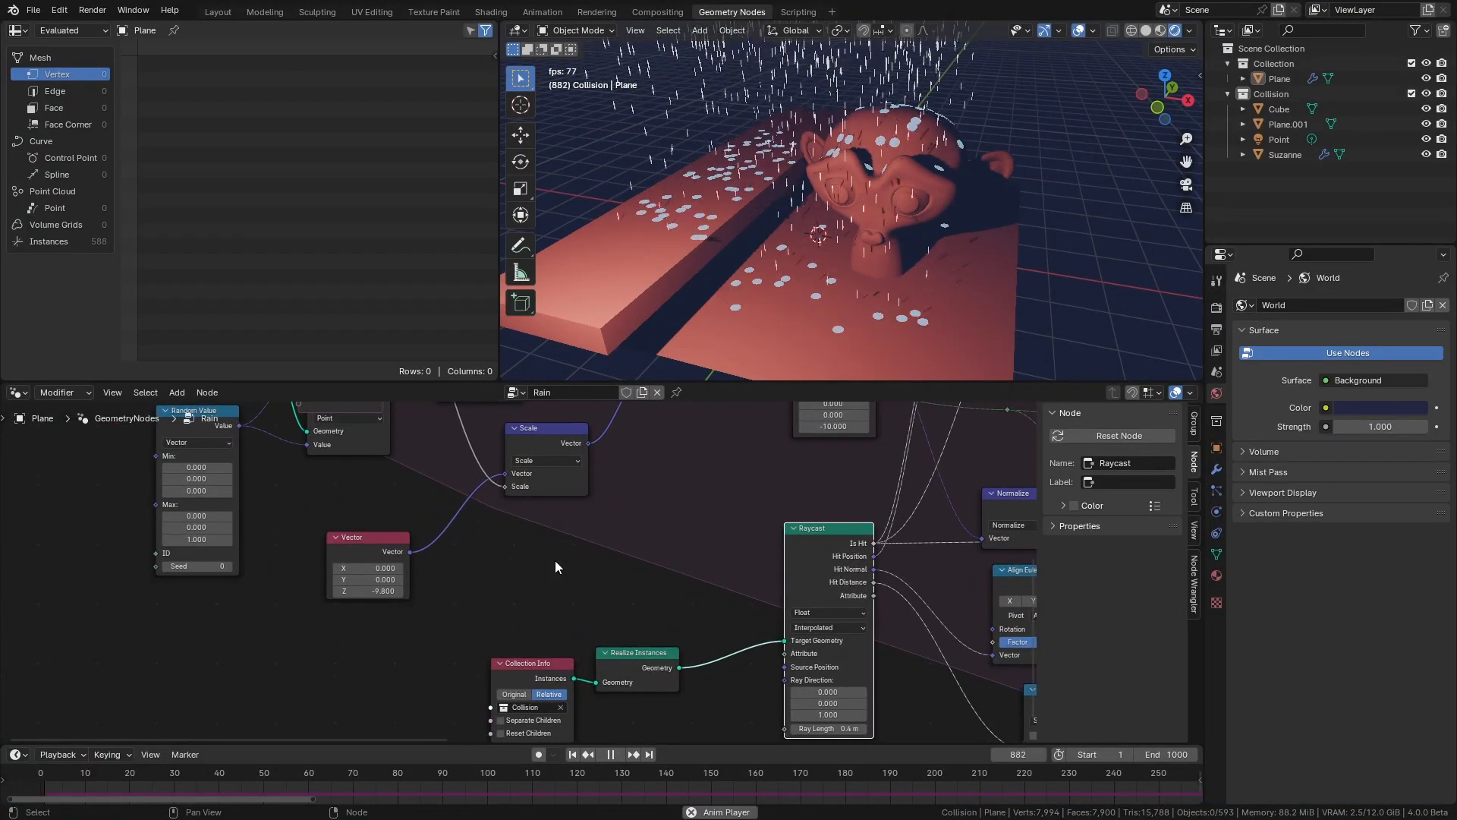
scroll(475, 603, "up", 2)
middle_click_drag(476, 603, 636, 620)
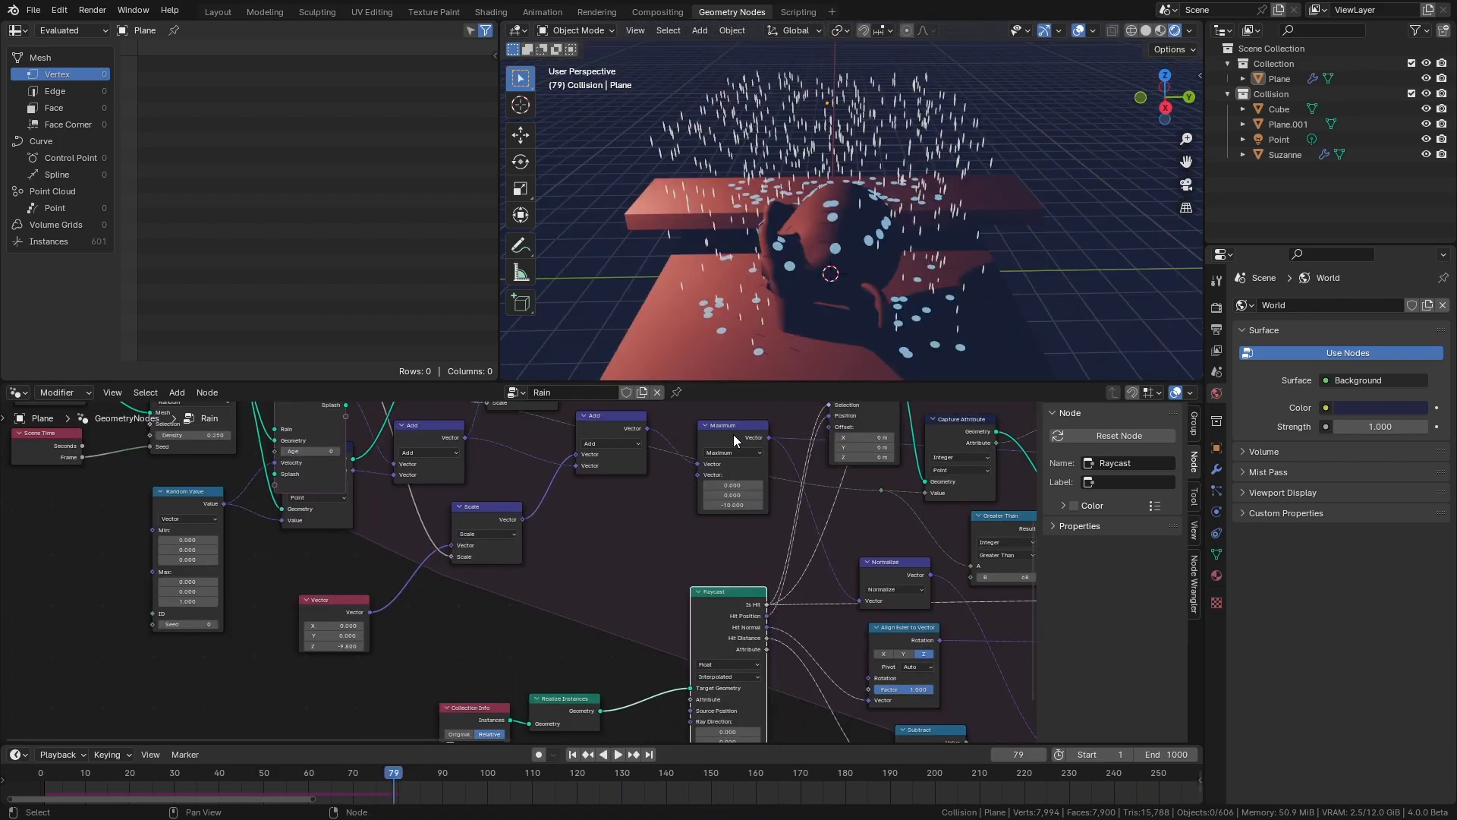
left_click_drag(769, 438, 544, 609)
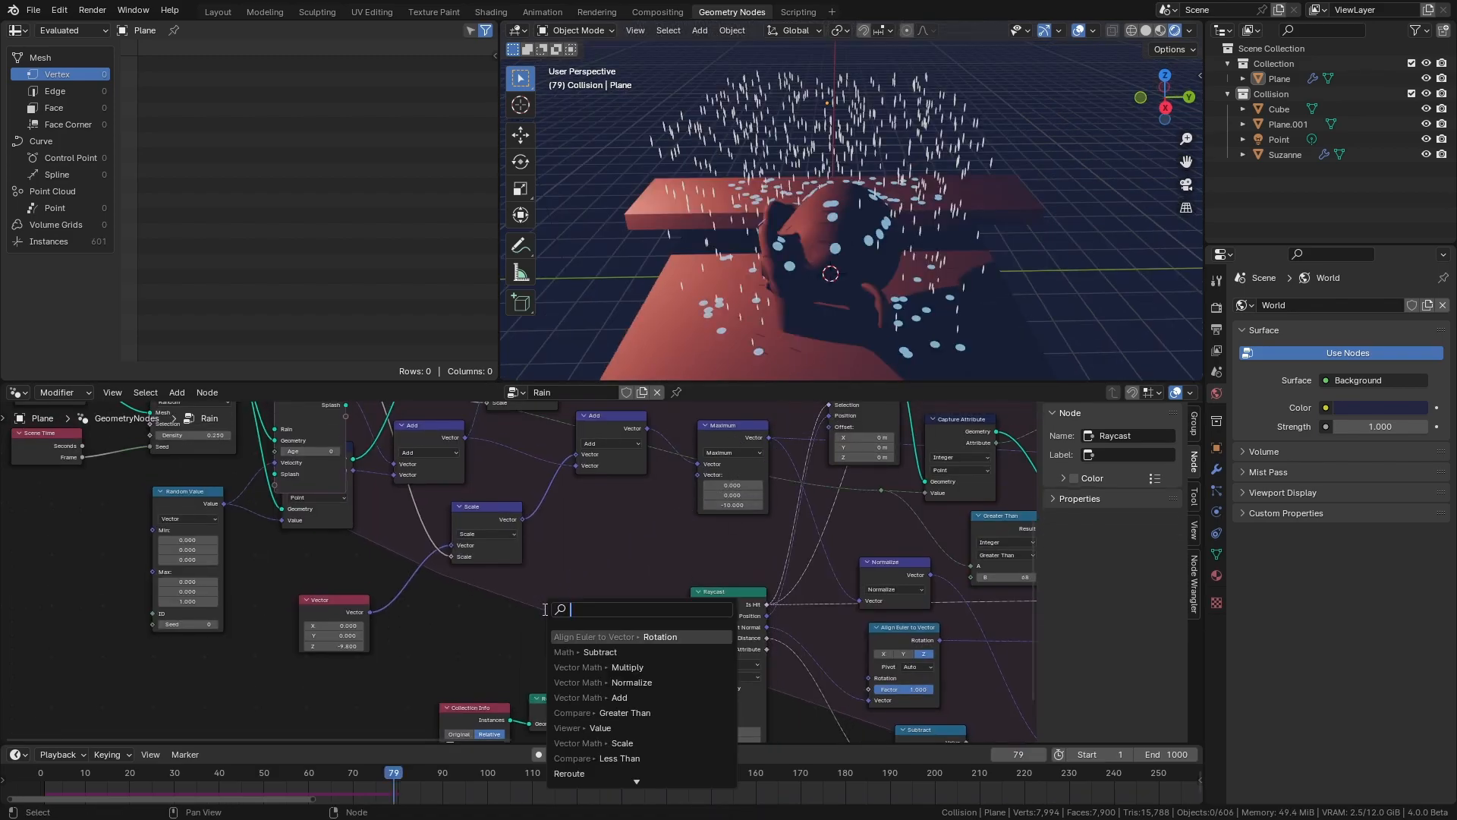
key("Return")
left_click(545, 590)
middle_click_drag(577, 592, 579, 495)
left_click_drag(693, 616, 693, 624)
scroll(693, 627, "up", 2)
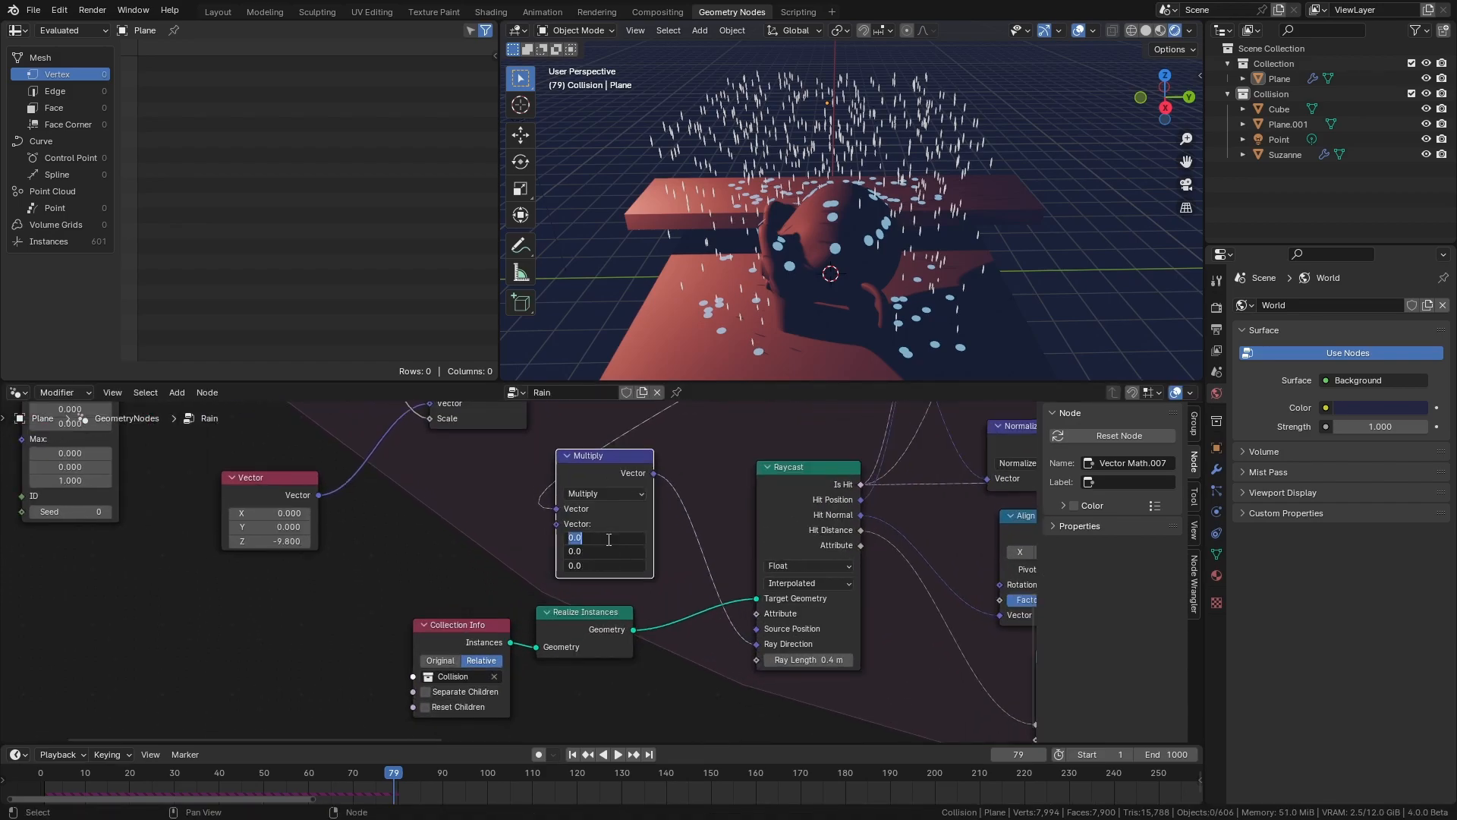
Play the simulation with the gravity Vector's Y set to 6 and examine the slanted rainfall on the surfaces.
middle_click_drag(714, 258, 847, 221)
key("space")
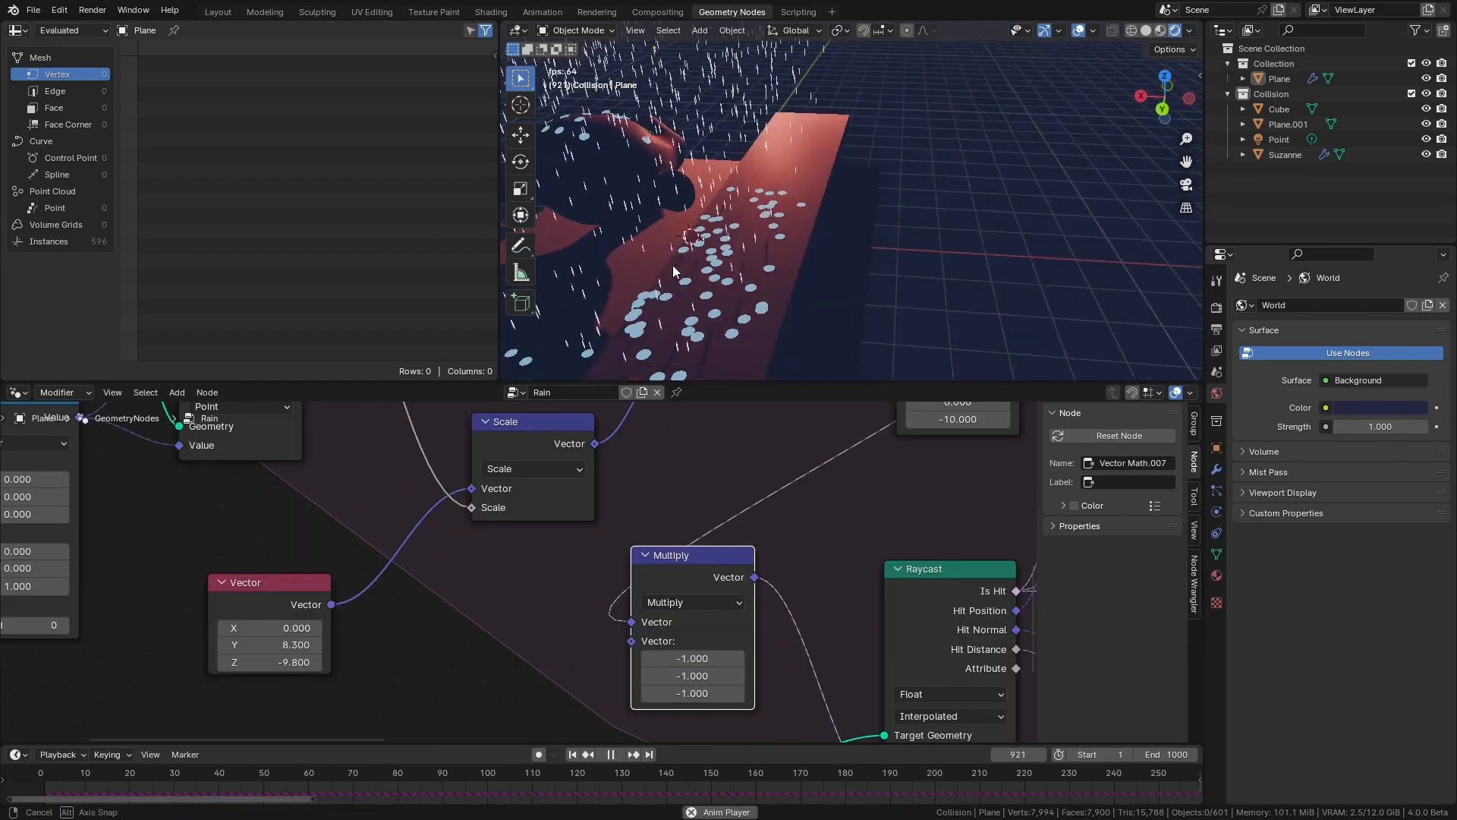
middle_click_drag(672, 266, 1128, 258)
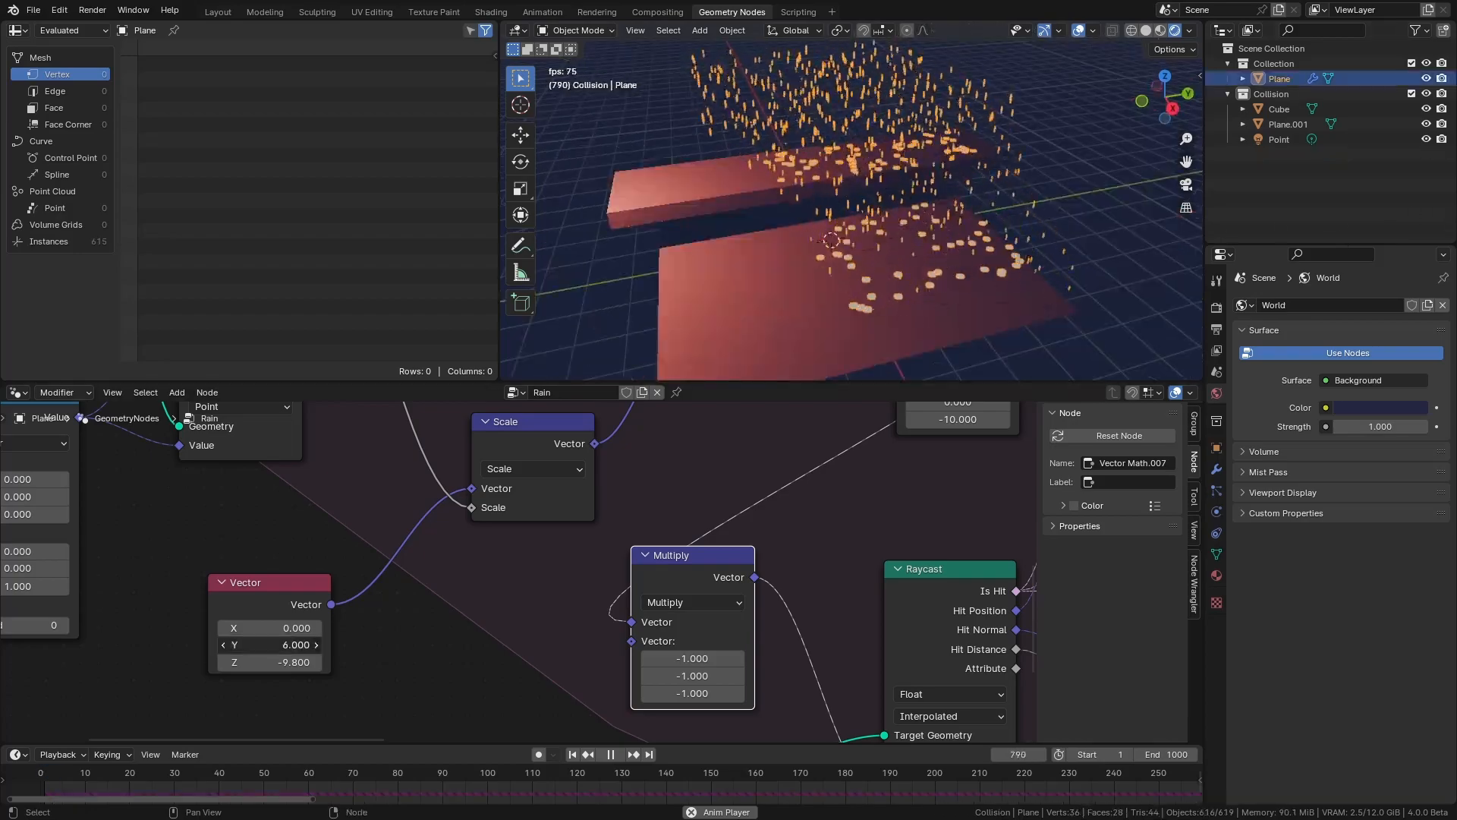
middle_click_drag(1078, 335, 1022, 310)
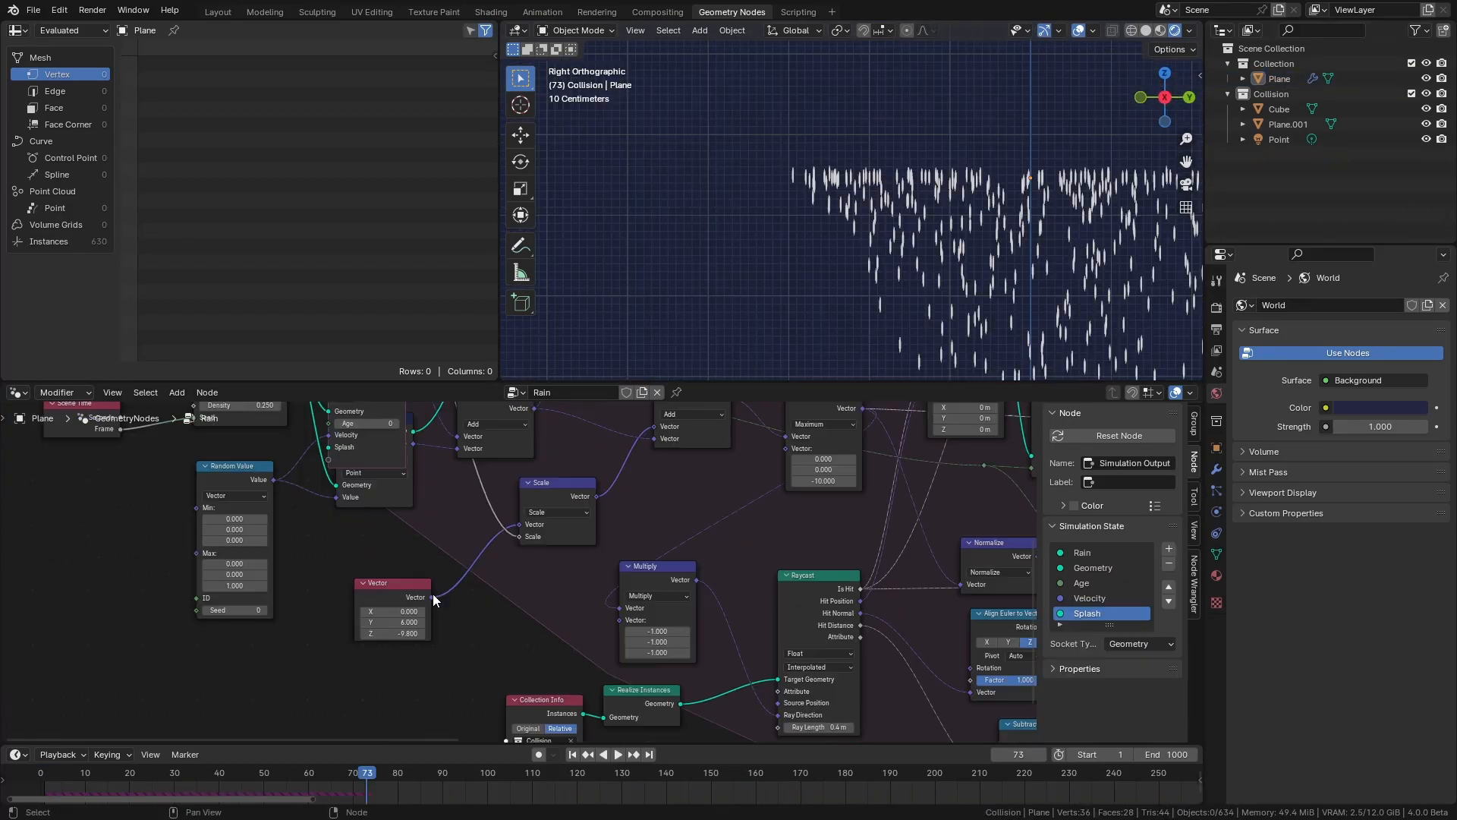
Pass the gravity Vector's output through the simulation state as Rain rotation and feed it into a new Align Euler to Vector node.
left_click_drag(433, 594, 871, 532)
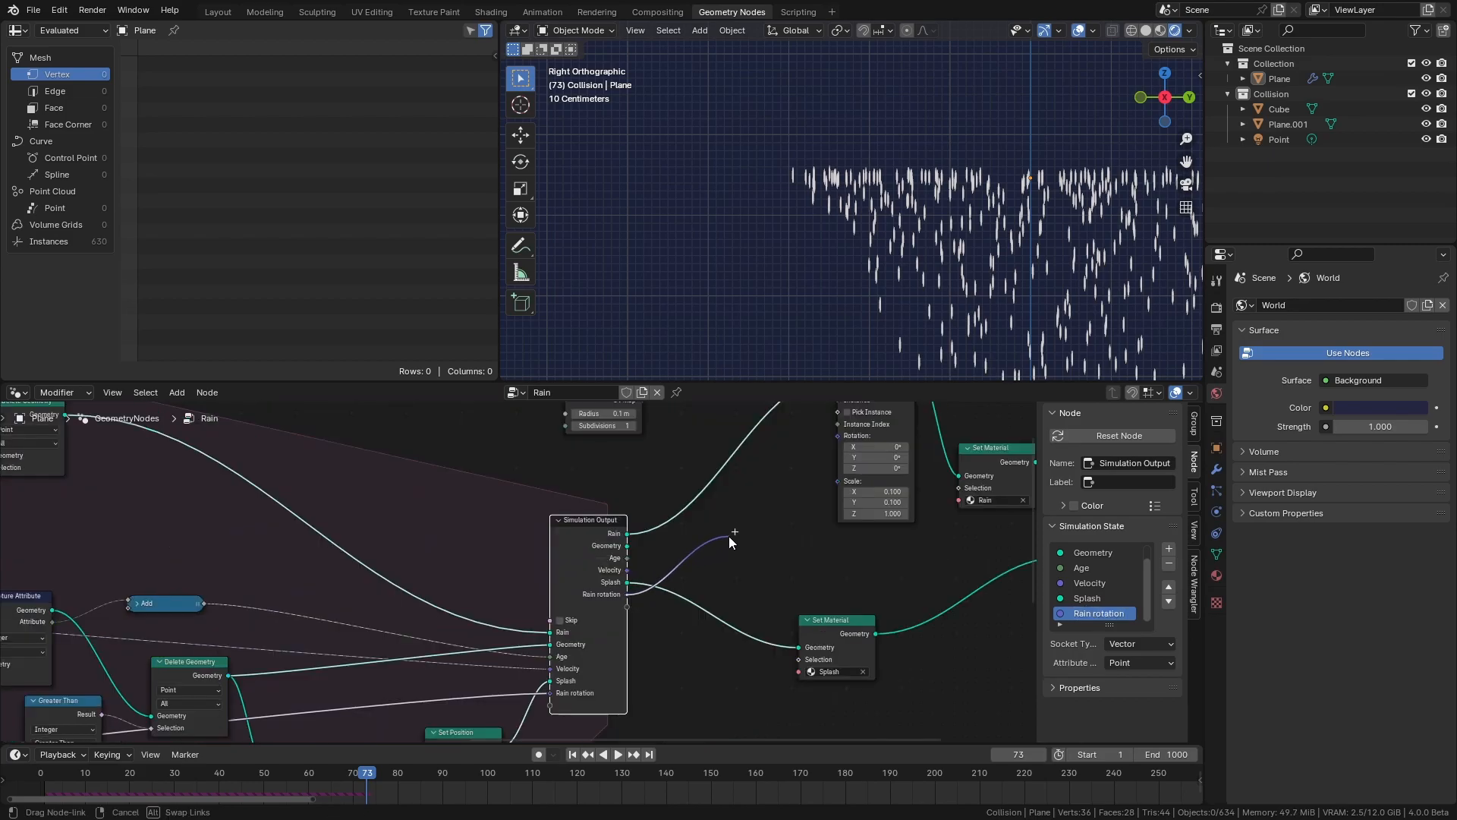
left_click_drag(730, 537, 730, 537)
type("alli")
key("BackSpace")
key("BackSpace")
key("BackSpace")
key("BackSpace")
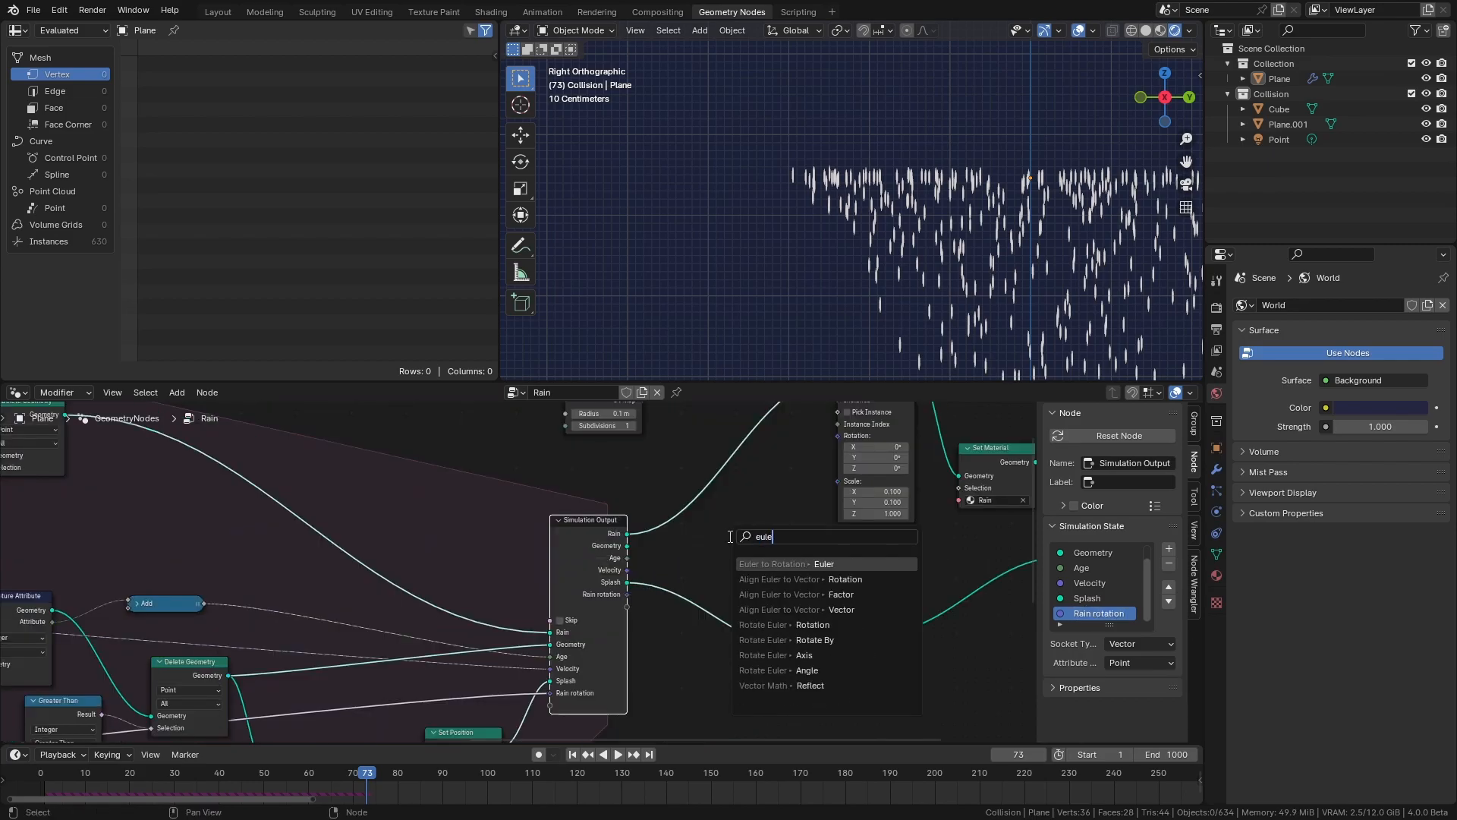
key("Down")
key("Down")
key("Down")
key("Return")
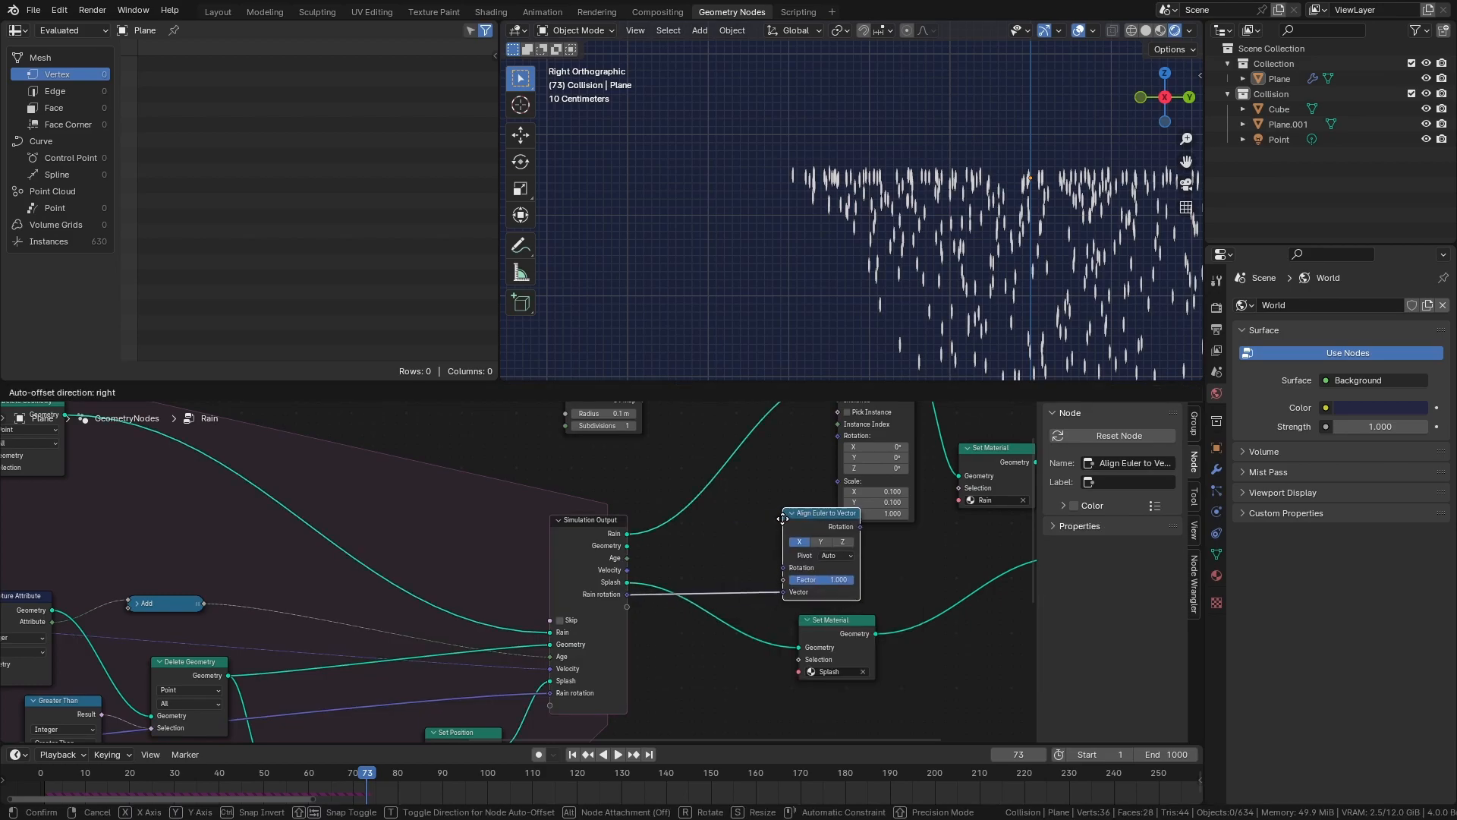
left_click(718, 510)
middle_click_drag(736, 518, 678, 574)
Connect the new Align Euler to Vector's Rotation to the rain Instance on Points and set its alignment axis to Z.
scroll(678, 574, "up", 2)
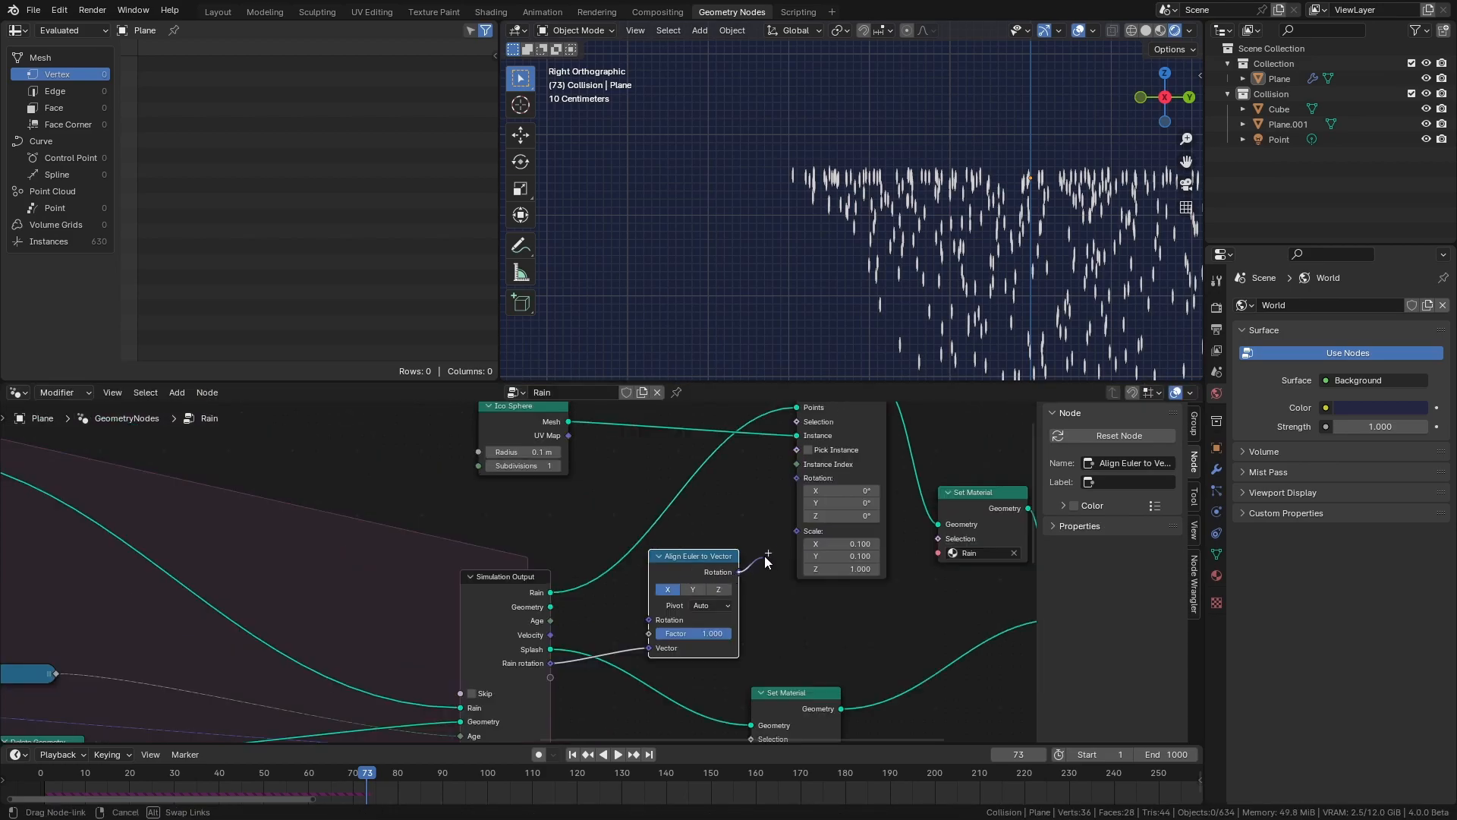
left_click_drag(794, 485, 796, 478)
left_click(718, 589)
Replay the simulation from the first frame and raise the cube within the rain to test the collisions.
left_click(573, 754)
key("space")
scroll(909, 311, "down", 5)
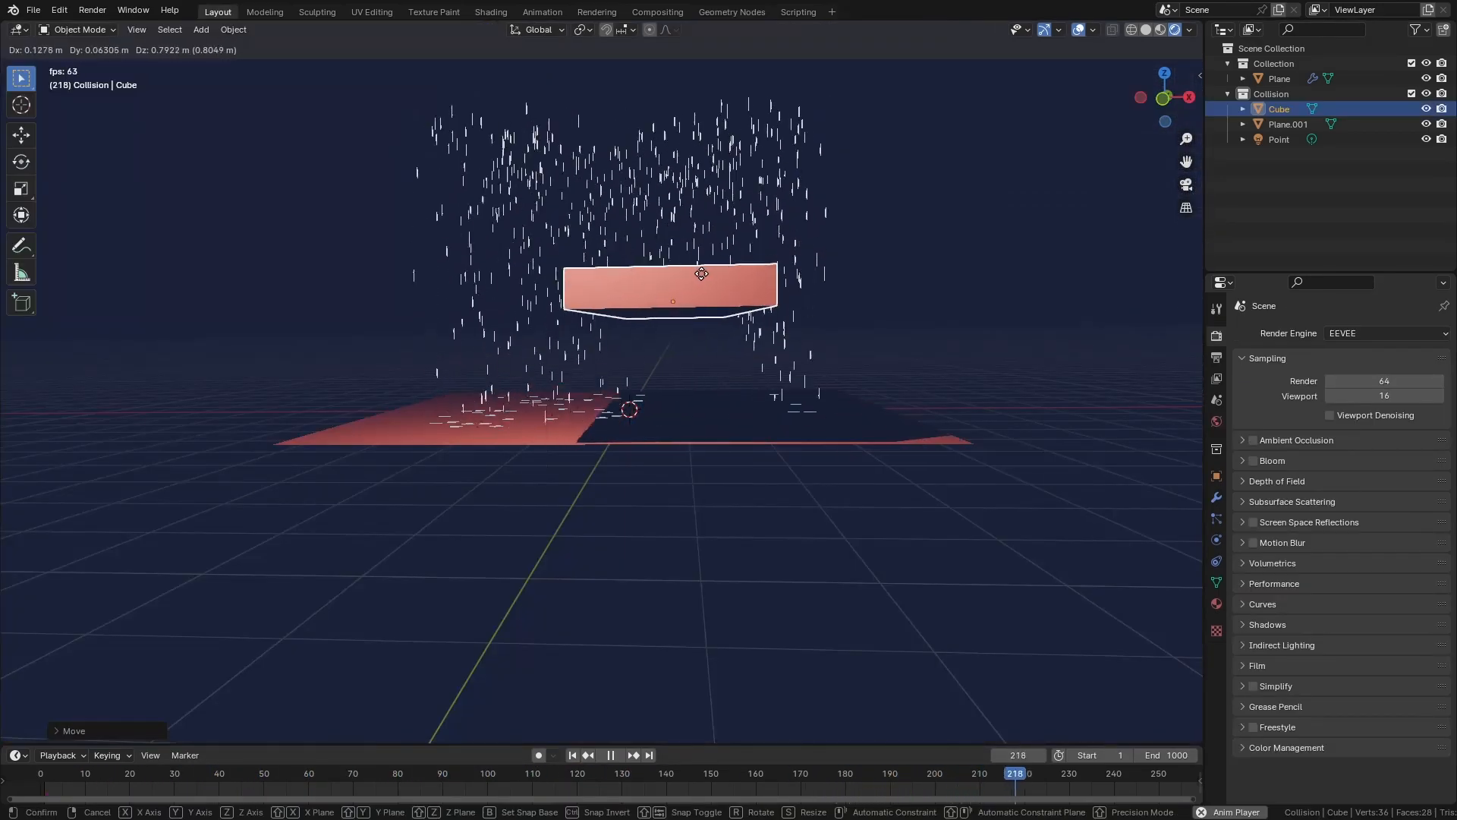
left_click(690, 290)
middle_click_drag(689, 290, 694, 348)
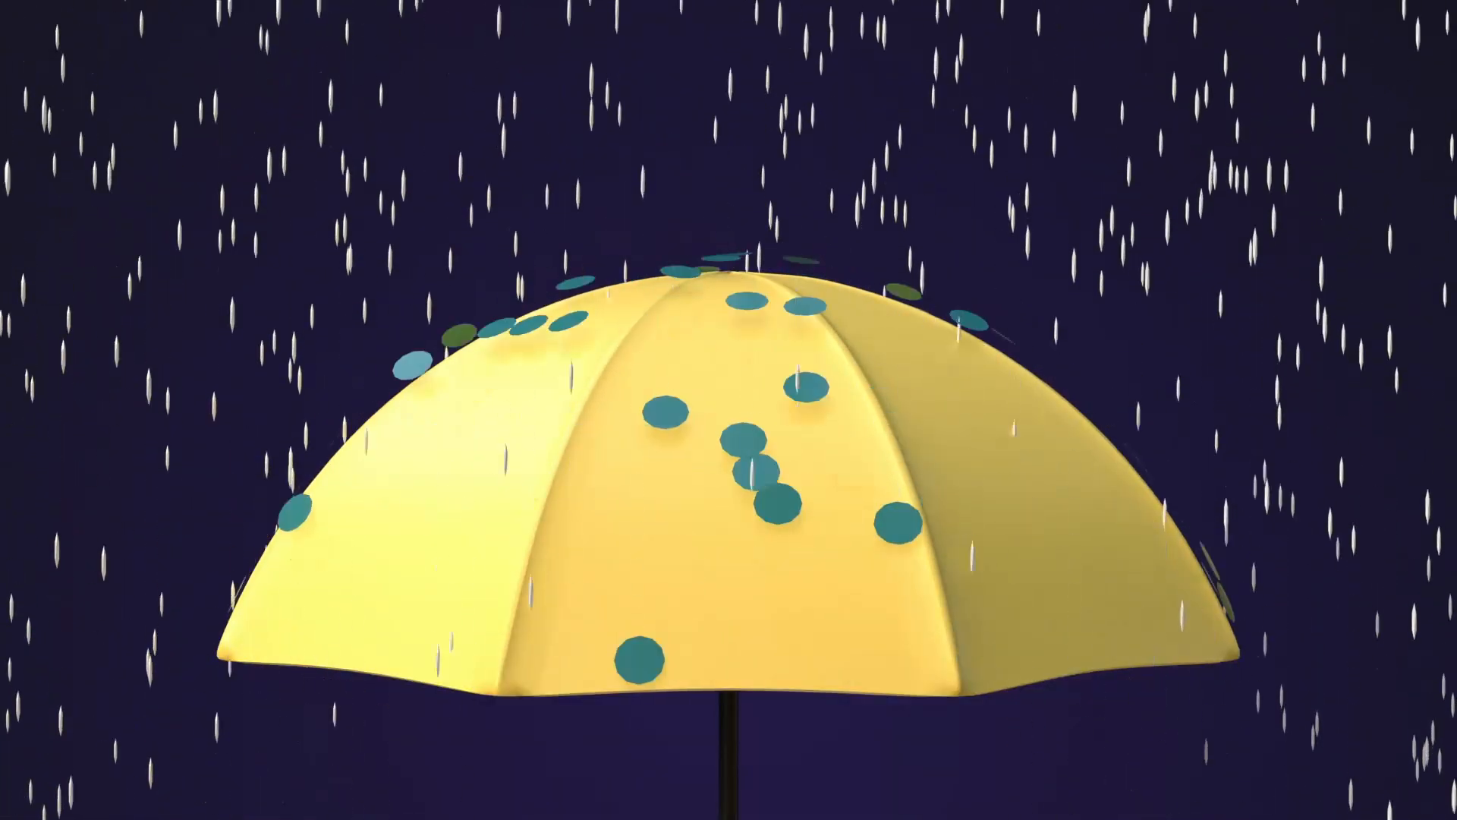